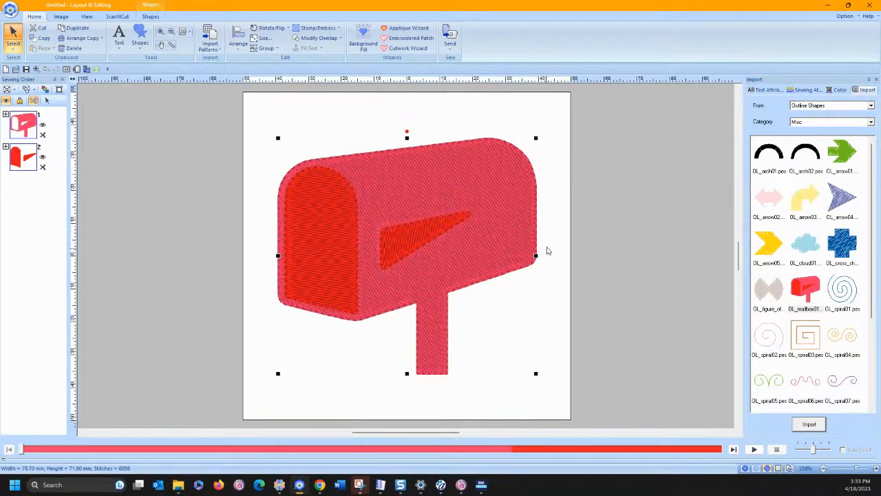
- Draw a curved Manual Punch satin stitch block along the mailbox's upper side, from behind the door to the rounded far end
{"action": "left_click", "coordinate": [213, 134]}
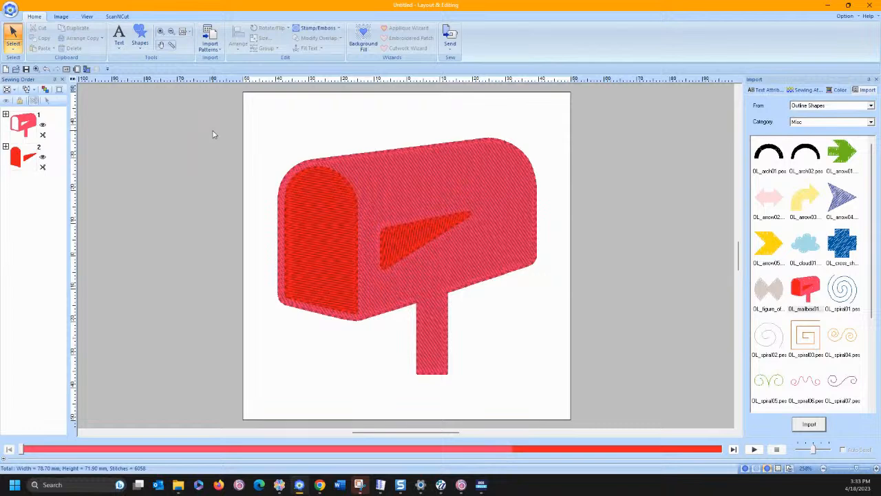
{"action": "left_click", "coordinate": [142, 50]}
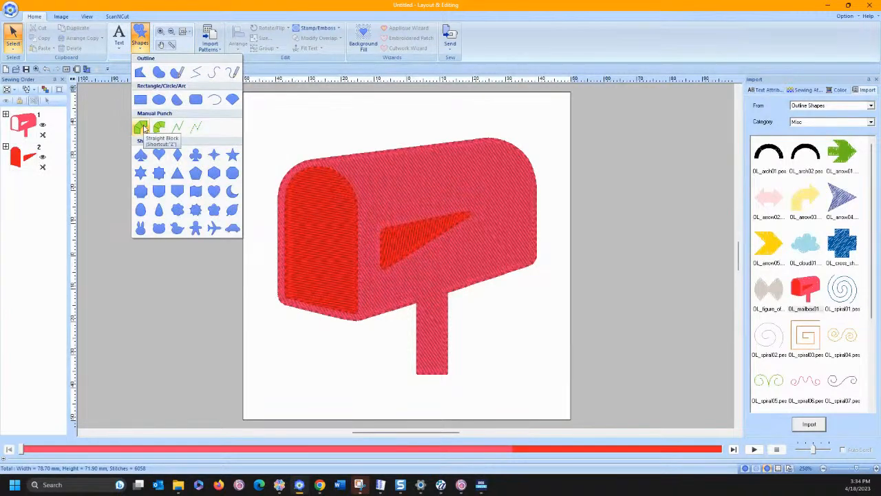
{"action": "left_click", "coordinate": [141, 127]}
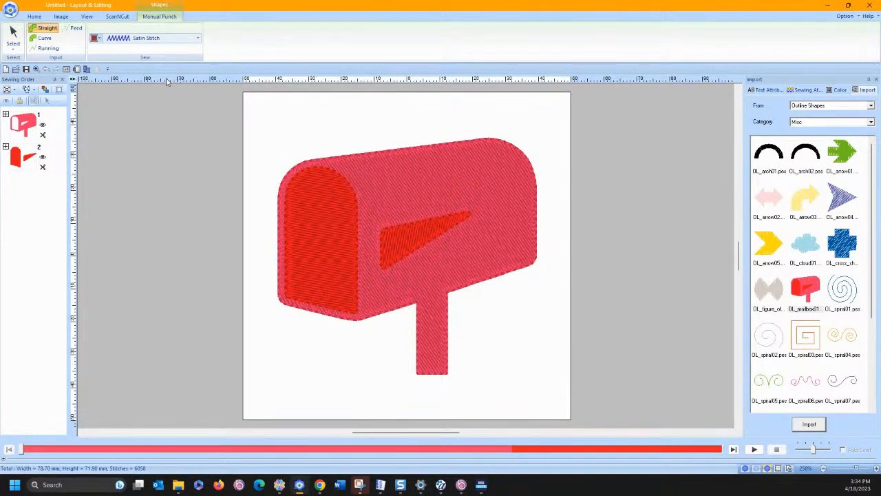
{"action": "left_click", "coordinate": [44, 38]}
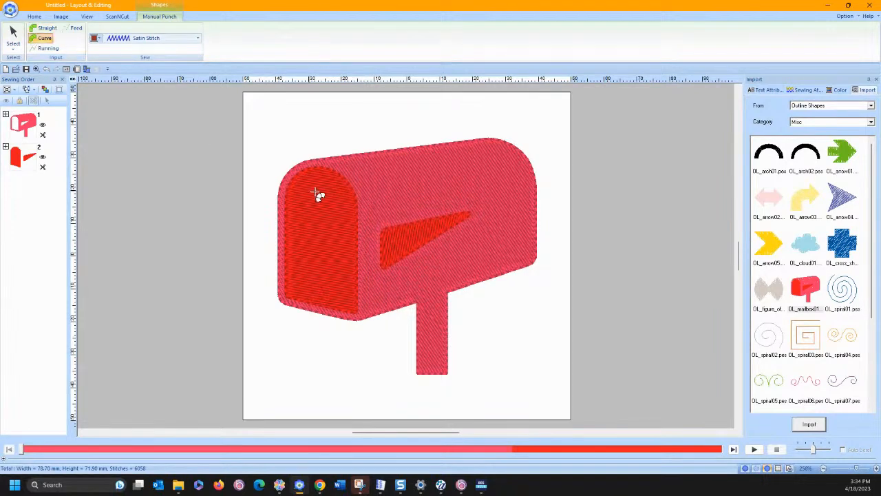
{"action": "left_click", "coordinate": [359, 173]}
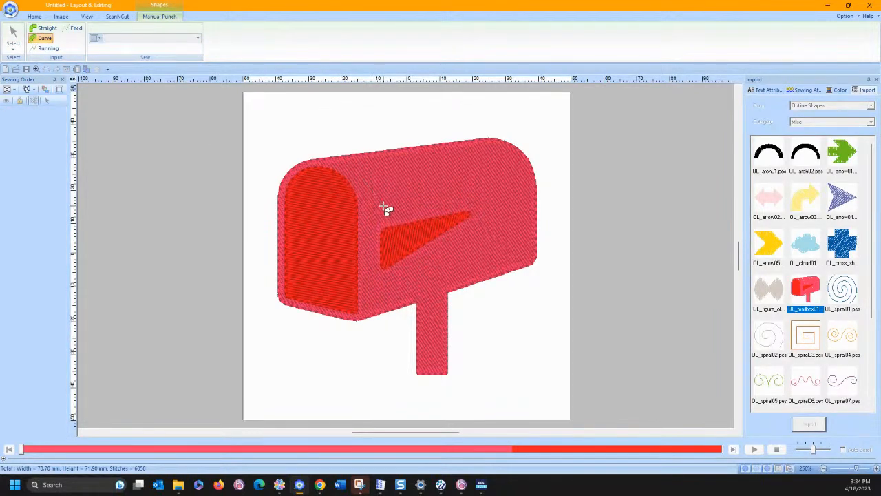
{"action": "left_click", "coordinate": [414, 171]}
{"action": "left_click", "coordinate": [484, 163]}
{"action": "left_click", "coordinate": [504, 186]}
{"action": "left_click", "coordinate": [530, 159]}
{"action": "left_click", "coordinate": [536, 185]}
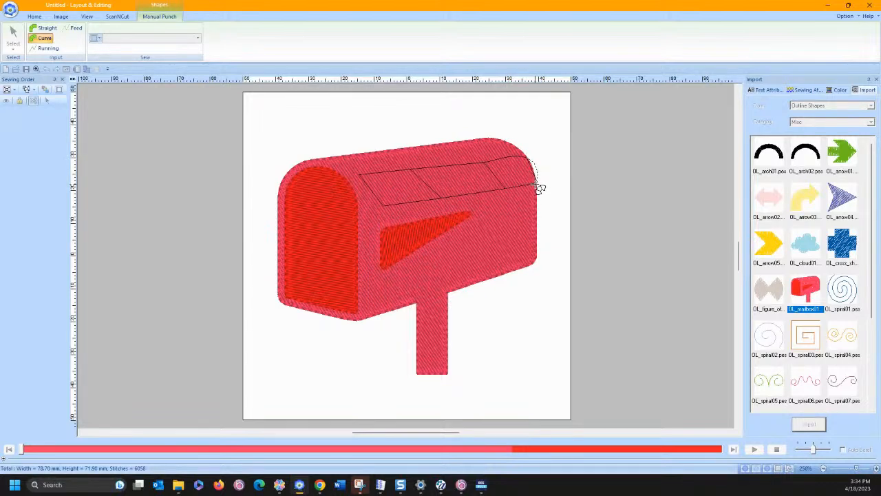
{"action": "double_click", "coordinate": [539, 187]}
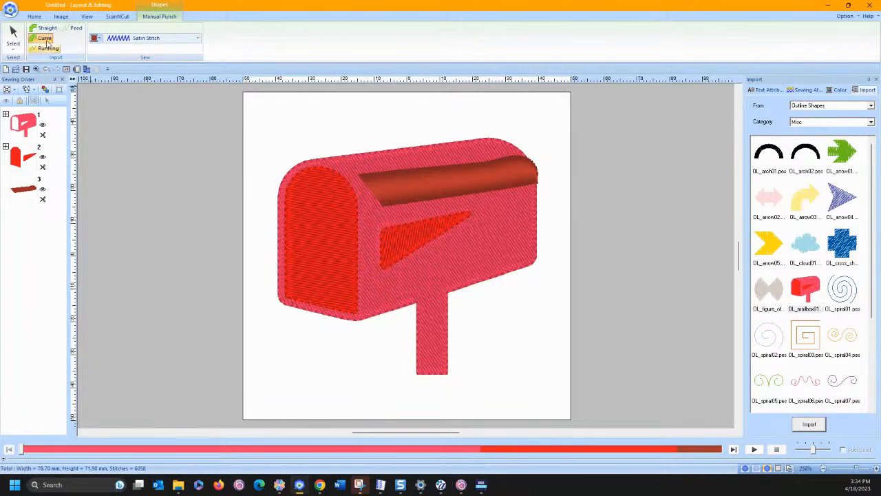
- Adjust the points on the satin block's upper edge and shift the ends of its stitch direction lines below the lower edge
{"action": "left_click", "coordinate": [13, 34]}
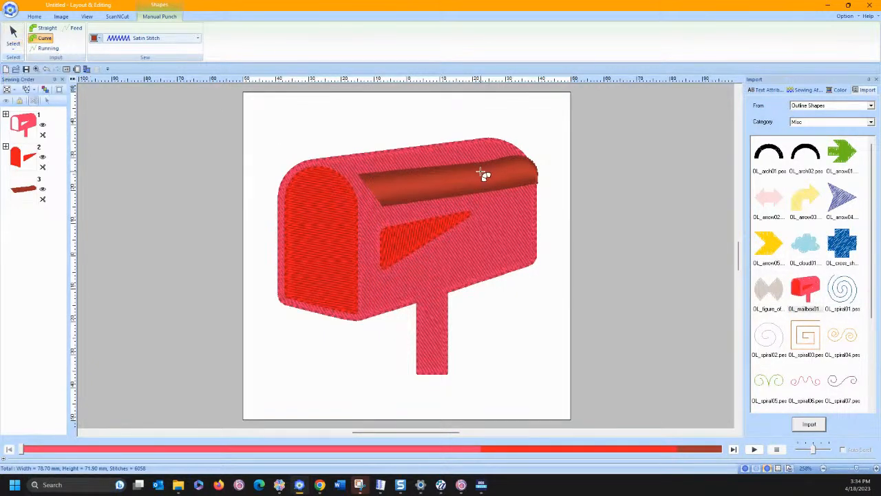
{"action": "left_click", "coordinate": [14, 49]}
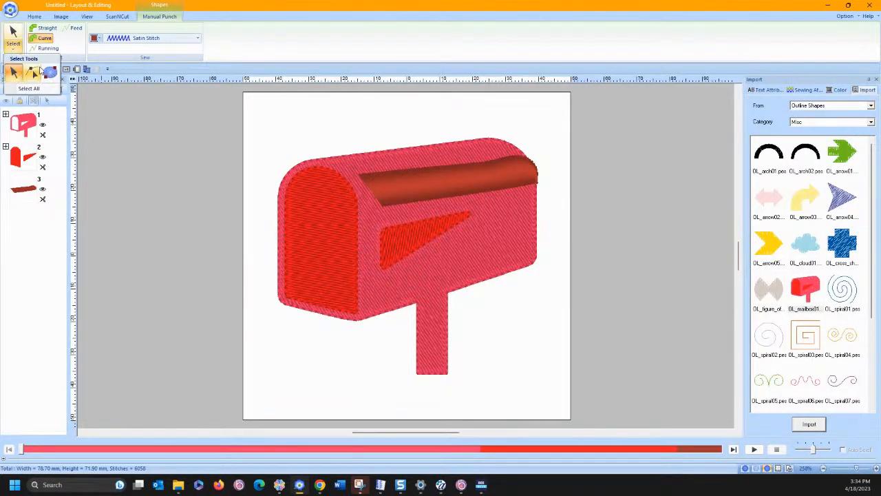
{"action": "left_click", "coordinate": [36, 72]}
{"action": "left_click", "coordinate": [486, 171]}
{"action": "left_click", "coordinate": [485, 164]}
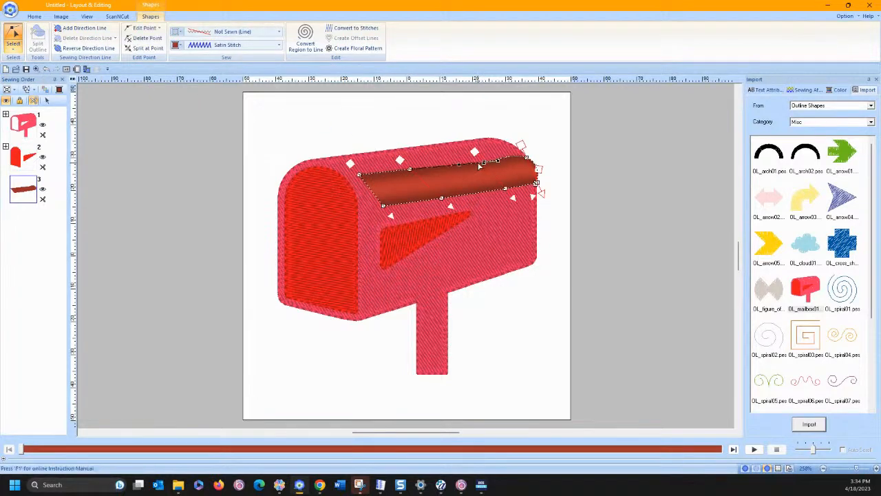
{"action": "left_click", "coordinate": [527, 158]}
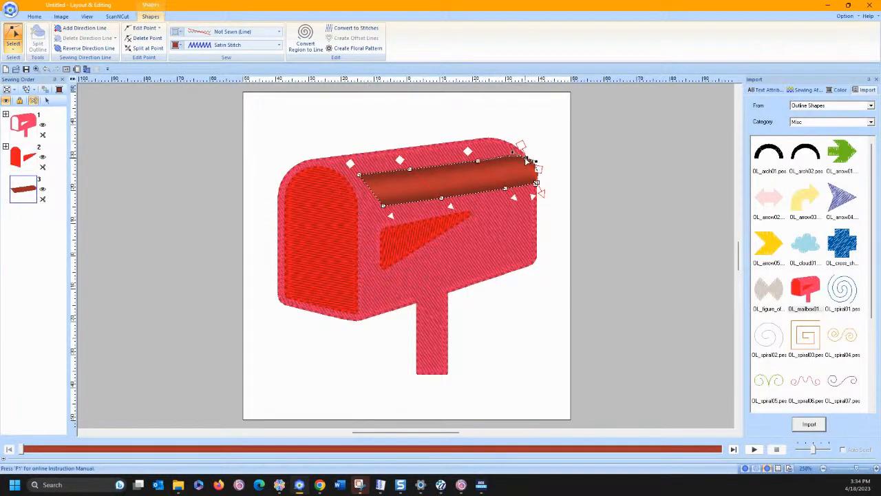
{"action": "left_click", "coordinate": [410, 169]}
{"action": "left_click", "coordinate": [807, 90]}
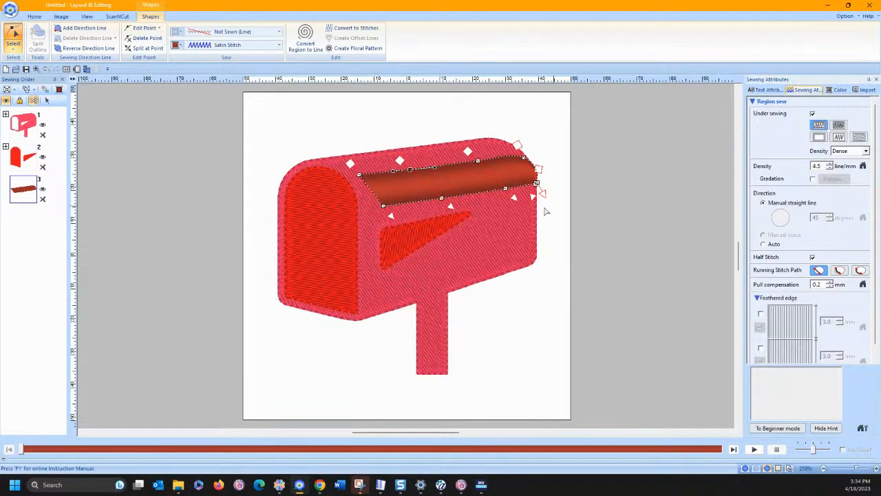
{"action": "left_click", "coordinate": [446, 210]}
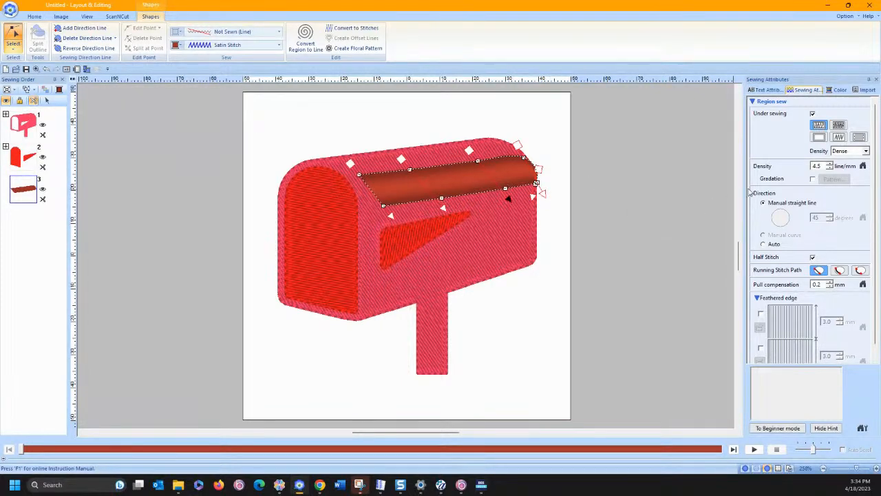
- Turn off the satin block's under sewing and apply a feathered edge to both its top and bottom sides
{"action": "scroll", "coordinate": [782, 300], "scroll_direction": "down", "scroll_amount": 1}
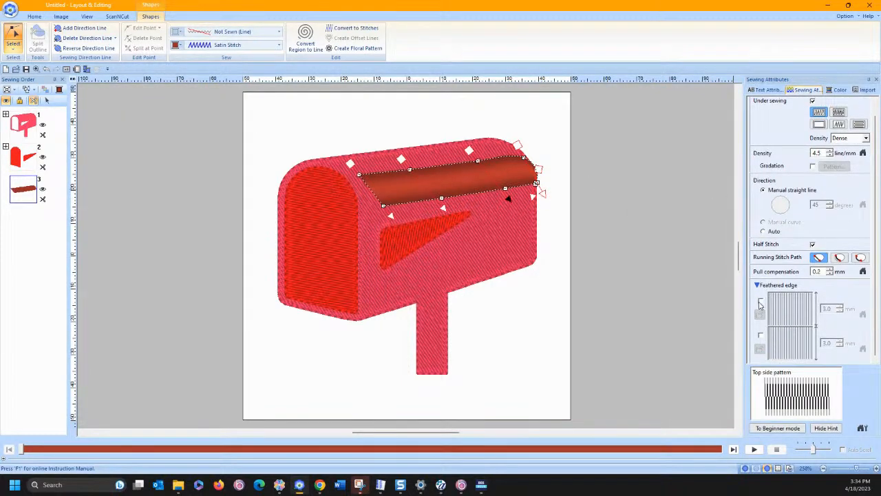
{"action": "left_click", "coordinate": [759, 300]}
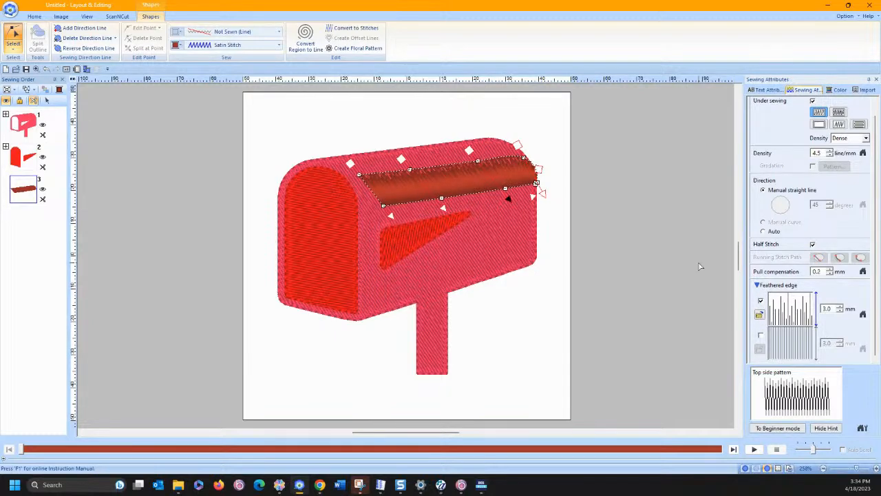
{"action": "left_click", "coordinate": [812, 101]}
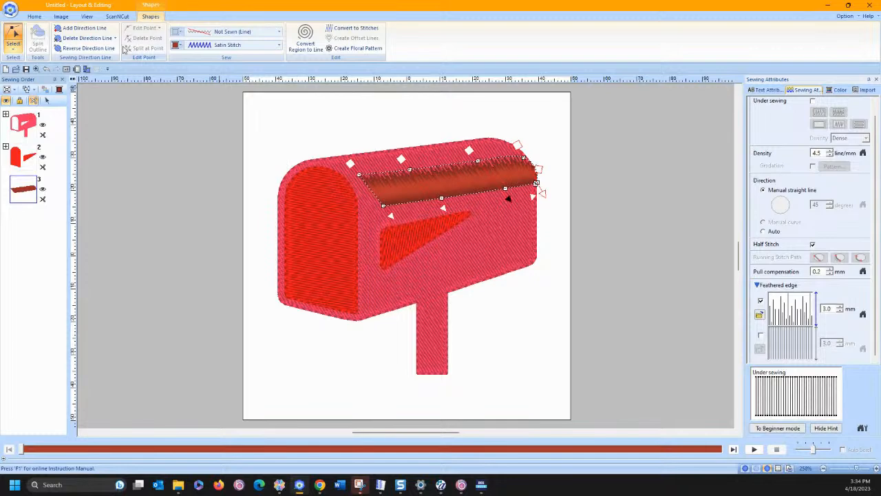
{"action": "left_click", "coordinate": [35, 16]}
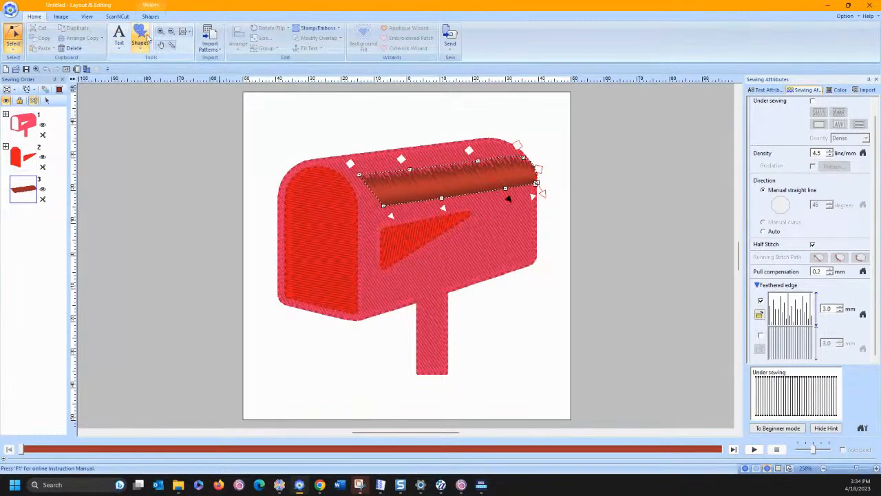
{"action": "left_click", "coordinate": [189, 33]}
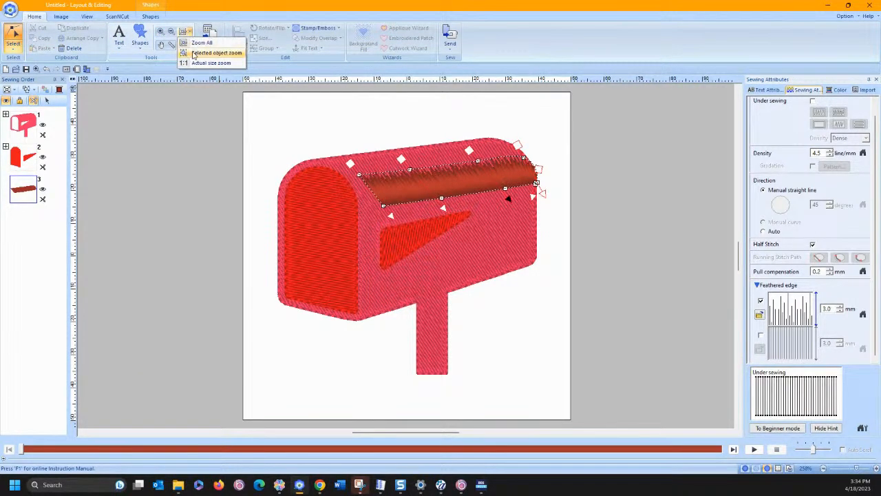
{"action": "left_click", "coordinate": [215, 53]}
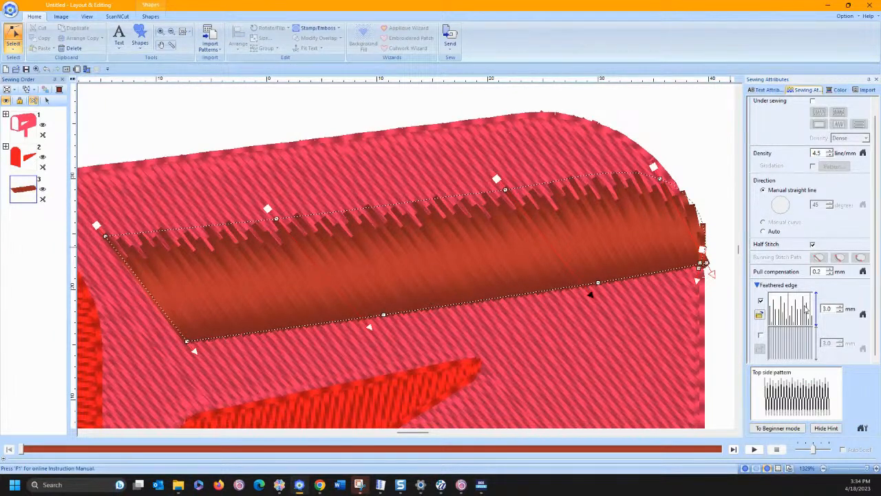
{"action": "left_click", "coordinate": [760, 335]}
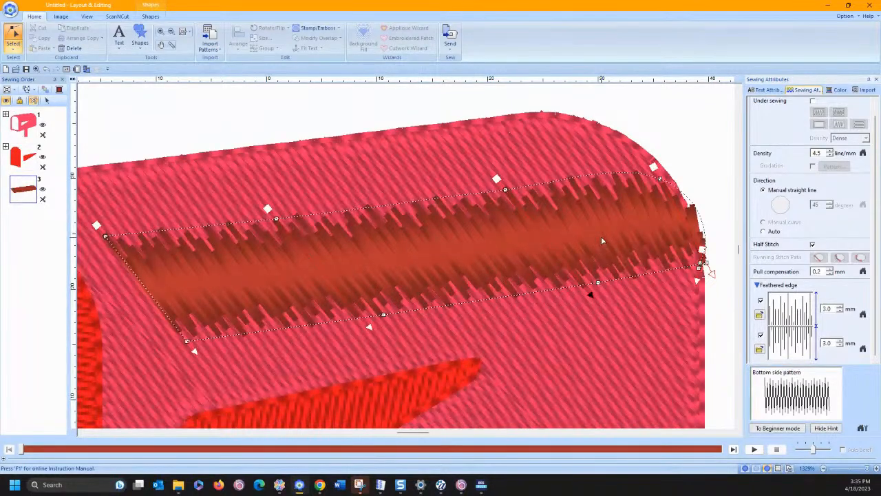
- Lower the satin block's stitch density to 2.1 line/mm
{"action": "left_click", "coordinate": [830, 156]}
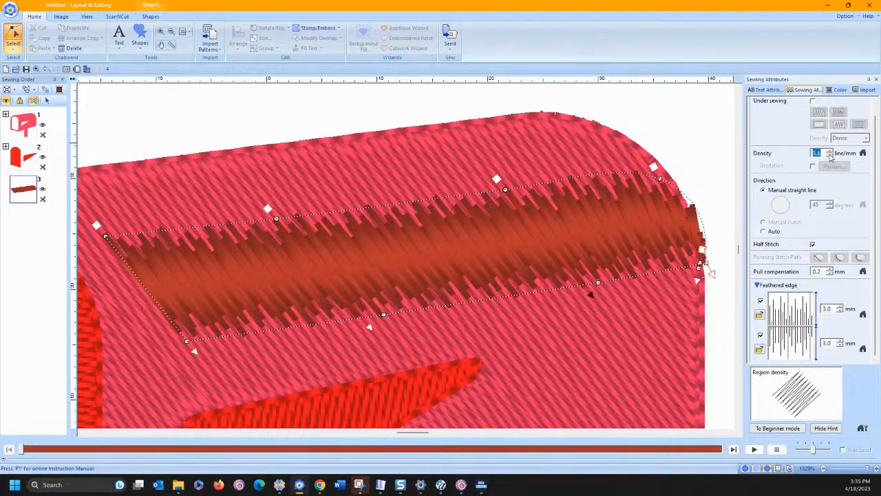
{"action": "left_click", "coordinate": [830, 155]}
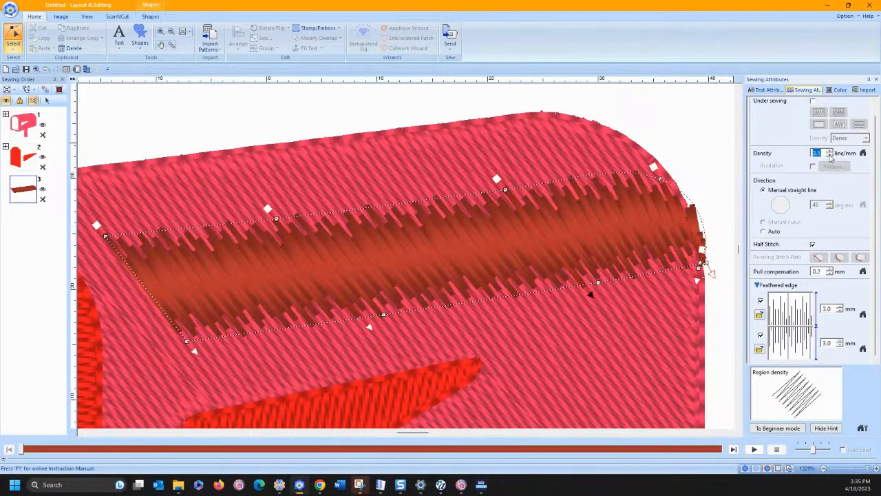
{"action": "left_click", "coordinate": [830, 156]}
{"action": "left_click", "coordinate": [830, 155]}
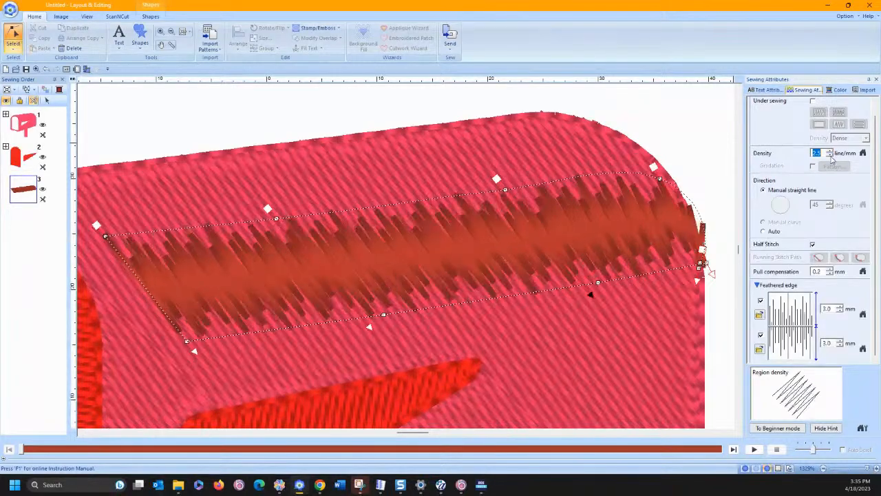
{"action": "left_click", "coordinate": [830, 155]}
{"action": "left_click", "coordinate": [830, 155]}
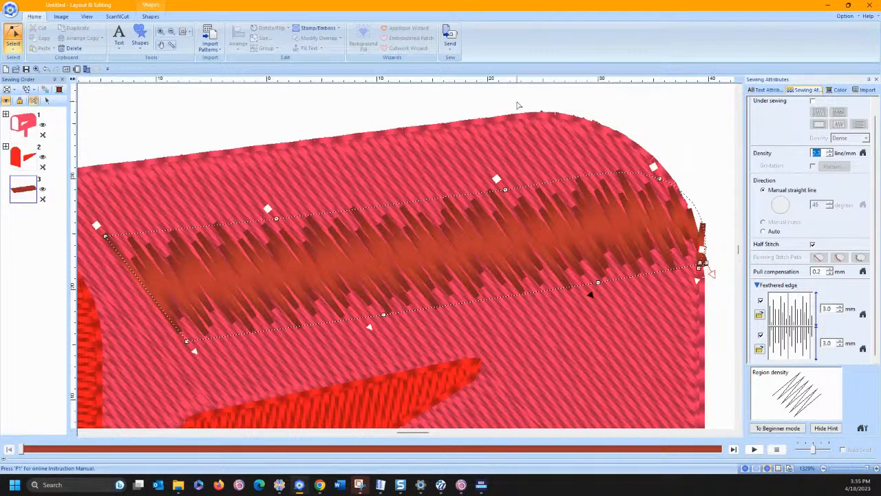
{"action": "left_click", "coordinate": [830, 156]}
{"action": "left_click", "coordinate": [830, 156]}
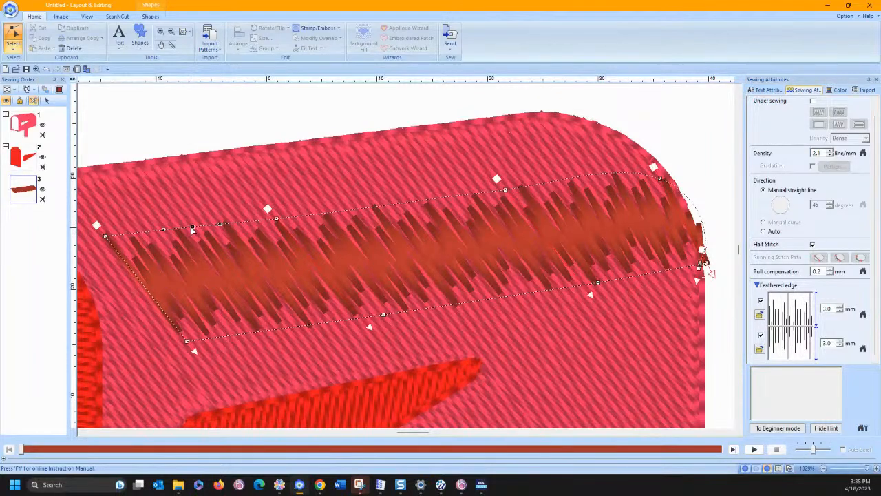
- Add three straight points on the satin block's upper edge, pull them inward to make it wavy, and shift two lower-edge points toward the door
{"action": "right_click", "coordinate": [191, 227]}
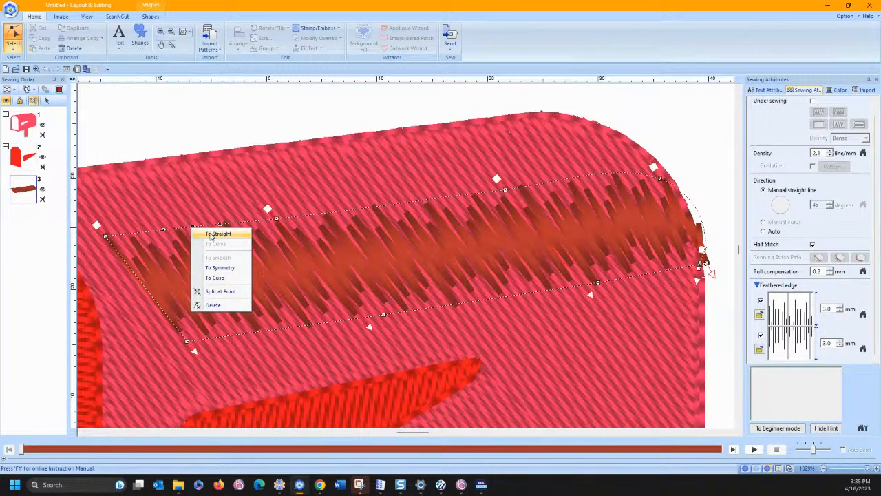
{"action": "left_click", "coordinate": [211, 234]}
{"action": "left_click_drag", "start_coordinate": [192, 231], "coordinate": [205, 248]}
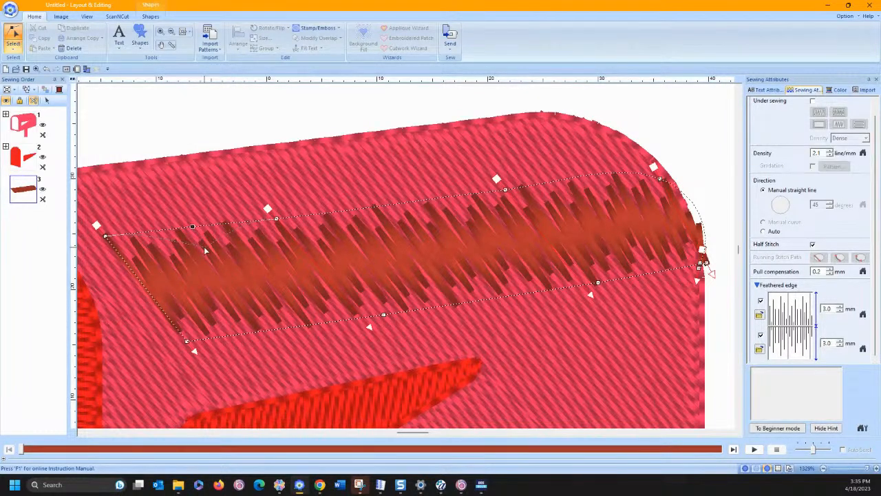
{"action": "right_click", "coordinate": [393, 206]}
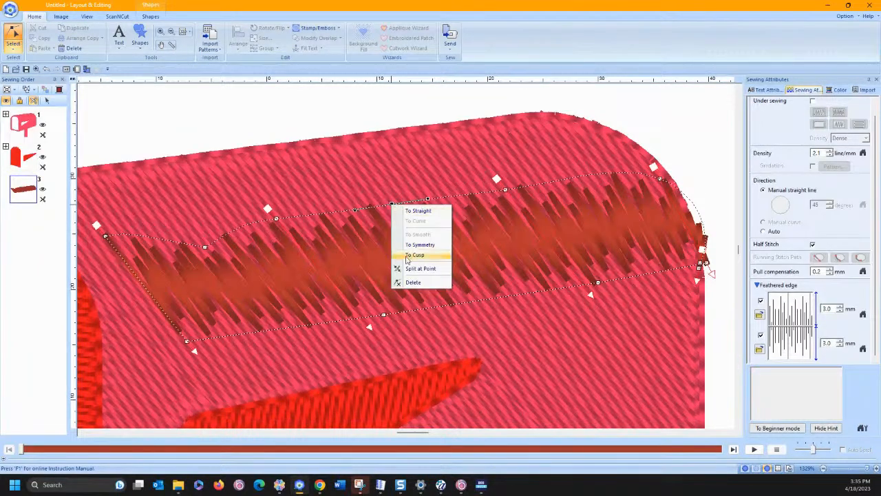
{"action": "left_click", "coordinate": [408, 212]}
{"action": "left_click_drag", "start_coordinate": [393, 205], "coordinate": [402, 226]}
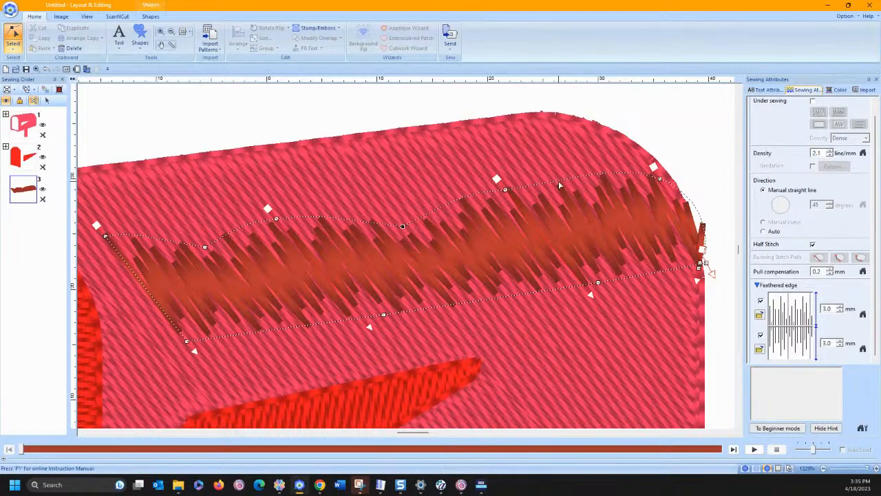
{"action": "right_click", "coordinate": [579, 177]}
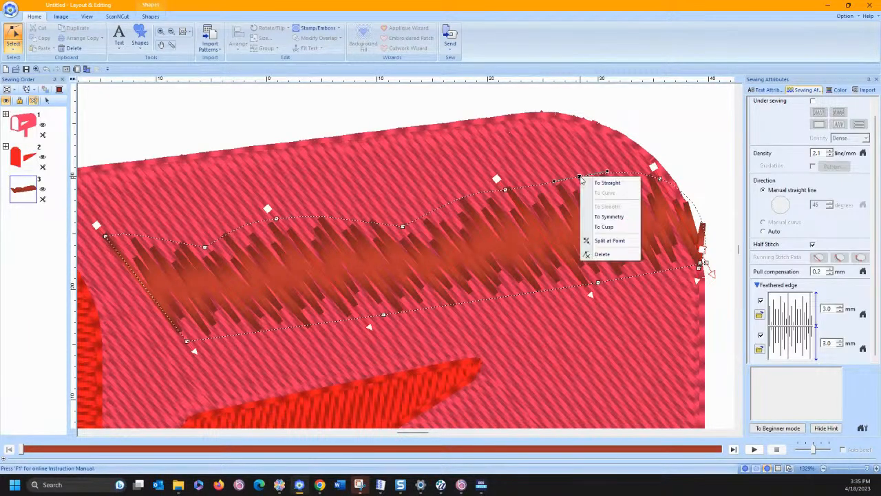
{"action": "left_click", "coordinate": [603, 184]}
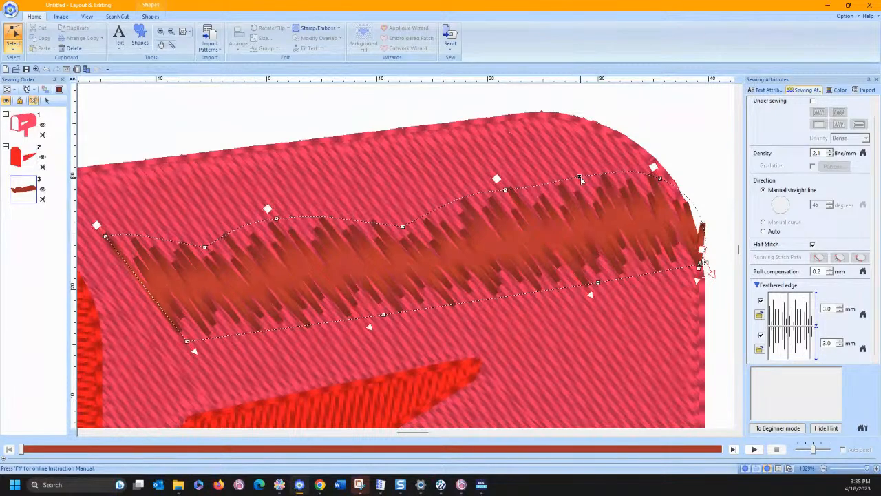
{"action": "left_click_drag", "start_coordinate": [591, 201], "coordinate": [591, 203]}
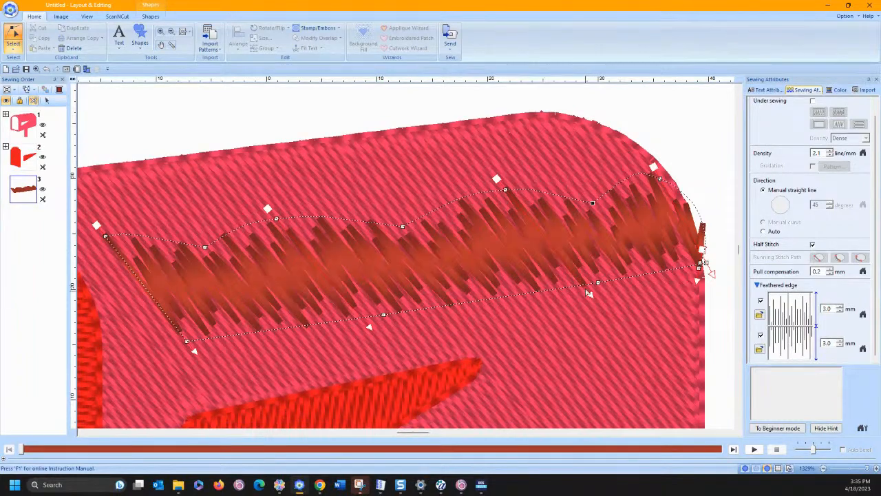
{"action": "left_click_drag", "start_coordinate": [600, 283], "coordinate": [577, 284]}
{"action": "left_click_drag", "start_coordinate": [383, 315], "coordinate": [371, 316]}
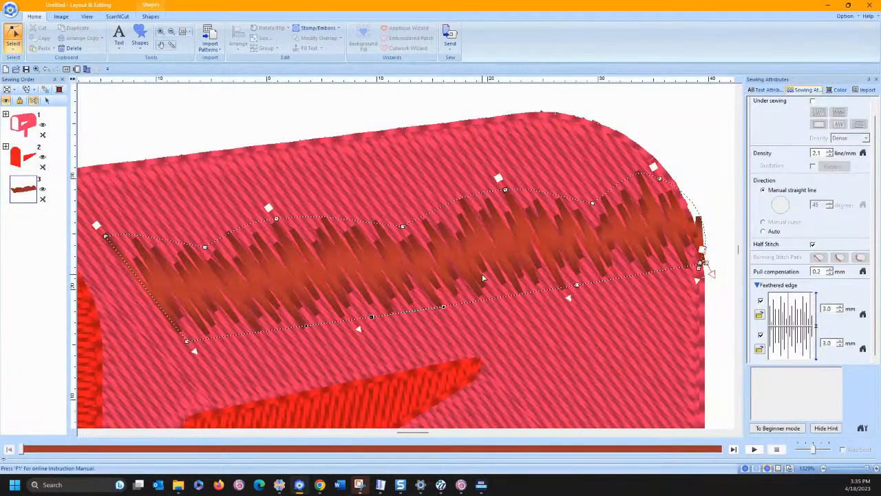
- Set the feathered edge's maximum length to 4.2 mm on the top side and 4.1 mm on the bottom side
{"action": "left_click", "coordinate": [841, 307]}
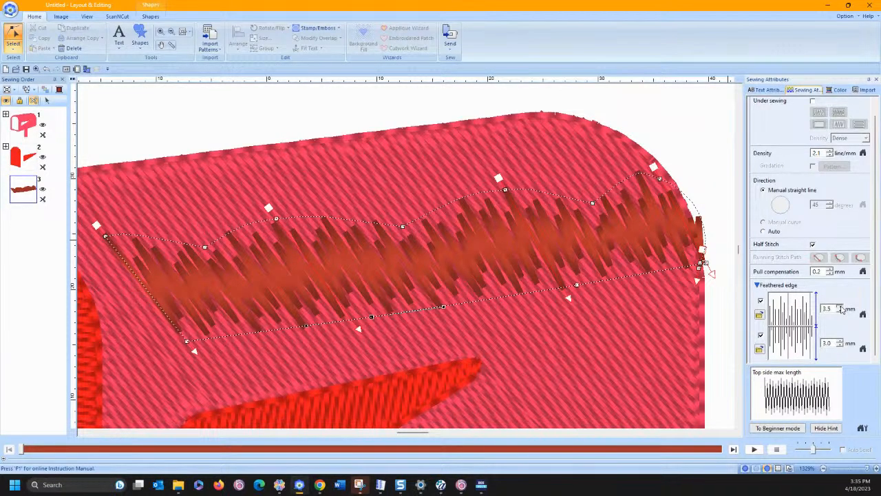
{"action": "left_click", "coordinate": [840, 306]}
{"action": "left_click", "coordinate": [841, 342]}
{"action": "left_click", "coordinate": [841, 342]}
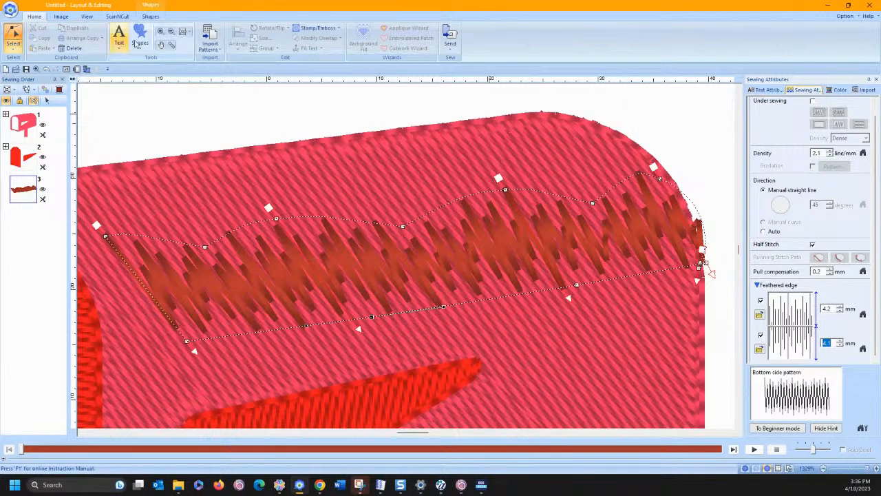
- Set the upper satin shading block's top-side feathered edge to pattern 4
{"action": "left_click", "coordinate": [183, 32]}
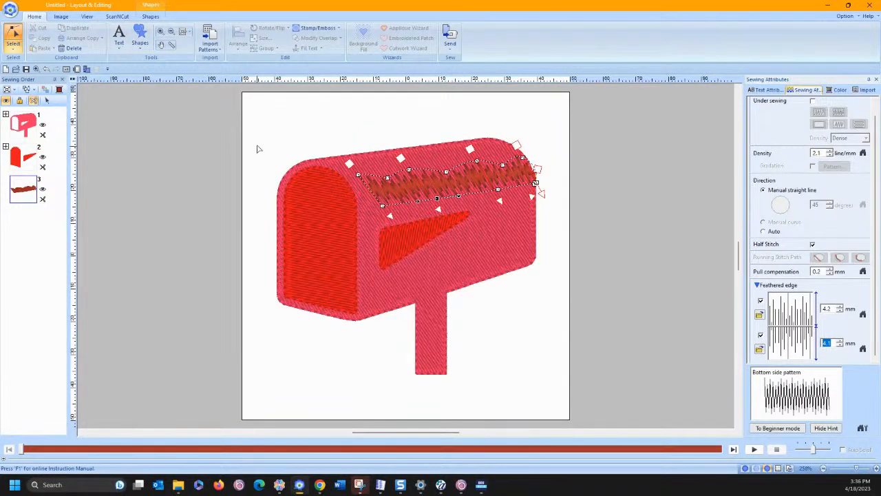
{"action": "left_click", "coordinate": [266, 147]}
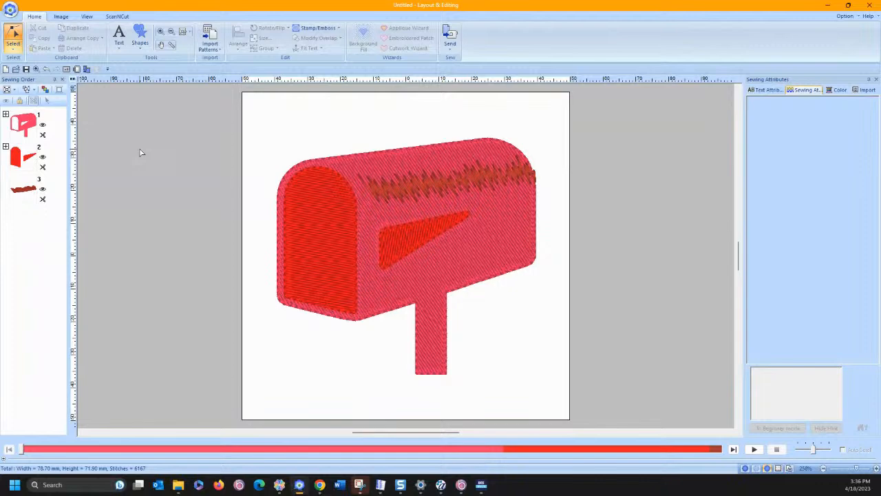
{"action": "left_click", "coordinate": [464, 182]}
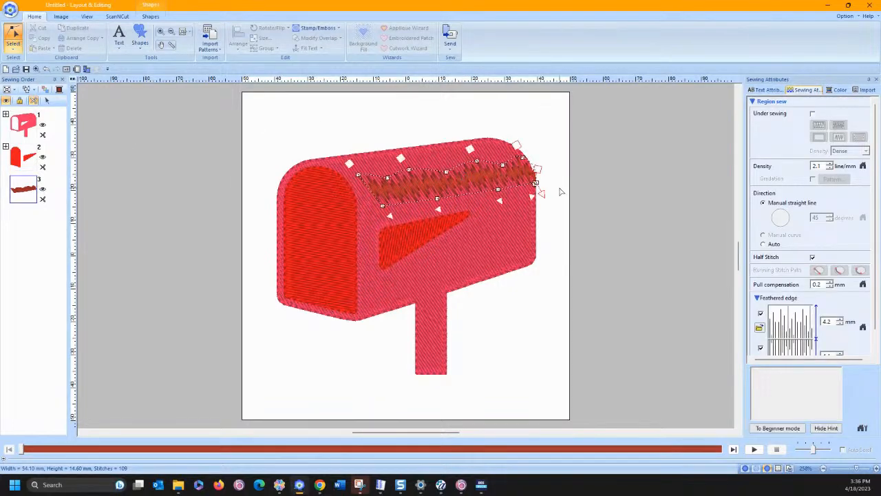
{"action": "left_click", "coordinate": [783, 328]}
{"action": "left_click_drag", "start_coordinate": [416, 169], "coordinate": [168, 86]}
{"action": "left_click", "coordinate": [215, 168]}
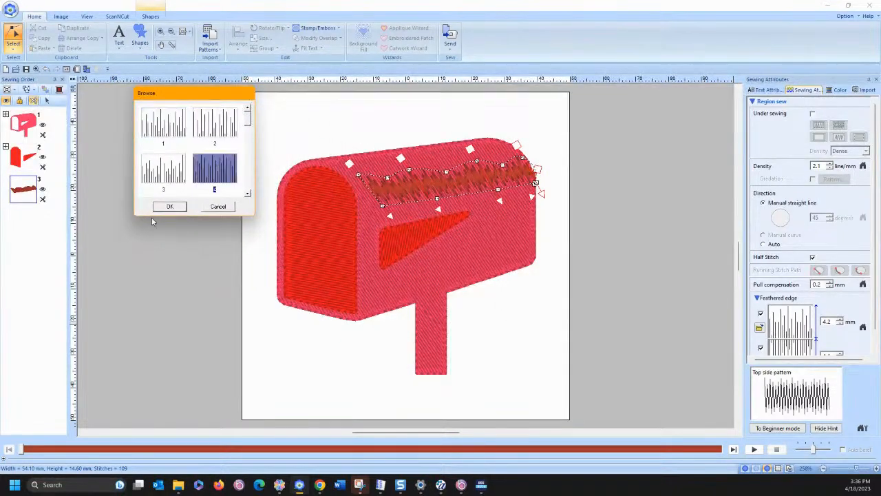
{"action": "left_click", "coordinate": [176, 206]}
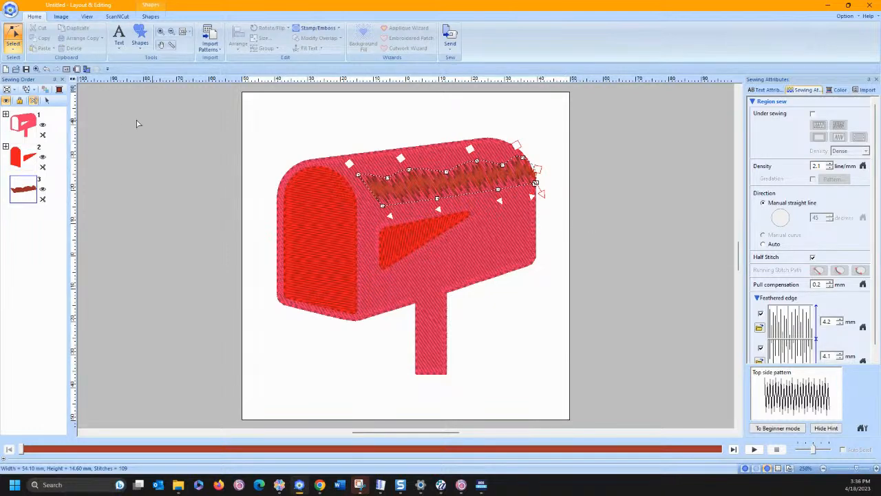
- Try pattern 8 for the bottom-side feathered edge of the upper satin shading block
{"action": "left_click", "coordinate": [14, 49]}
{"action": "left_click", "coordinate": [12, 70]}
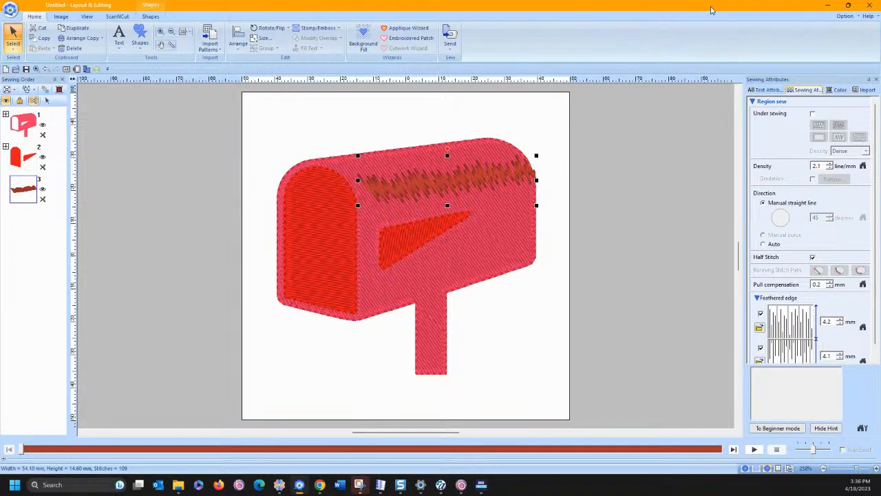
{"action": "left_click", "coordinate": [791, 352]}
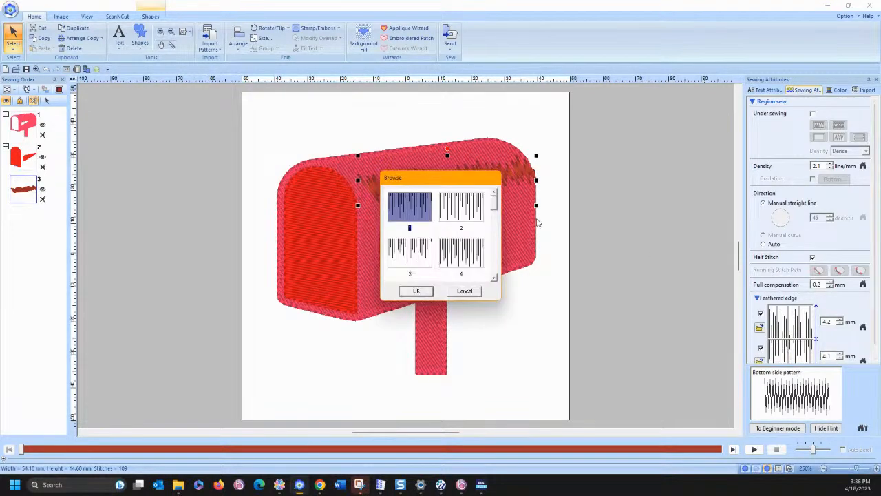
{"action": "scroll", "coordinate": [427, 229], "scroll_direction": "down", "scroll_amount": 2}
{"action": "left_click", "coordinate": [456, 255]}
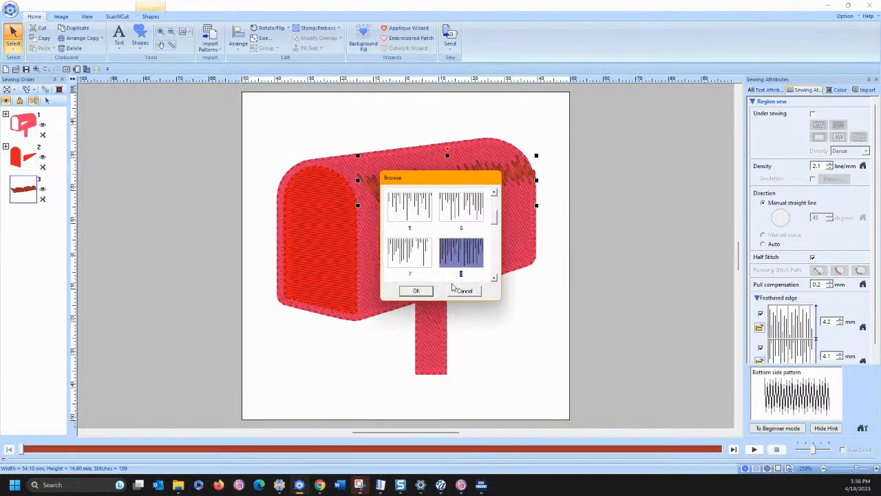
{"action": "left_click", "coordinate": [416, 291]}
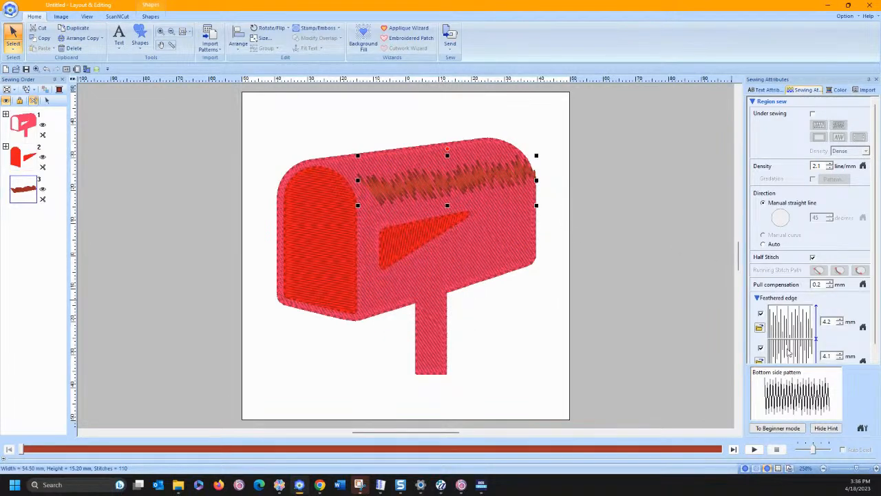
- Change the upper satin block's bottom-side feathered edge to pattern 2
{"action": "left_click", "coordinate": [789, 352]}
{"action": "left_click", "coordinate": [419, 214]}
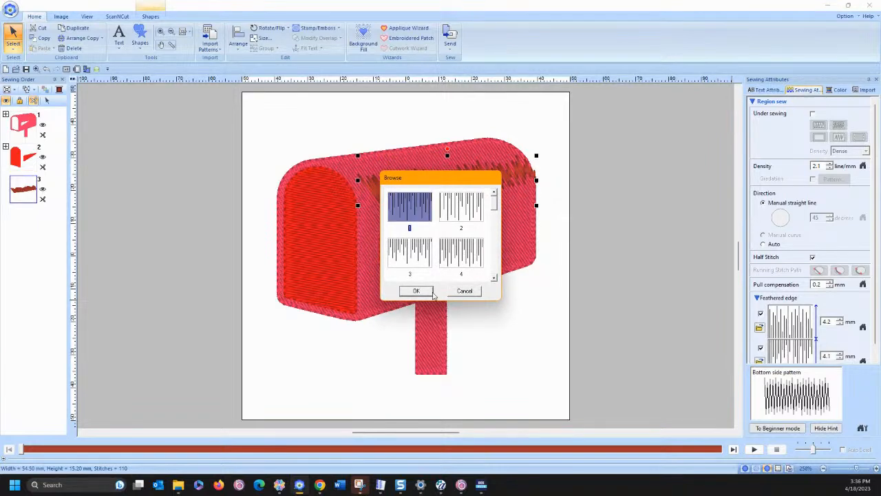
{"action": "left_click", "coordinate": [449, 214]}
{"action": "left_click", "coordinate": [416, 291]}
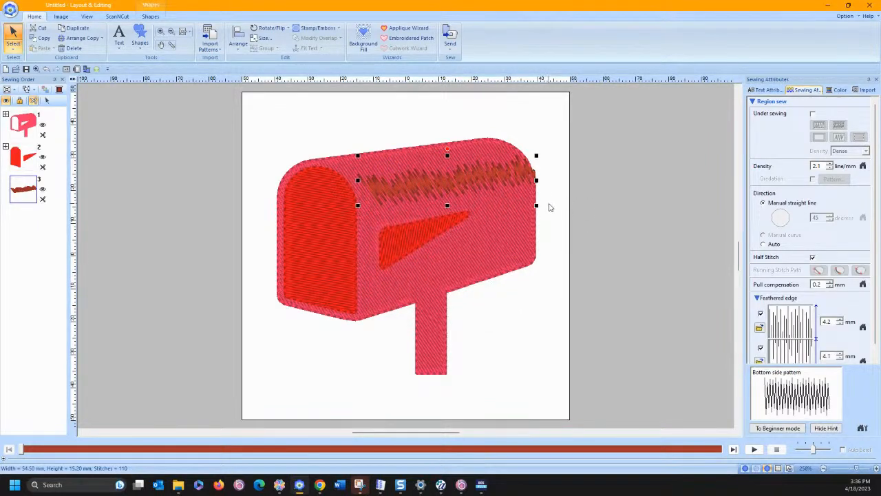
- Draw a straight manual punch satin block about 13 mm wide and 15 mm high in the mailbox body's lower rear corner
{"action": "left_click", "coordinate": [140, 38]}
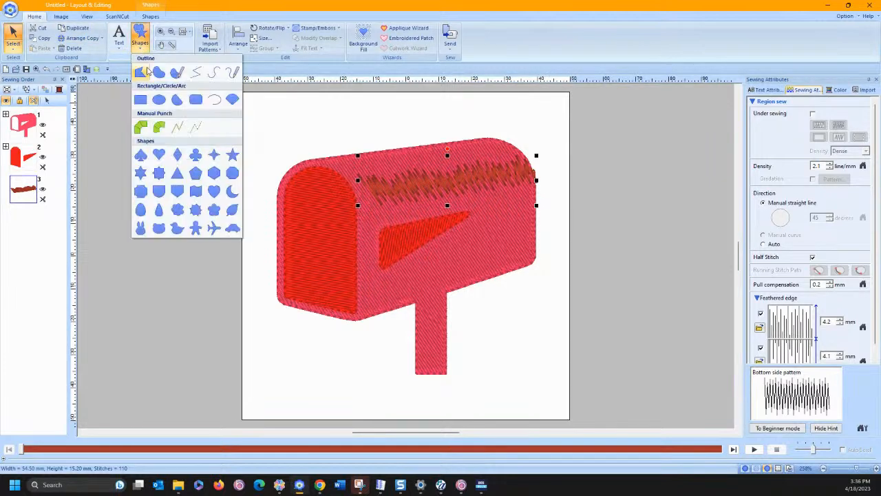
{"action": "left_click", "coordinate": [141, 127]}
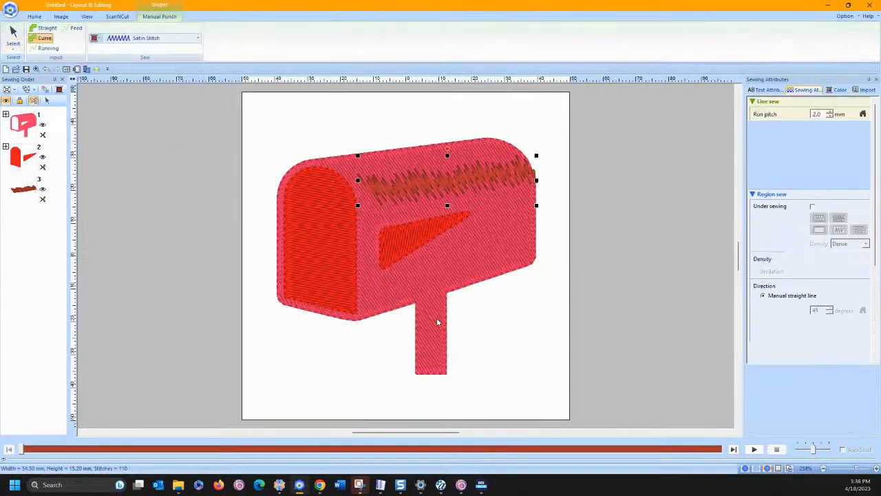
{"action": "left_click", "coordinate": [493, 255]}
{"action": "left_click", "coordinate": [501, 274]}
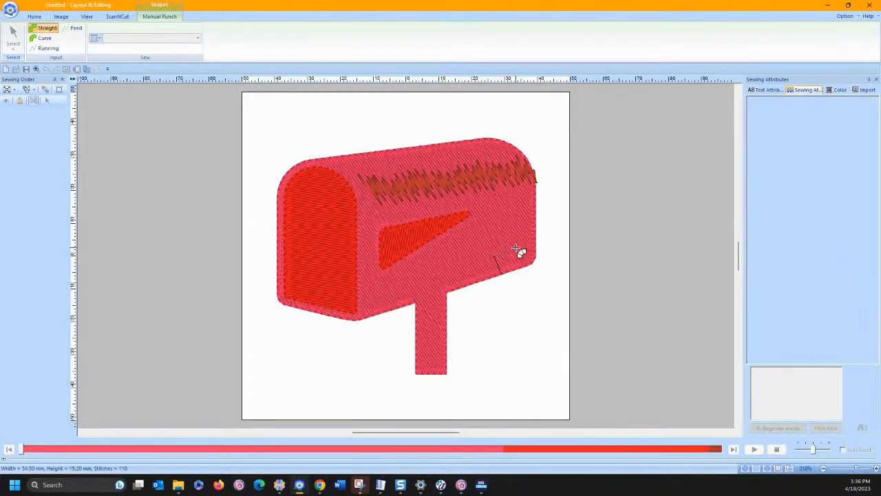
{"action": "left_click", "coordinate": [514, 244]}
{"action": "left_click", "coordinate": [530, 266]}
{"action": "left_click", "coordinate": [534, 231]}
{"action": "left_click", "coordinate": [538, 263]}
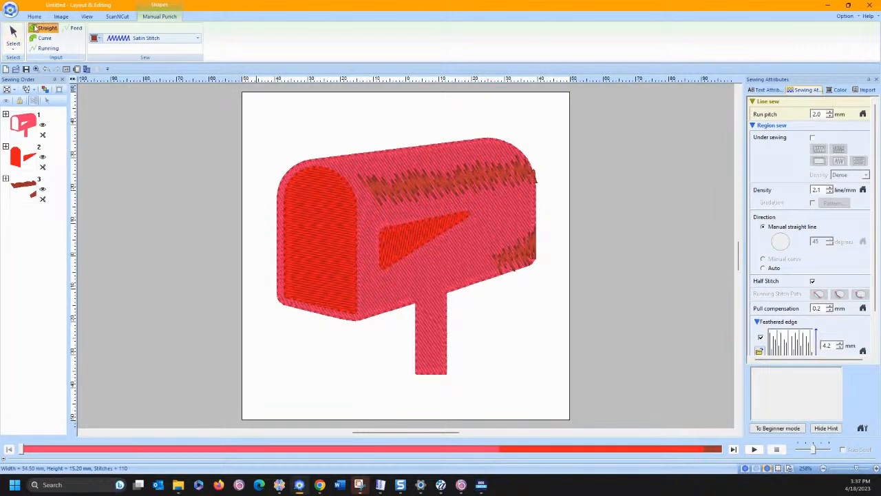
{"action": "left_click", "coordinate": [13, 35]}
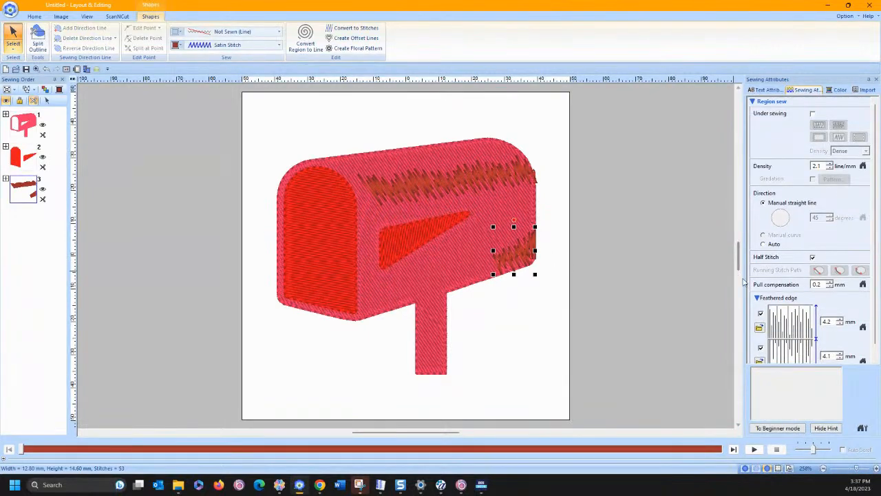
- Turn off the lower corner block's bottom-side feathering and lower its density to 1.6 line/mm
{"action": "left_click", "coordinate": [760, 347]}
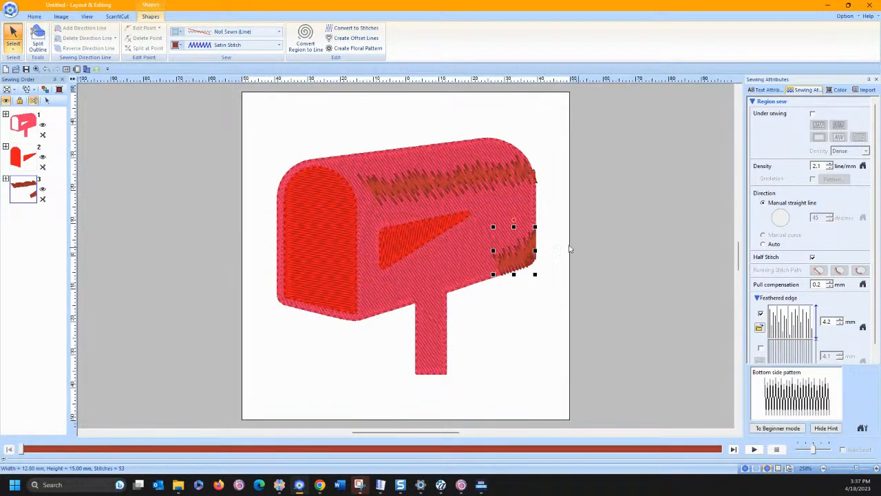
{"action": "left_click", "coordinate": [829, 168]}
{"action": "left_click", "coordinate": [830, 168]}
{"action": "left_click", "coordinate": [829, 169]}
{"action": "left_click", "coordinate": [830, 168]}
{"action": "left_click", "coordinate": [829, 168]}
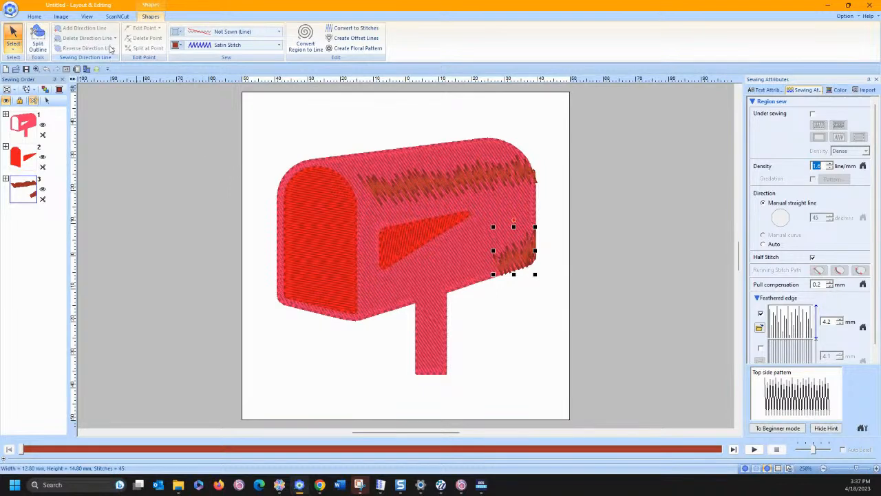
- Reshape the corner block by pulling its upper middle point inward, nudging the lower rear point outward and shifting the rear direction line toward the door
{"action": "left_click", "coordinate": [36, 69]}
{"action": "left_click_drag", "start_coordinate": [490, 214], "coordinate": [583, 277]}
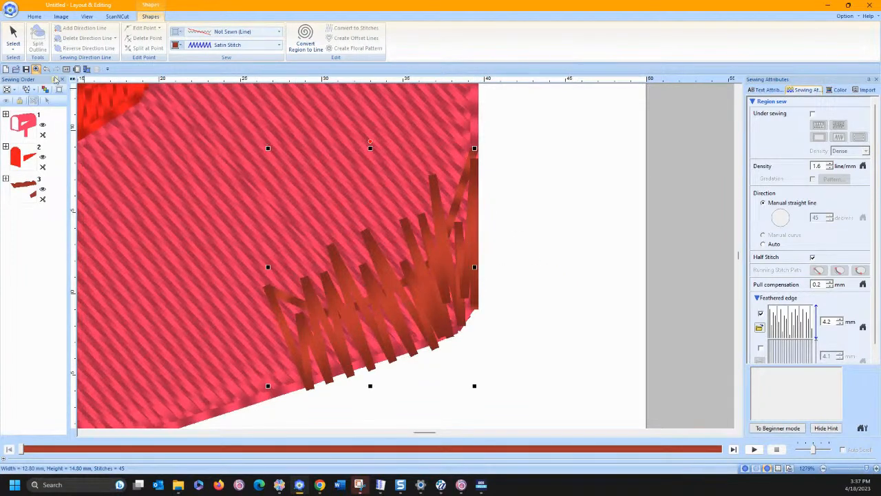
{"action": "left_click", "coordinate": [15, 40]}
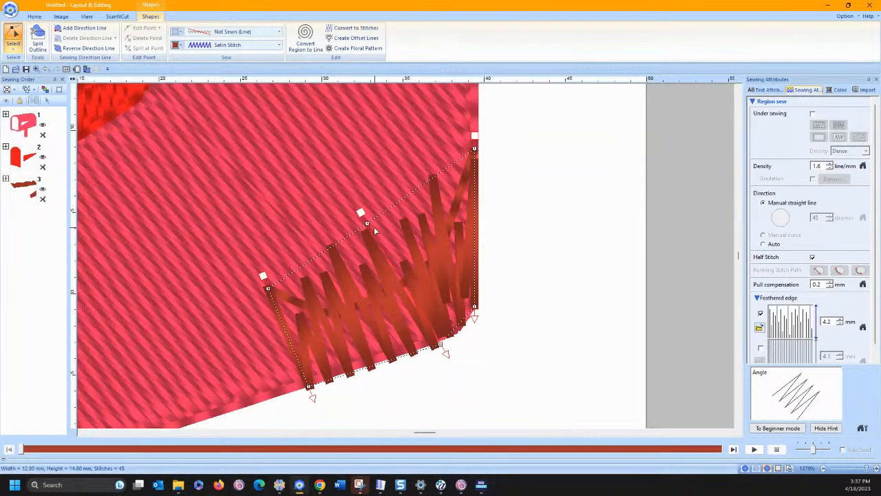
{"action": "left_click_drag", "start_coordinate": [368, 225], "coordinate": [373, 239]}
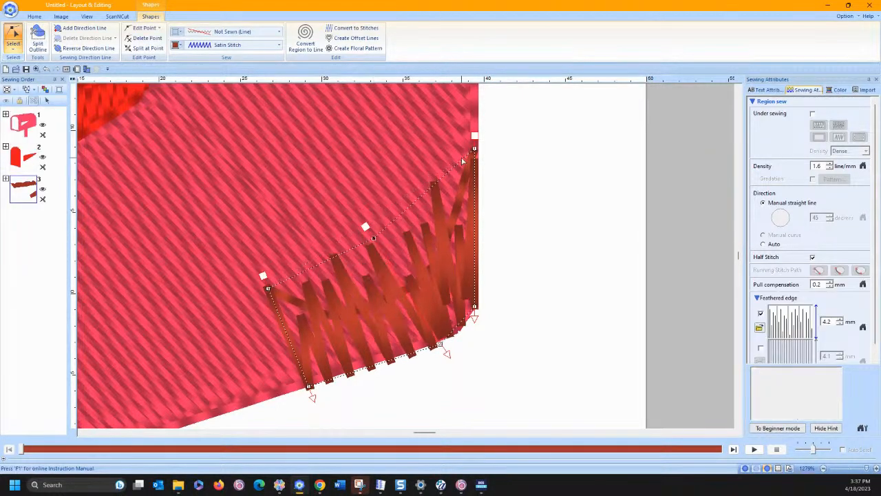
{"action": "left_click", "coordinate": [475, 307]}
{"action": "left_click_drag", "start_coordinate": [475, 309], "coordinate": [478, 309]}
{"action": "left_click", "coordinate": [475, 136]}
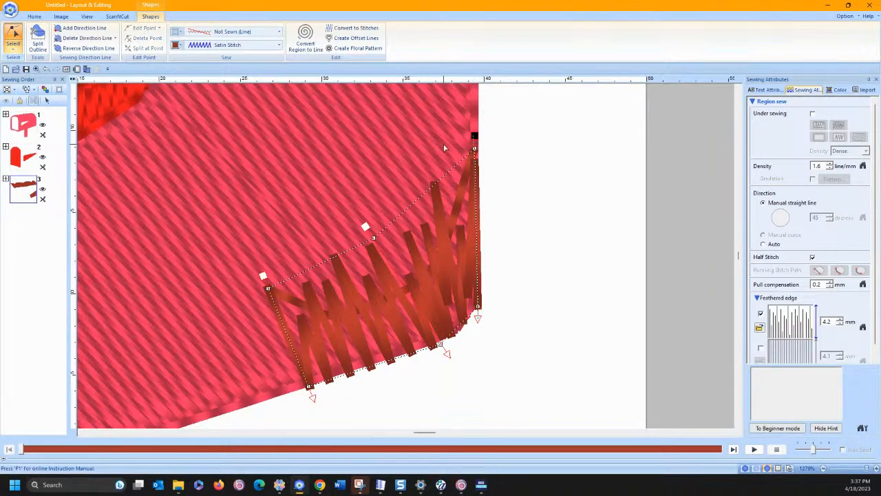
{"action": "left_click_drag", "start_coordinate": [427, 151], "coordinate": [435, 154]}
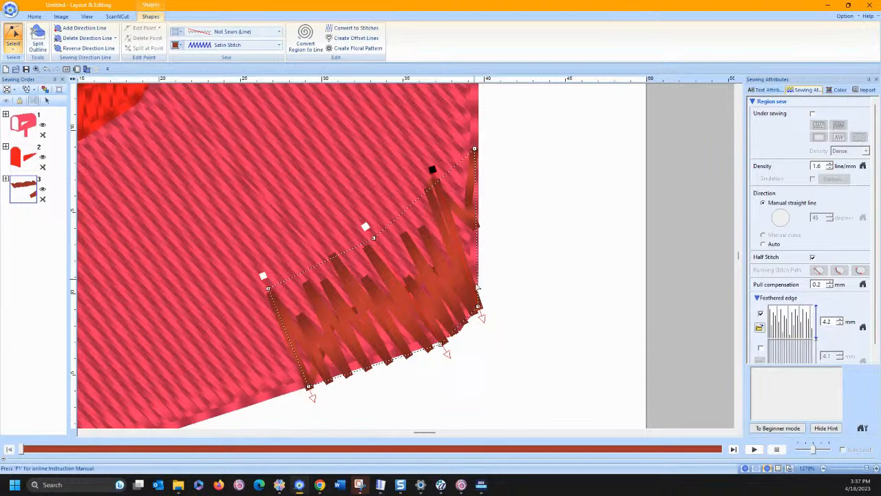
{"action": "left_click_drag", "start_coordinate": [478, 308], "coordinate": [482, 307]}
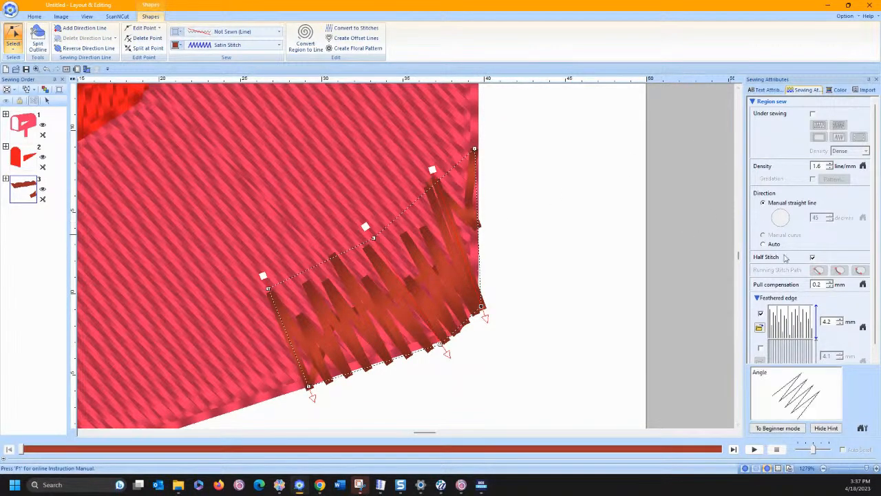
- Turn off half stitch for the corner block and add a point on its rear edge
{"action": "left_click", "coordinate": [812, 258]}
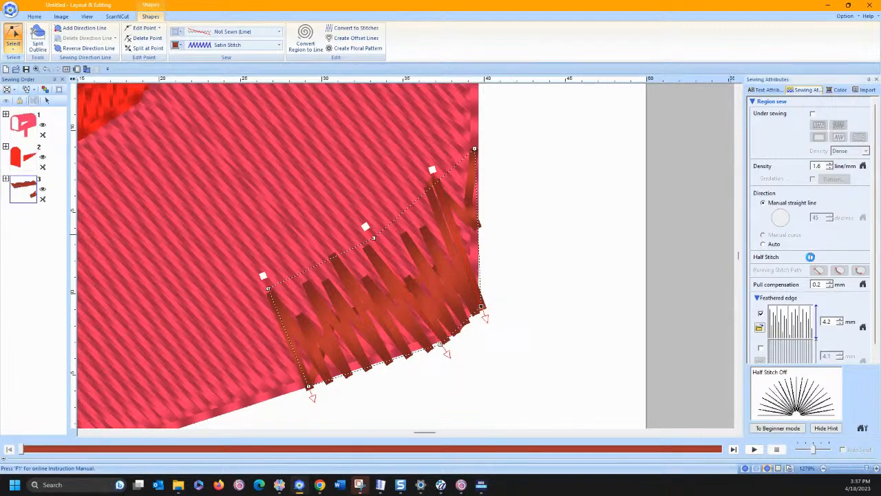
{"action": "left_click", "coordinate": [478, 219]}
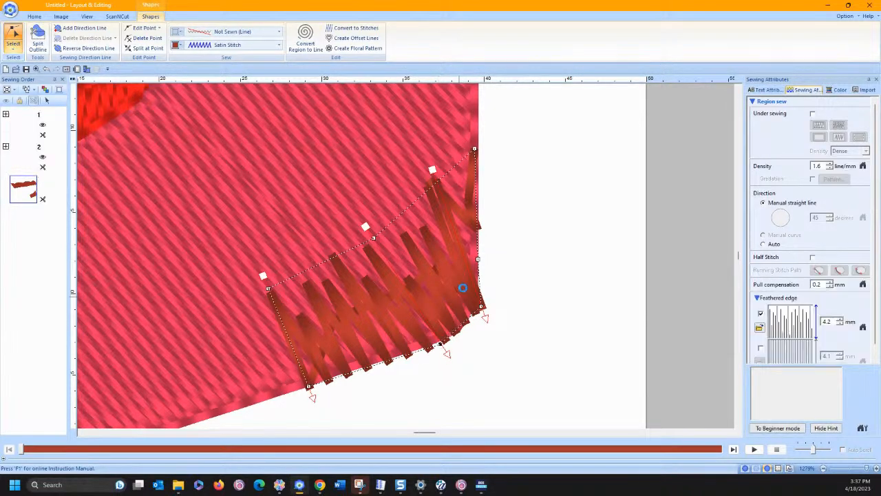
{"action": "scroll", "coordinate": [762, 300], "scroll_direction": "down", "scroll_amount": 1}
{"action": "scroll", "coordinate": [762, 300], "scroll_direction": "up", "scroll_amount": 1}
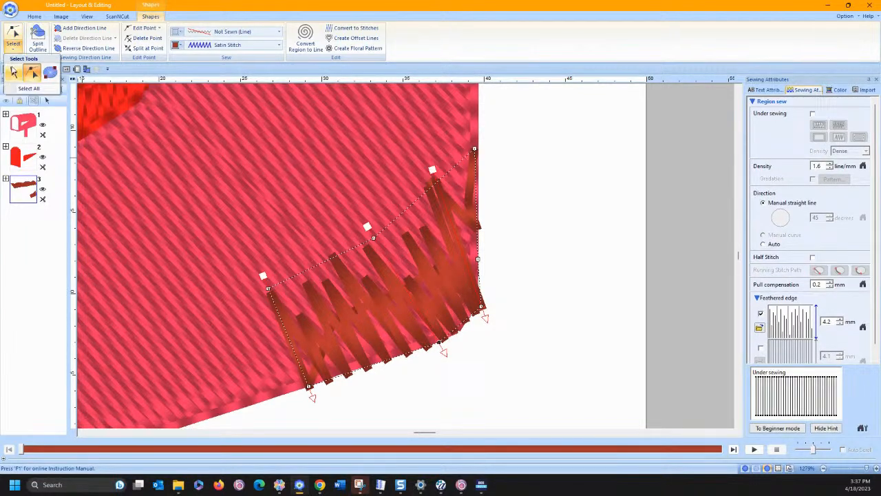
- Delete the satin shading block in the mailbox's lower rear corner
{"action": "left_click", "coordinate": [13, 47]}
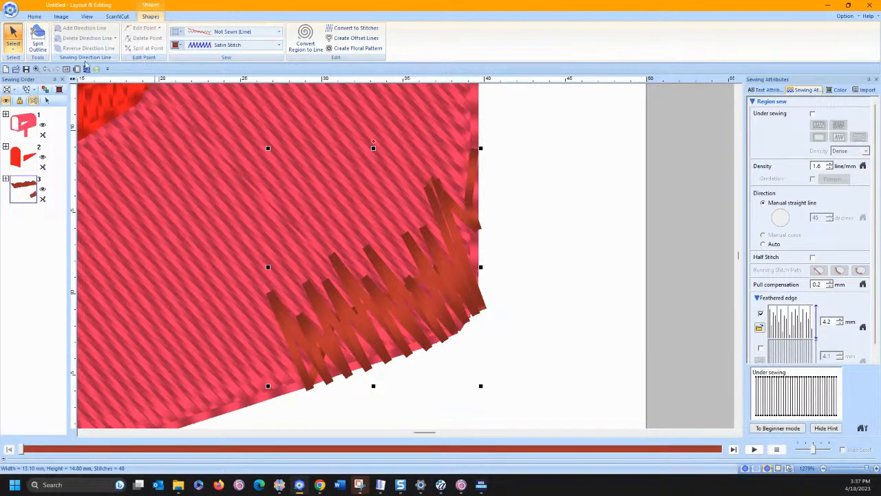
{"action": "left_click", "coordinate": [34, 17]}
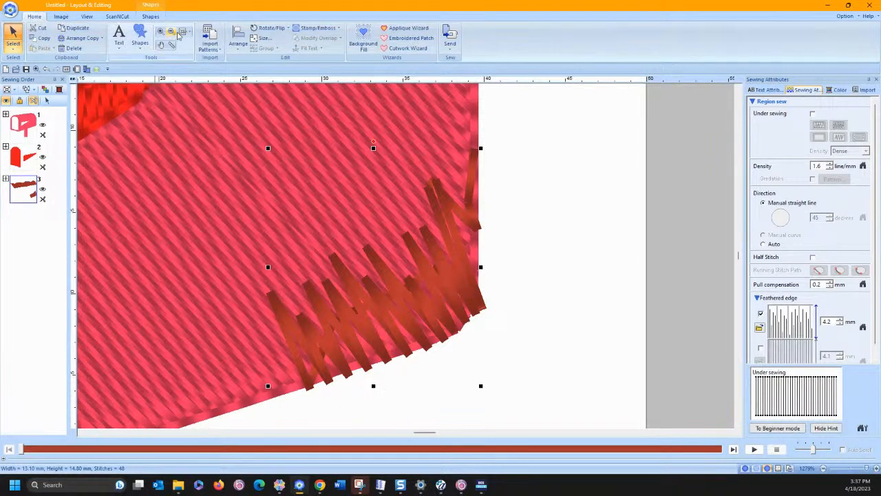
{"action": "left_click", "coordinate": [182, 32]}
{"action": "left_click", "coordinate": [258, 138]}
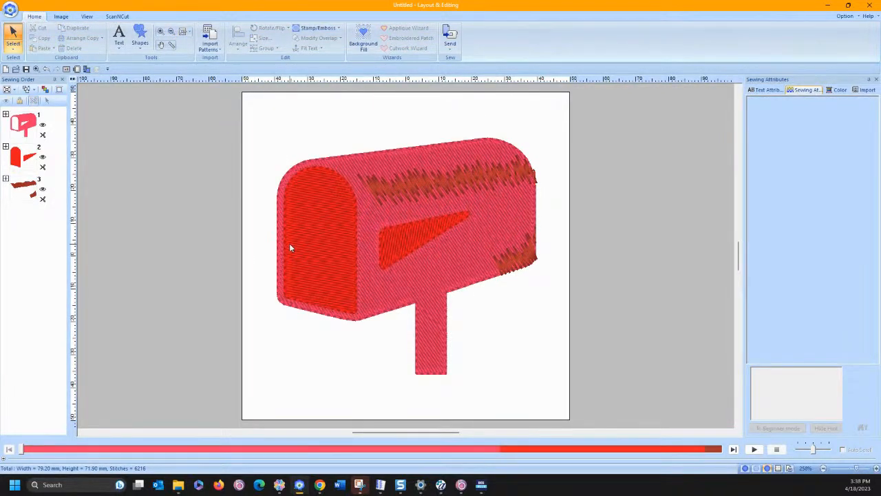
{"action": "left_click", "coordinate": [502, 268]}
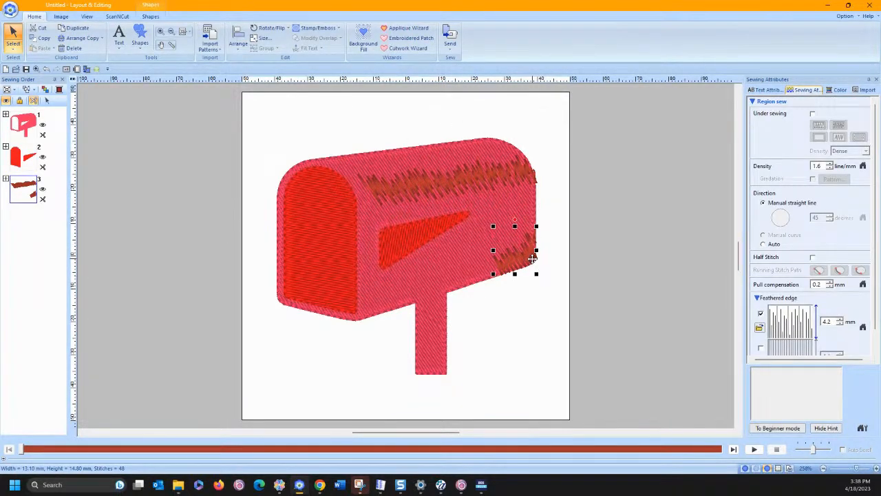
{"action": "key", "text": "Delete"}
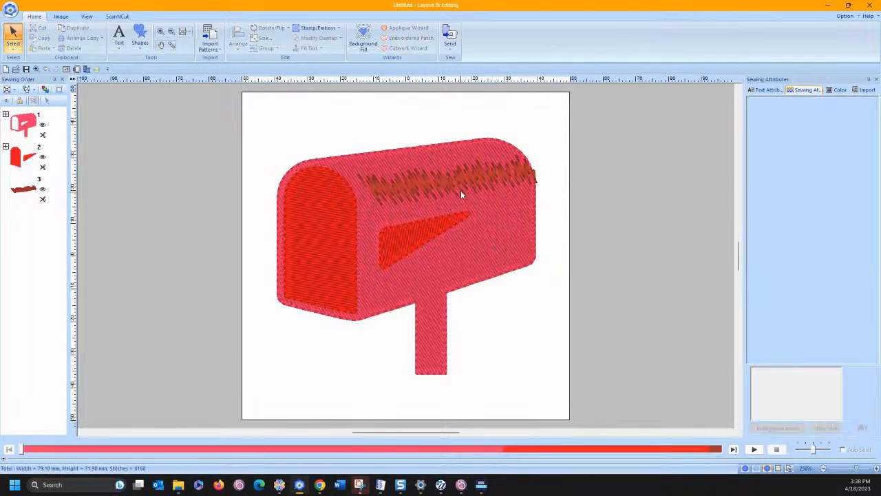
- Set up an open straight-line outline with Running Stitch and a run pitch of 4.0 mm for the mailbox's lower rear corner
{"action": "left_click", "coordinate": [160, 32]}
{"action": "left_click_drag", "start_coordinate": [456, 222], "coordinate": [566, 303]}
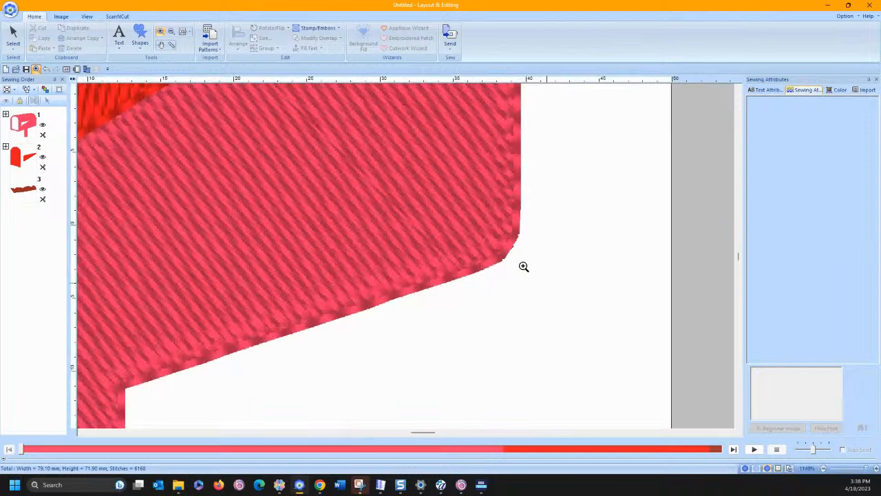
{"action": "left_click", "coordinate": [137, 48]}
{"action": "left_click", "coordinate": [196, 74]}
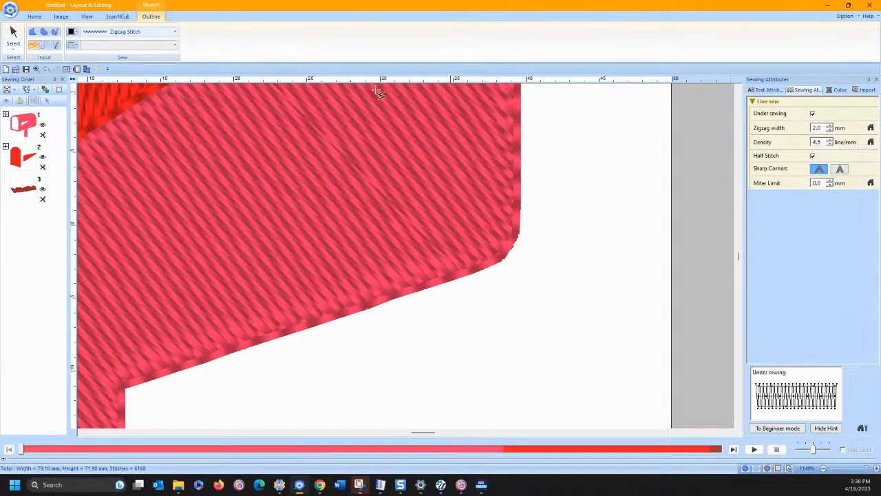
{"action": "left_click", "coordinate": [143, 33]}
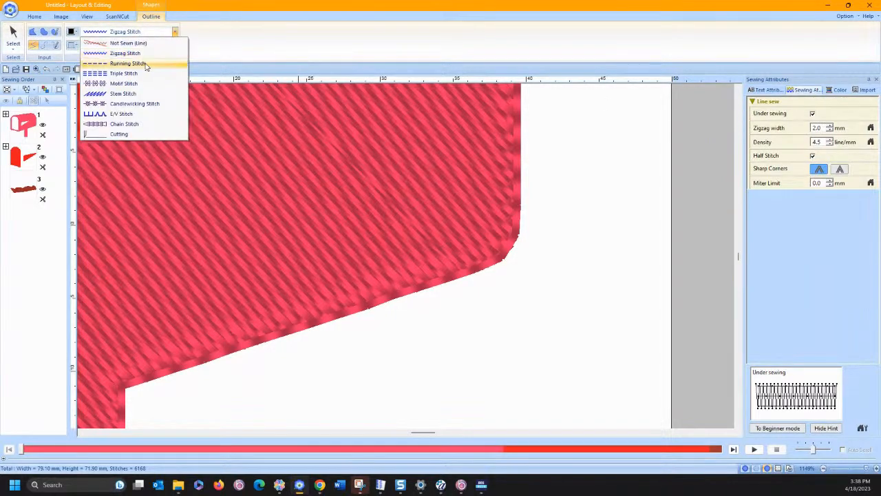
{"action": "left_click", "coordinate": [135, 54]}
{"action": "left_click", "coordinate": [135, 33]}
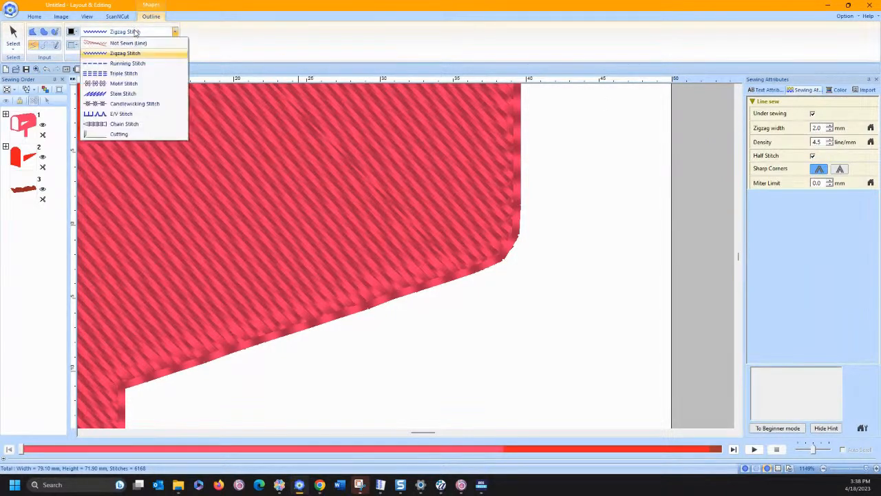
{"action": "left_click", "coordinate": [135, 66]}
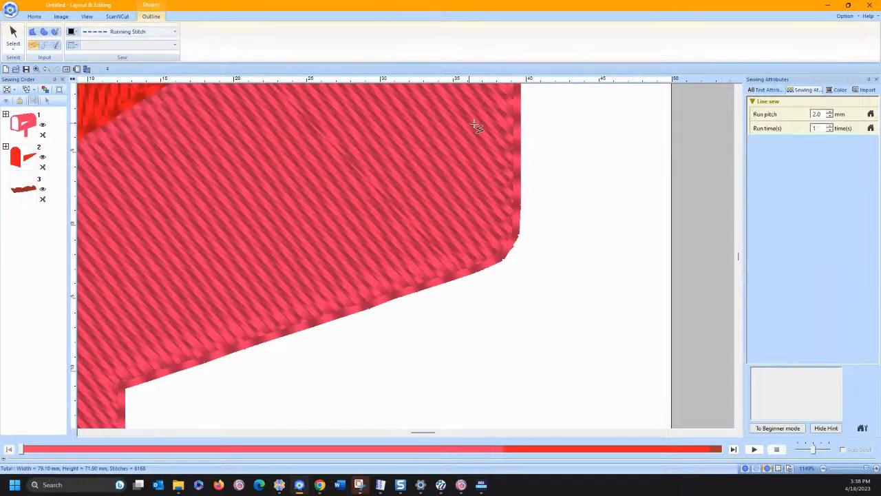
{"action": "left_click", "coordinate": [830, 112]}
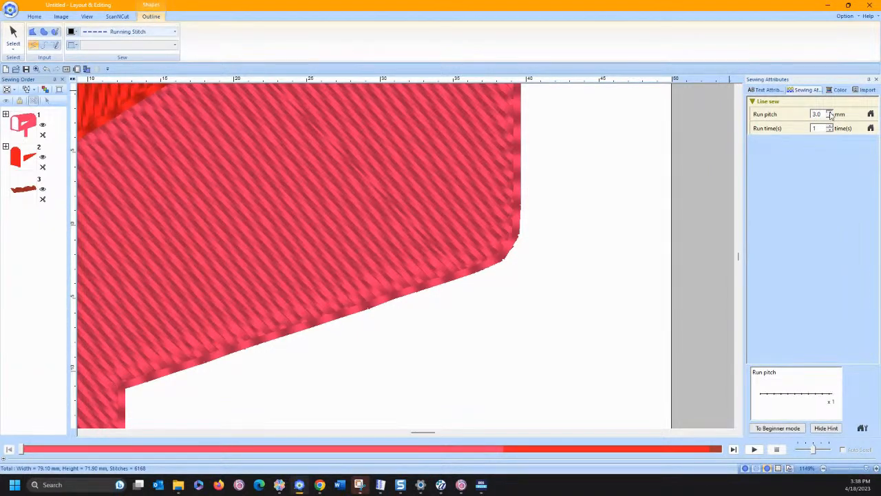
{"action": "left_click", "coordinate": [830, 112]}
- Draw a jagged zigzag line about 20 mm wide across the lower rear corner, from the bottom edge to the rear edge, with peaks of varying length
{"action": "left_click", "coordinate": [318, 317]}
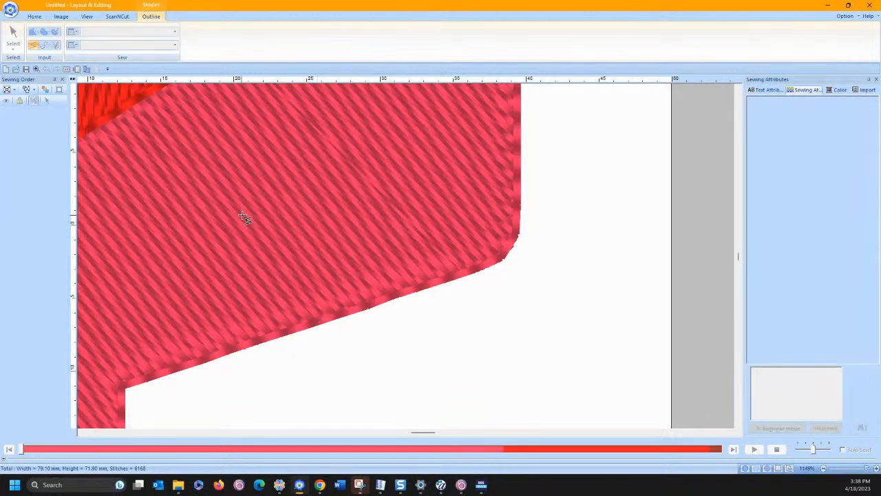
{"action": "left_click", "coordinate": [245, 212]}
{"action": "left_click", "coordinate": [232, 215]}
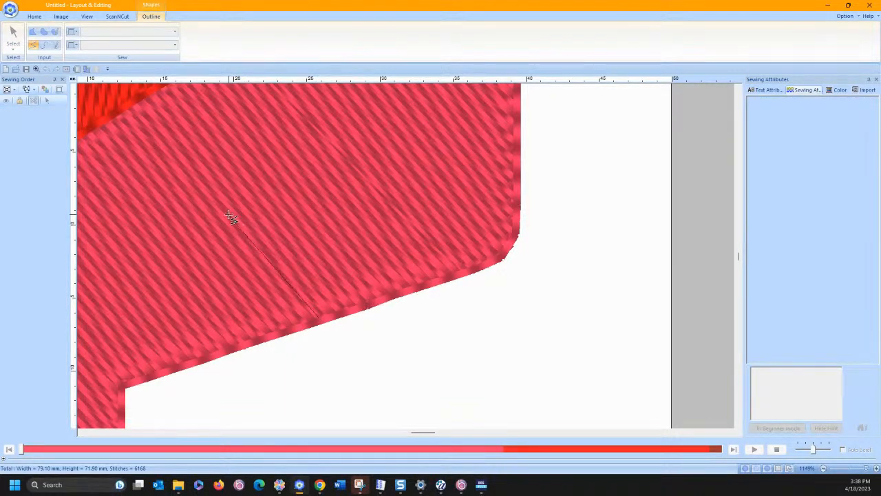
{"action": "left_click", "coordinate": [337, 311]}
{"action": "left_click", "coordinate": [229, 177]}
{"action": "left_click", "coordinate": [280, 199]}
{"action": "left_click", "coordinate": [376, 292]}
{"action": "left_click", "coordinate": [302, 159]}
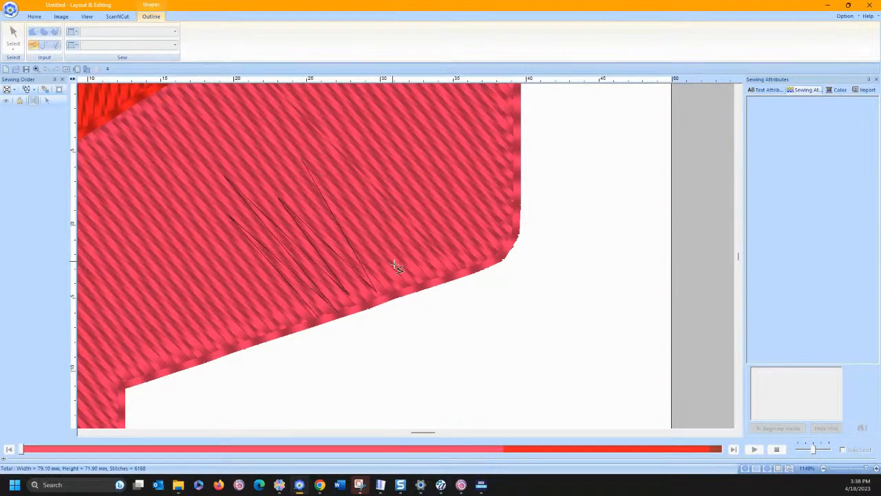
{"action": "left_click", "coordinate": [404, 278]}
{"action": "left_click", "coordinate": [336, 161]}
{"action": "left_click", "coordinate": [438, 277]}
{"action": "left_click", "coordinate": [332, 116]}
{"action": "left_click", "coordinate": [463, 263]}
{"action": "left_click", "coordinate": [385, 146]}
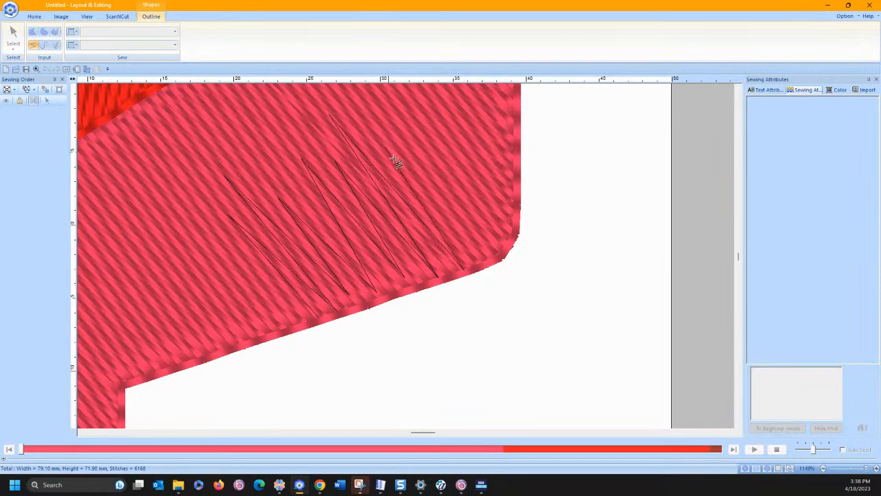
{"action": "left_click", "coordinate": [483, 262]}
{"action": "left_click", "coordinate": [382, 109]}
{"action": "left_click", "coordinate": [503, 249]}
{"action": "left_click", "coordinate": [418, 122]}
{"action": "left_click", "coordinate": [509, 221]}
{"action": "left_click", "coordinate": [444, 111]}
{"action": "left_click", "coordinate": [515, 194]}
{"action": "left_click", "coordinate": [482, 123]}
{"action": "left_click", "coordinate": [516, 160]}
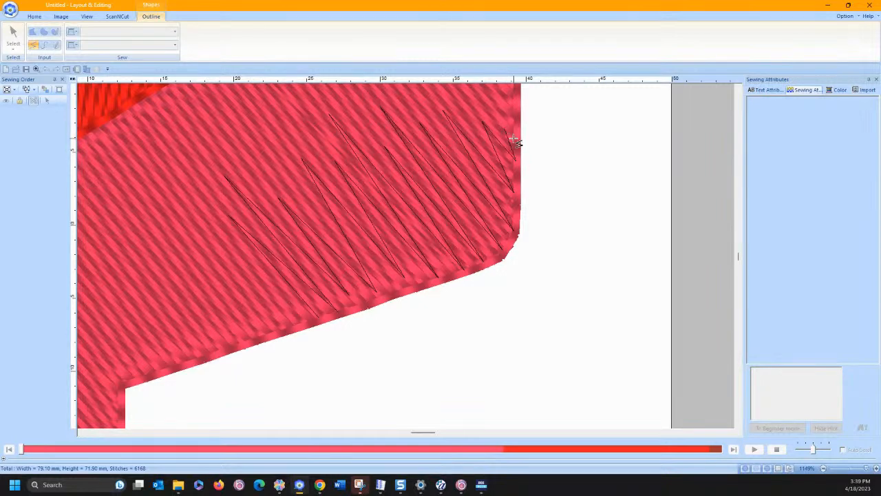
{"action": "double_click", "coordinate": [515, 143]}
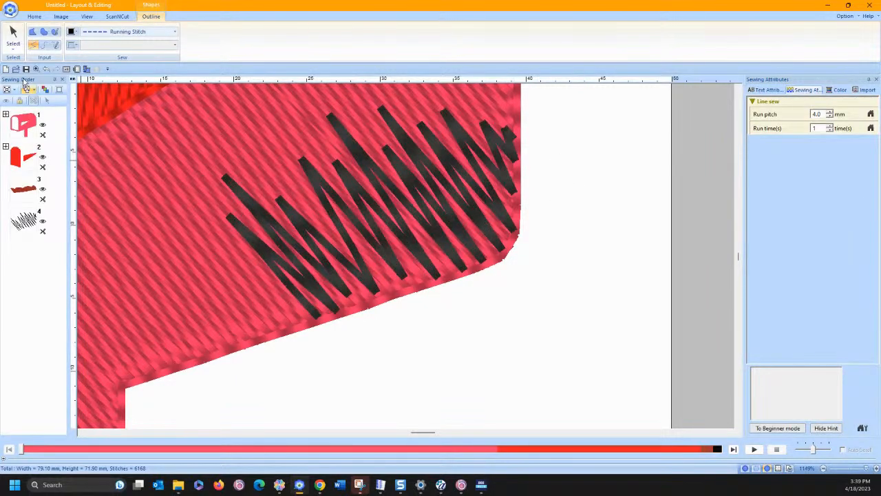
- Shrink the corner zigzag proportionally toward the mailbox's lower rear corner to 16.10 × 12.50 mm
{"action": "left_click", "coordinate": [35, 16]}
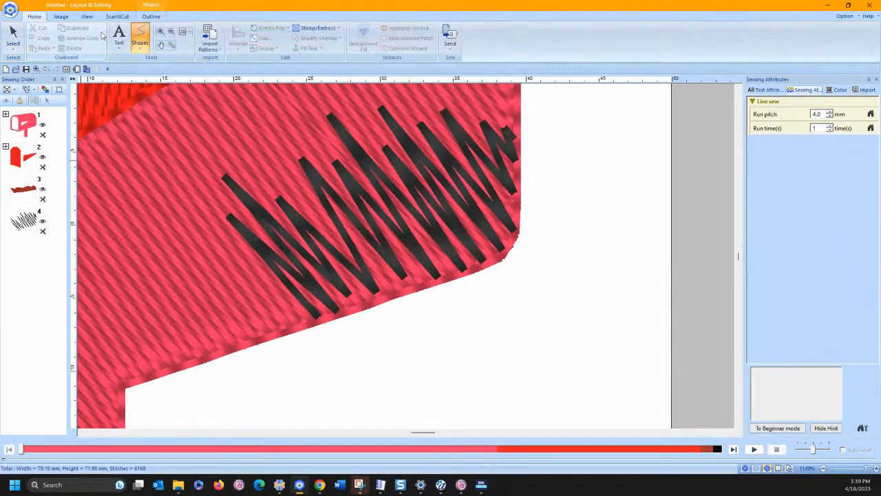
{"action": "left_click", "coordinate": [183, 31]}
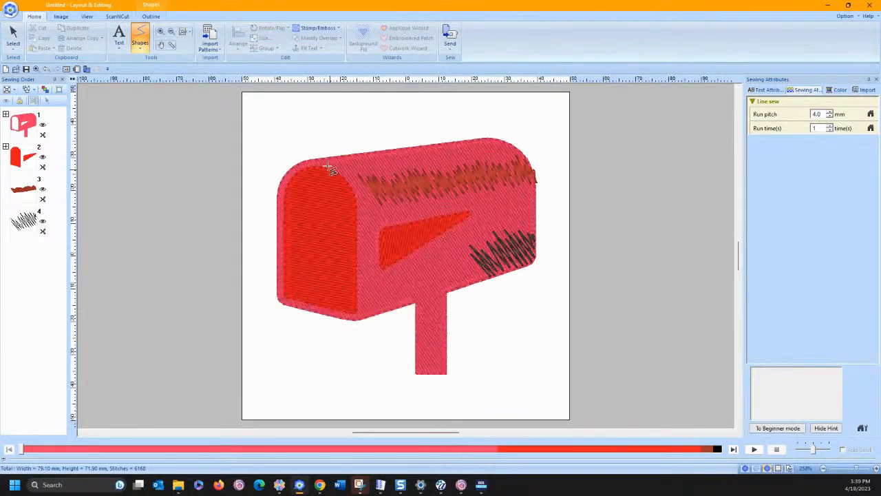
{"action": "left_click", "coordinate": [12, 36]}
{"action": "left_click", "coordinate": [466, 248]}
{"action": "left_click", "coordinate": [492, 275]}
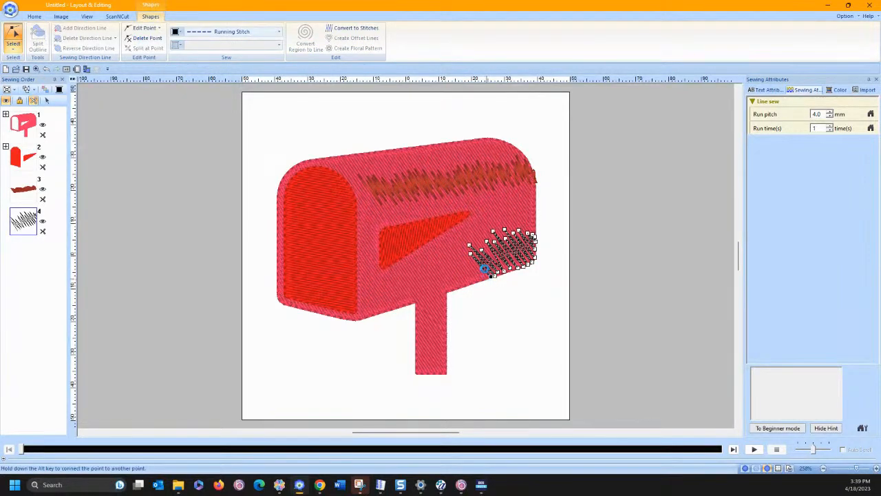
{"action": "left_click", "coordinate": [469, 246]}
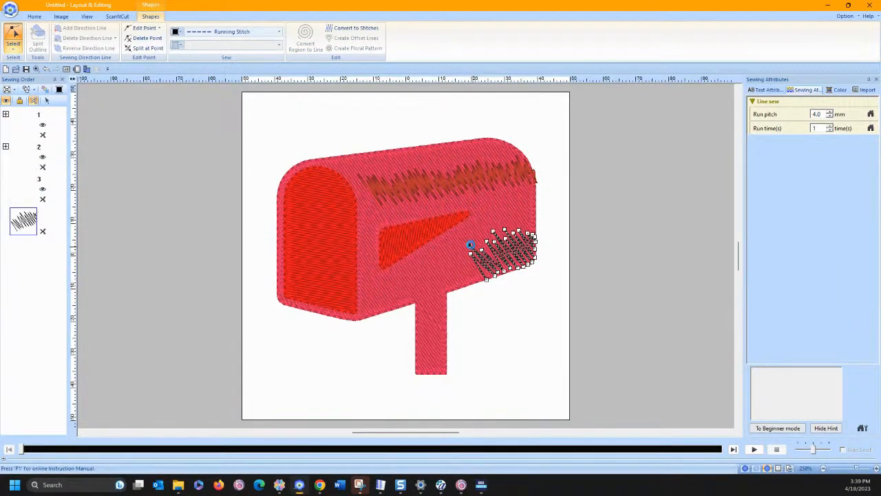
{"action": "left_click", "coordinate": [13, 49]}
{"action": "left_click", "coordinate": [15, 73]}
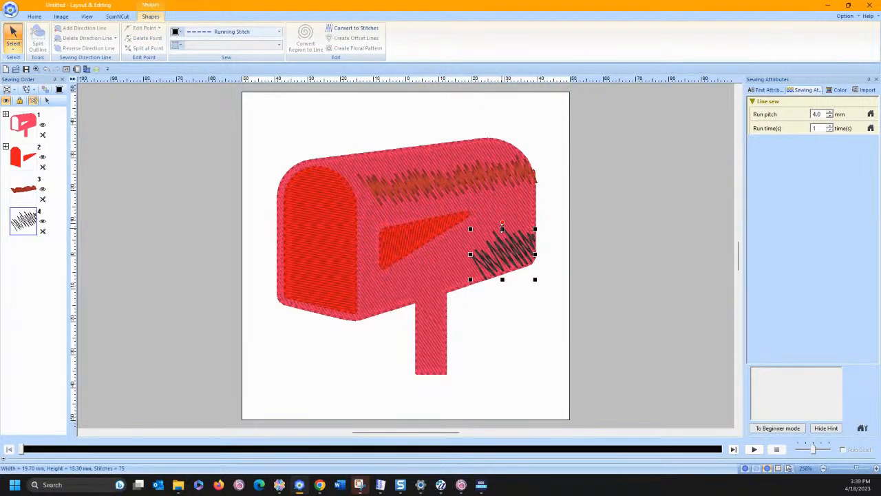
{"action": "left_click_drag", "start_coordinate": [469, 229], "coordinate": [482, 238]}
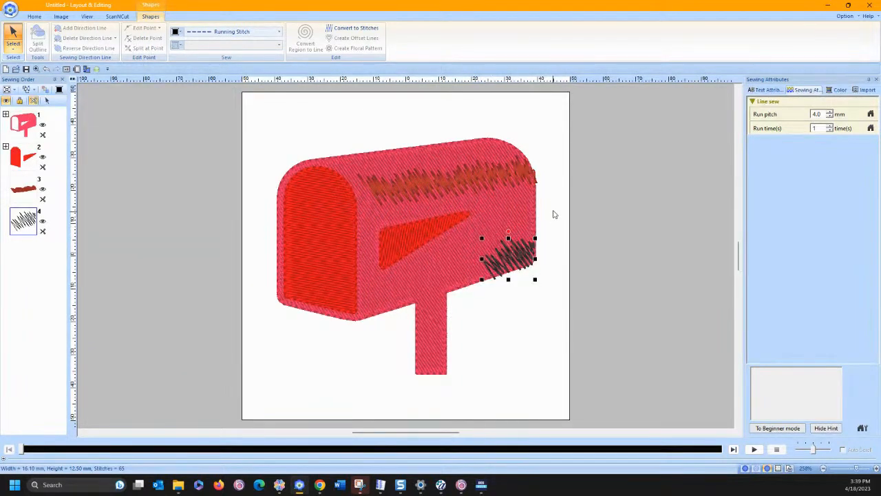
- Recolor the corner zigzag with the upper shading's Brick Red thread and nudge it slightly into place
{"action": "left_click", "coordinate": [830, 92]}
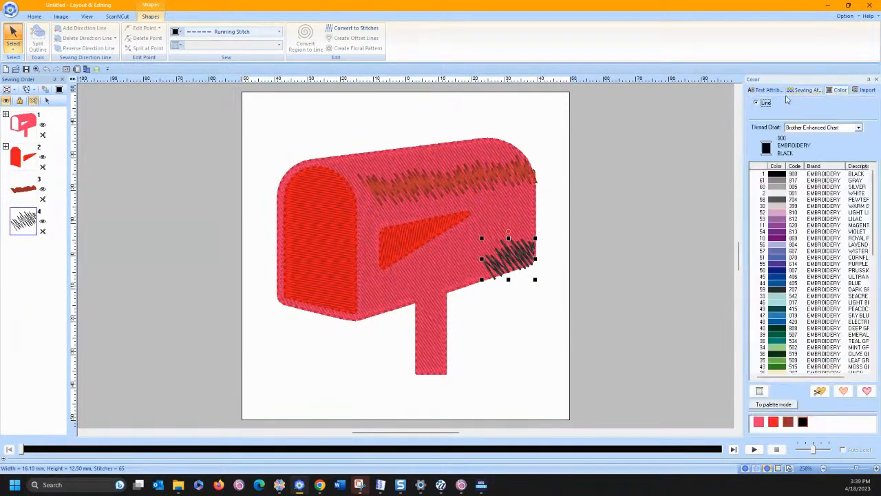
{"action": "scroll", "coordinate": [780, 297], "scroll_direction": "down", "scroll_amount": 10}
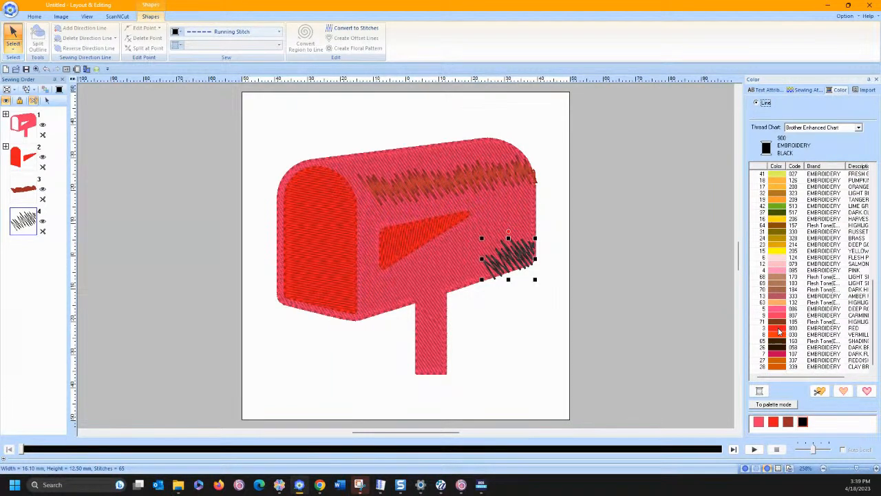
{"action": "left_click", "coordinate": [789, 421]}
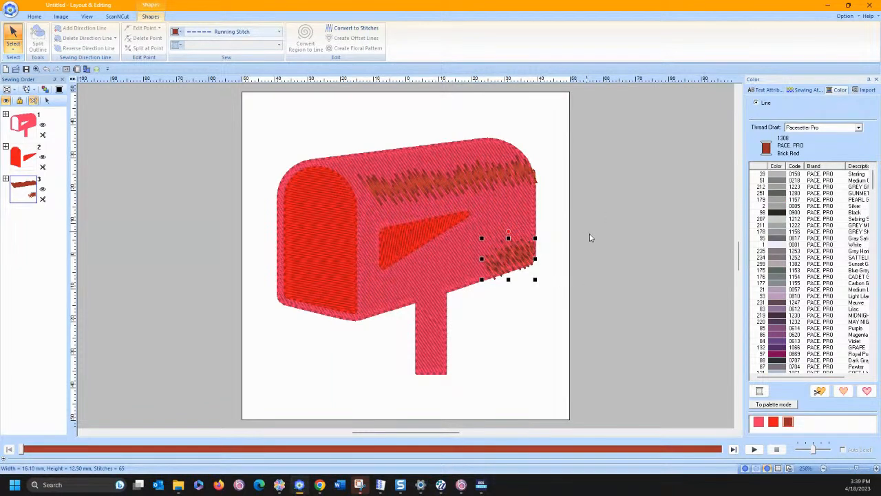
{"action": "left_click", "coordinate": [547, 244]}
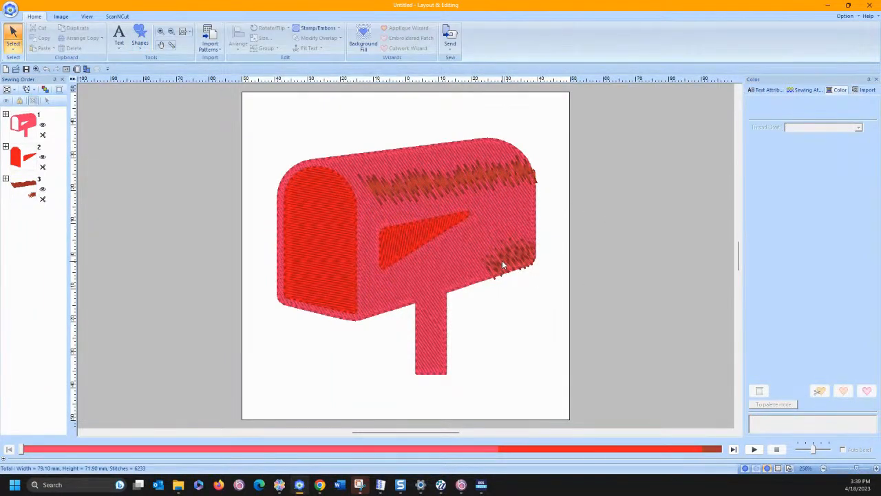
{"action": "left_click", "coordinate": [503, 263]}
{"action": "left_click_drag", "start_coordinate": [504, 255], "coordinate": [503, 254]}
{"action": "left_click", "coordinate": [563, 255]}
- Move both brick-red shading objects in the sewing order to between the mailbox's pink fill and its pink outline
{"action": "left_click", "coordinate": [5, 114]}
{"action": "left_click_drag", "start_coordinate": [25, 225], "coordinate": [20, 154]}
{"action": "left_click", "coordinate": [218, 220]}
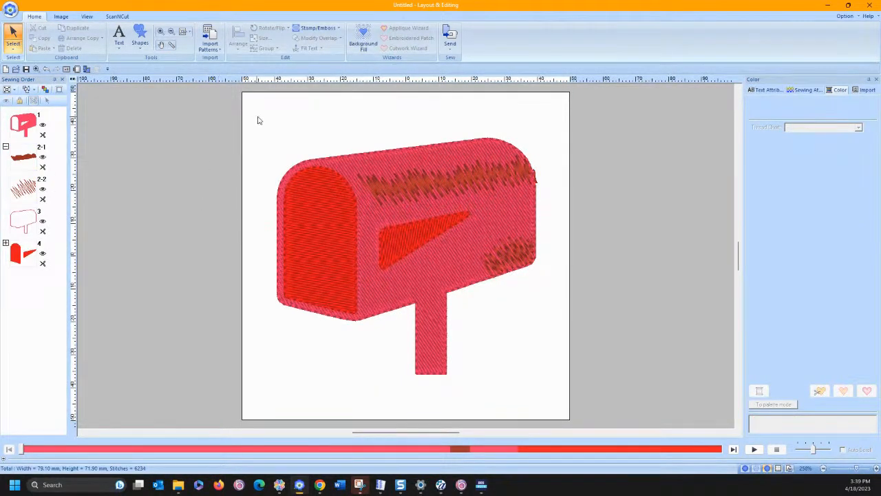
- Add a point on the upper shading block's bulging rear edge and pull it inside the mailbox outline
{"action": "left_click", "coordinate": [160, 32]}
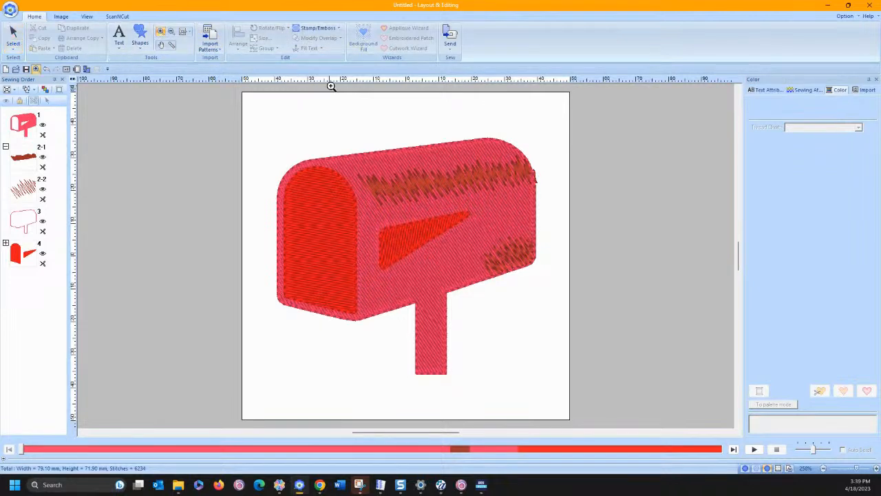
{"action": "left_click_drag", "start_coordinate": [484, 145], "coordinate": [554, 194]}
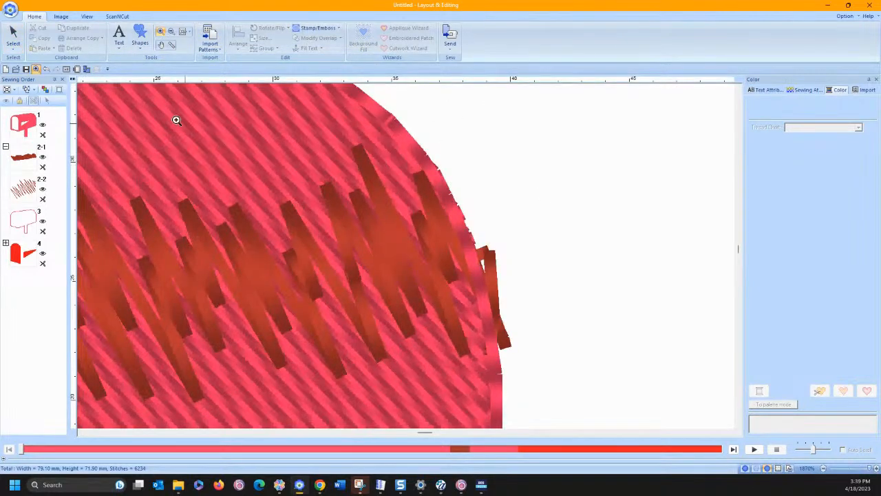
{"action": "left_click", "coordinate": [10, 43]}
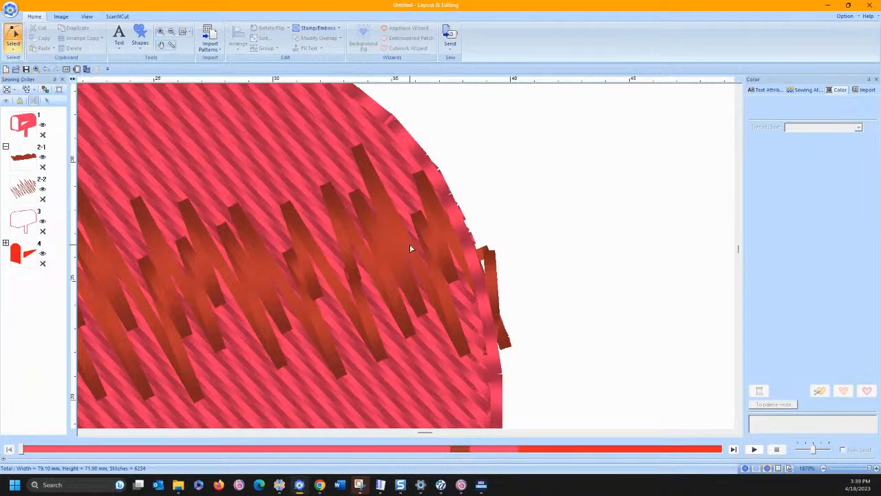
{"action": "left_click", "coordinate": [458, 249]}
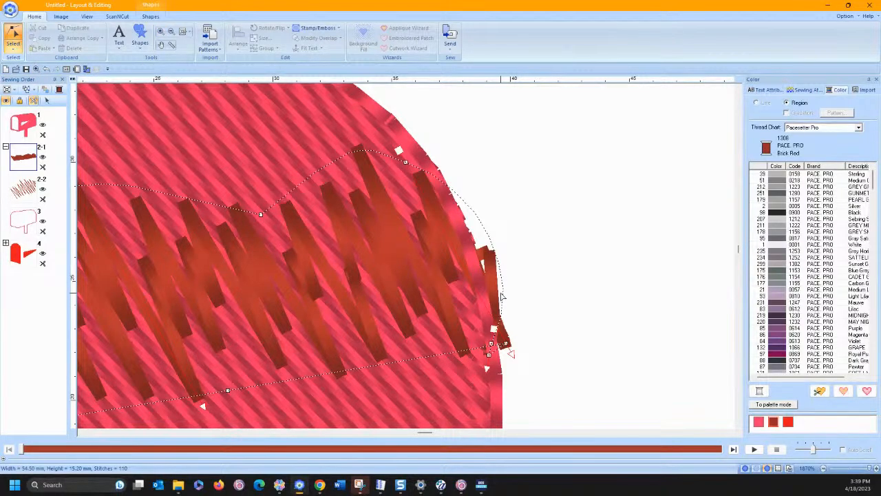
{"action": "left_click", "coordinate": [498, 262]}
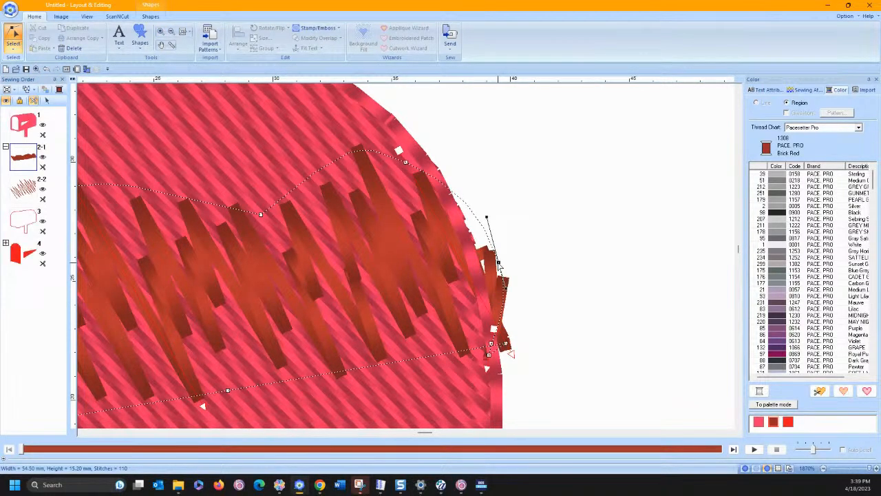
{"action": "key", "text": "Delete"}
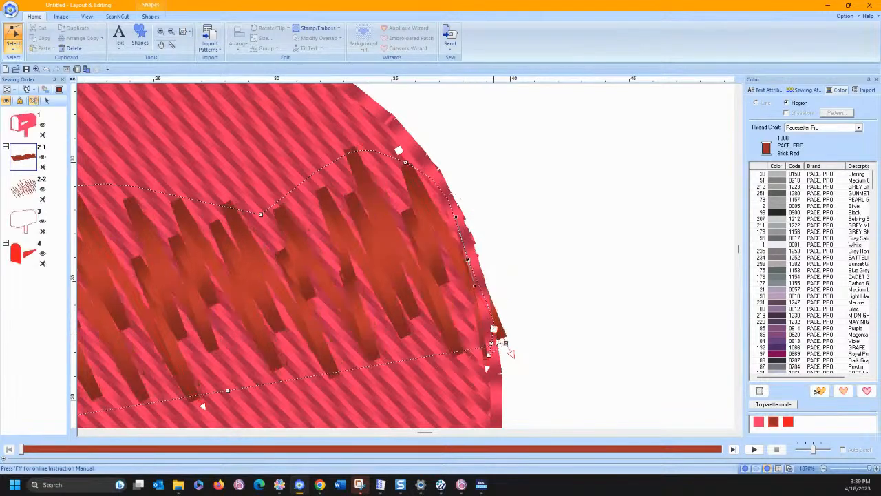
- Delete the upper shading block's protruding lower rear point and nudge its remaining rear points to stay within the mailbox
{"action": "left_click", "coordinate": [505, 343]}
{"action": "left_click_drag", "start_coordinate": [492, 347], "coordinate": [491, 345]}
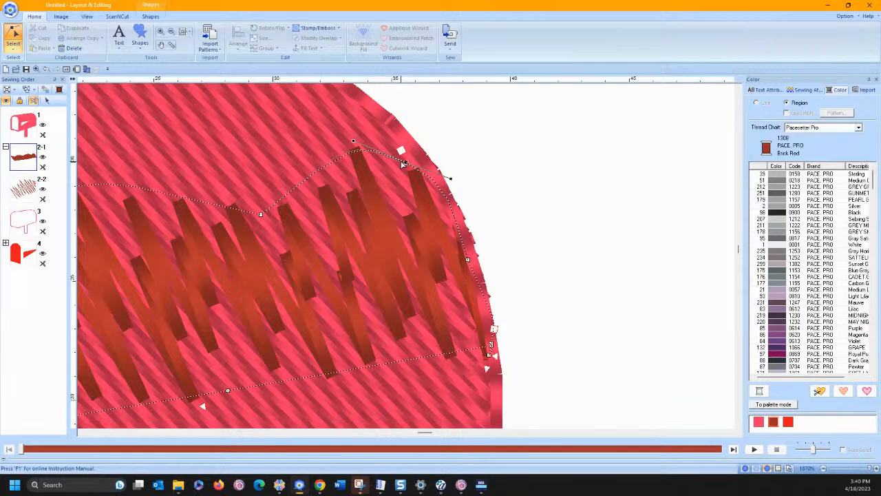
{"action": "left_click_drag", "start_coordinate": [405, 162], "coordinate": [402, 162]}
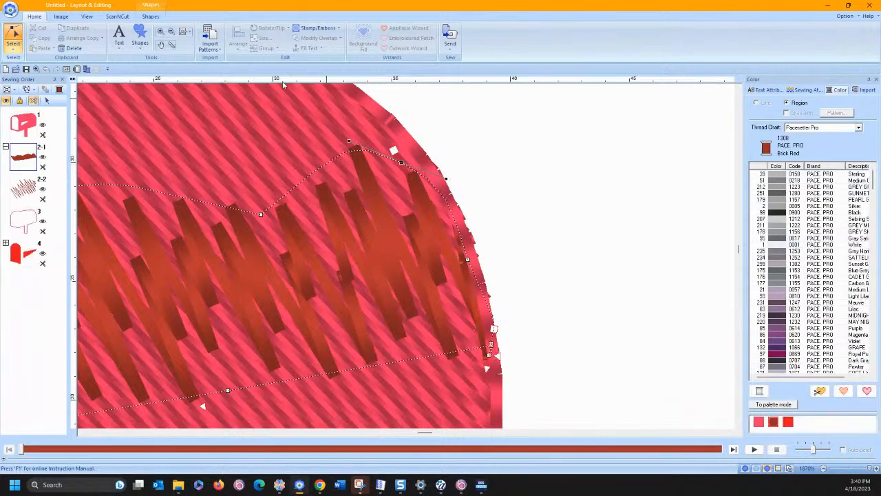
{"action": "left_click", "coordinate": [183, 32]}
{"action": "left_click", "coordinate": [574, 169]}
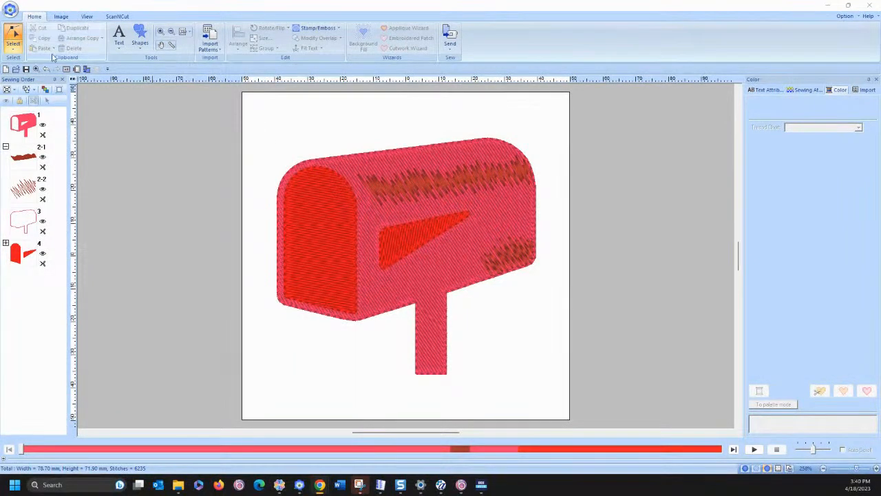
- Select the entire mailbox design and delete it to clear the page
{"action": "left_click", "coordinate": [13, 38]}
{"action": "left_click_drag", "start_coordinate": [237, 124], "coordinate": [561, 415]}
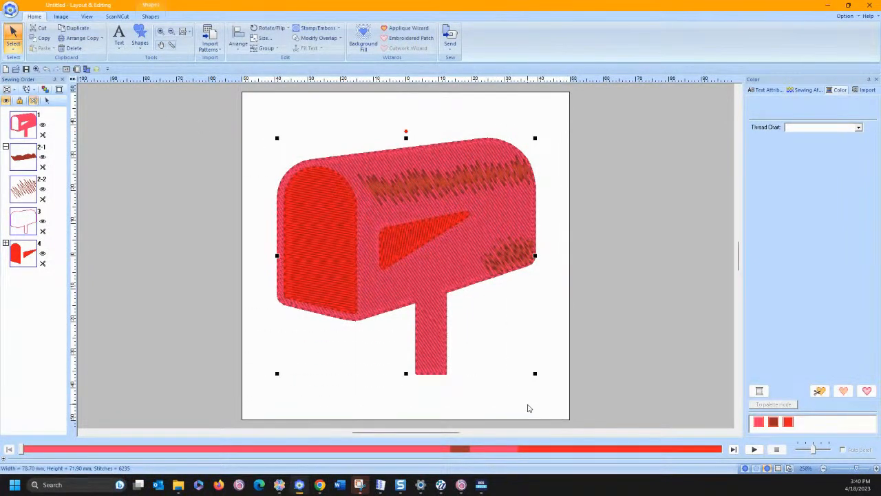
{"action": "key", "text": "Delete"}
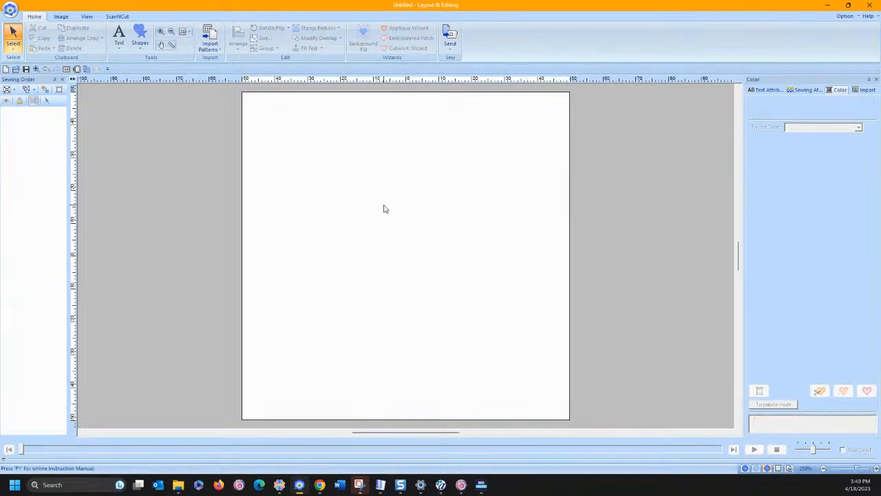
- Draw a U-shaped open running-stitch curve about 60 mm wide and 22 mm high, and delete it
{"action": "left_click", "coordinate": [140, 36]}
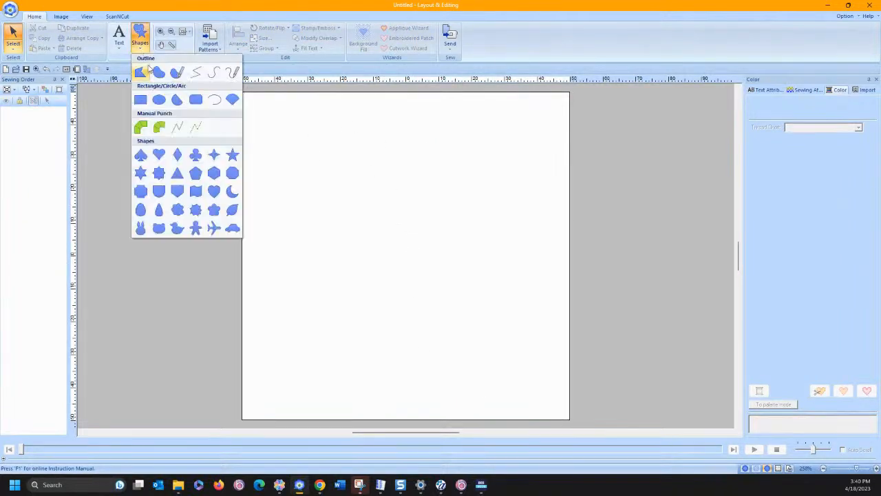
{"action": "left_click", "coordinate": [200, 74]}
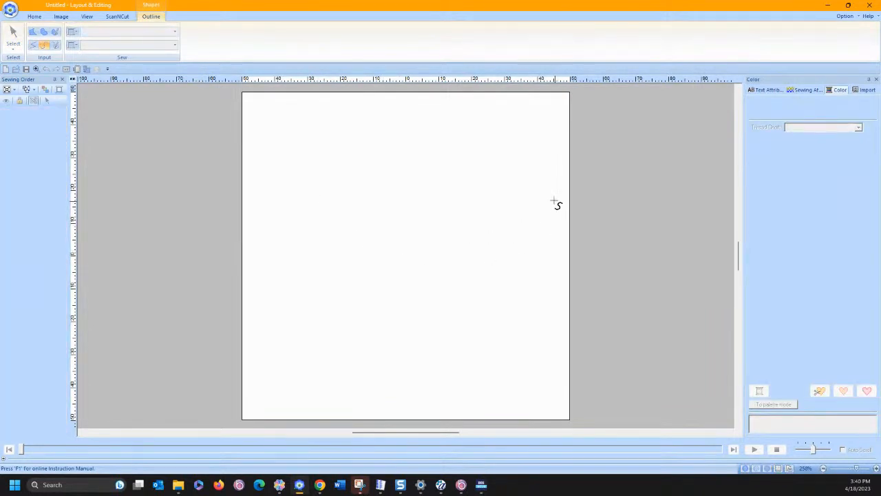
{"action": "right_click", "coordinate": [468, 209]}
{"action": "left_click", "coordinate": [408, 257]}
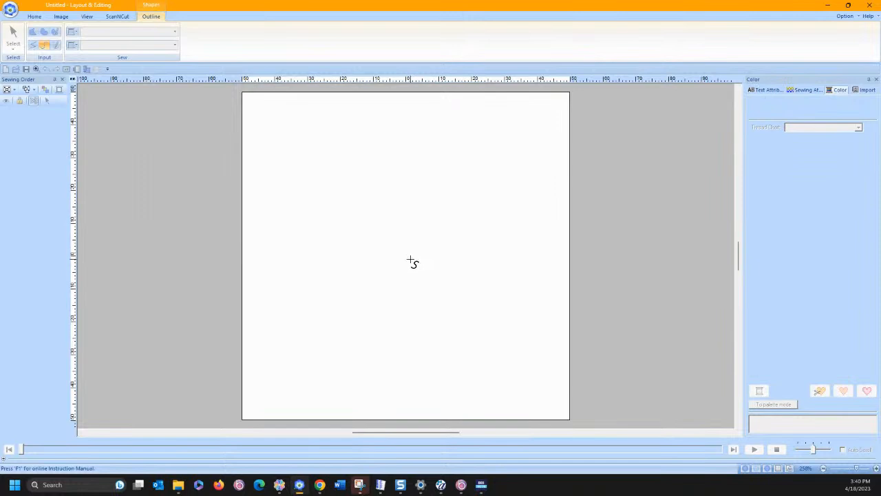
{"action": "double_click", "coordinate": [516, 189]}
{"action": "left_click", "coordinate": [10, 41]}
{"action": "left_click", "coordinate": [350, 228]}
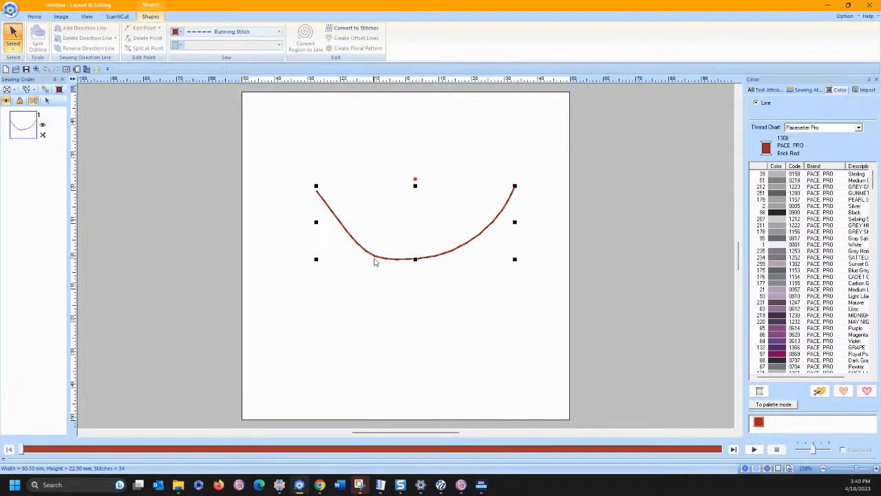
{"action": "key", "text": "Delete"}
- Place vertical guide lines at the page centre and 20 mm to either side of it
{"action": "left_click", "coordinate": [406, 80]}
{"action": "left_click", "coordinate": [342, 81]}
{"action": "left_click", "coordinate": [472, 81]}
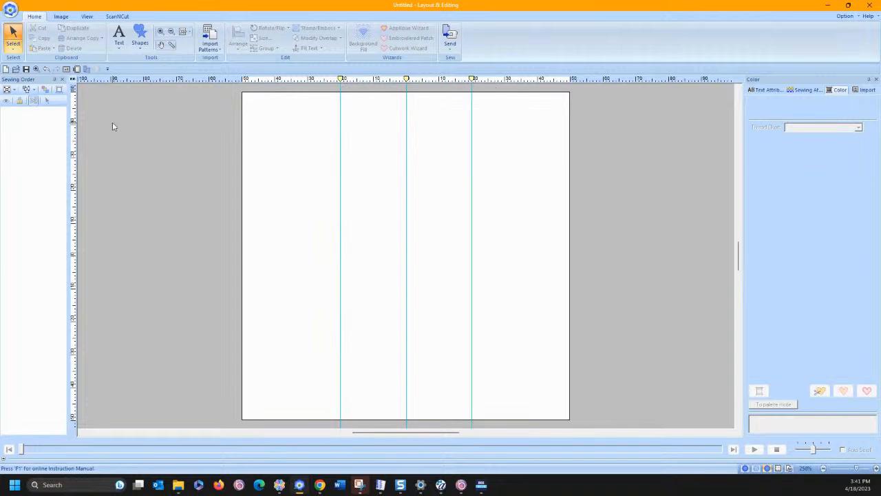
- Draw an open curve about 99 mm wide across the page with points on the guide lines, and delete it
{"action": "left_click", "coordinate": [139, 51]}
{"action": "left_click", "coordinate": [214, 72]}
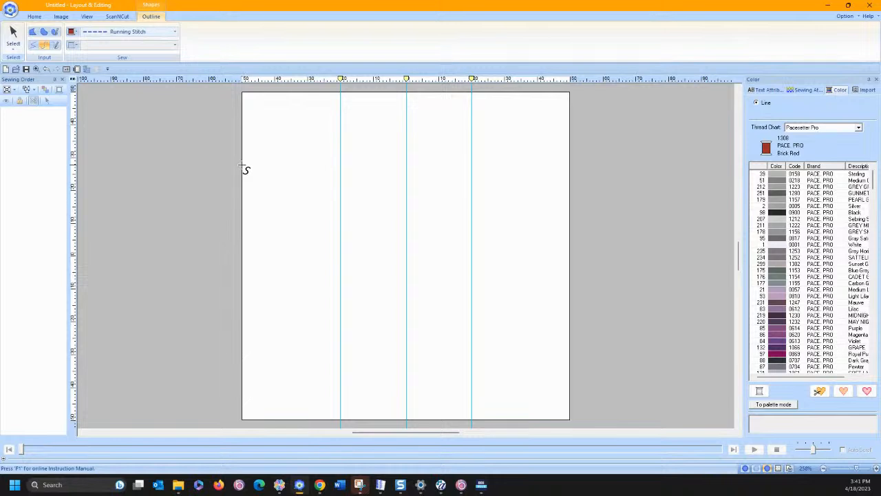
{"action": "left_click", "coordinate": [242, 165]}
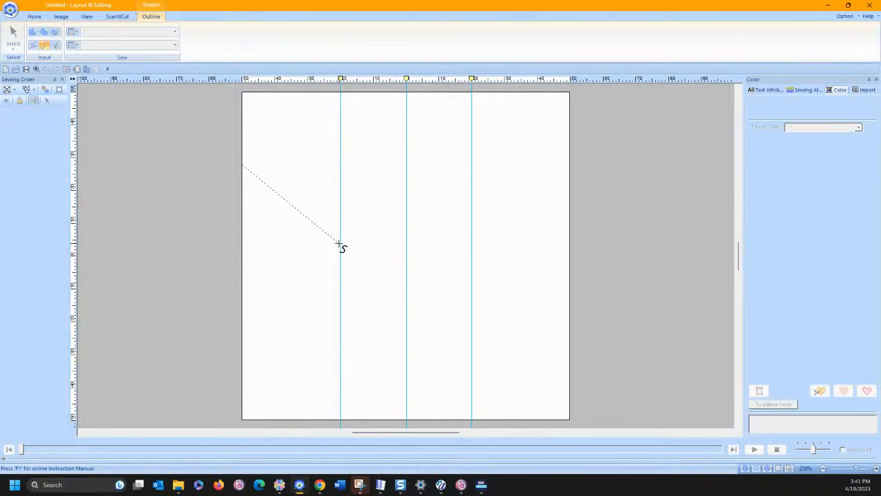
{"action": "left_click", "coordinate": [406, 260]}
{"action": "double_click", "coordinate": [567, 168]}
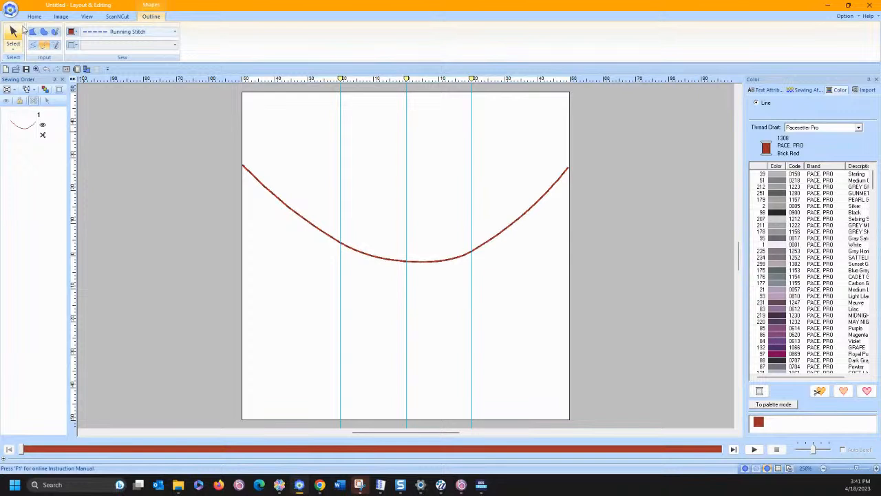
{"action": "left_click", "coordinate": [11, 35]}
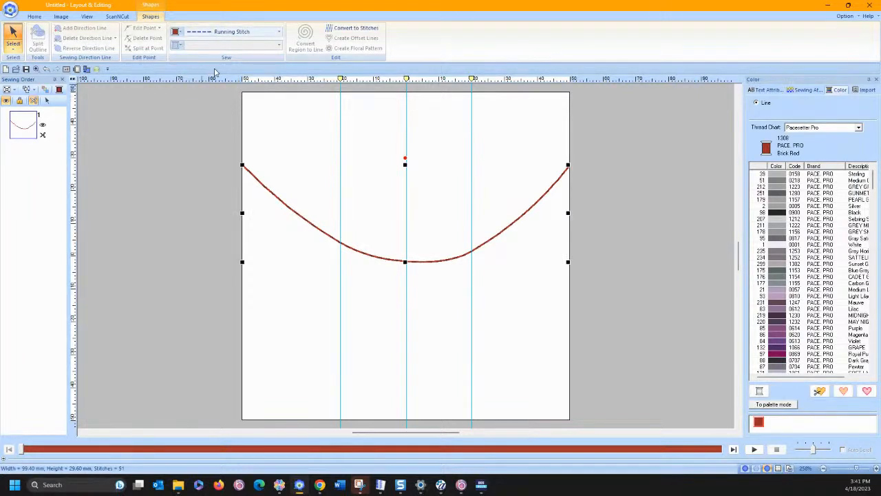
{"action": "key", "text": "Delete"}
- Draw a downward-bowed satin block with the curved Manual Punch tool, placing paired upper and lower points across the three guides
{"action": "left_click", "coordinate": [139, 38]}
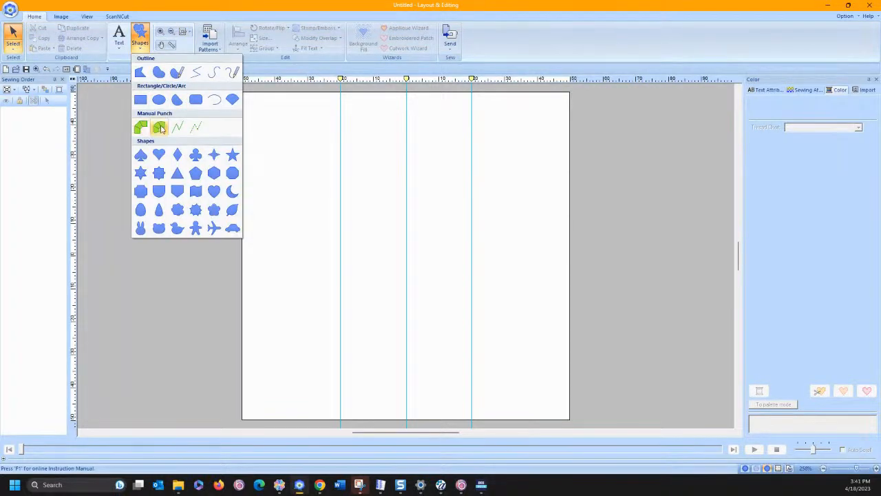
{"action": "left_click", "coordinate": [159, 127]}
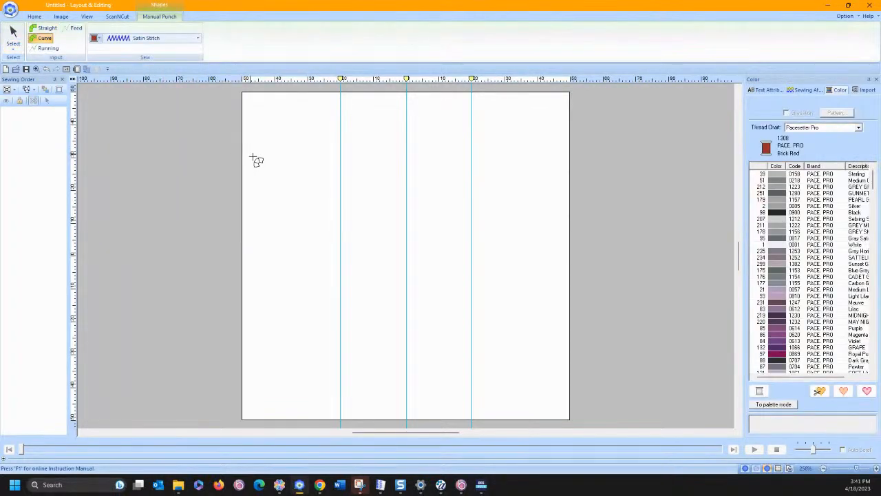
{"action": "left_click", "coordinate": [303, 170]}
{"action": "left_click", "coordinate": [283, 202]}
{"action": "left_click", "coordinate": [335, 183]}
{"action": "left_click", "coordinate": [328, 228]}
{"action": "left_click", "coordinate": [371, 192]}
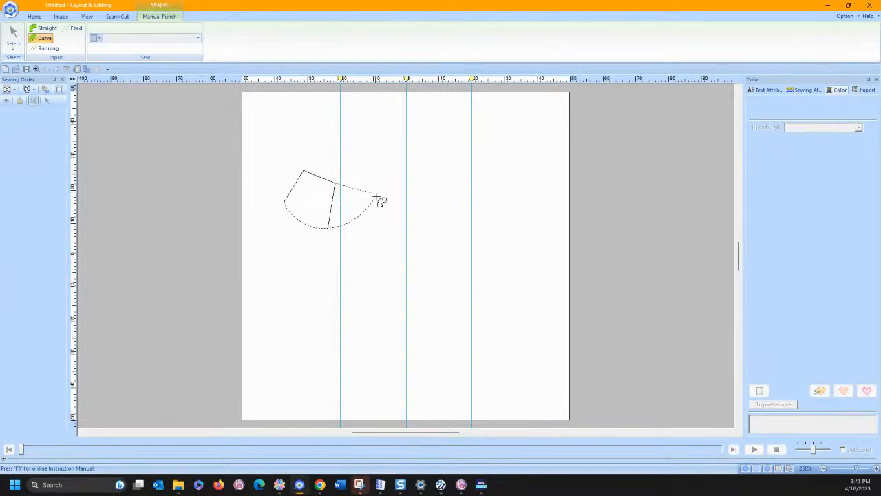
{"action": "left_click", "coordinate": [380, 240]}
{"action": "left_click", "coordinate": [407, 195]}
{"action": "left_click", "coordinate": [428, 245]}
{"action": "left_click", "coordinate": [448, 188]}
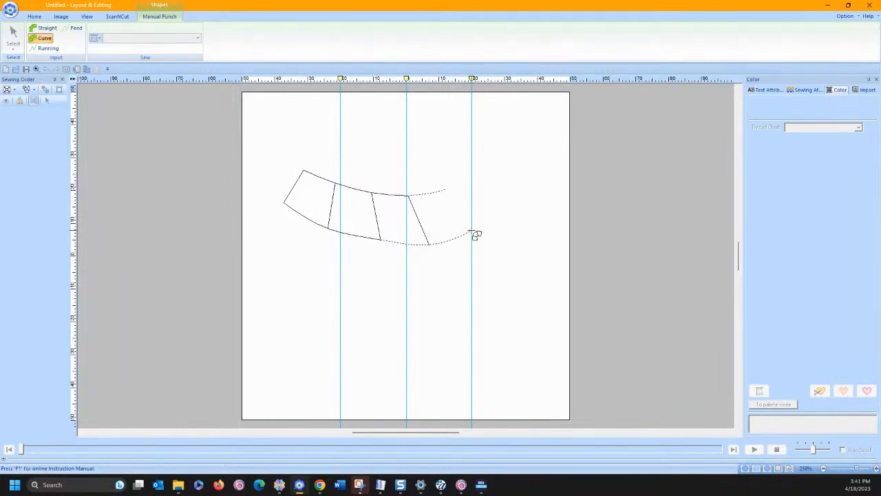
{"action": "left_click", "coordinate": [470, 229]}
{"action": "left_click", "coordinate": [468, 177]}
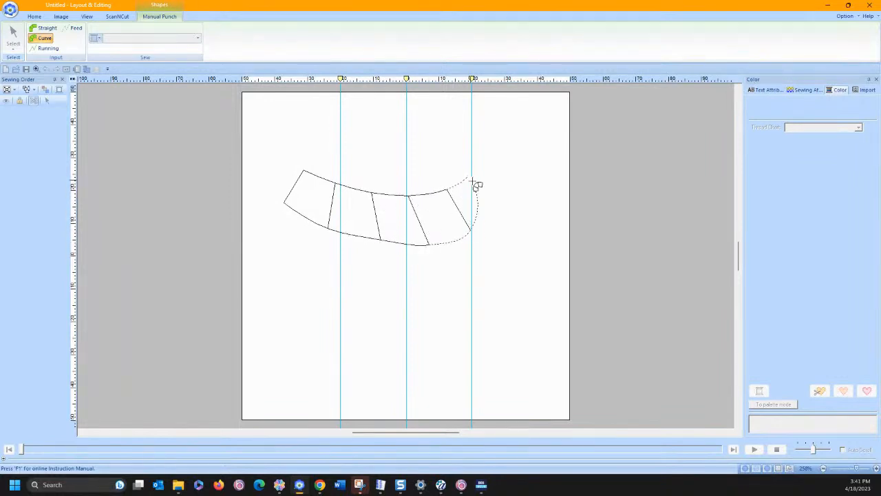
{"action": "double_click", "coordinate": [497, 206]}
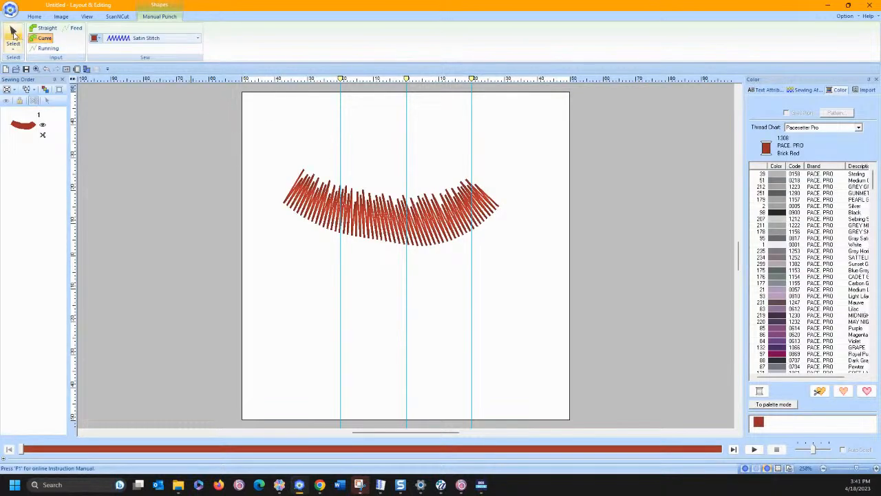
- Scale the satin block to about 57 mm wide and 20 mm high, and pull two lower edge points outward
{"action": "left_click", "coordinate": [13, 36]}
{"action": "left_click_drag", "start_coordinate": [498, 246], "coordinate": [470, 235]}
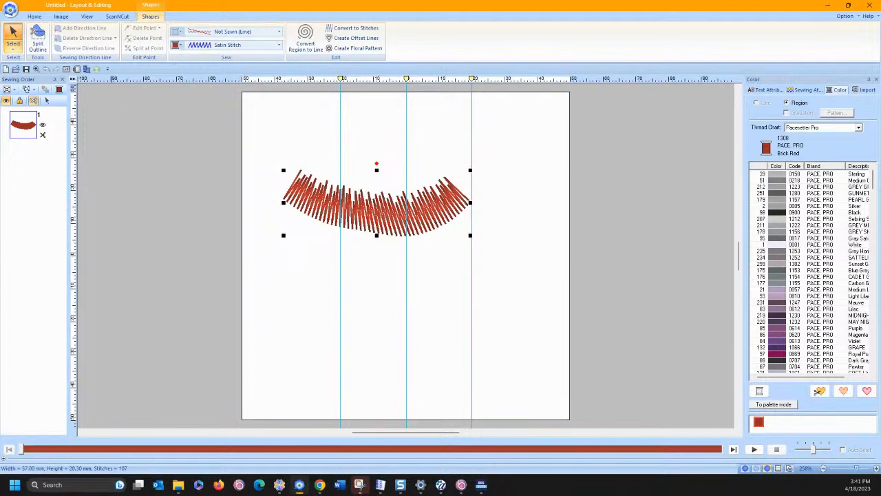
{"action": "left_click", "coordinate": [12, 46]}
{"action": "left_click", "coordinate": [31, 71]}
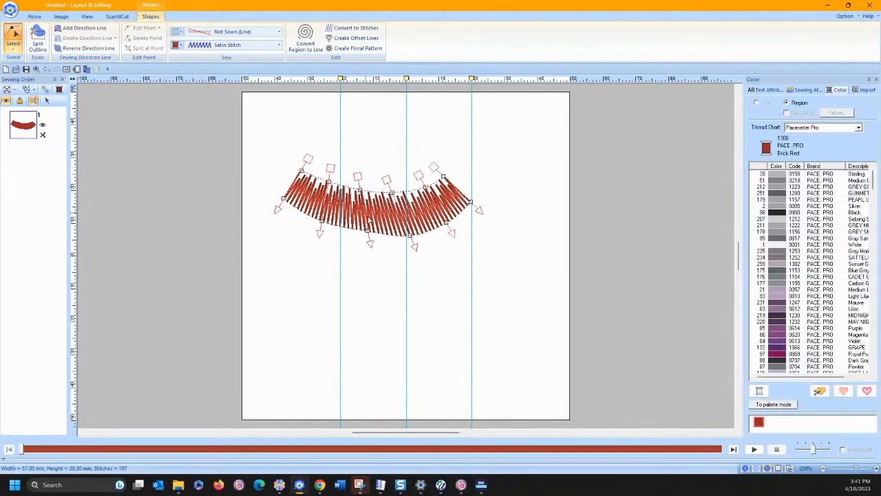
{"action": "left_click_drag", "start_coordinate": [368, 230], "coordinate": [317, 226]}
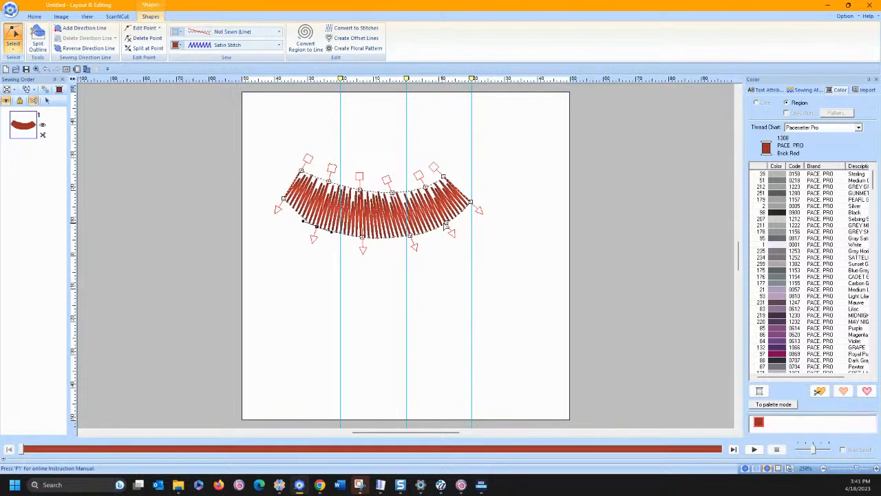
- Turn off the satin block's top-side feathered edge and turn on feathering for its bottom side
{"action": "left_click", "coordinate": [808, 90]}
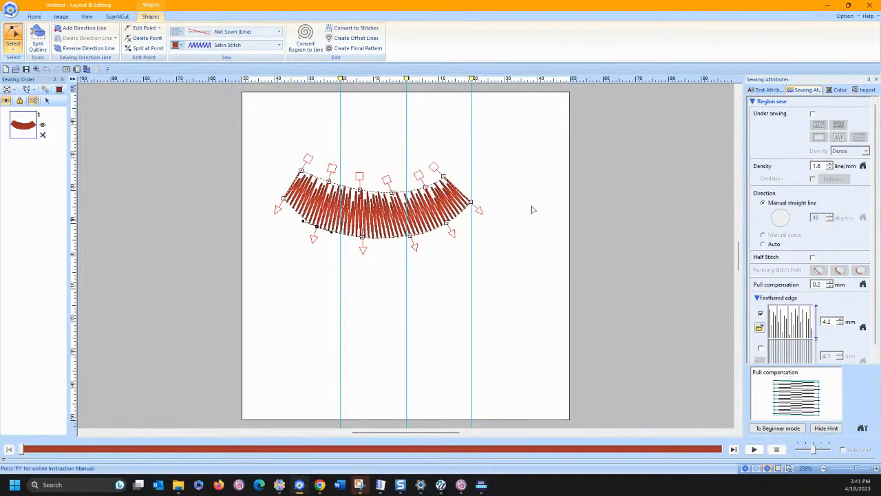
{"action": "left_click", "coordinate": [760, 314]}
{"action": "left_click", "coordinate": [760, 348]}
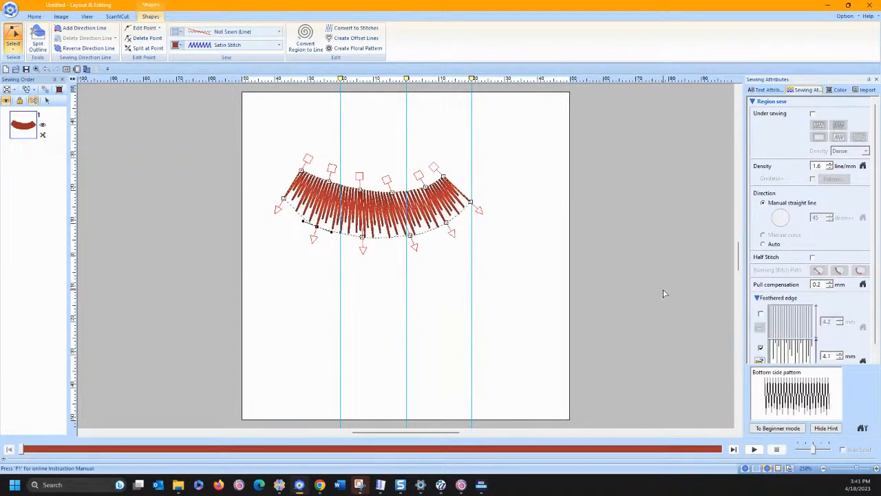
- Apply feather pattern 19 to the bottom side of the satin block
{"action": "scroll", "coordinate": [795, 318], "scroll_direction": "down", "scroll_amount": 1}
{"action": "left_click", "coordinate": [791, 331]}
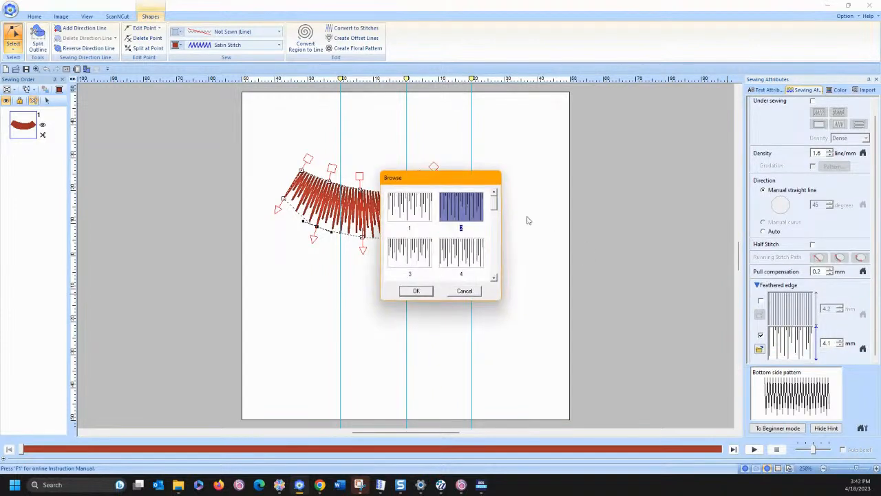
{"action": "left_click", "coordinate": [493, 278]}
{"action": "left_click", "coordinate": [494, 279]}
{"action": "left_click", "coordinate": [494, 279]}
{"action": "left_click", "coordinate": [494, 279]}
{"action": "left_click", "coordinate": [493, 279]}
{"action": "left_click", "coordinate": [493, 278]}
{"action": "left_click", "coordinate": [493, 279]}
{"action": "left_click", "coordinate": [493, 279]}
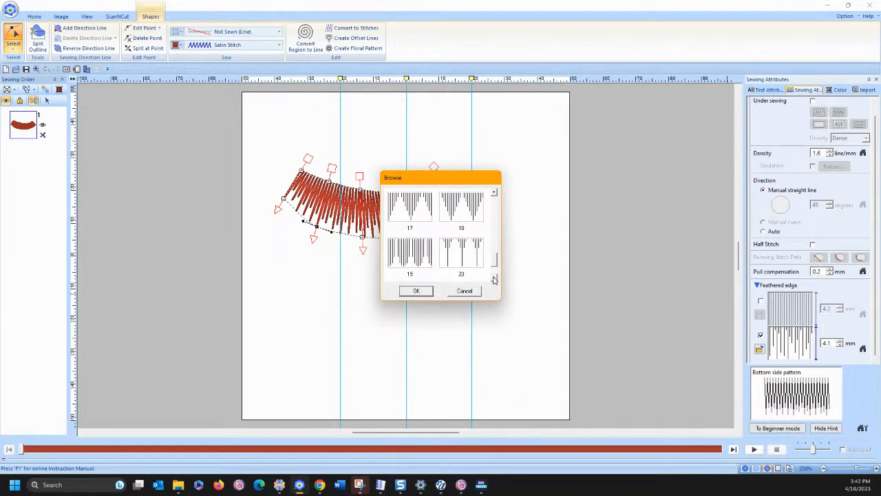
{"action": "left_click", "coordinate": [413, 252]}
{"action": "left_click", "coordinate": [417, 290]}
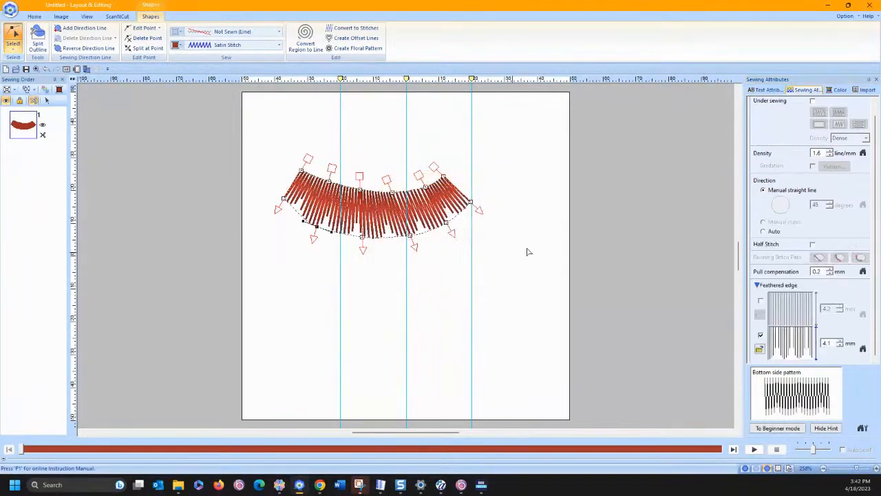
- Set the satin block's density to 4.5 line/mm and its bottom feathered edge length to 3.0 mm
{"action": "left_click", "coordinate": [862, 153]}
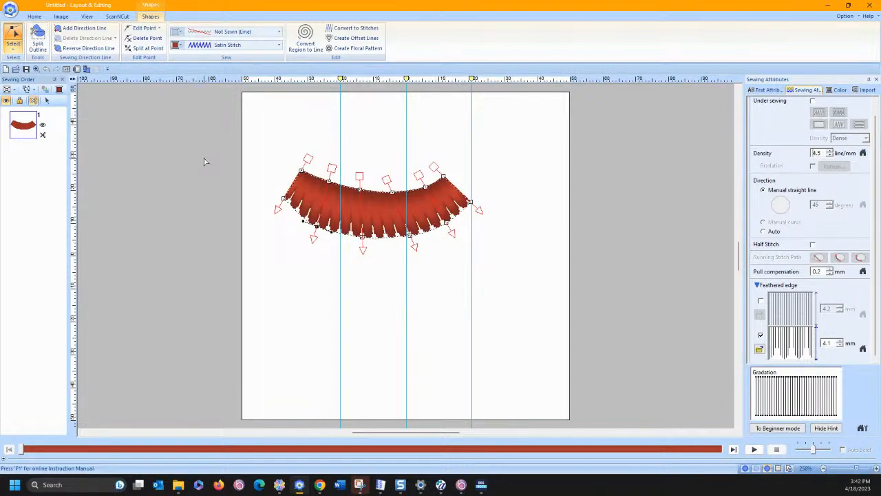
{"action": "left_click", "coordinate": [281, 148]}
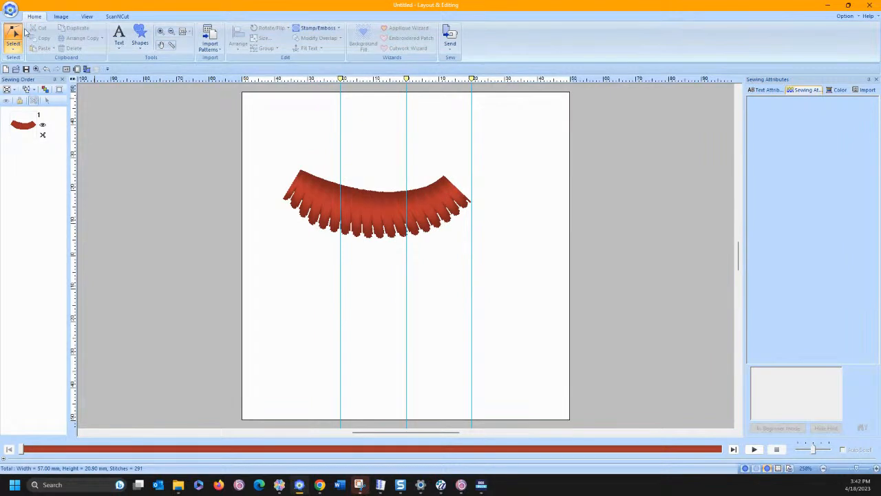
{"action": "left_click", "coordinate": [13, 45]}
{"action": "left_click", "coordinate": [350, 205]}
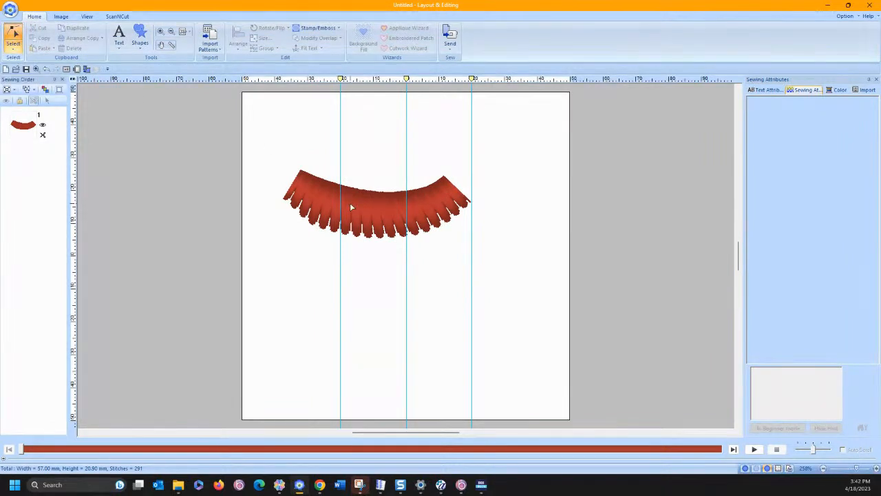
{"action": "left_click", "coordinate": [360, 206]}
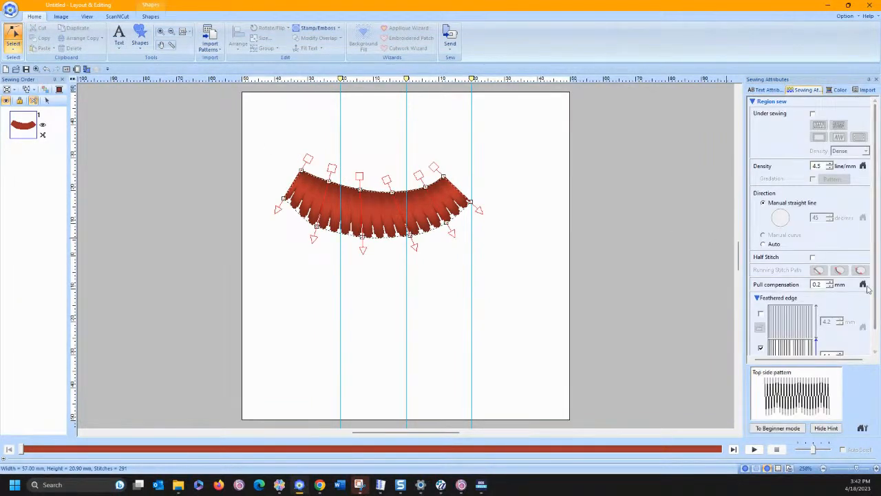
{"action": "left_click_drag", "start_coordinate": [876, 321], "coordinate": [876, 341]}
{"action": "left_click", "coordinate": [863, 340]}
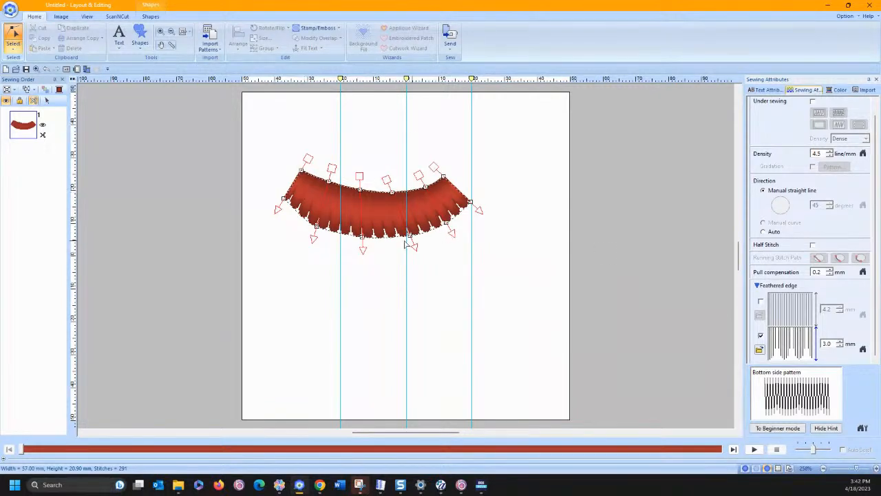
- Reshape the satin block's upper edge by pulling its inner points downward to narrow the band's middle
{"action": "left_click_drag", "start_coordinate": [392, 192], "coordinate": [360, 194]}
{"action": "left_click", "coordinate": [397, 181]}
{"action": "left_click", "coordinate": [360, 191]}
{"action": "left_click", "coordinate": [401, 194]}
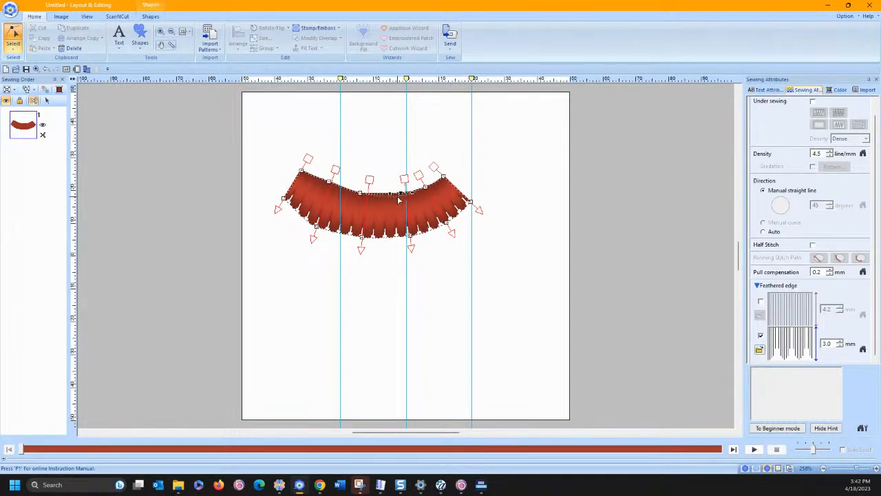
{"action": "left_click", "coordinate": [511, 216]}
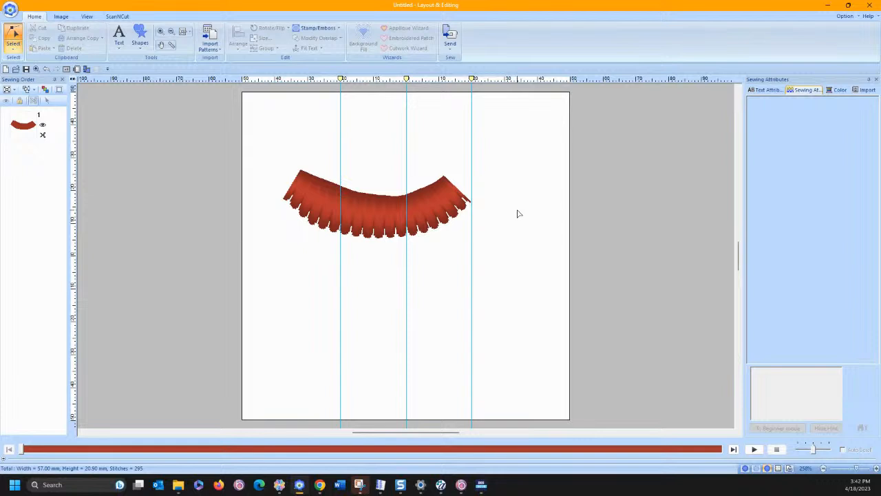
{"action": "left_click", "coordinate": [380, 199]}
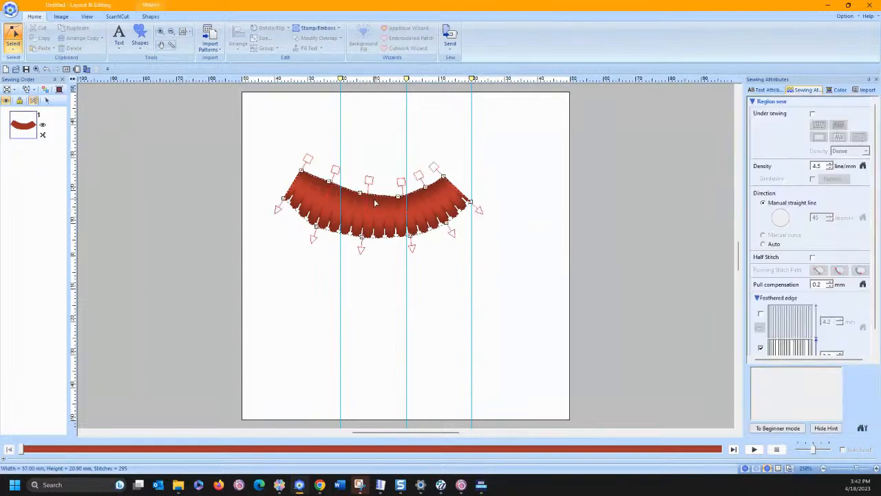
{"action": "left_click_drag", "start_coordinate": [327, 192], "coordinate": [426, 190]}
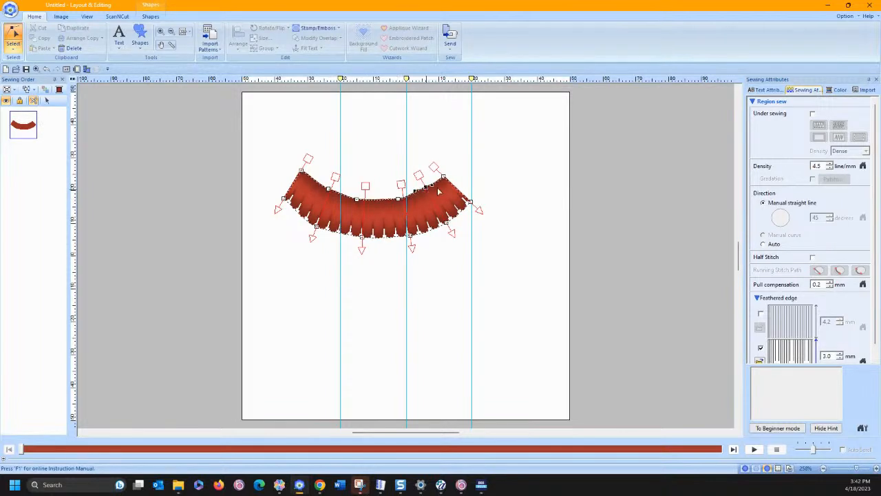
- Replace the bottom-side feather pattern with a wider scalloped one from further down the pattern library
{"action": "left_click", "coordinate": [812, 348]}
{"action": "scroll", "coordinate": [435, 241], "scroll_direction": "down", "scroll_amount": 5}
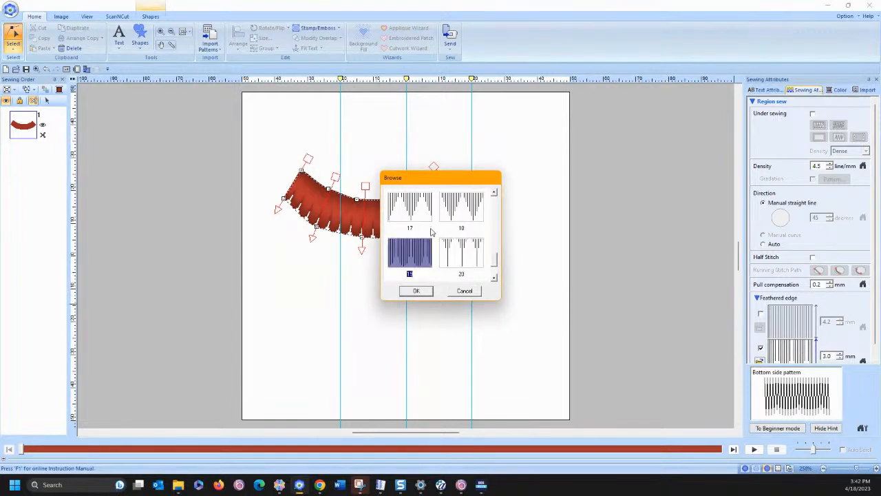
{"action": "scroll", "coordinate": [413, 216], "scroll_direction": "down", "scroll_amount": 1}
{"action": "left_click", "coordinate": [422, 246]}
{"action": "left_click", "coordinate": [416, 290]}
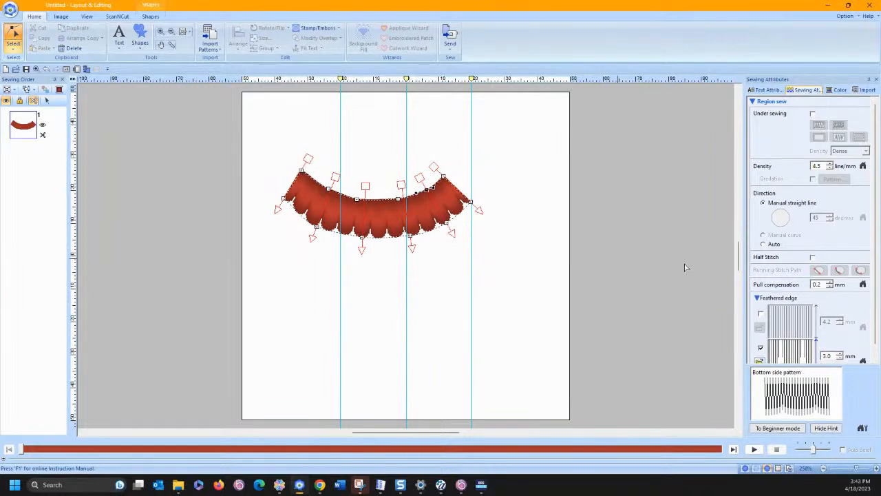
- Replace the satin block's bottom-side feather pattern with pattern 16, a pointed zigzag edge, and deselect the block
{"action": "left_click", "coordinate": [790, 350]}
{"action": "scroll", "coordinate": [432, 236], "scroll_direction": "down", "scroll_amount": 6}
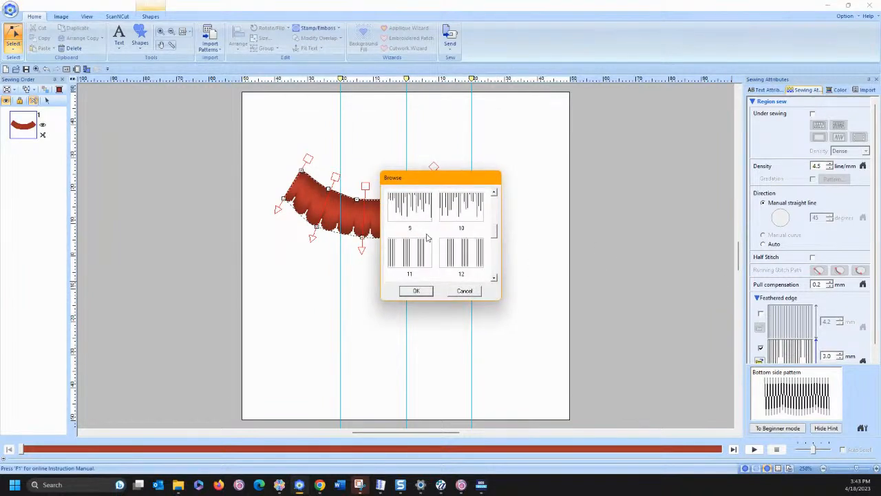
{"action": "left_click", "coordinate": [466, 254]}
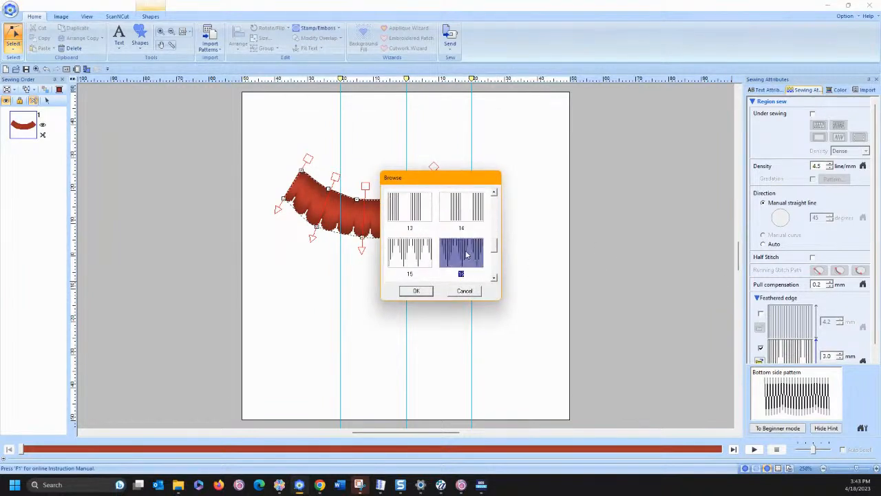
{"action": "left_click", "coordinate": [417, 291]}
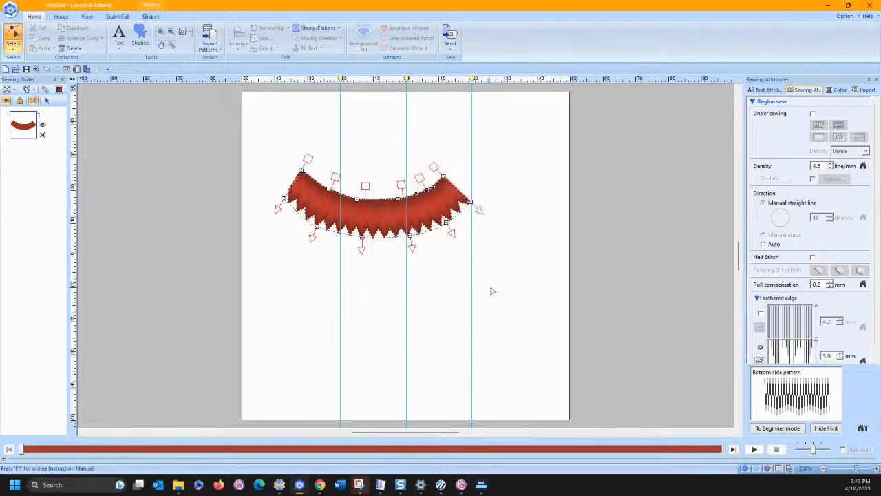
{"action": "left_click", "coordinate": [540, 238]}
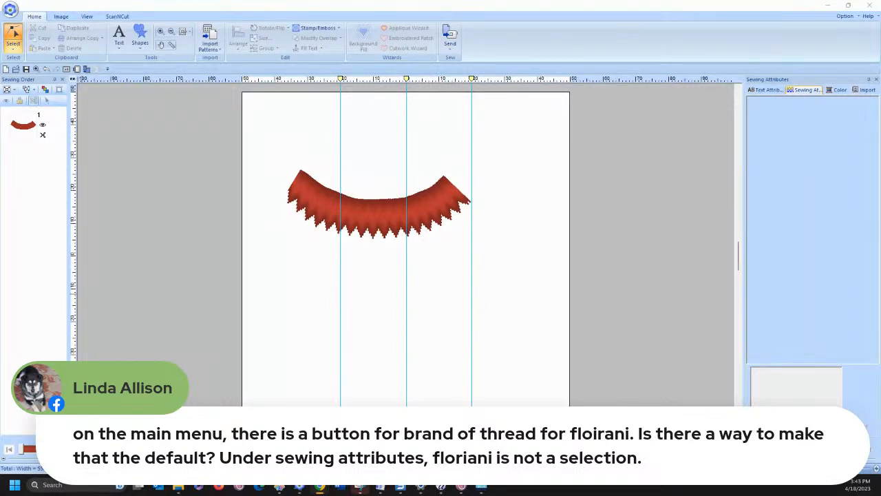
- Show the color settings, close the design without saving, and reopen Layout & Editing on a blank page without using the startup wizard
{"action": "left_click", "coordinate": [303, 186]}
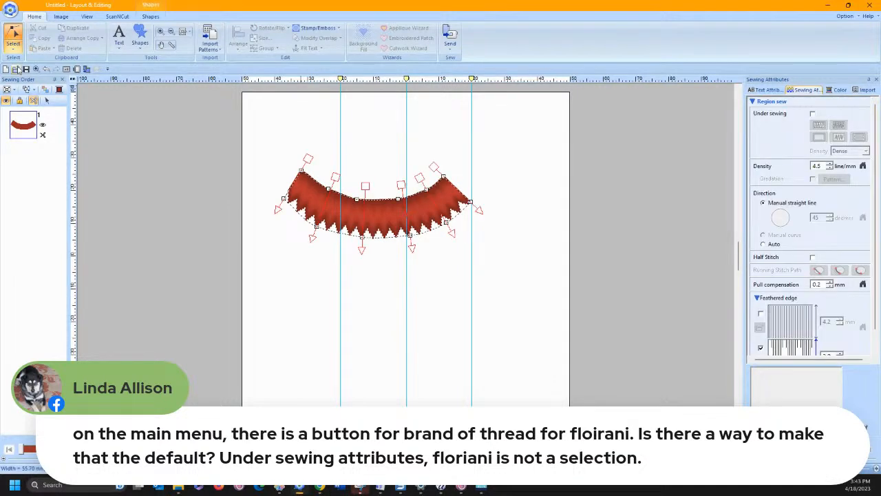
{"action": "left_click", "coordinate": [46, 100]}
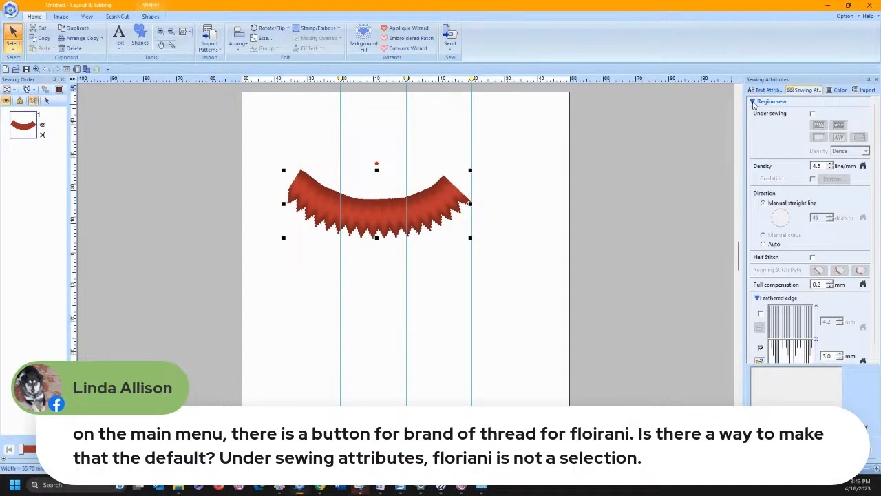
{"action": "left_click", "coordinate": [834, 90]}
{"action": "left_click", "coordinate": [674, 131]}
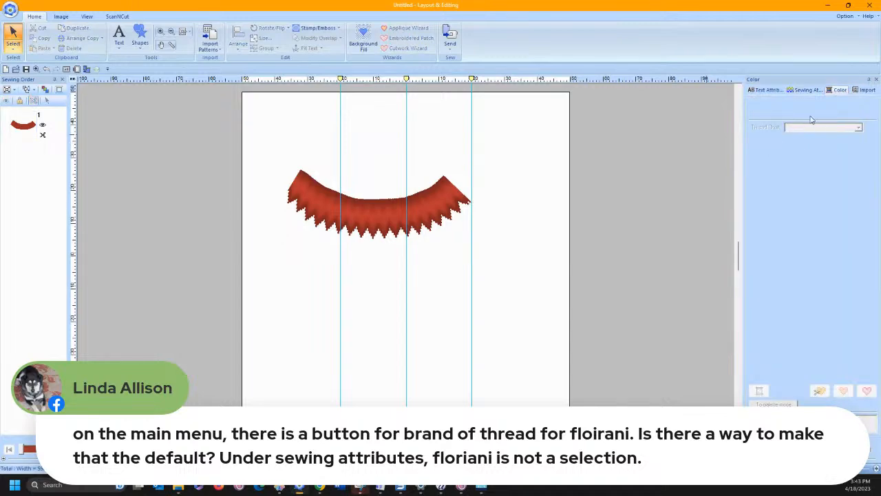
{"action": "left_click", "coordinate": [869, 5]}
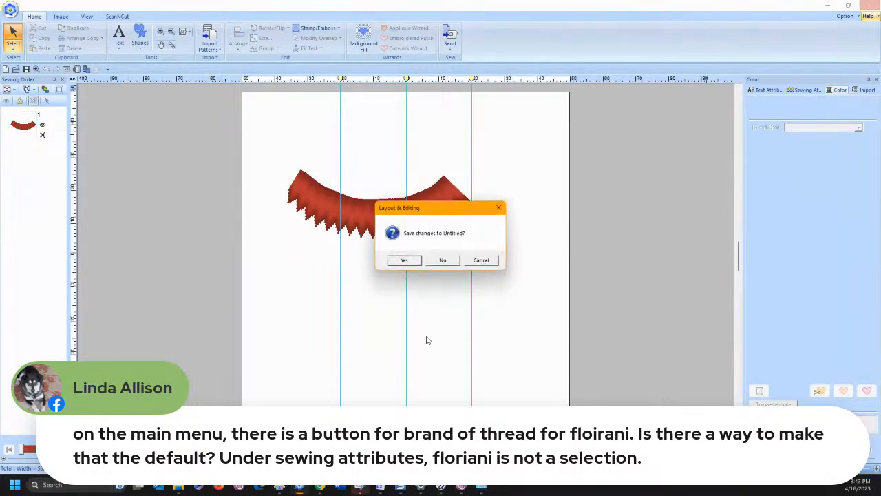
{"action": "left_click", "coordinate": [444, 260]}
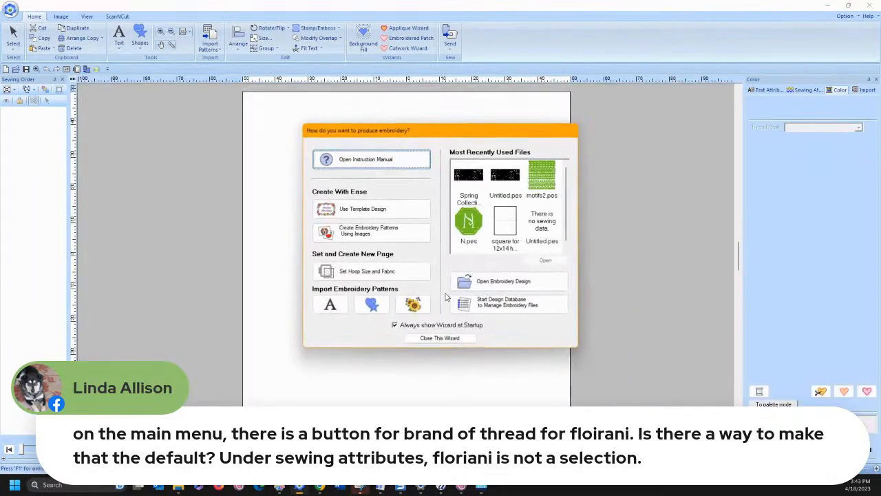
{"action": "left_click", "coordinate": [440, 338]}
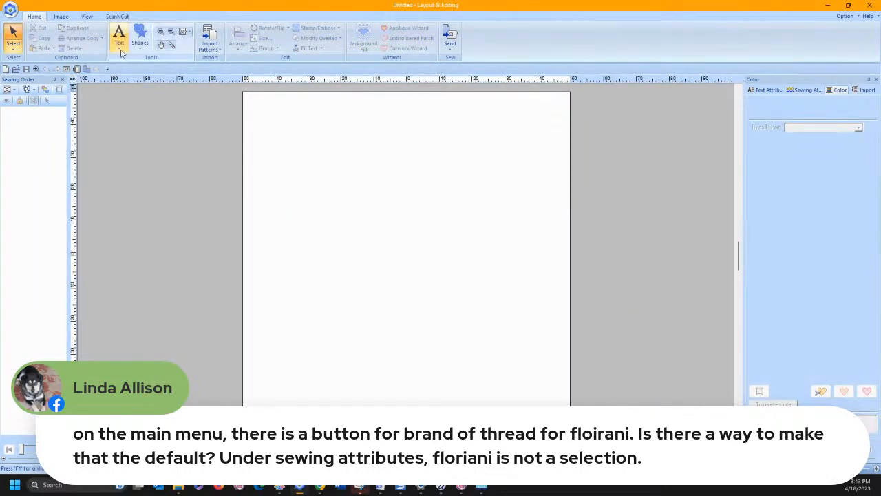
- Choose the heart shape tool and set its region thread chart to Floriani
{"action": "left_click", "coordinate": [140, 38]}
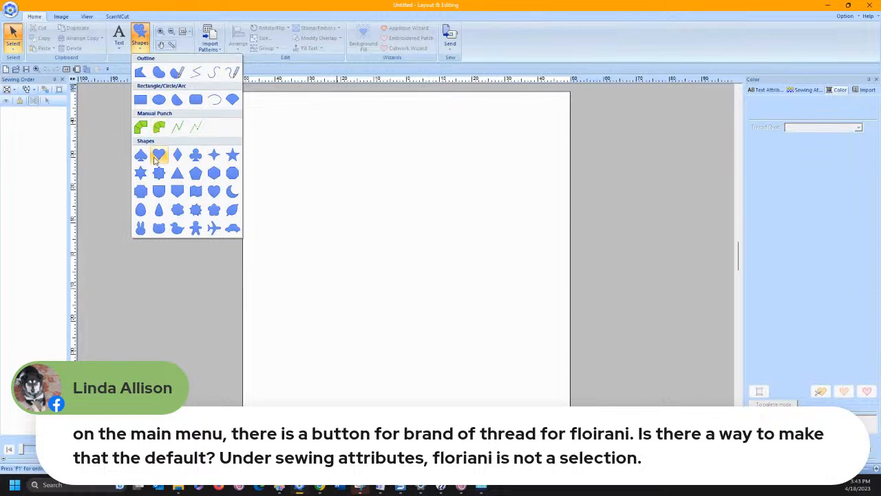
{"action": "left_click", "coordinate": [159, 155]}
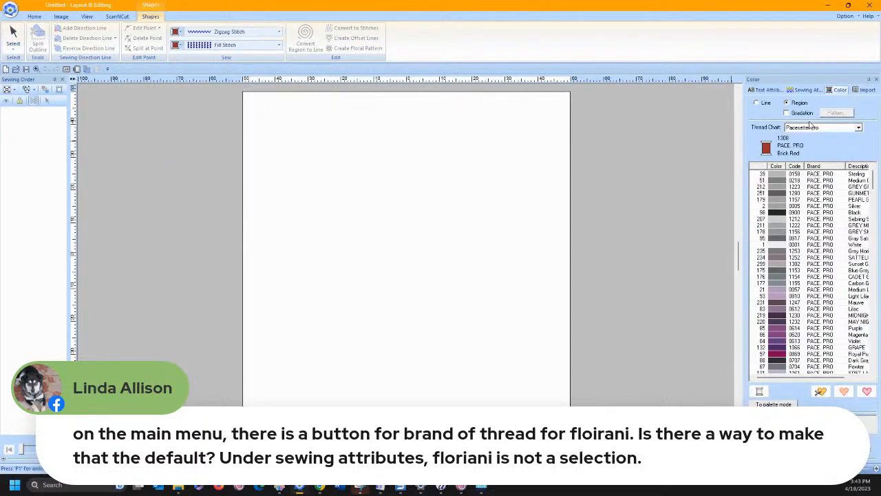
{"action": "left_click", "coordinate": [813, 126]}
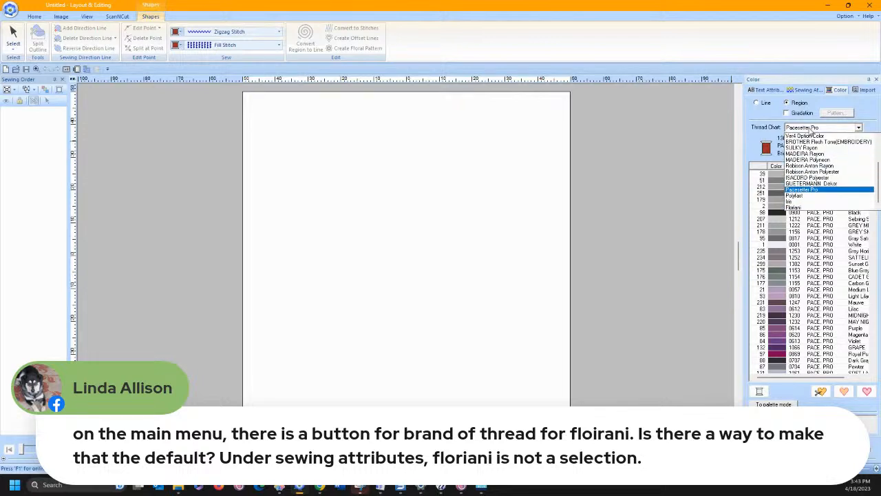
{"action": "left_click", "coordinate": [794, 207]}
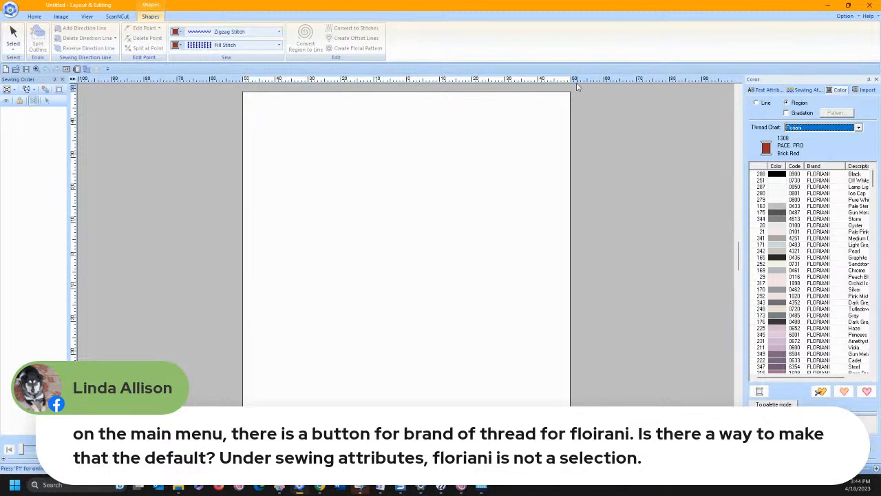
- Import the arrow OL_arrow04.pes from the Misc outline shapes and apply the Floriani color palette to it
{"action": "left_click", "coordinate": [866, 90]}
{"action": "double_click", "coordinate": [843, 197]}
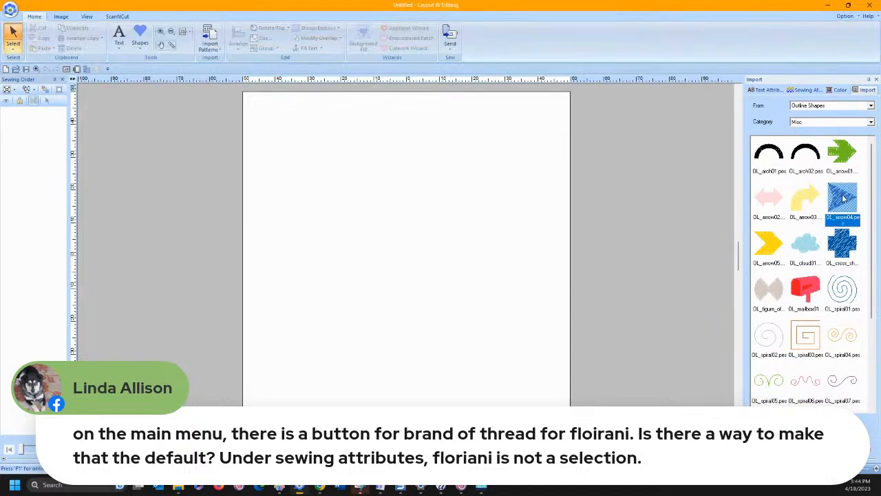
{"action": "left_click", "coordinate": [834, 91]}
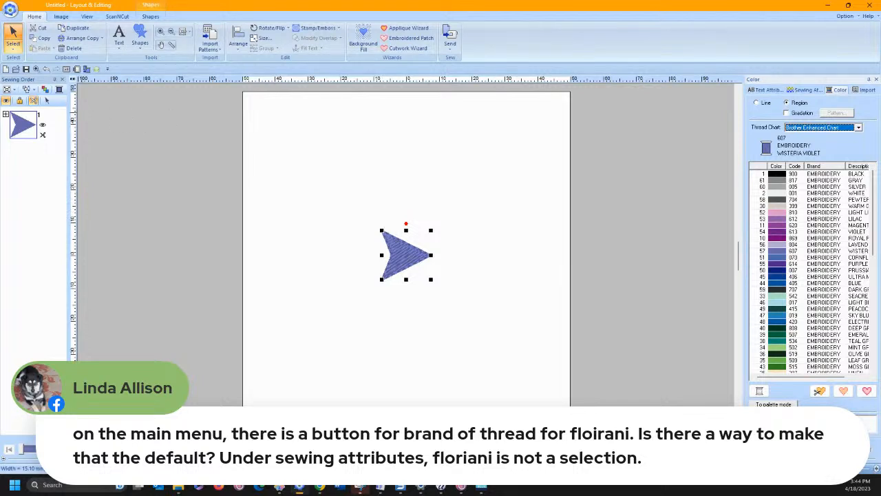
{"action": "left_click", "coordinate": [87, 70]}
{"action": "left_click", "coordinate": [435, 245]}
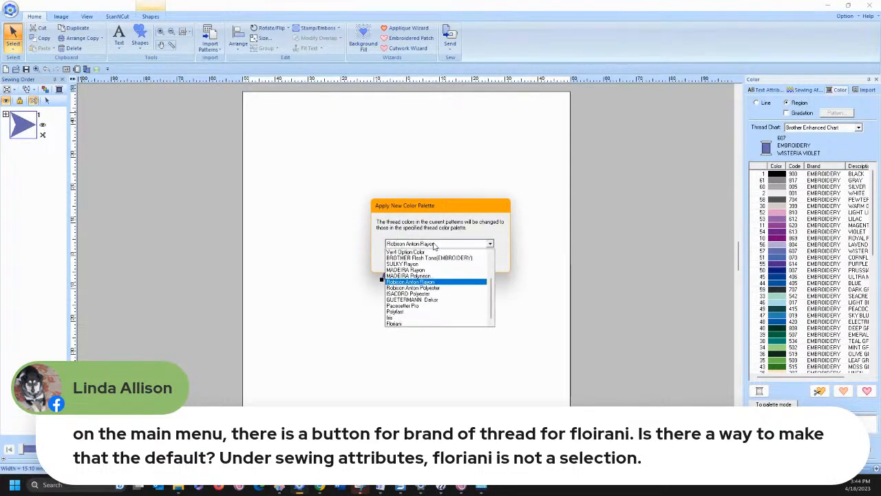
{"action": "left_click", "coordinate": [413, 324]}
{"action": "left_click", "coordinate": [415, 264]}
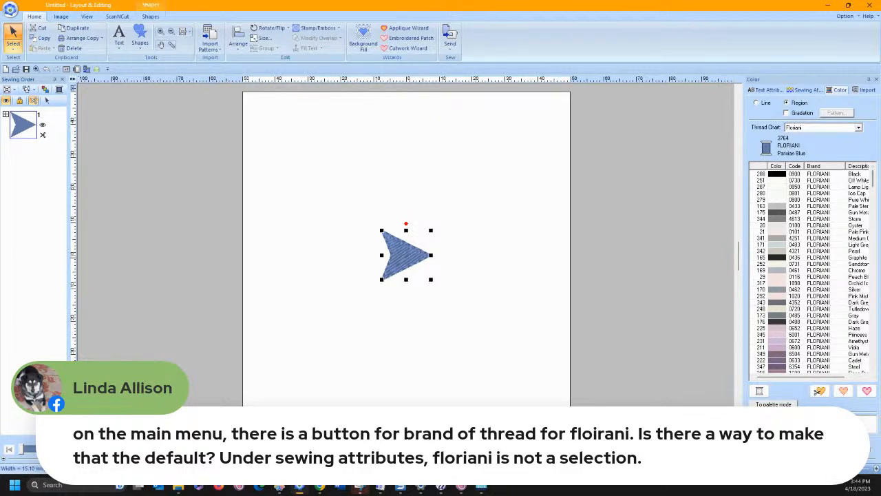
- Delete the arrow and import the rose border 33100110.pes from the Floral2 category of the Design Library
{"action": "left_click", "coordinate": [409, 264]}
{"action": "key", "text": "Delete"}
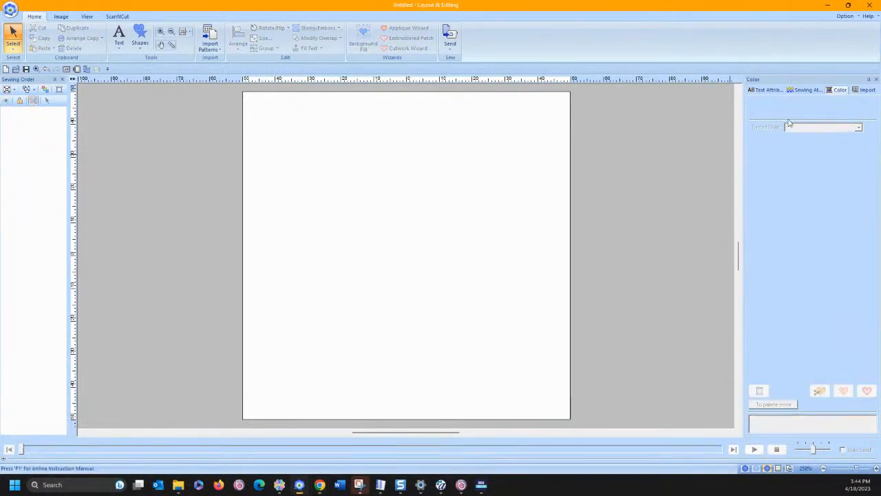
{"action": "left_click", "coordinate": [866, 89]}
{"action": "left_click", "coordinate": [823, 106]}
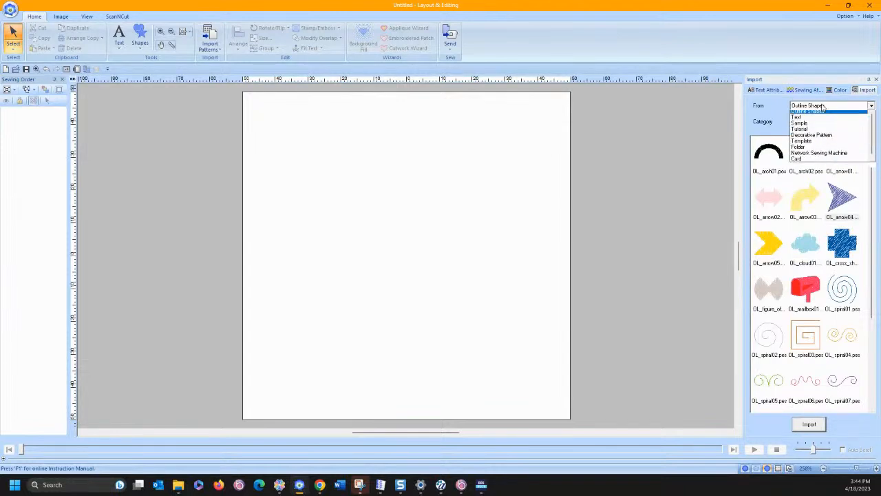
{"action": "left_click", "coordinate": [822, 113]}
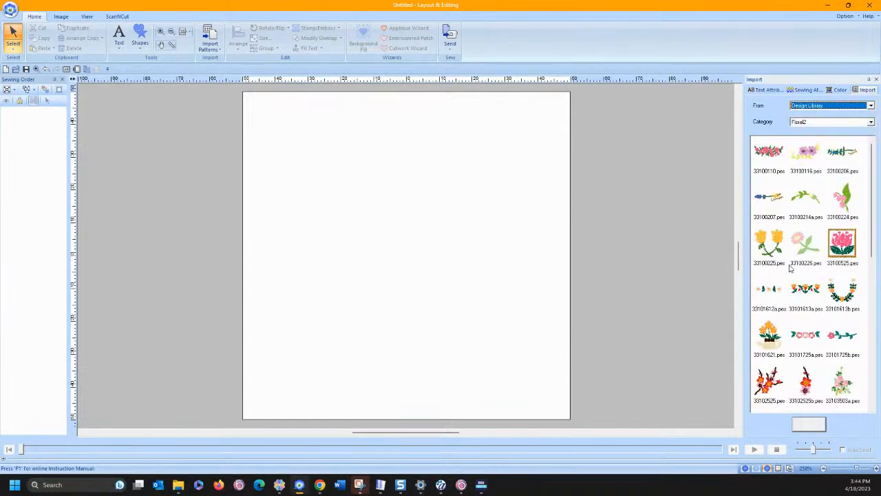
{"action": "double_click", "coordinate": [776, 163]}
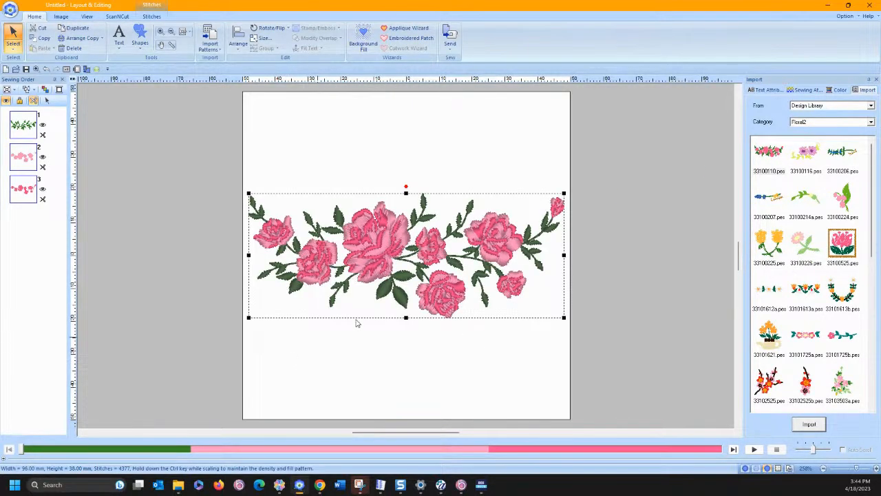
- Convert the rose border's thread colors to the Floriani color palette
{"action": "left_click", "coordinate": [836, 90]}
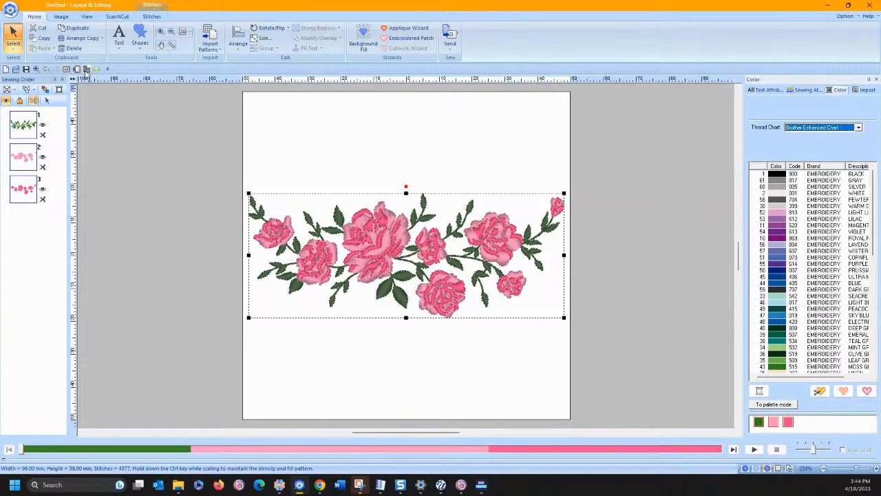
{"action": "left_click", "coordinate": [86, 70]}
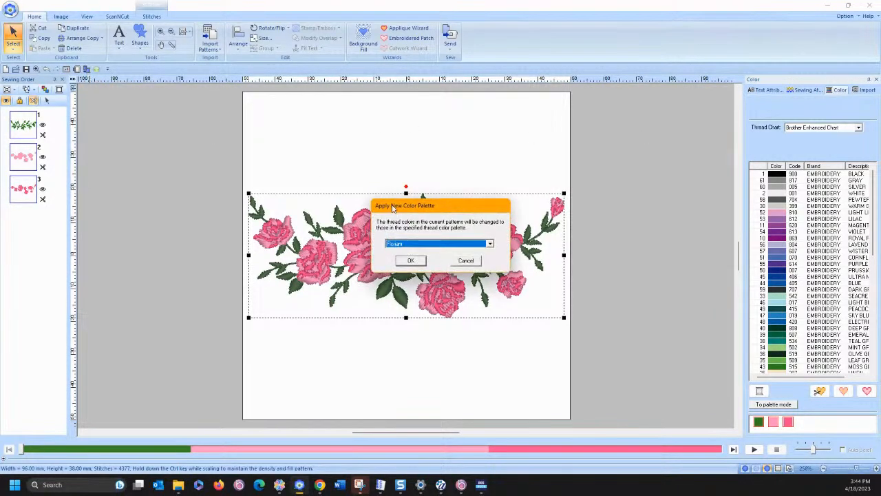
{"action": "left_click_drag", "start_coordinate": [408, 210], "coordinate": [468, 147]}
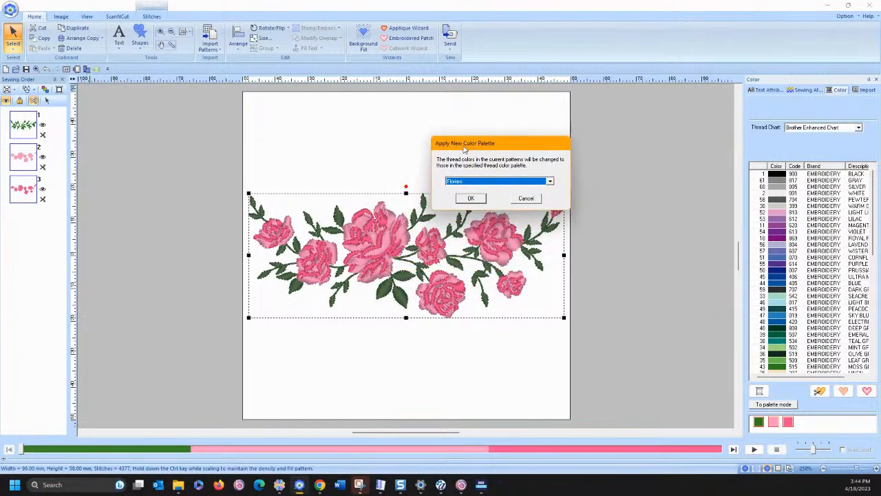
{"action": "left_click", "coordinate": [489, 181]}
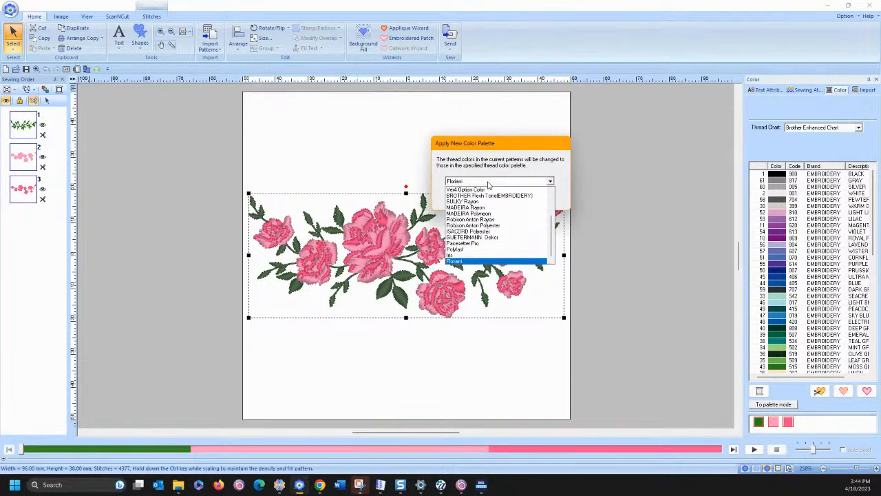
{"action": "left_click", "coordinate": [455, 261]}
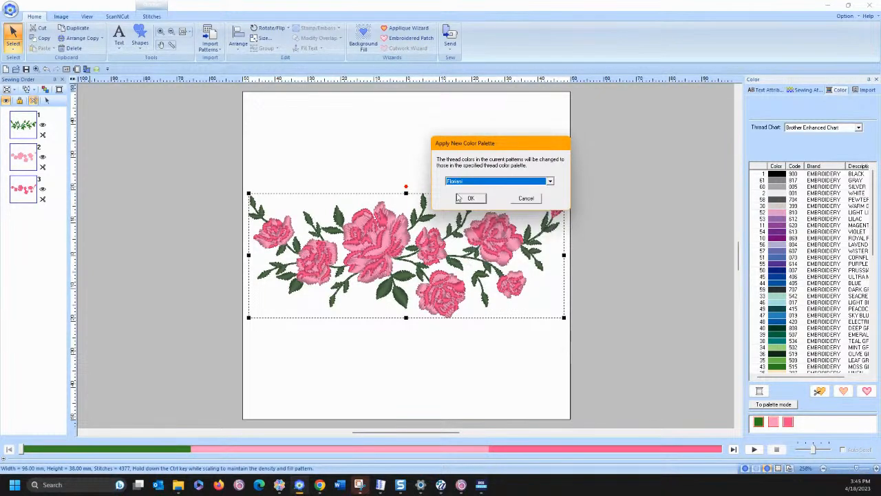
{"action": "left_click", "coordinate": [471, 199]}
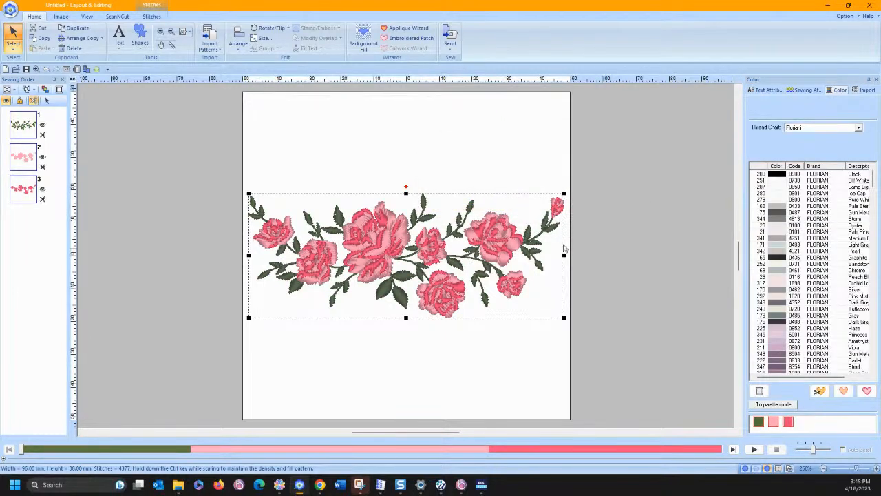
- Check the Floriani thread assigned to the border's third color, the darker pink, and delete the whole rose border
{"action": "scroll", "coordinate": [811, 259], "scroll_direction": "down", "scroll_amount": 2}
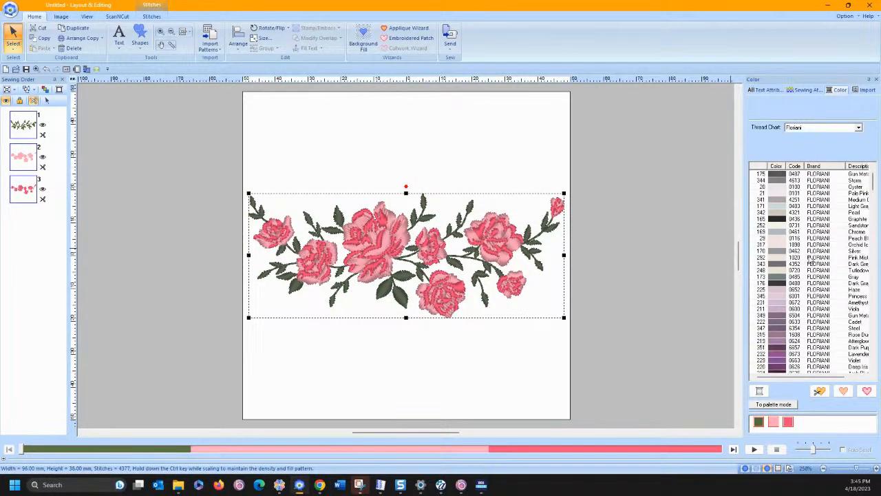
{"action": "left_click", "coordinate": [133, 203]}
{"action": "left_click", "coordinate": [23, 188]}
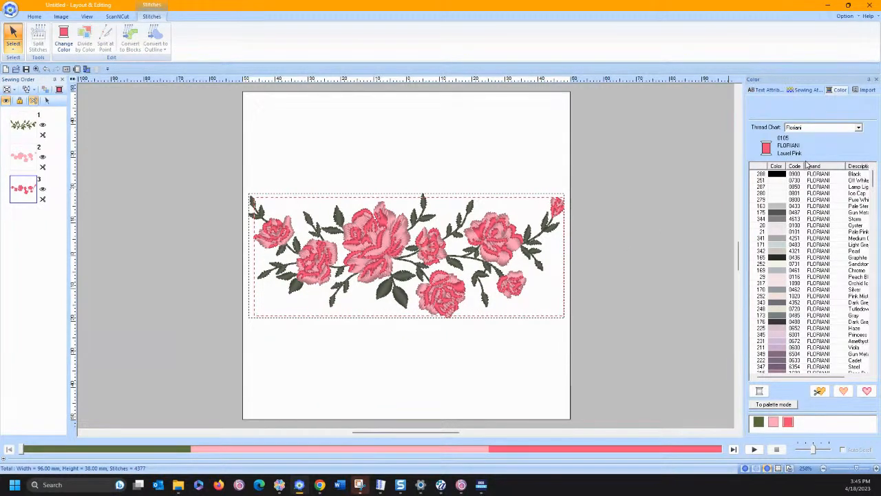
{"action": "left_click", "coordinate": [455, 218]}
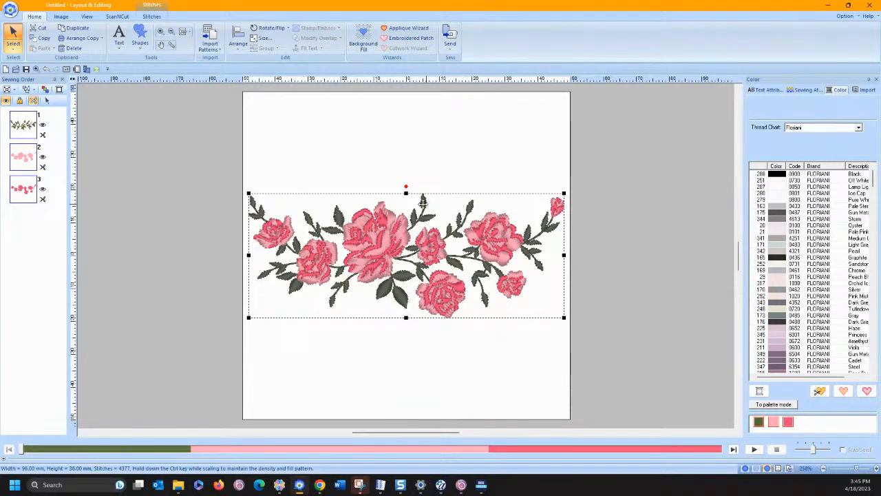
{"action": "key", "text": "Delete"}
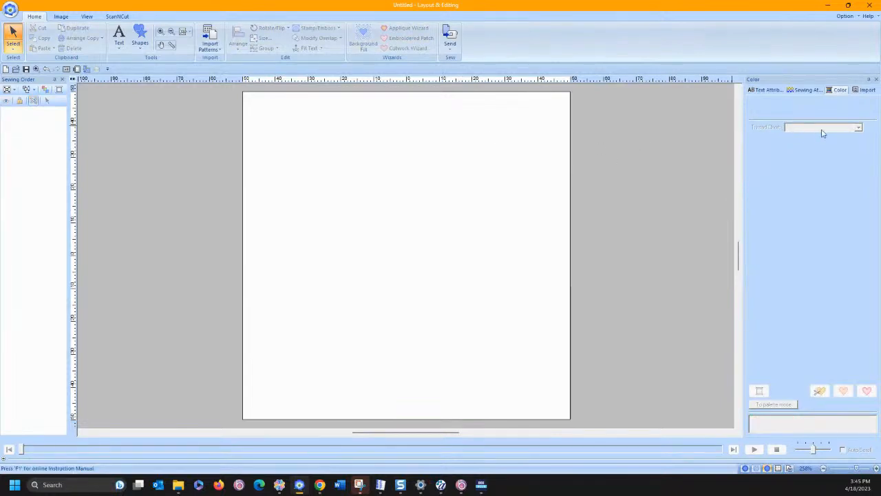
- Activate the heart shape tool again and switch its region thread chart from Pacesetter Pro to Floriani
{"action": "left_click", "coordinate": [139, 35]}
{"action": "left_click", "coordinate": [159, 153]}
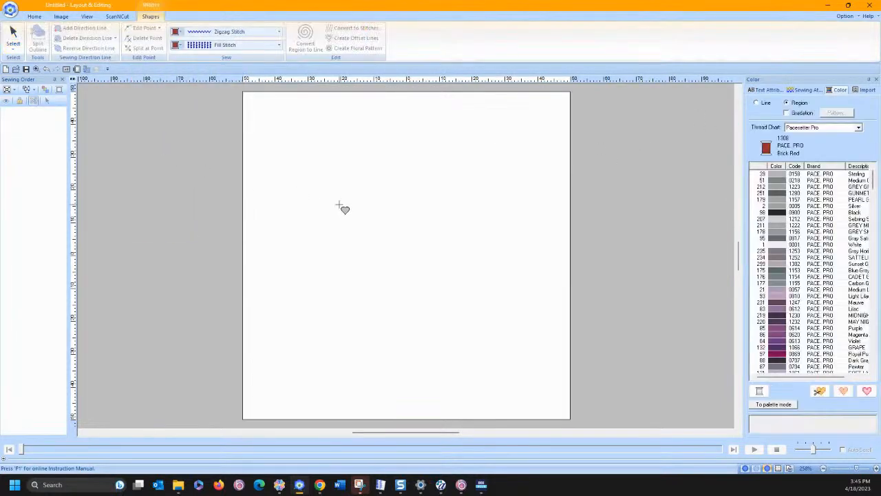
{"action": "left_click", "coordinate": [820, 130]}
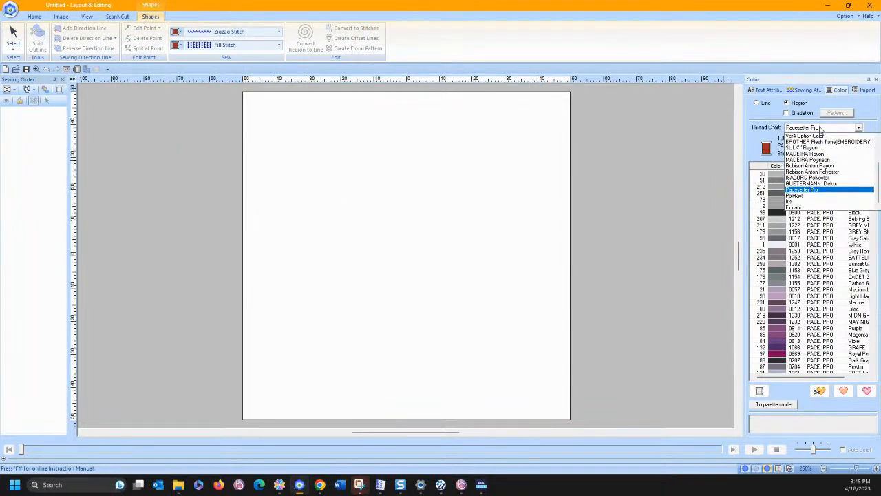
{"action": "left_click", "coordinate": [795, 207]}
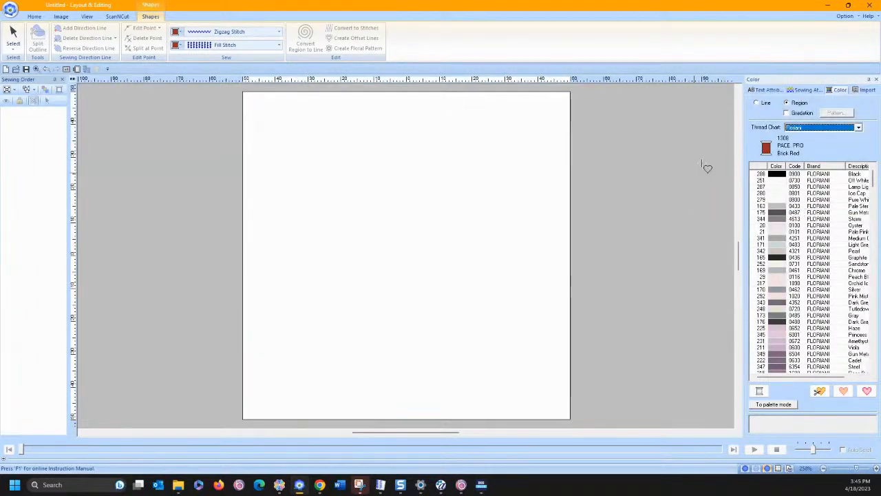
- Draw a heart about 75 mm wide and 63 mm high on the page and delete it
{"action": "left_click_drag", "start_coordinate": [321, 122], "coordinate": [564, 277]}
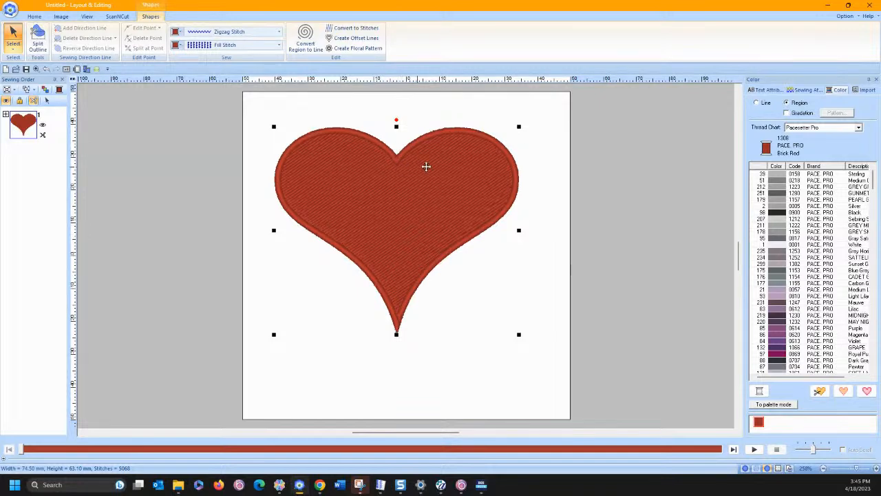
{"action": "key", "text": "Delete"}
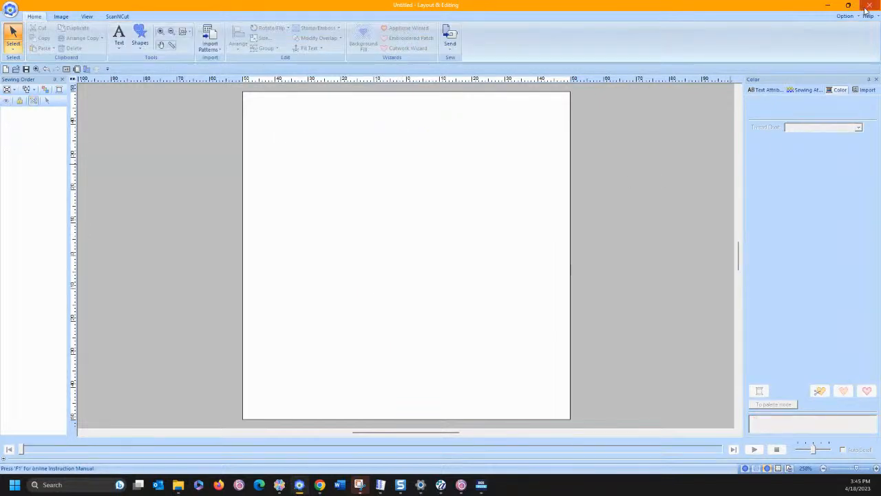
- Activate the heart shape tool, switch its region thread chart to Floriani, and choose 4613 Storm as the region color
{"action": "left_click", "coordinate": [140, 38]}
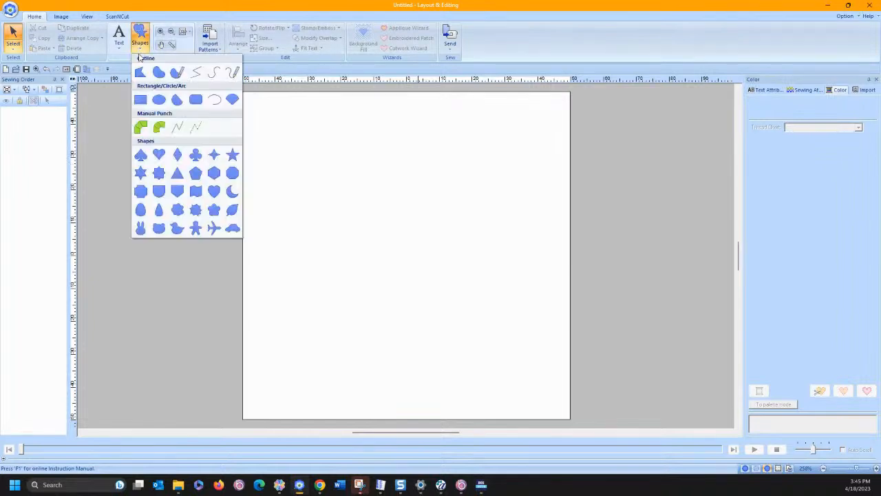
{"action": "left_click", "coordinate": [159, 171]}
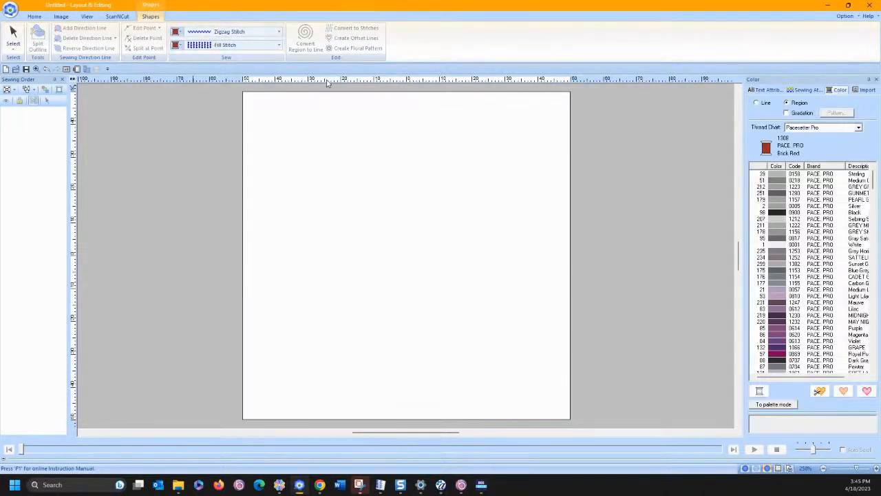
{"action": "left_click", "coordinate": [781, 258]}
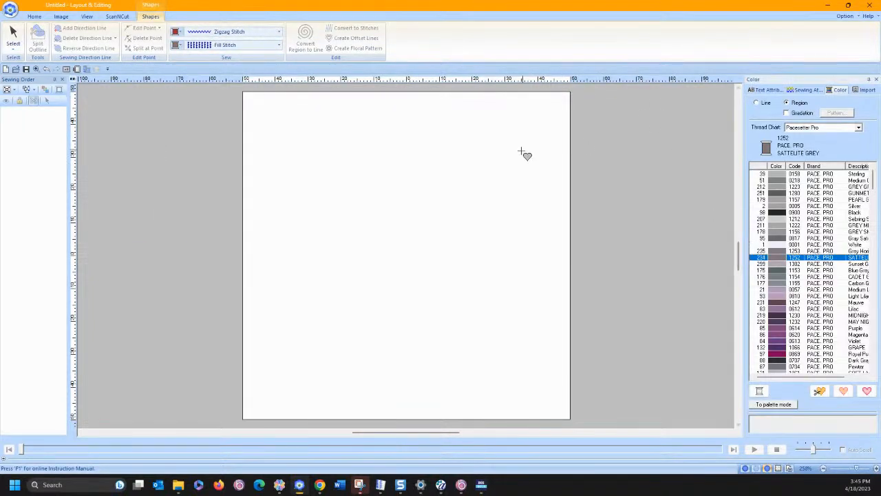
{"action": "left_click", "coordinate": [821, 129]}
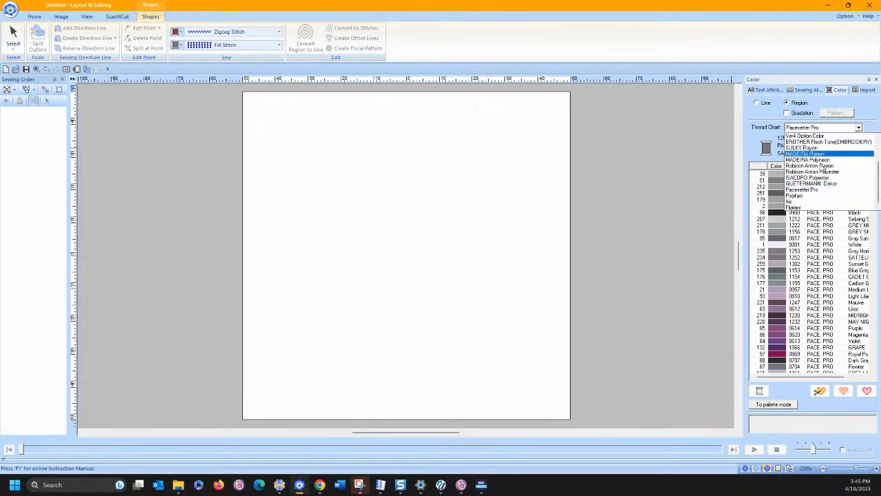
{"action": "left_click", "coordinate": [805, 205]}
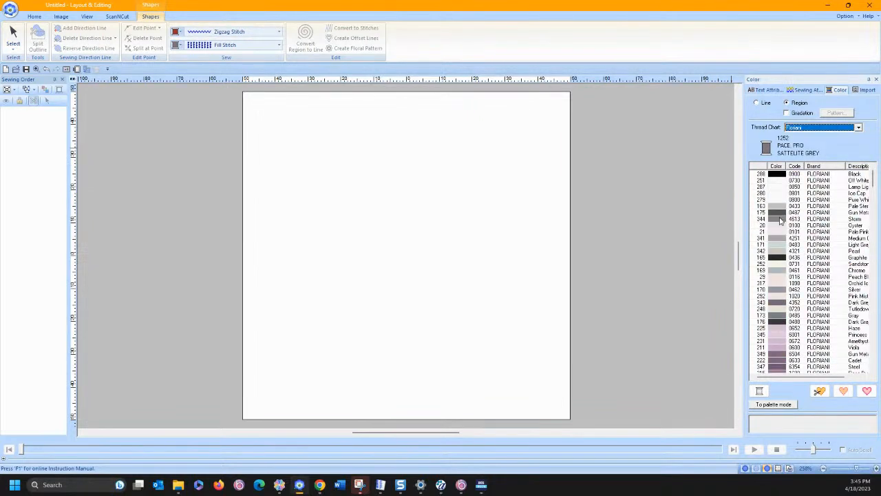
{"action": "left_click", "coordinate": [781, 219]}
{"action": "scroll", "coordinate": [795, 305], "scroll_direction": "down", "scroll_amount": 7}
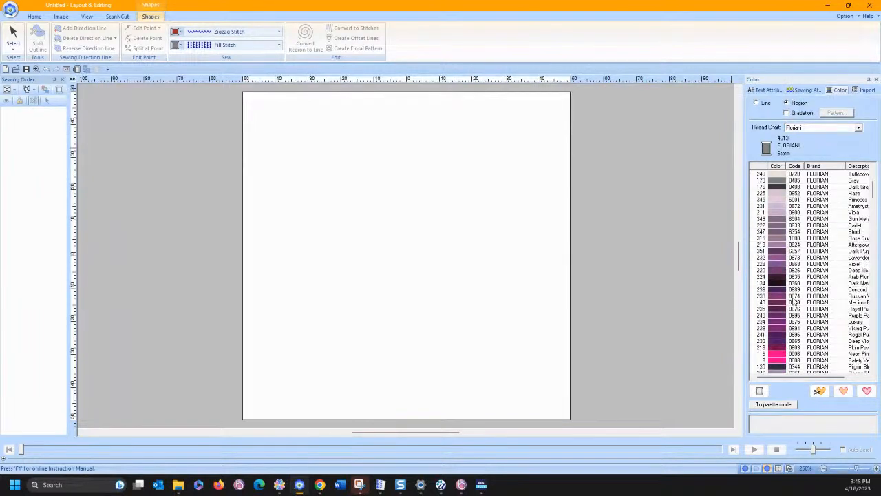
- Set the heart's line color to Pacesetter Pro 0614 Purple and draw a heart about 76 mm wide and 68 mm high
{"action": "left_click", "coordinate": [757, 103]}
{"action": "left_click", "coordinate": [786, 328]}
{"action": "left_click_drag", "start_coordinate": [314, 142], "coordinate": [554, 354]}
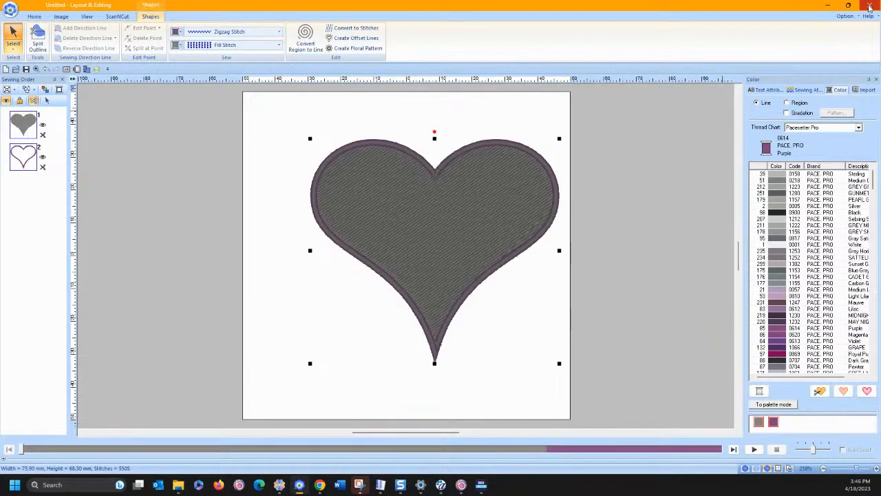
- Restart Layout & Editing without saving the heart, and activate the heart shape tool to check its default region thread chart
{"action": "left_click", "coordinate": [870, 6]}
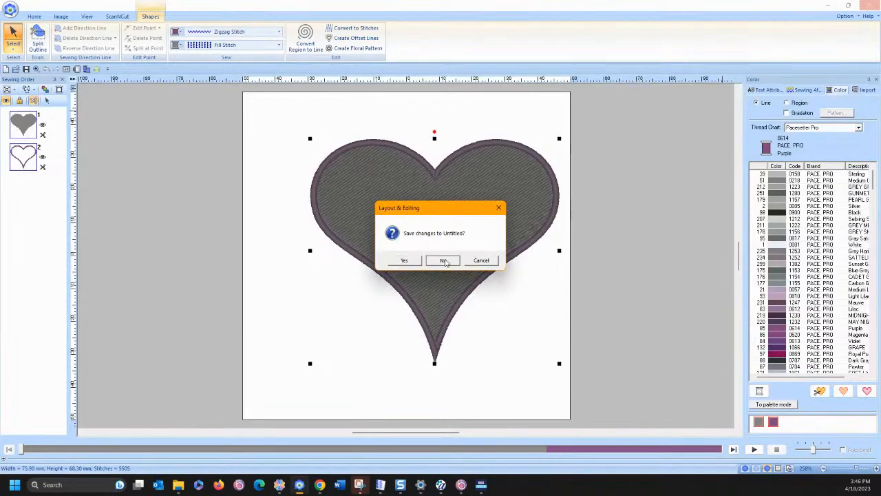
{"action": "left_click", "coordinate": [444, 261]}
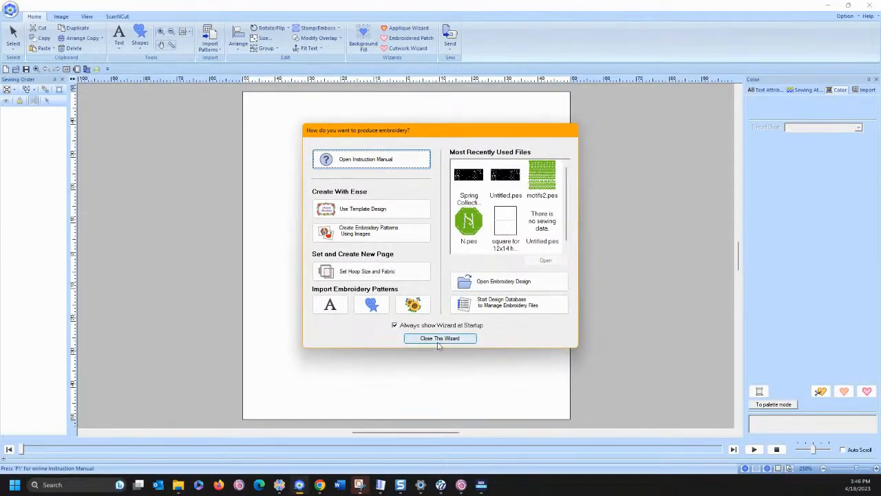
{"action": "left_click", "coordinate": [413, 339]}
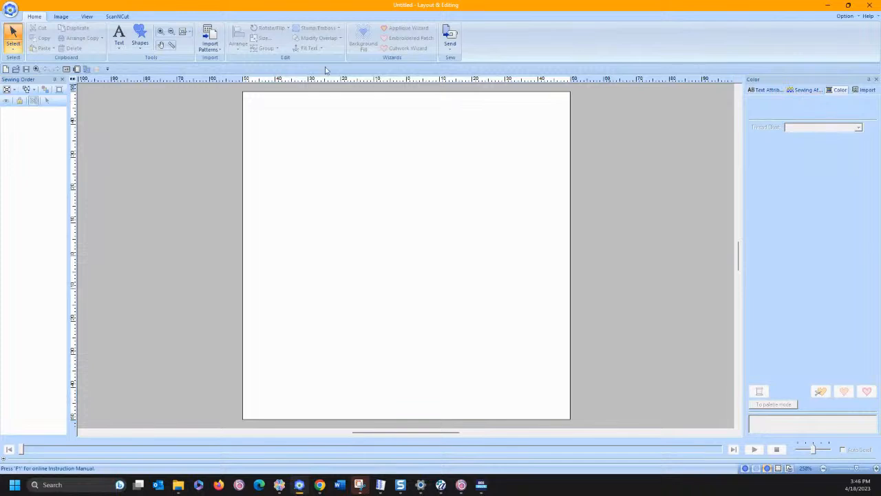
{"action": "left_click", "coordinate": [140, 42]}
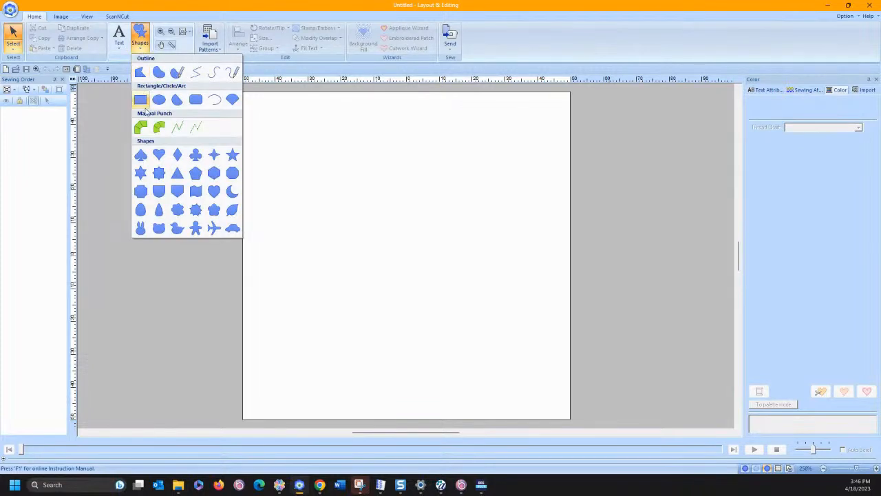
{"action": "left_click", "coordinate": [158, 155]}
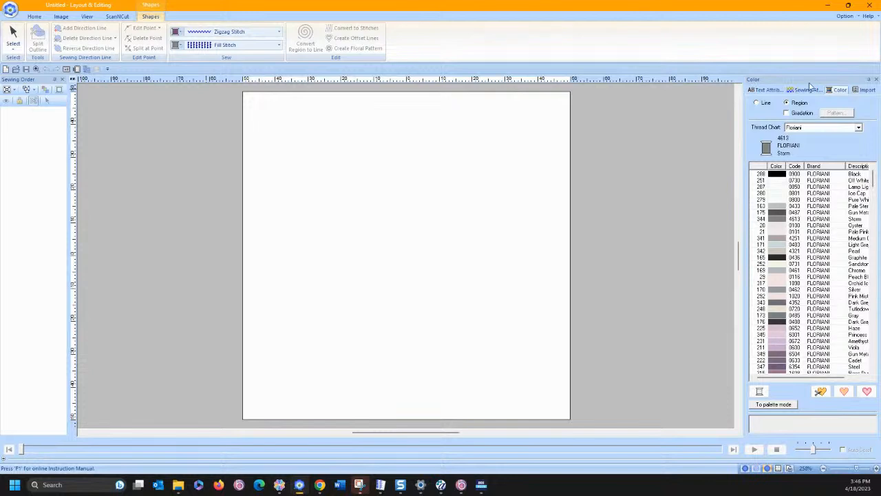
- Import the rose border 33100110.pes from the Design Library's Floral2 category and convert its thread colors to the Robison Anton Rayon palette
{"action": "left_click", "coordinate": [864, 90]}
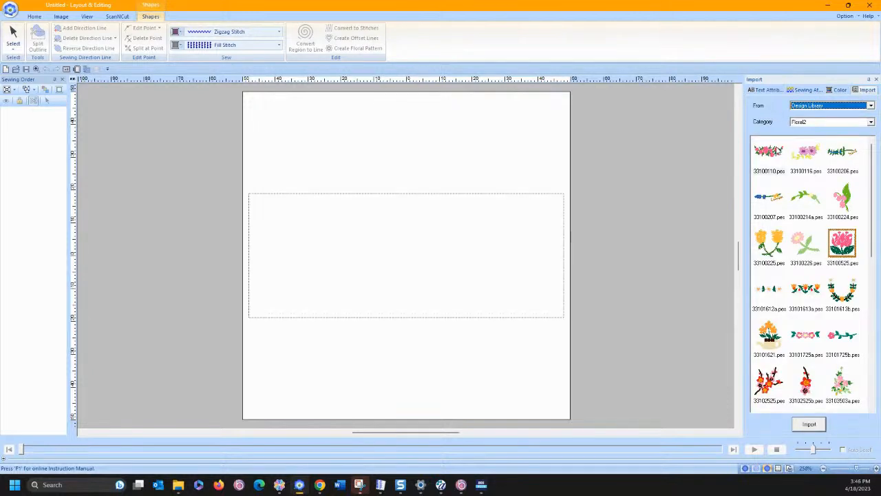
{"action": "left_click", "coordinate": [837, 91]}
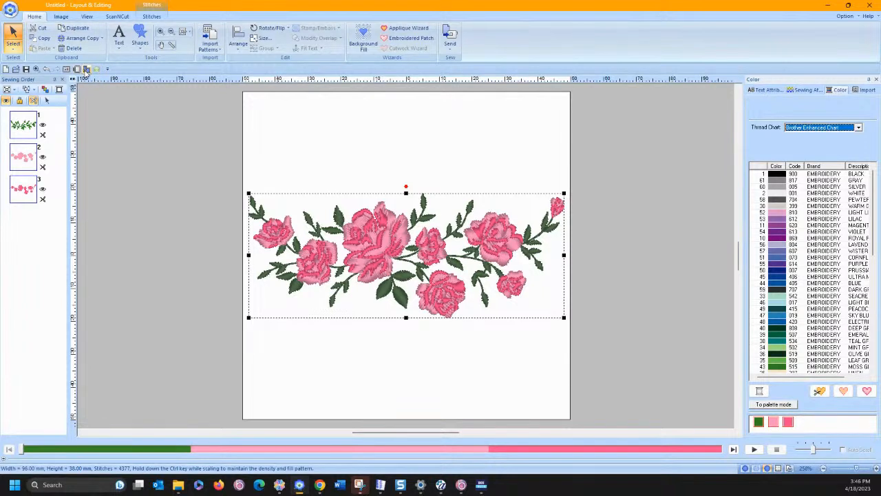
{"action": "left_click", "coordinate": [86, 70]}
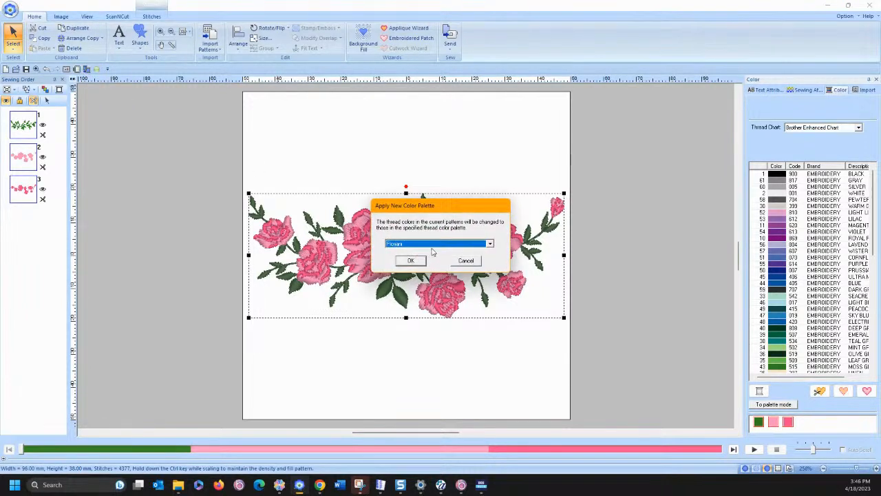
{"action": "left_click", "coordinate": [433, 245]}
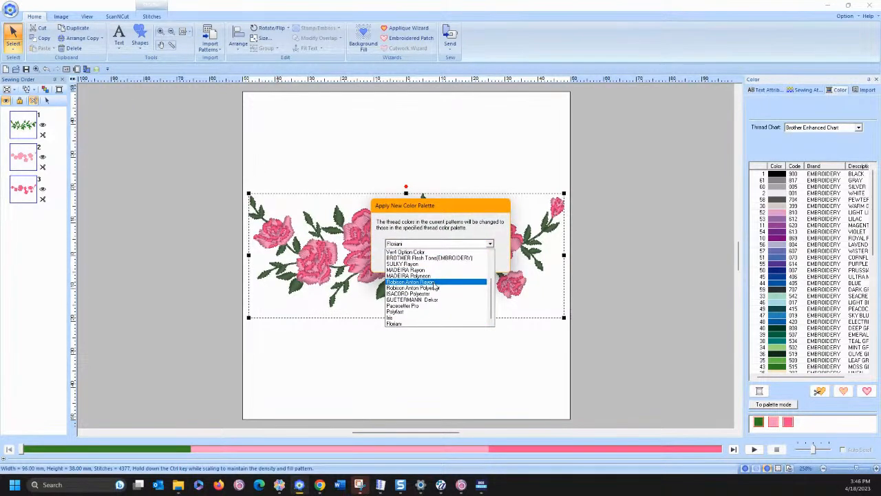
{"action": "left_click", "coordinate": [435, 282]}
{"action": "left_click", "coordinate": [408, 258]}
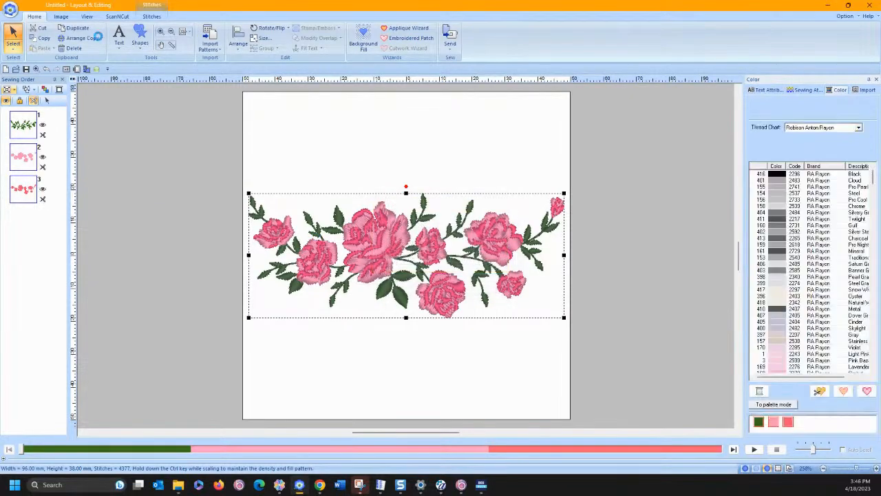
- Create a user thread chart named FB in the program options and choose Brother Enhanced Chart as the source thread chart
{"action": "left_click", "coordinate": [10, 9]}
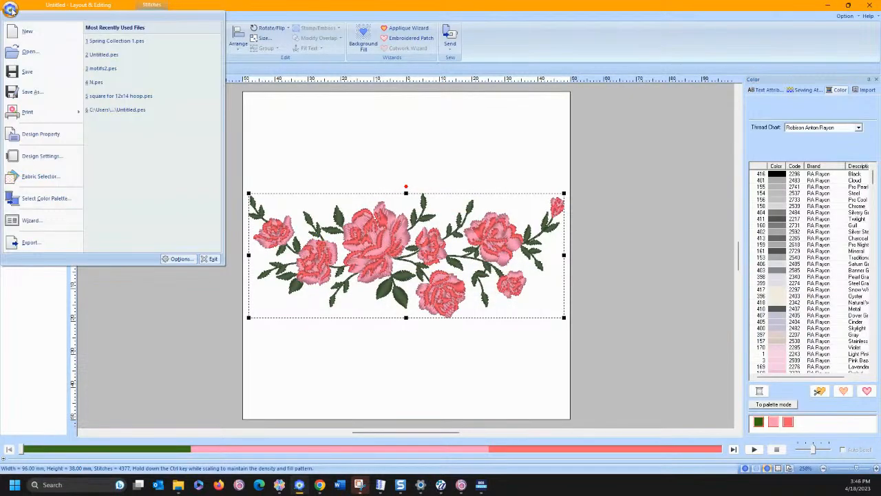
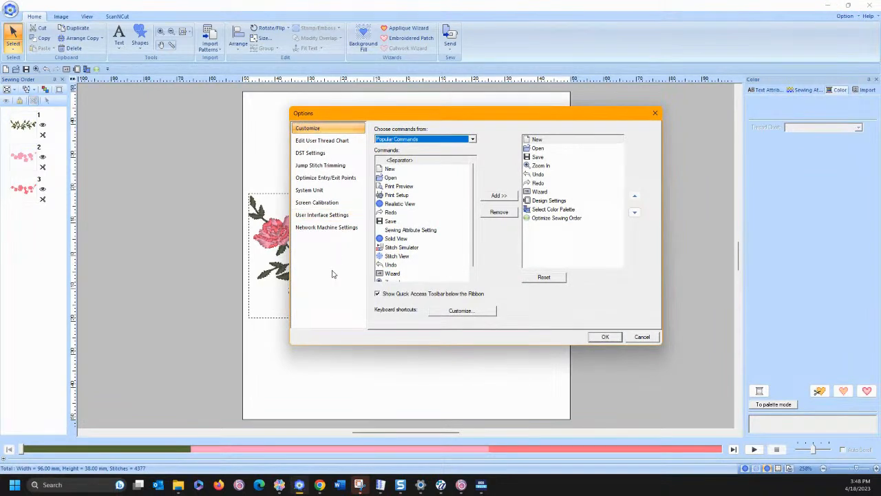
{"action": "left_click", "coordinate": [328, 142]}
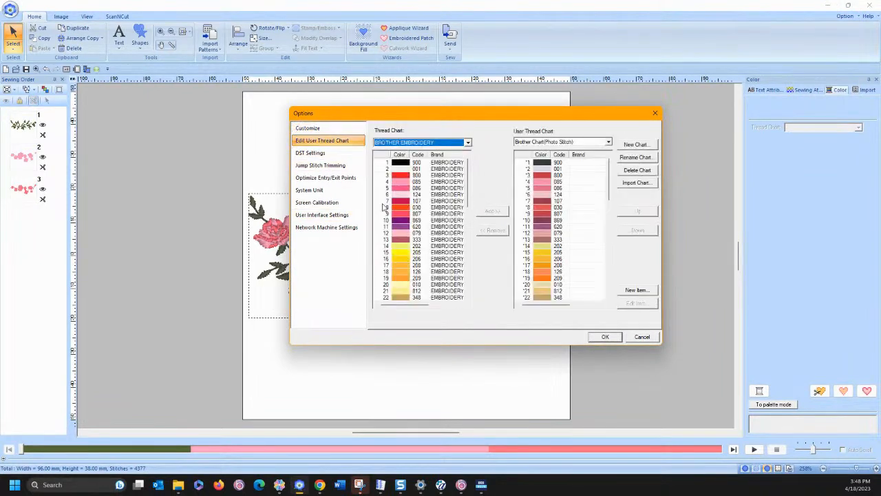
{"action": "left_click", "coordinate": [629, 145]}
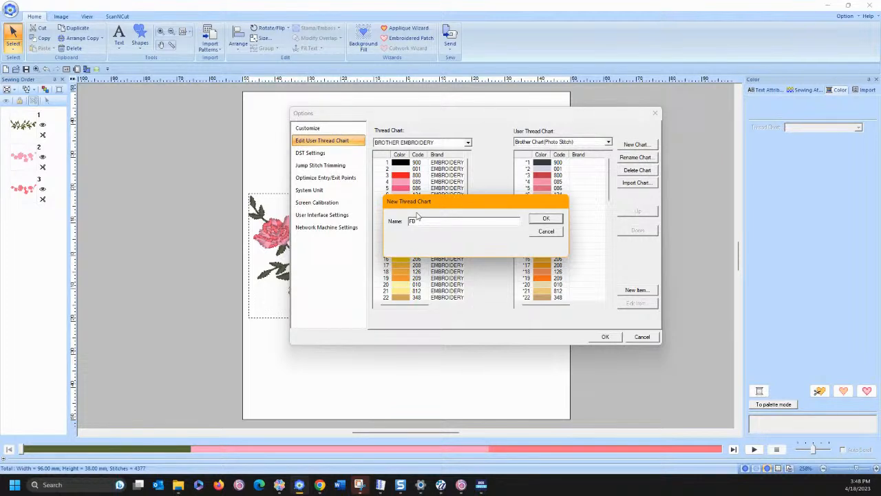
{"action": "left_click", "coordinate": [546, 219]}
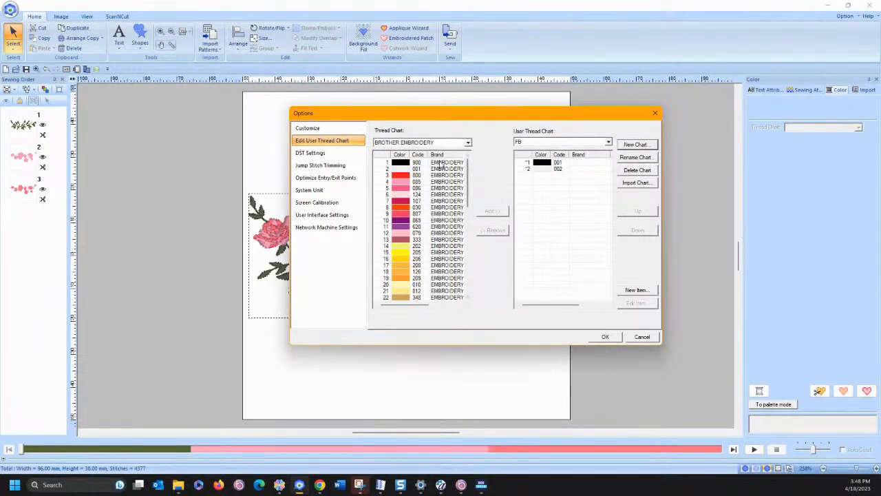
{"action": "left_click", "coordinate": [416, 143]}
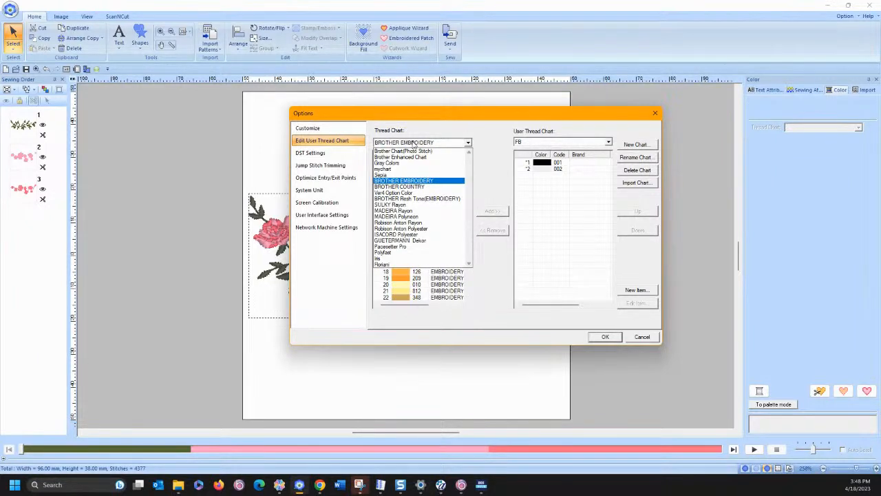
{"action": "left_click", "coordinate": [406, 157]}
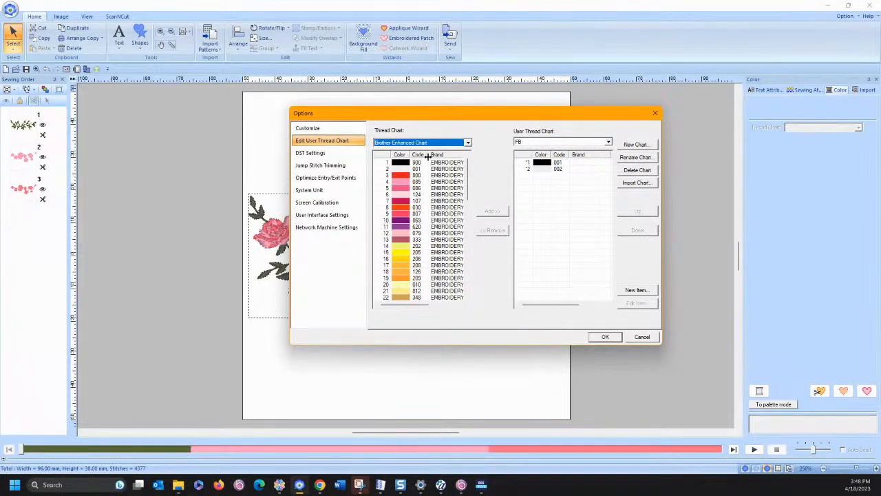
- Add a new thread item to the FB user chart with a mixed color of red 120, green 50 and blue 75
{"action": "left_click", "coordinate": [633, 290]}
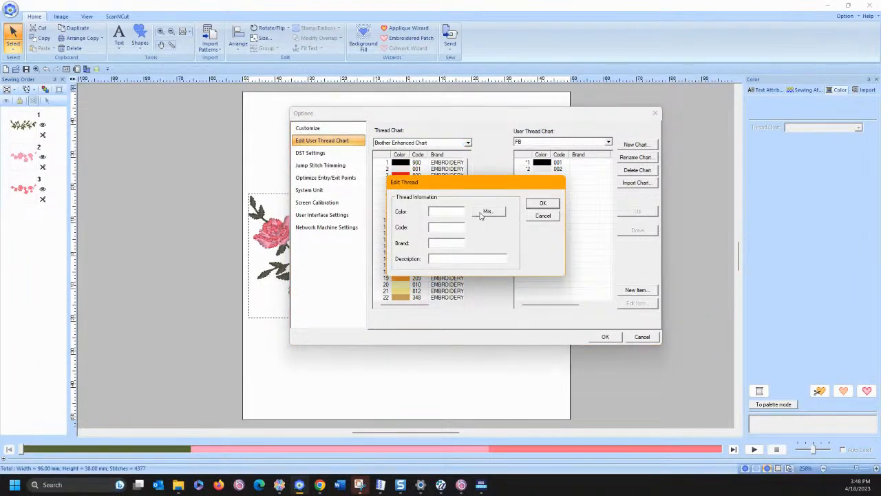
{"action": "left_click", "coordinate": [483, 211]}
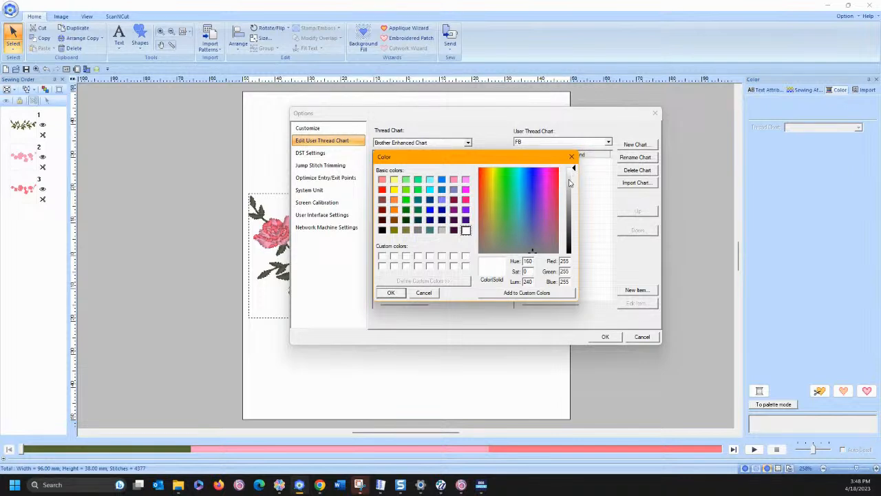
{"action": "left_click_drag", "start_coordinate": [574, 177], "coordinate": [574, 200]}
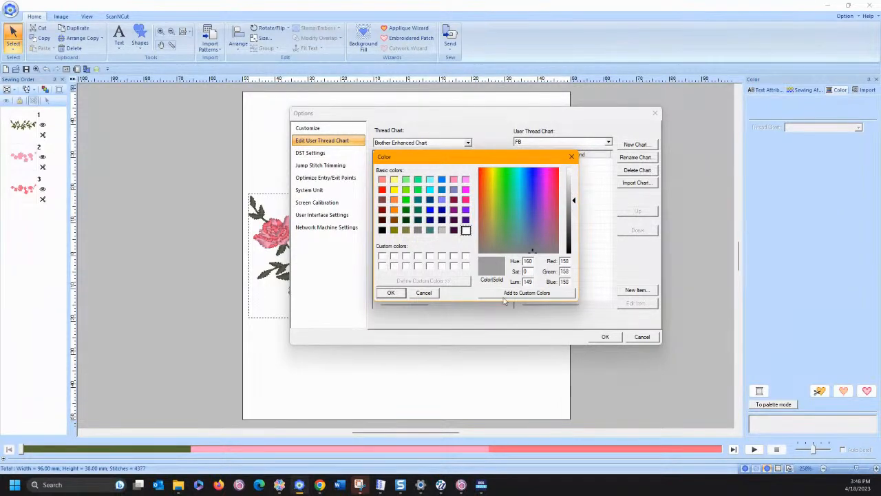
{"action": "double_click", "coordinate": [564, 261]}
{"action": "type", "text": "120"}
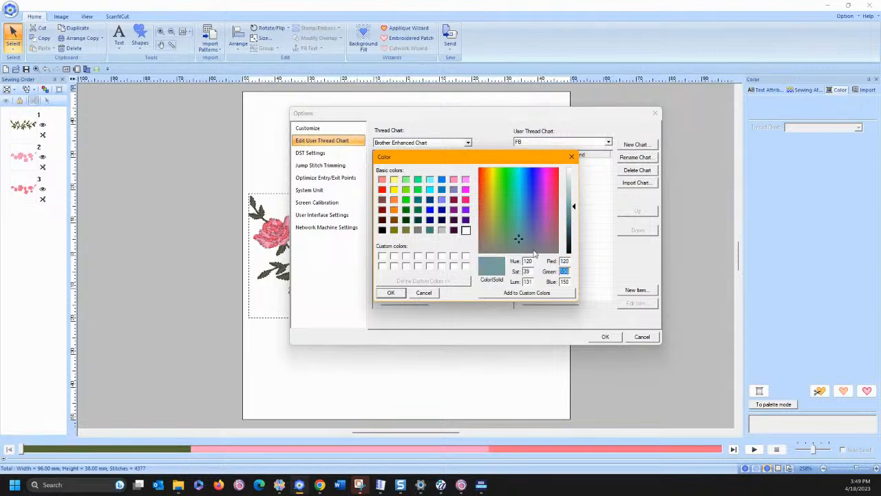
{"action": "type", "text": "50"}
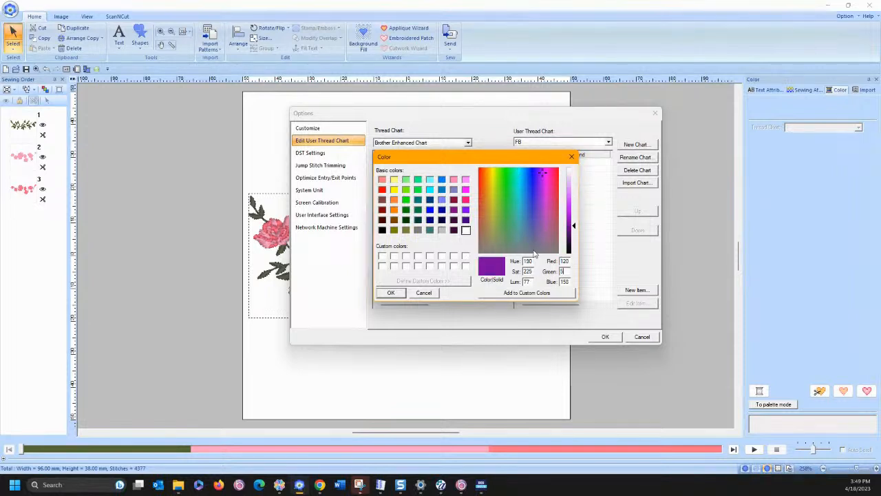
{"action": "type", "text": "75"}
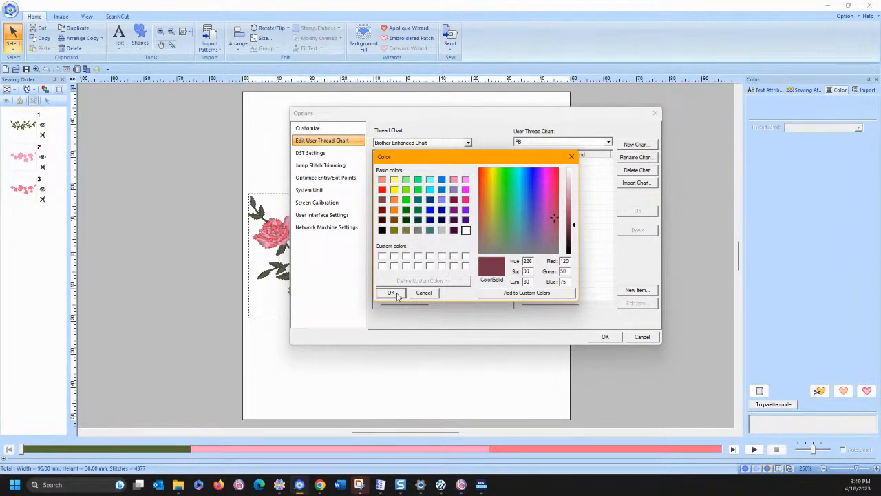
{"action": "left_click", "coordinate": [497, 295]}
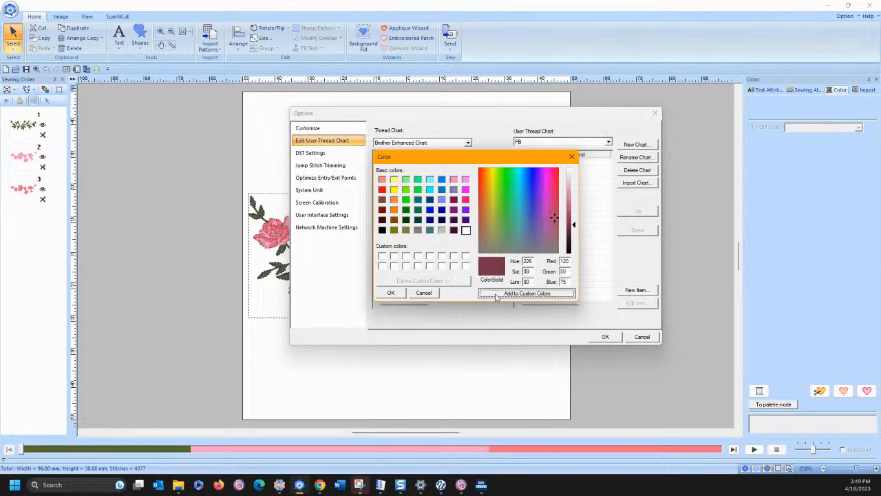
{"action": "left_click", "coordinate": [390, 293]}
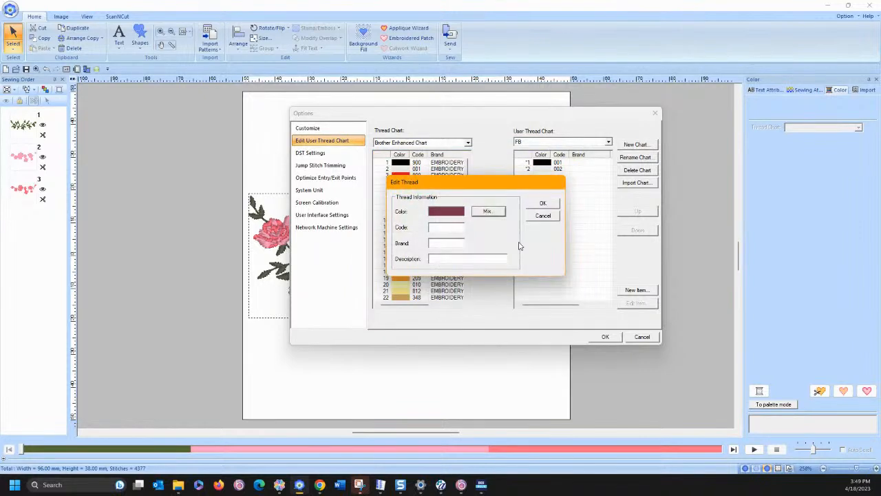
{"action": "left_click", "coordinate": [450, 227]}
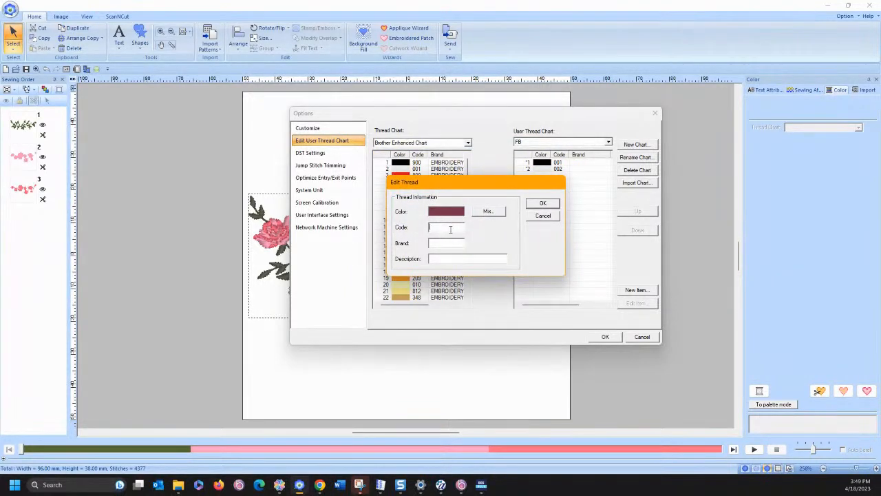
{"action": "left_click", "coordinate": [542, 205]}
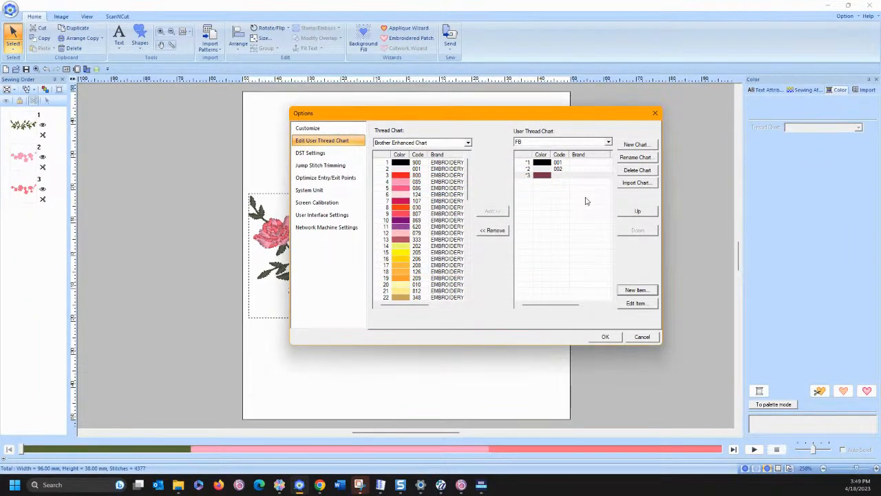
- Check CSV as a file type for importing a thread chart, cancel the import, and apply the program options
{"action": "left_click", "coordinate": [639, 183]}
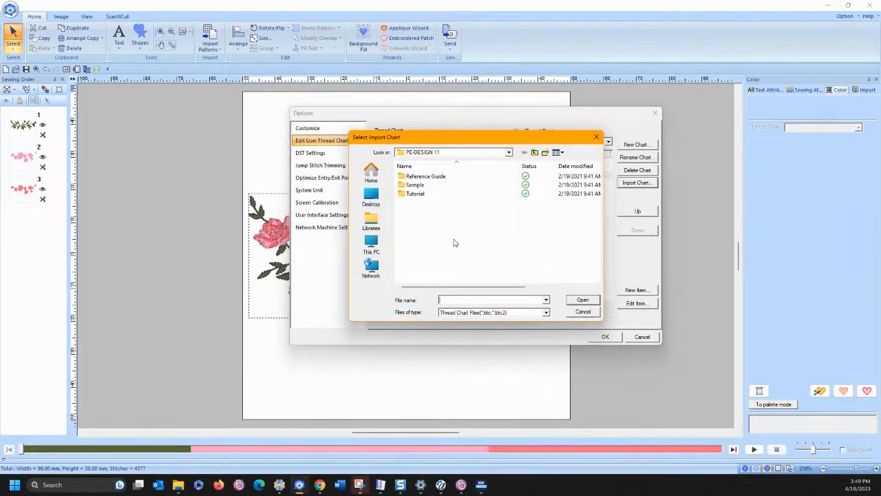
{"action": "left_click", "coordinate": [516, 313]}
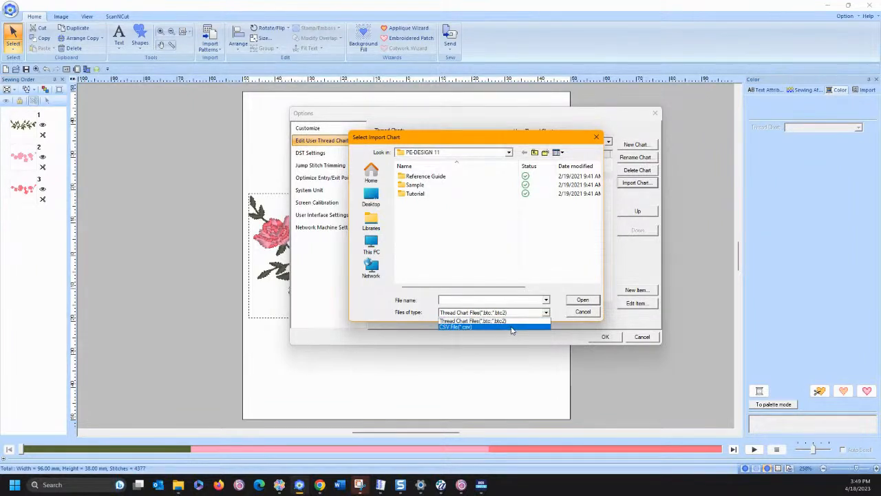
{"action": "left_click", "coordinate": [511, 328]}
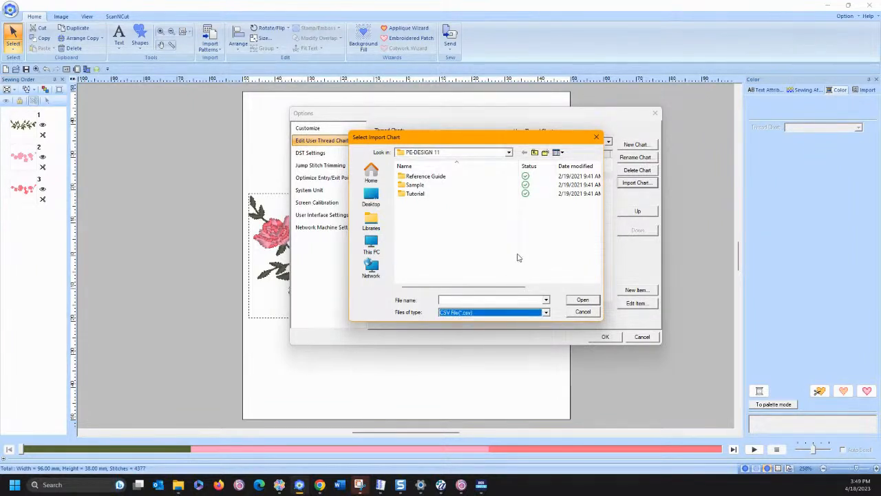
{"action": "left_click", "coordinate": [583, 313]}
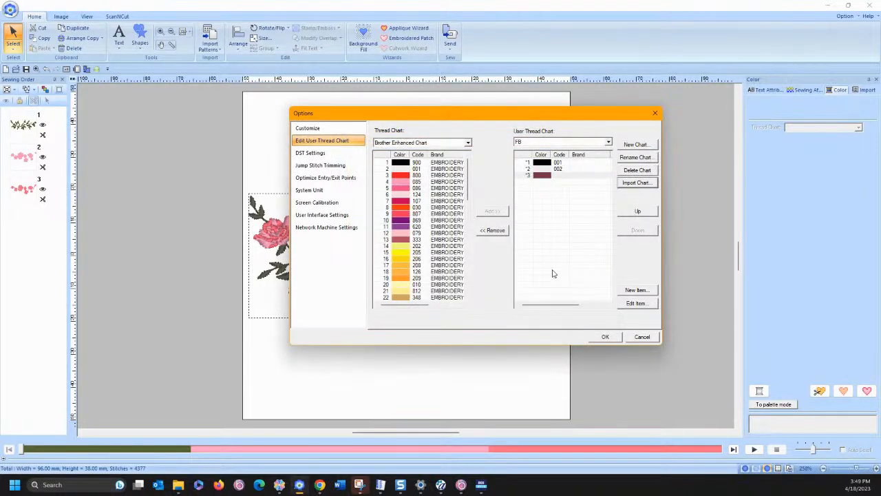
{"action": "left_click", "coordinate": [609, 338]}
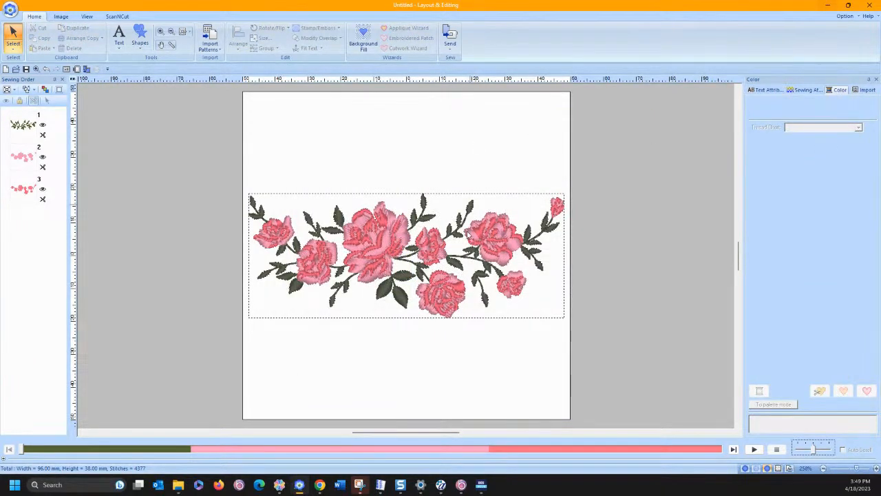
- Try the custom maroon thread from the FB chart on the whole rose border, and undo the recoloring
{"action": "left_click", "coordinate": [476, 246]}
{"action": "left_click", "coordinate": [829, 128]}
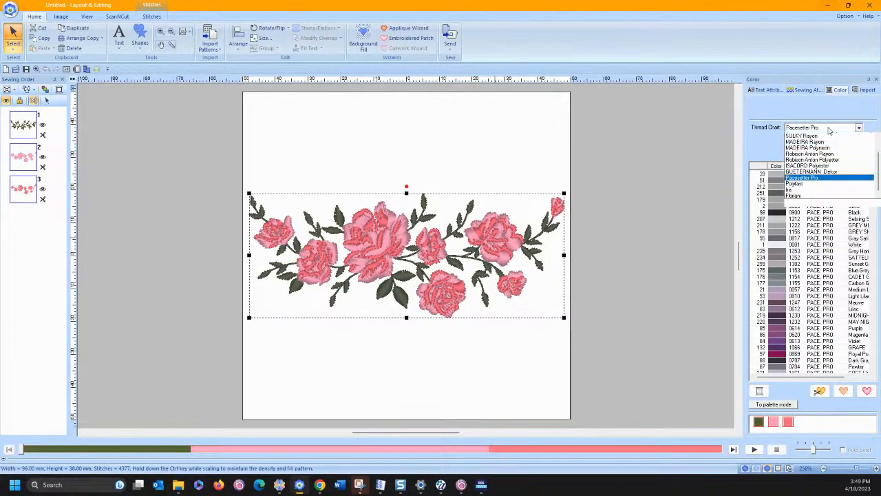
{"action": "scroll", "coordinate": [812, 172], "scroll_direction": "up", "scroll_amount": 3}
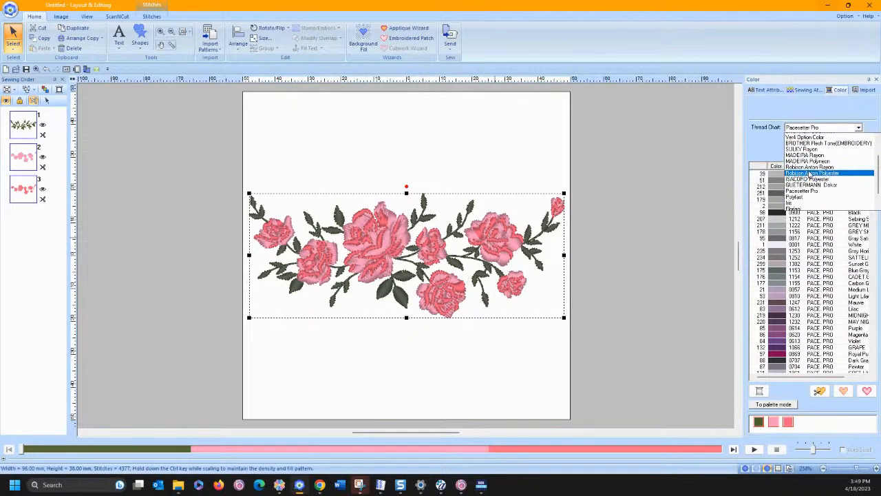
{"action": "left_click", "coordinate": [800, 135]}
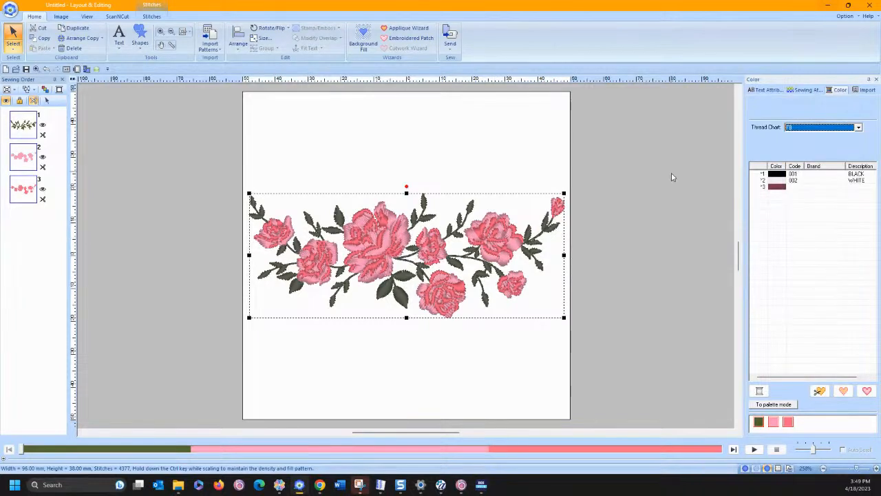
{"action": "left_click", "coordinate": [780, 187]}
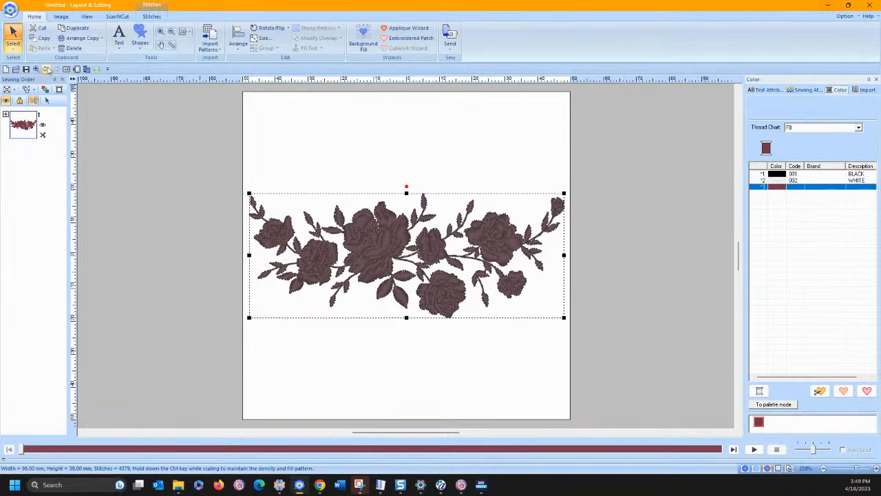
{"action": "left_click", "coordinate": [46, 69]}
- Recolor only the third color of the rose border with the custom maroon thread from the FB chart
{"action": "left_click", "coordinate": [23, 188]}
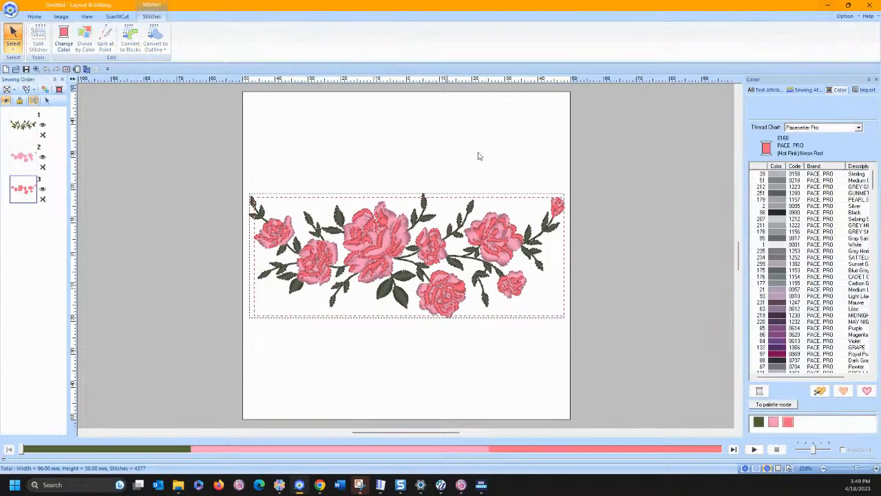
{"action": "left_click", "coordinate": [813, 129]}
{"action": "scroll", "coordinate": [813, 136], "scroll_direction": "up", "scroll_amount": 4}
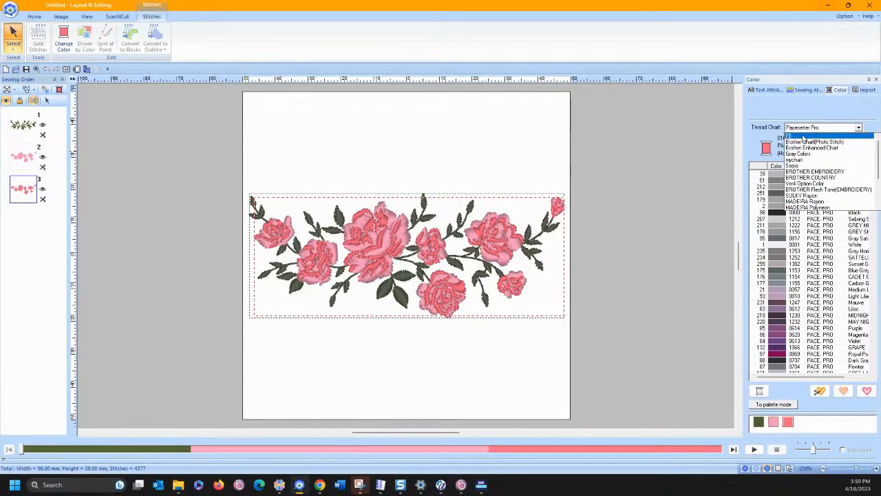
{"action": "left_click", "coordinate": [796, 135]}
{"action": "left_click", "coordinate": [771, 186]}
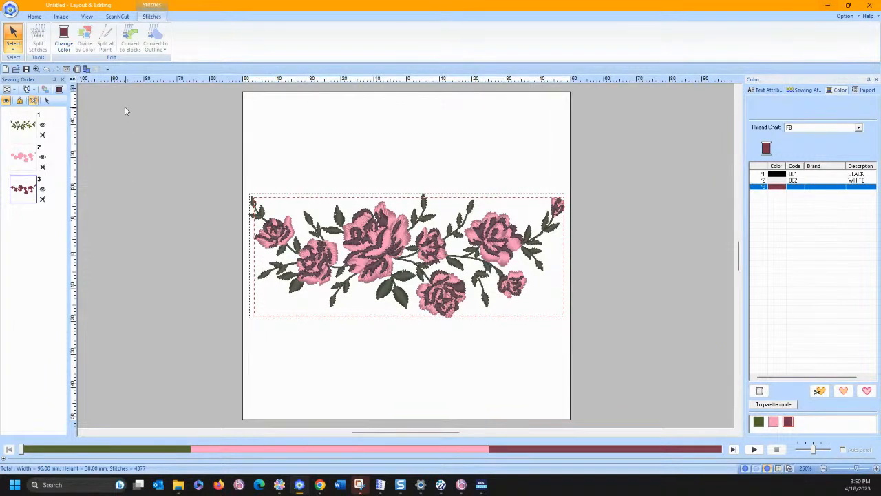
- Delete the rose border and import the flower spray 33103503a.pes from the Design Library's Floral2 category
{"action": "left_click", "coordinate": [232, 137]}
{"action": "left_click", "coordinate": [284, 208]}
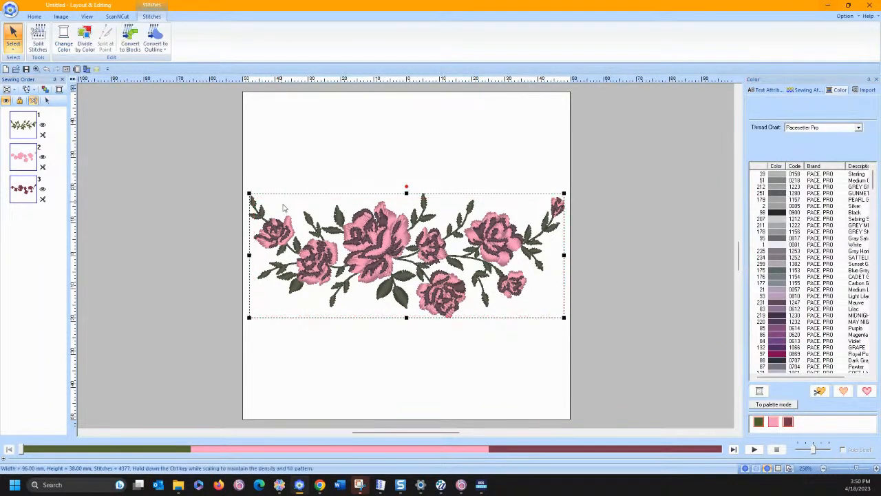
{"action": "key", "text": "Delete"}
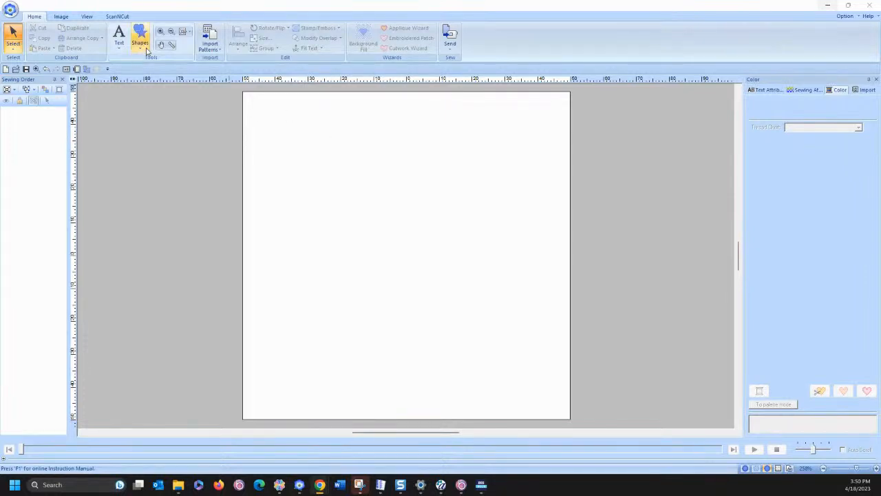
{"action": "left_click", "coordinate": [865, 91]}
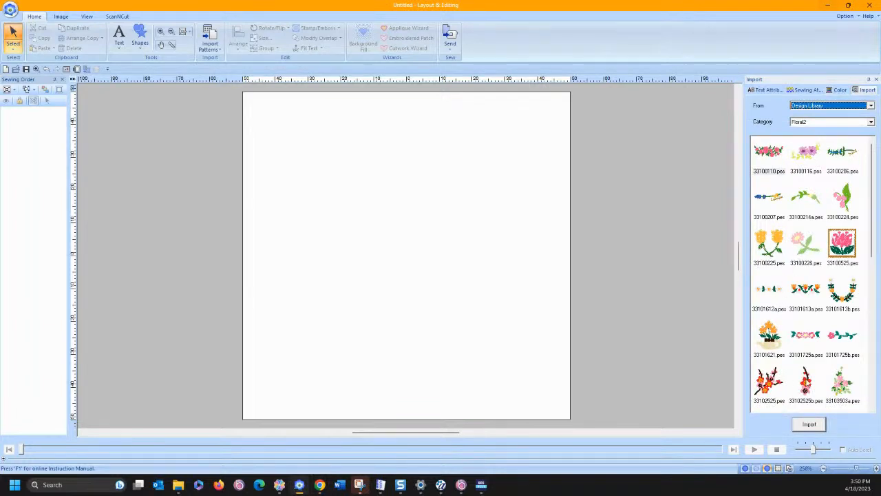
{"action": "double_click", "coordinate": [842, 380]}
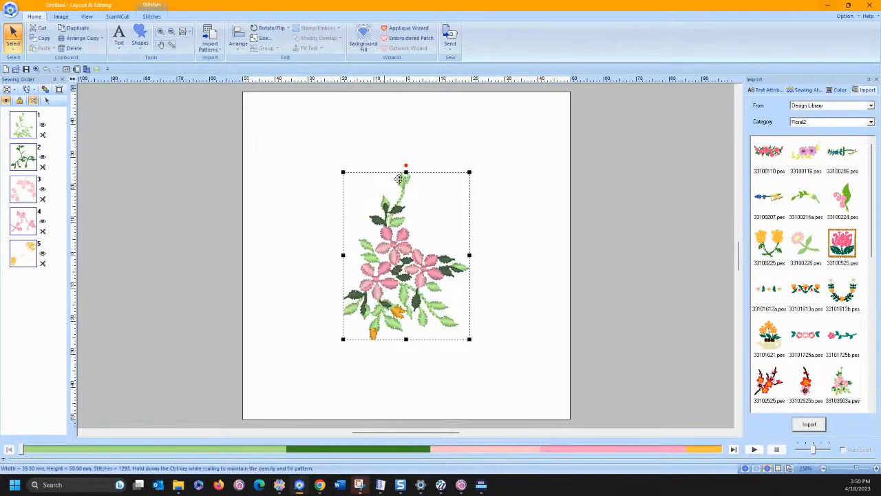
- Start the Background Fill wizard with a Decorative Fill applied to the region around the flower spray
{"action": "left_click", "coordinate": [402, 142]}
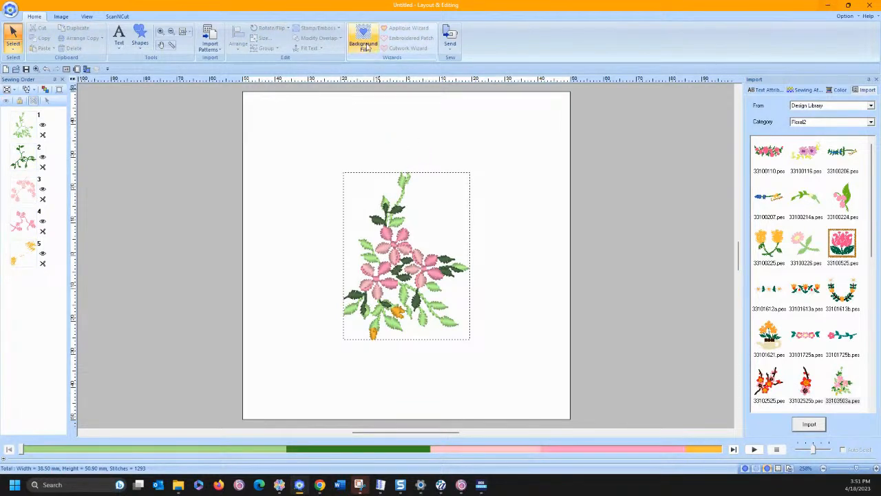
{"action": "left_click", "coordinate": [363, 40]}
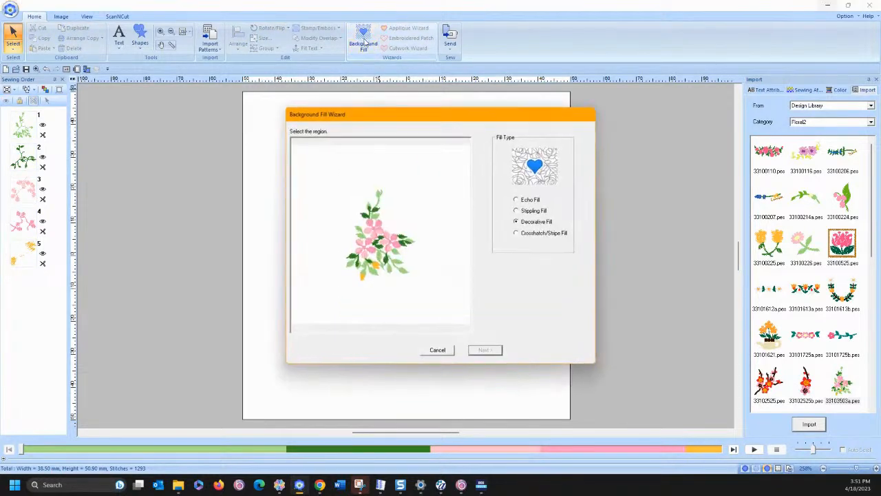
{"action": "left_click", "coordinate": [441, 206]}
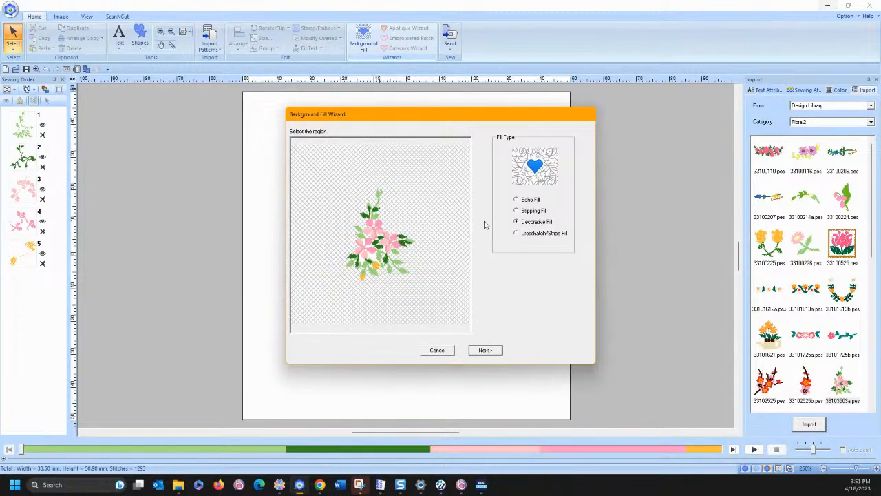
{"action": "left_click", "coordinate": [485, 351]}
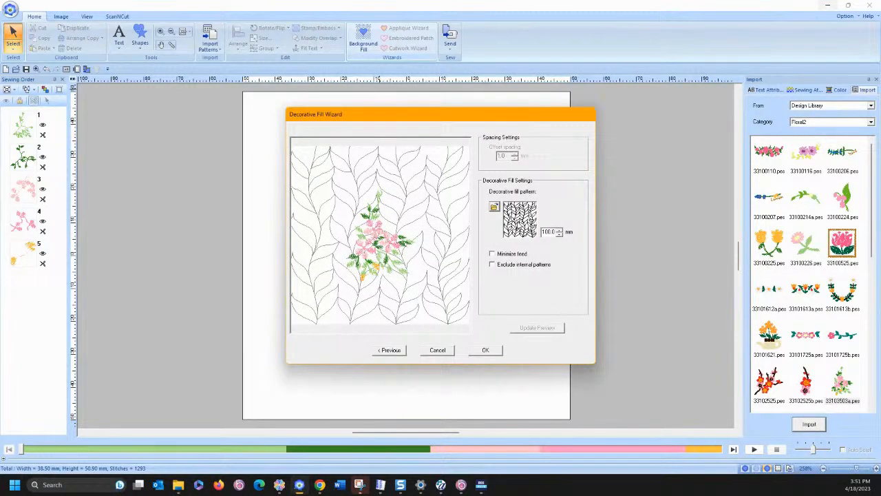
- Choose df_pat009 from the Pattern folder as the decorative fill pattern
{"action": "left_click", "coordinate": [494, 206]}
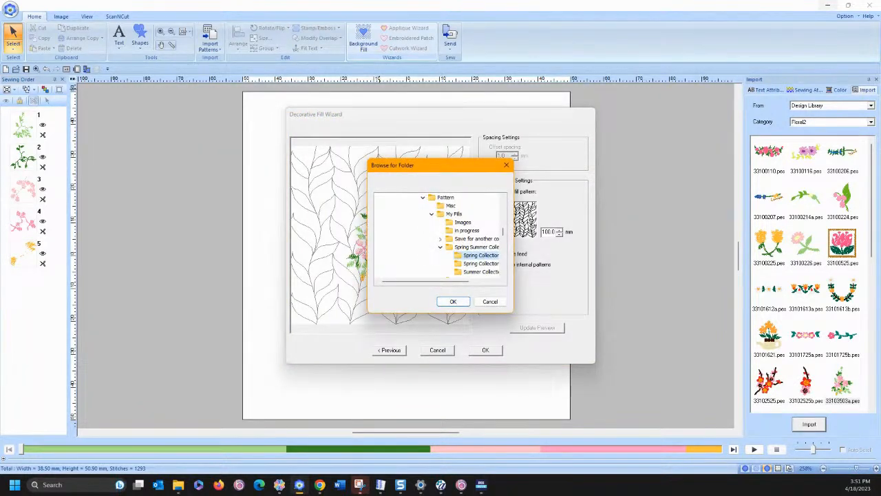
{"action": "left_click", "coordinate": [440, 199]}
{"action": "left_click", "coordinate": [453, 301]}
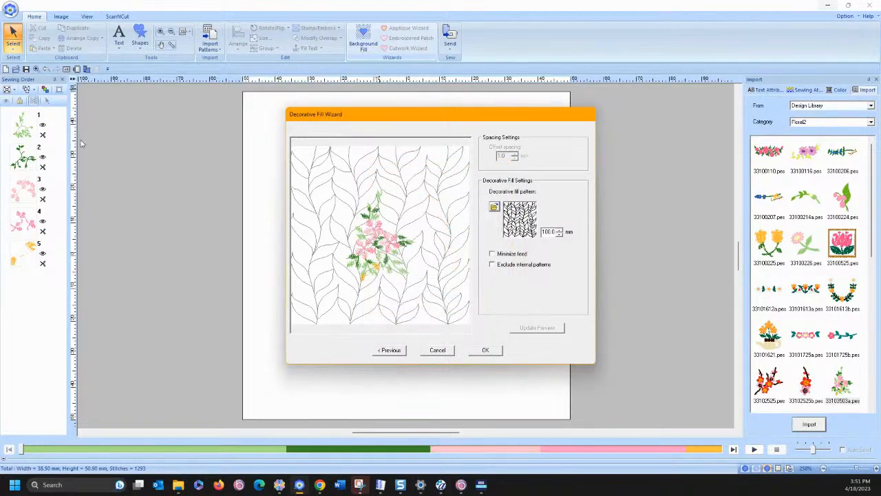
{"action": "left_click_drag", "start_coordinate": [289, 104], "coordinate": [598, 83]}
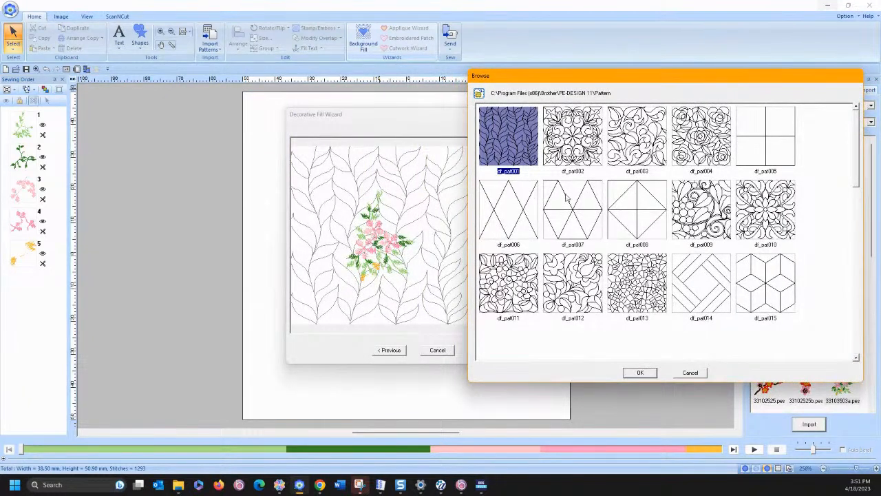
{"action": "left_click", "coordinate": [703, 216]}
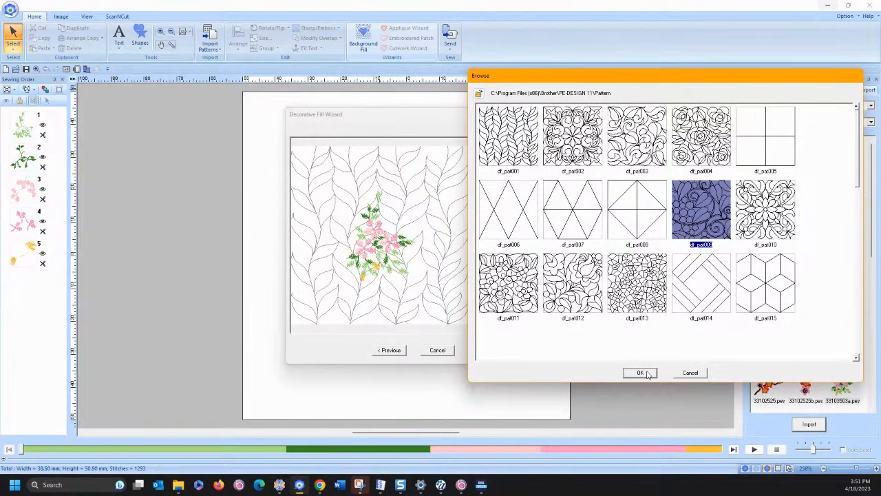
{"action": "left_click", "coordinate": [640, 373]}
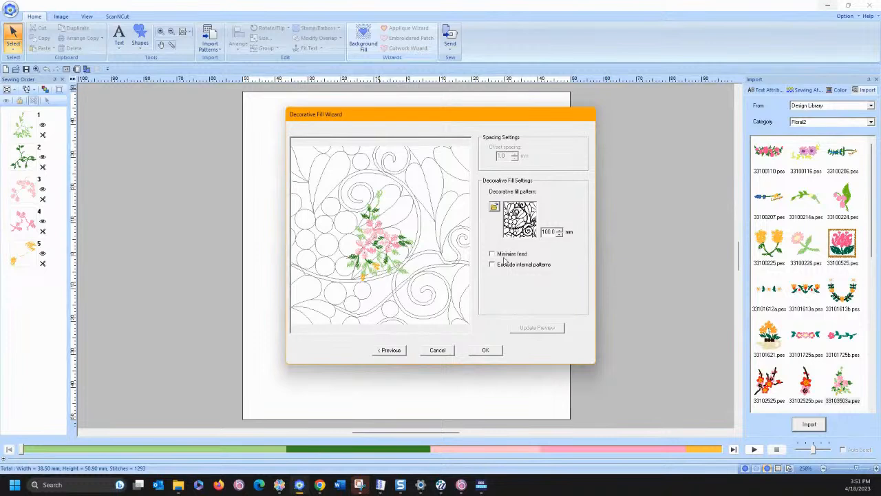
- Exclude internal patterns from the decorative fill, leave Minimize feed off, and update the wizard's preview
{"action": "left_click", "coordinate": [493, 255]}
{"action": "left_click", "coordinate": [492, 263]}
{"action": "left_click", "coordinate": [491, 254]}
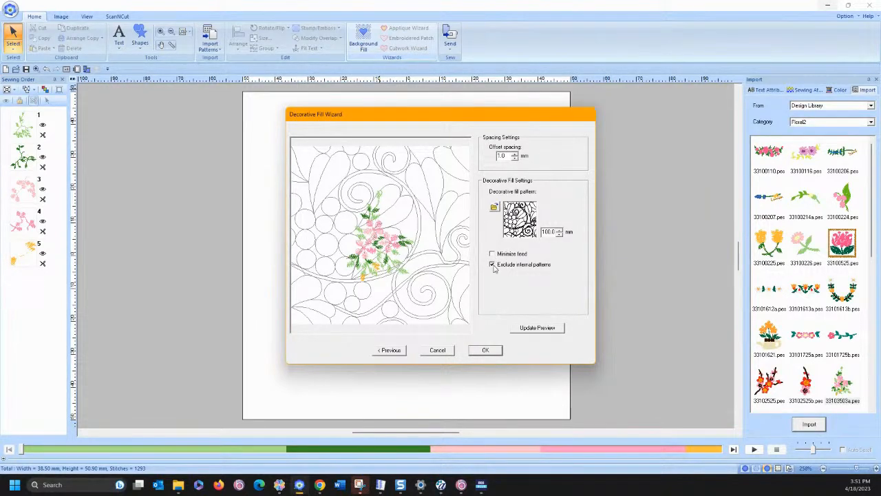
{"action": "left_click", "coordinate": [493, 265]}
{"action": "left_click", "coordinate": [492, 266]}
{"action": "left_click", "coordinate": [525, 329]}
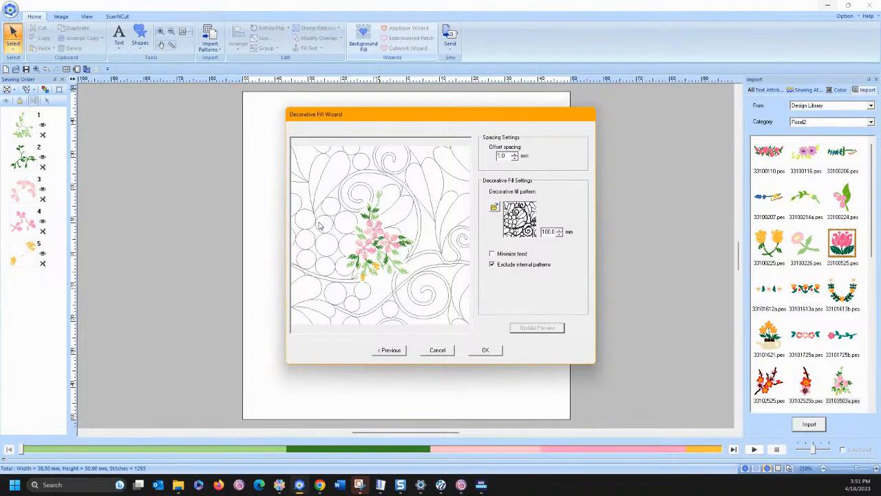
- Compare the fill preview with internal patterns included and excluded, finishing with Exclude internal patterns enabled
{"action": "left_click", "coordinate": [492, 266]}
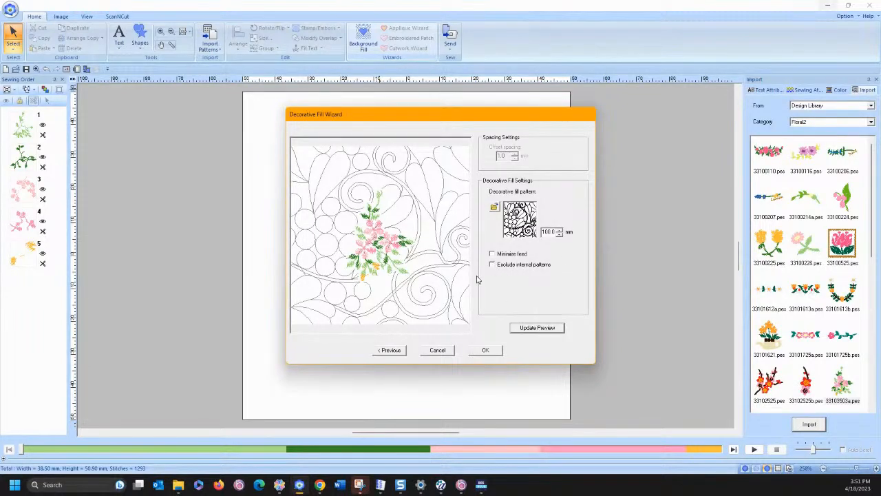
{"action": "left_click", "coordinate": [560, 329]}
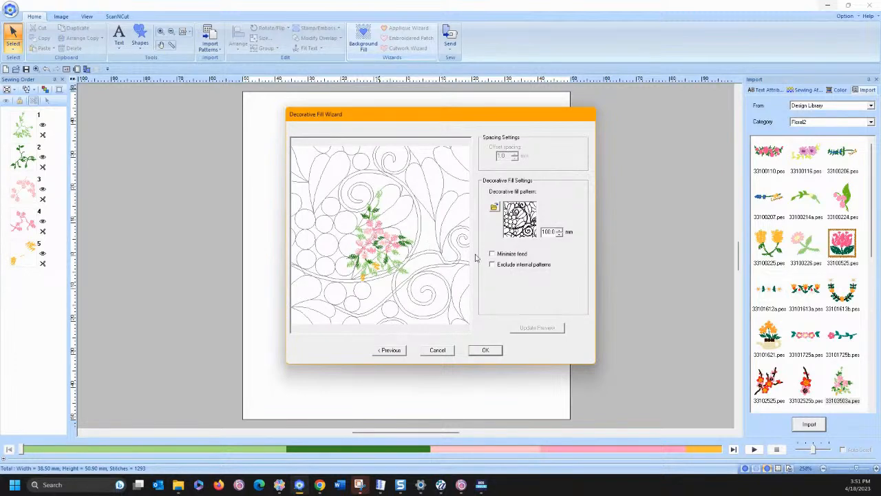
{"action": "left_click", "coordinate": [492, 266]}
{"action": "left_click", "coordinate": [528, 330]}
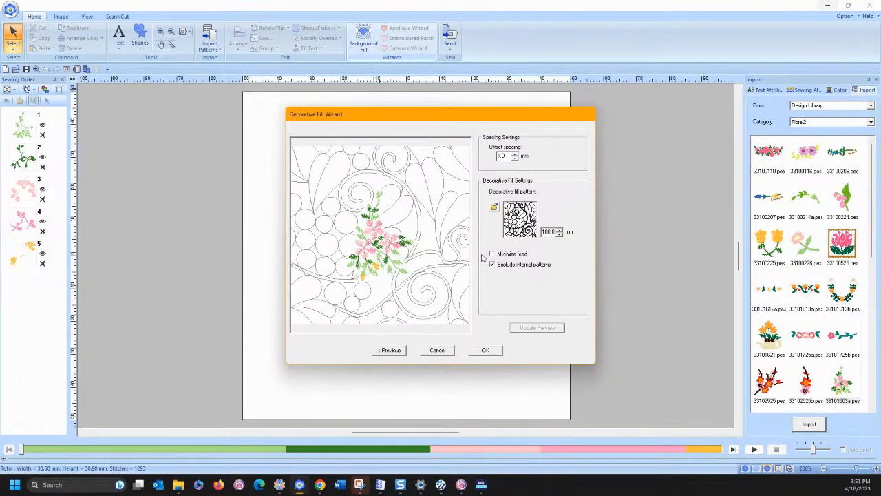
- Apply the decorative background fill around the flower spray, deselect it, and show the design as stitch lines
{"action": "left_click", "coordinate": [486, 350]}
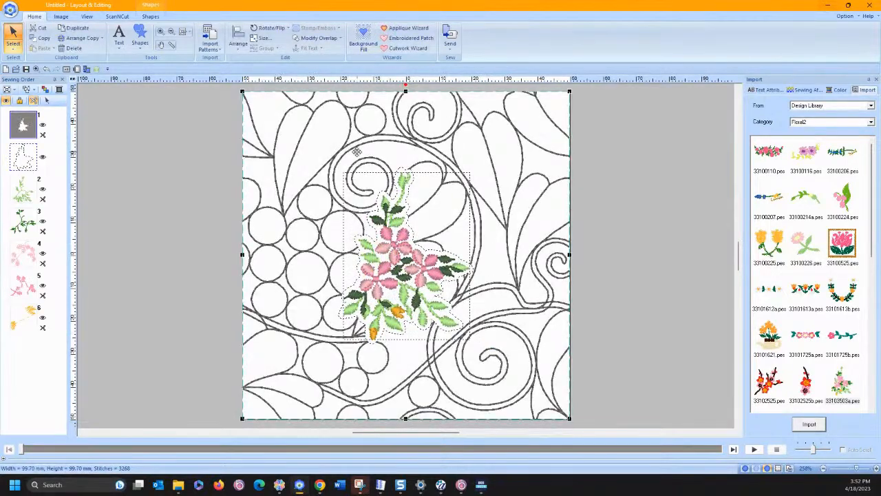
{"action": "left_click", "coordinate": [596, 150]}
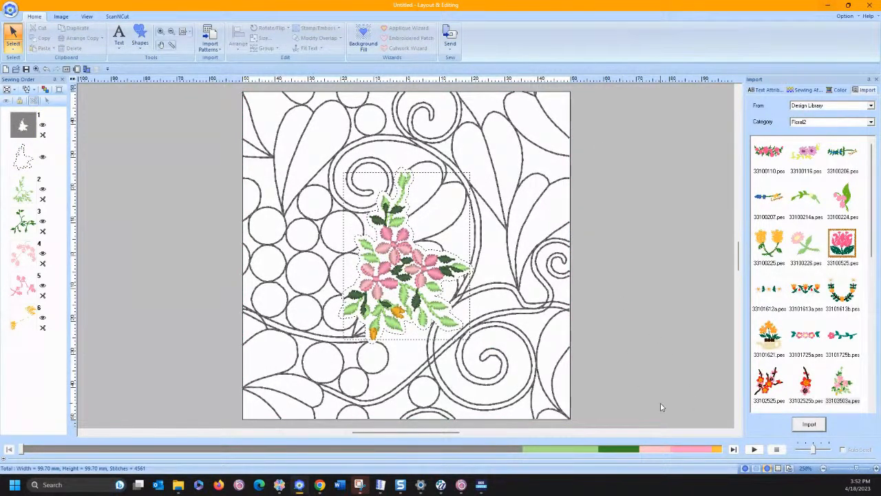
{"action": "left_click", "coordinate": [756, 469]}
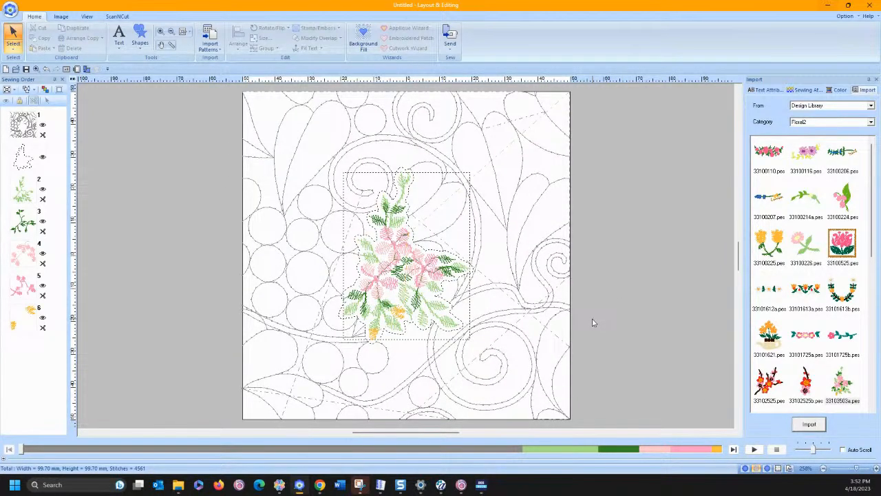
- Change the design page's hoop size to 200 x 200 mm (Quilt Frame)
{"action": "left_click", "coordinate": [76, 69]}
{"action": "left_click", "coordinate": [509, 199]}
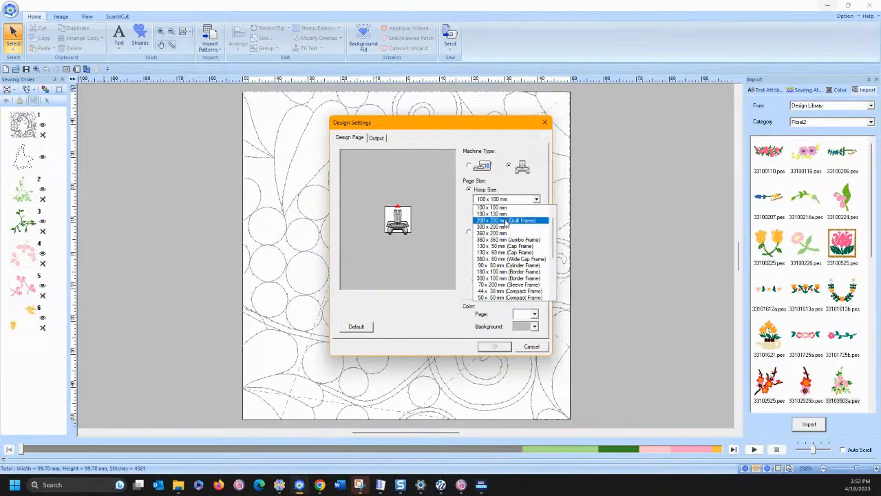
{"action": "left_click", "coordinate": [503, 218]}
{"action": "left_click", "coordinate": [496, 349]}
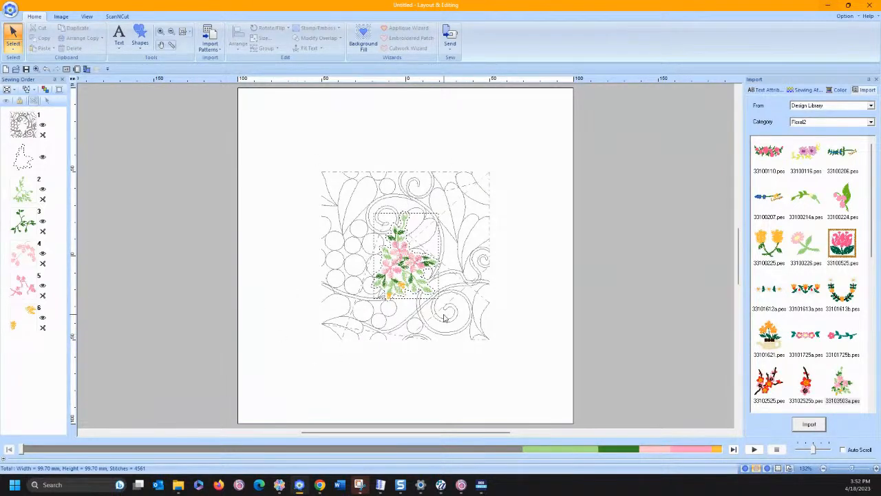
- Delete all the designs on the page and draw a rectangle about 181 mm wide and 163 mm high
{"action": "left_click_drag", "start_coordinate": [298, 149], "coordinate": [510, 368]}
{"action": "key", "text": "Delete"}
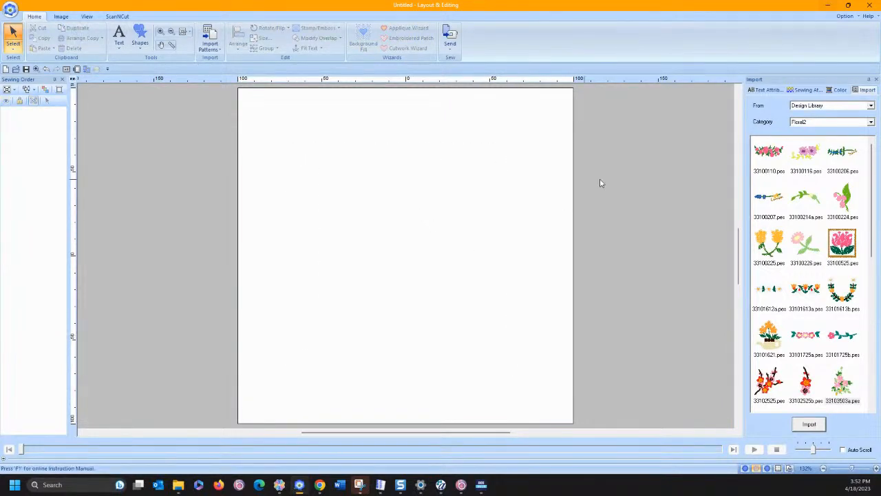
{"action": "left_click", "coordinate": [140, 38]}
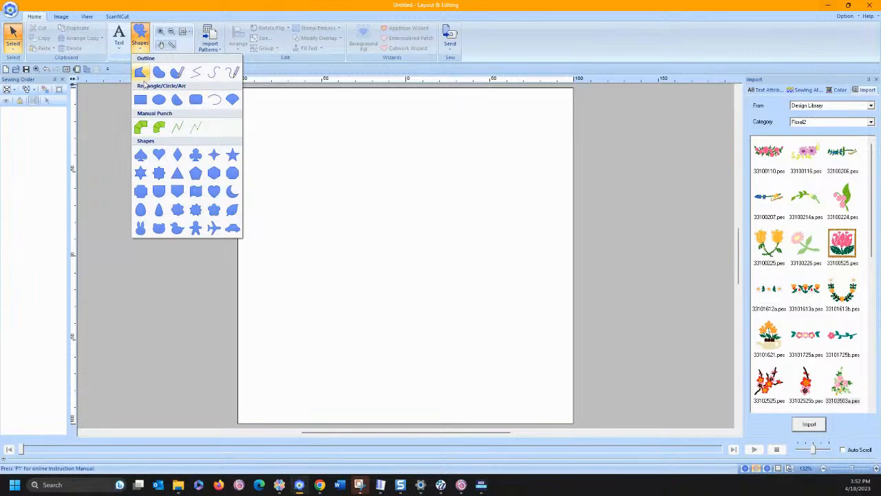
{"action": "left_click", "coordinate": [140, 100]}
{"action": "left_click_drag", "start_coordinate": [256, 118], "coordinate": [558, 391]}
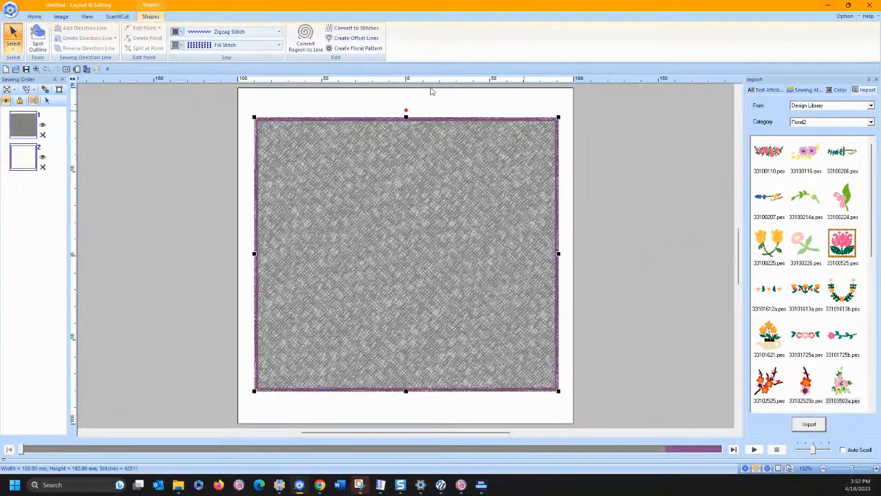
- Sew the rectangle's region with Decorative Fill Stitch using pattern df_pat009, the circles and feathers design
{"action": "left_click", "coordinate": [237, 45]}
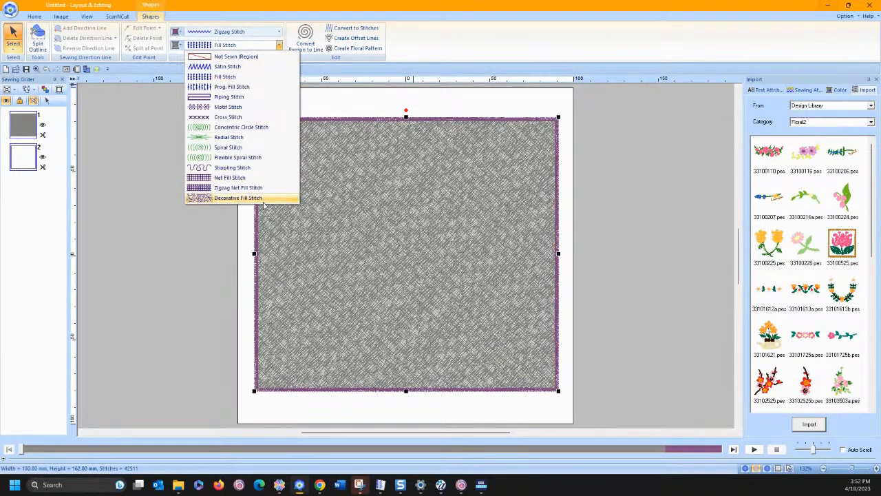
{"action": "left_click", "coordinate": [237, 198]}
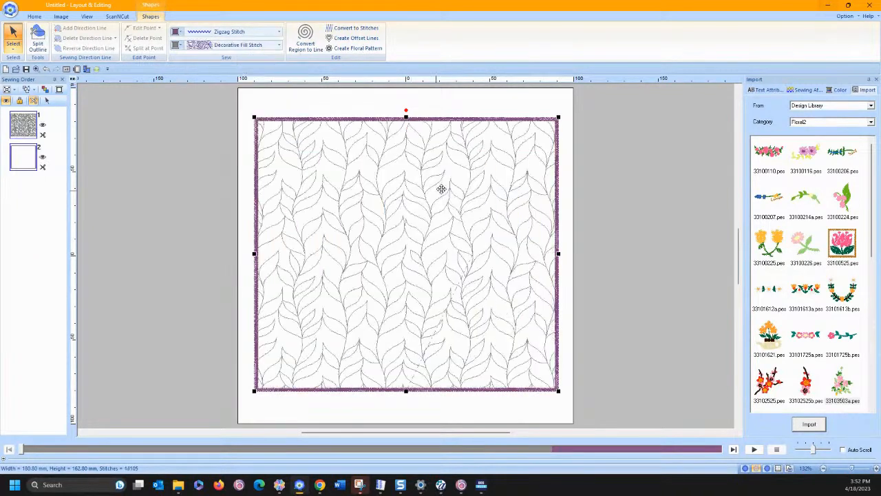
{"action": "left_click", "coordinate": [812, 91]}
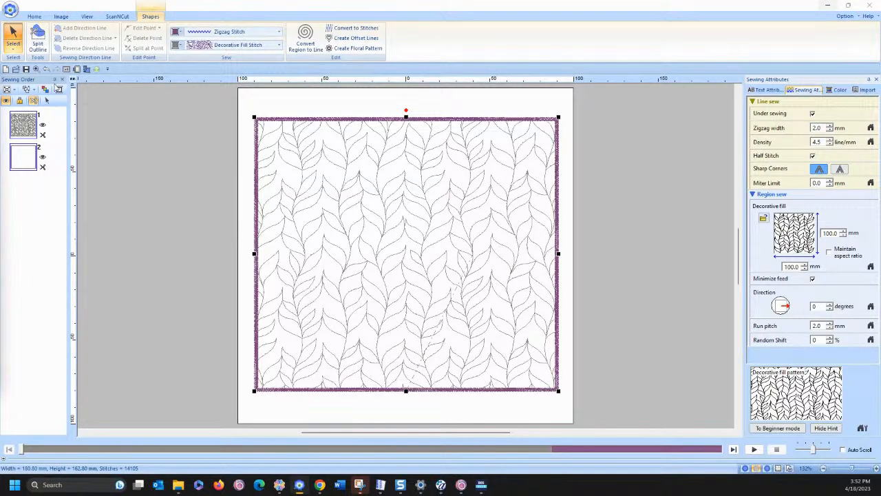
{"action": "left_click_drag", "start_coordinate": [258, 90], "coordinate": [512, 73]}
{"action": "double_click", "coordinate": [563, 197]}
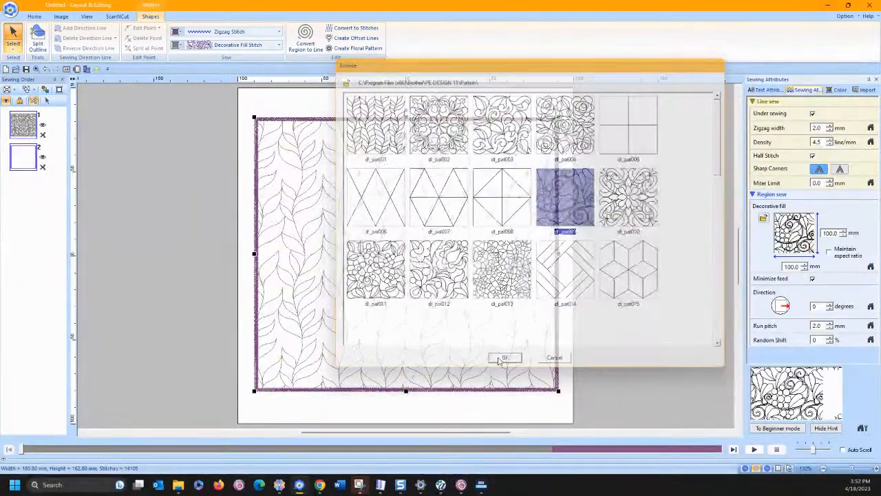
- Set the rectangle's outline to Not Sewn (Line) and deselect the rectangle
{"action": "left_click", "coordinate": [222, 32]}
{"action": "left_click", "coordinate": [224, 43]}
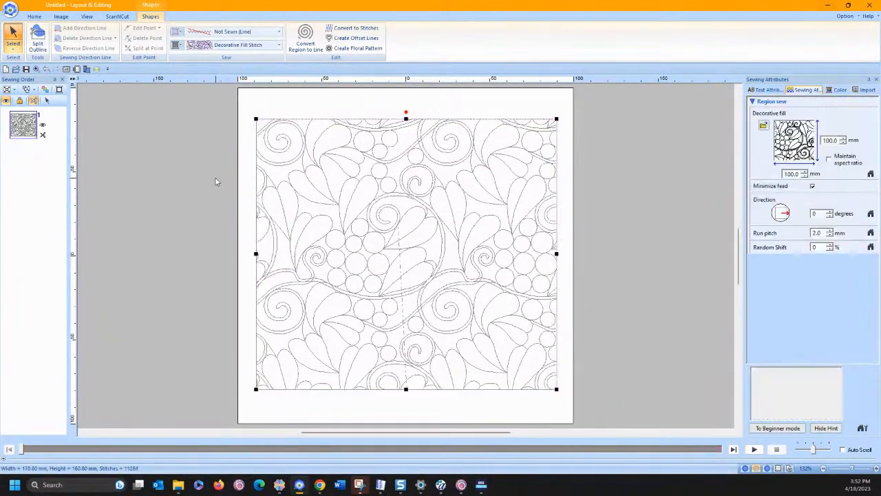
{"action": "left_click", "coordinate": [212, 181]}
- Turn off Minimize feed for the rectangle's decorative fill and clear the selection
{"action": "left_click", "coordinate": [443, 188]}
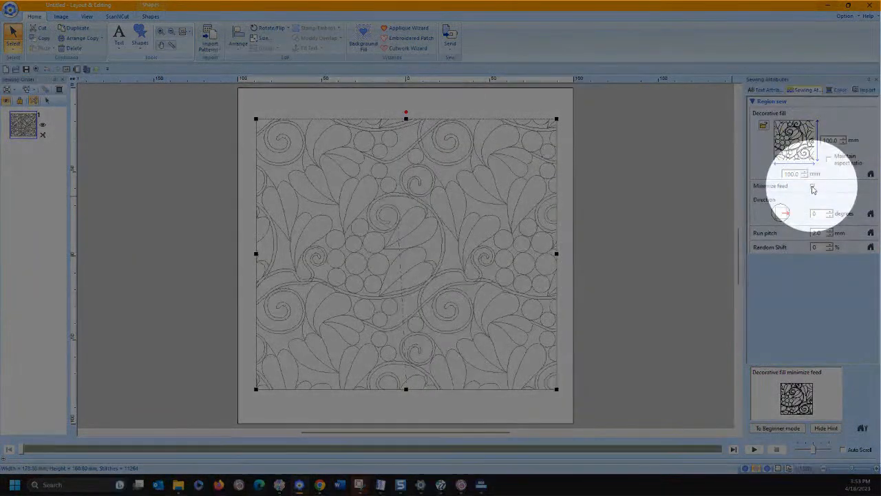
{"action": "left_click", "coordinate": [812, 187]}
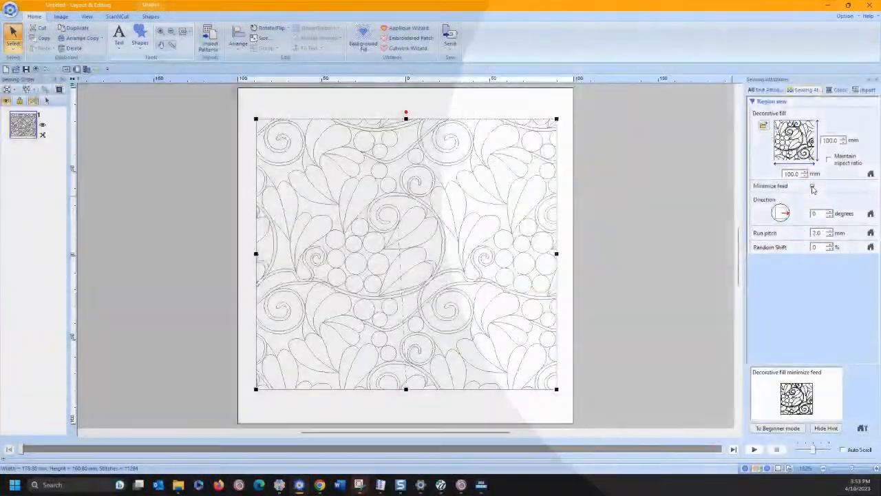
{"action": "left_click", "coordinate": [591, 224]}
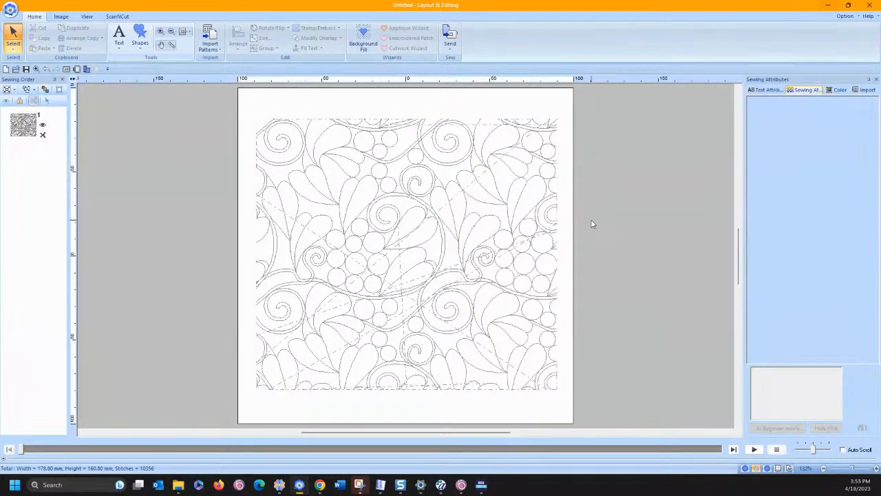
- Simulate the stitching of the decorative fill at a faster speed through to the end, and stop the simulation
{"action": "left_click", "coordinate": [753, 449]}
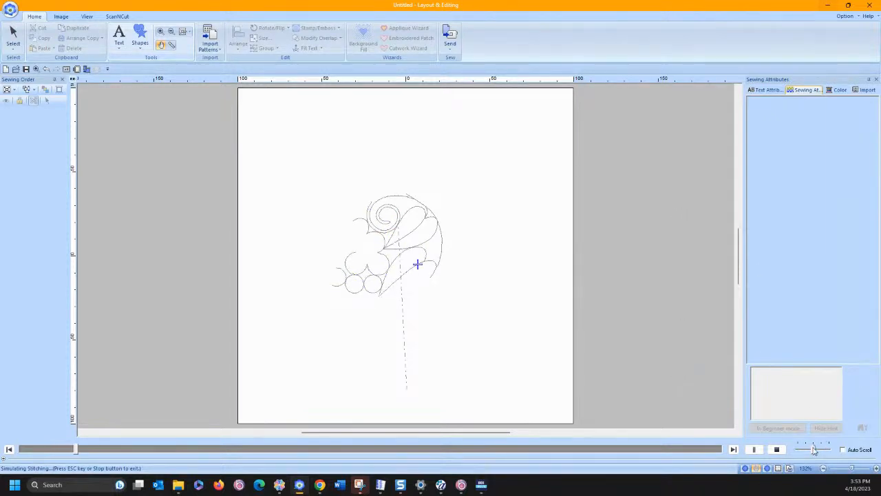
{"action": "left_click_drag", "start_coordinate": [812, 448], "coordinate": [821, 448]}
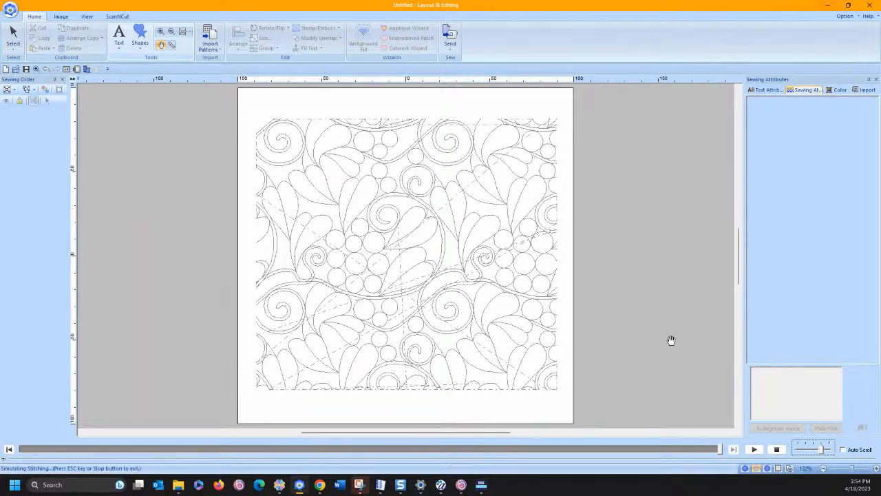
{"action": "left_click", "coordinate": [776, 449]}
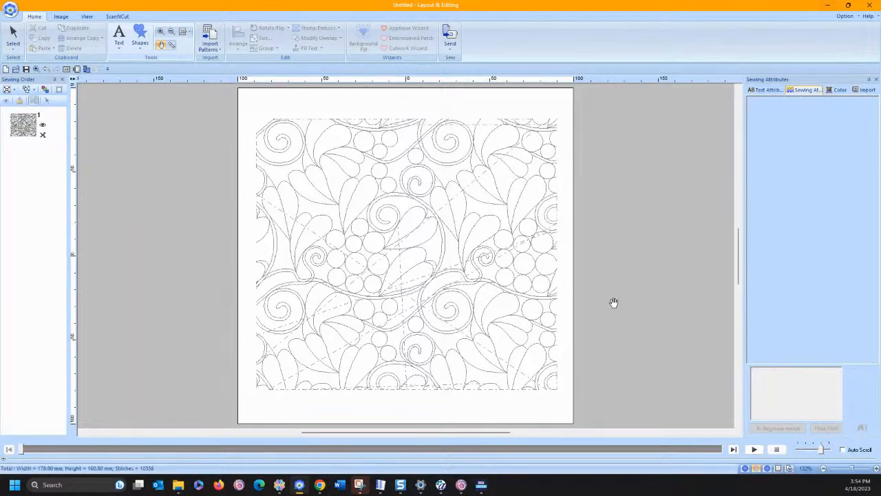
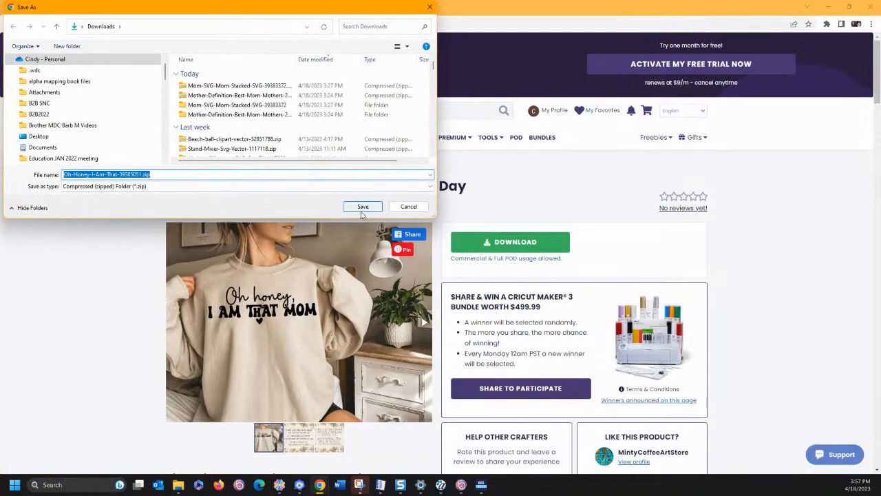
- Save Oh-Honey-I-Am-That-39385051.zip to the Downloads folder and open the downloaded archive
{"action": "left_click", "coordinate": [363, 207]}
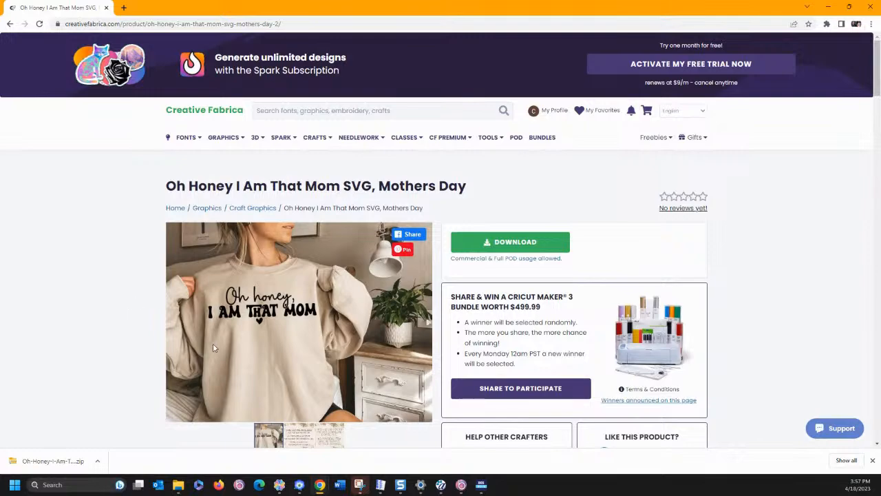
{"action": "scroll", "coordinate": [242, 340], "scroll_direction": "down", "scroll_amount": 2}
{"action": "scroll", "coordinate": [234, 303], "scroll_direction": "down", "scroll_amount": 3}
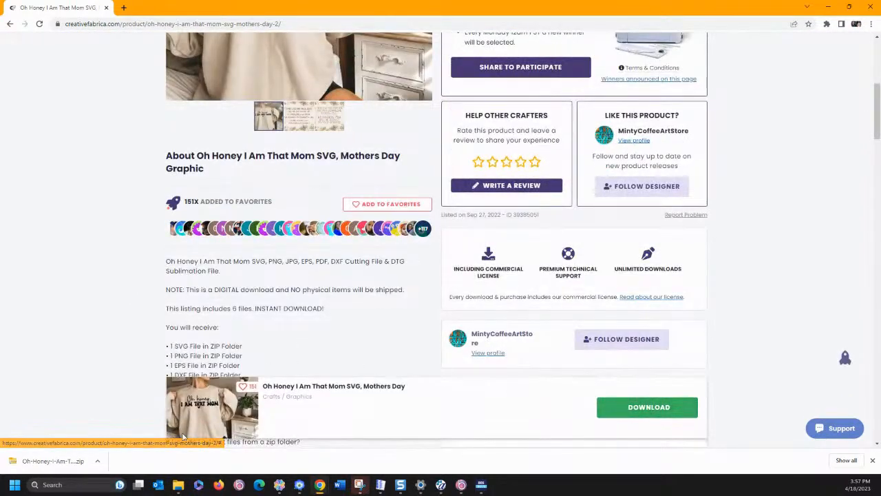
{"action": "left_click", "coordinate": [65, 466]}
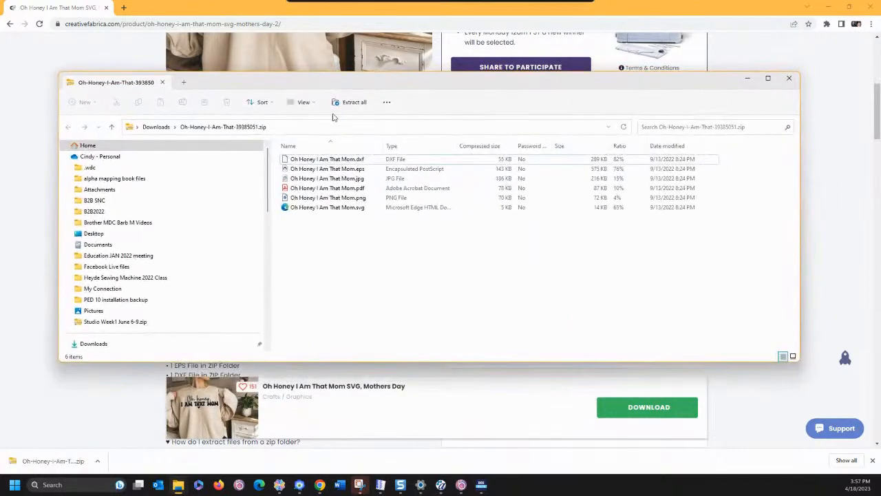
- Extract all files from the Oh-Honey-I-Am-That zip to the default Downloads subfolder and return to the product page
{"action": "left_click", "coordinate": [348, 102]}
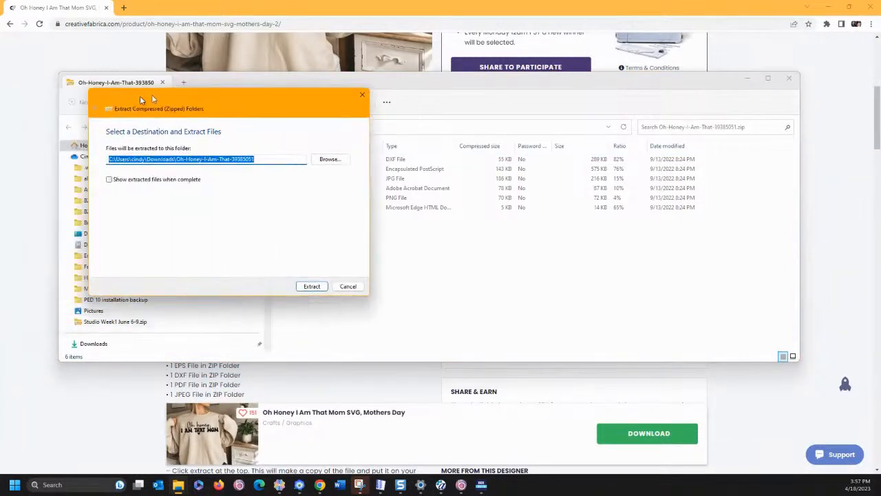
{"action": "left_click", "coordinate": [382, 290]}
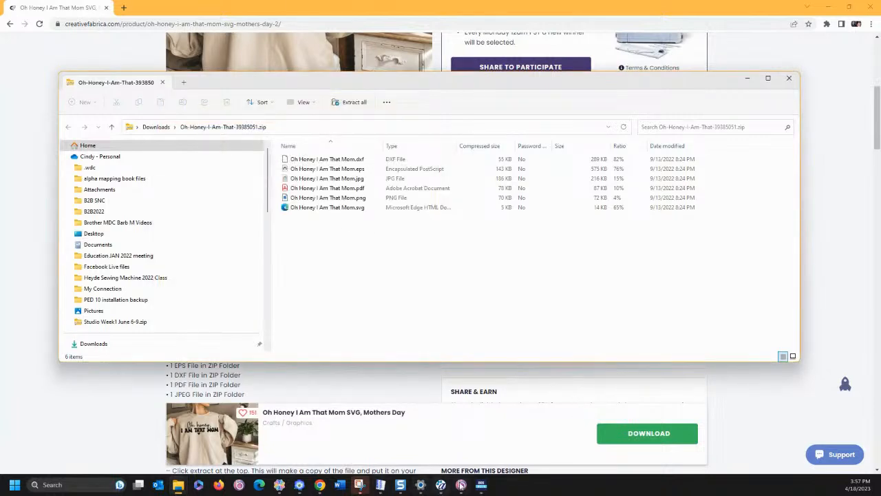
{"action": "left_click", "coordinate": [798, 403]}
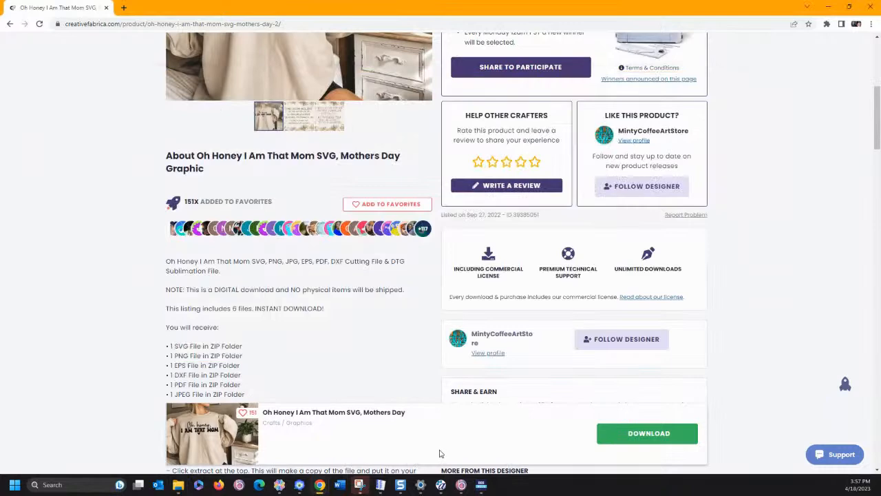
- Switch to Brother CanvasWorkspace and import Oh Honey I Am That Mom.svg from the extracted Oh-Honey-I-Am-That-39385051 folder
{"action": "mouse_move", "coordinate": [281, 485]}
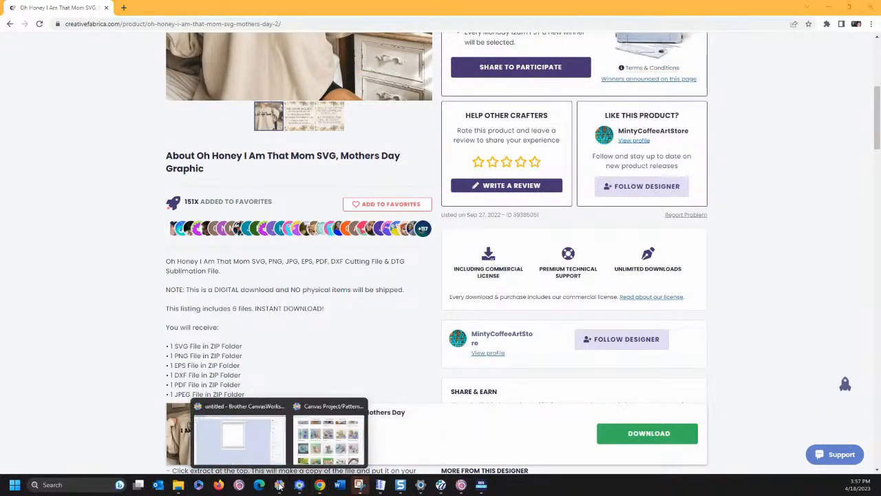
{"action": "left_click", "coordinate": [252, 448]}
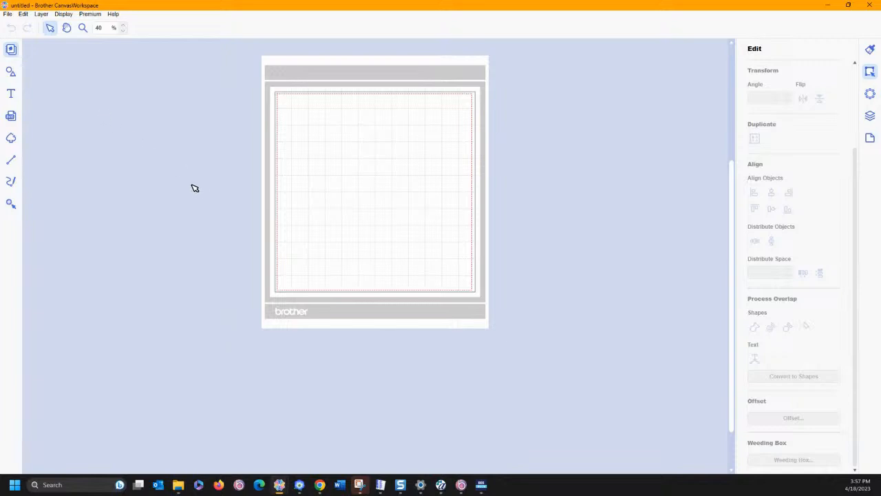
{"action": "left_click", "coordinate": [11, 117]}
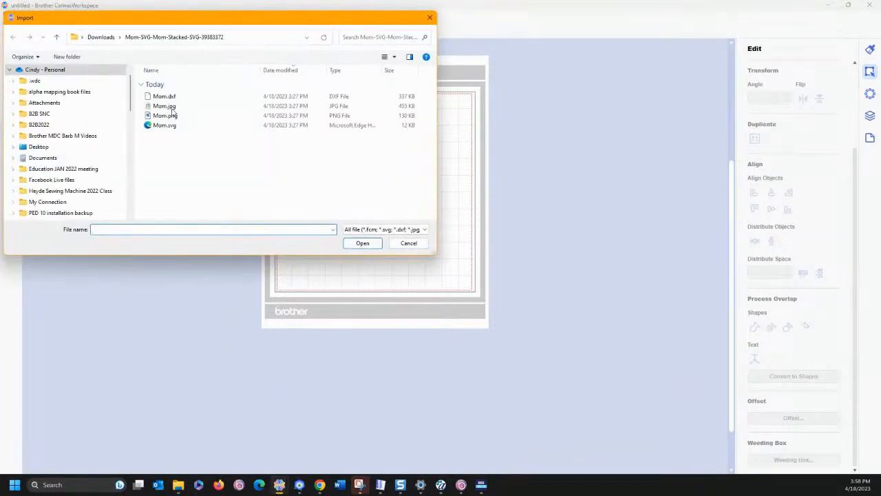
{"action": "left_click", "coordinate": [101, 38]}
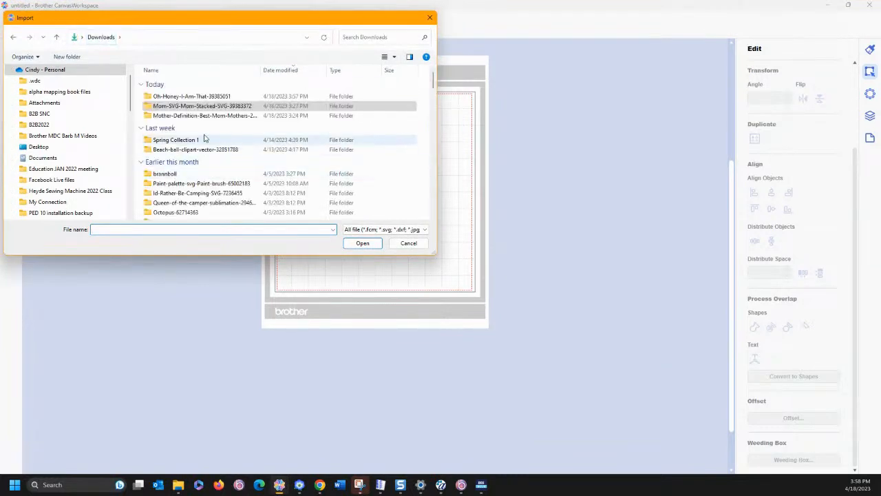
{"action": "double_click", "coordinate": [183, 97]}
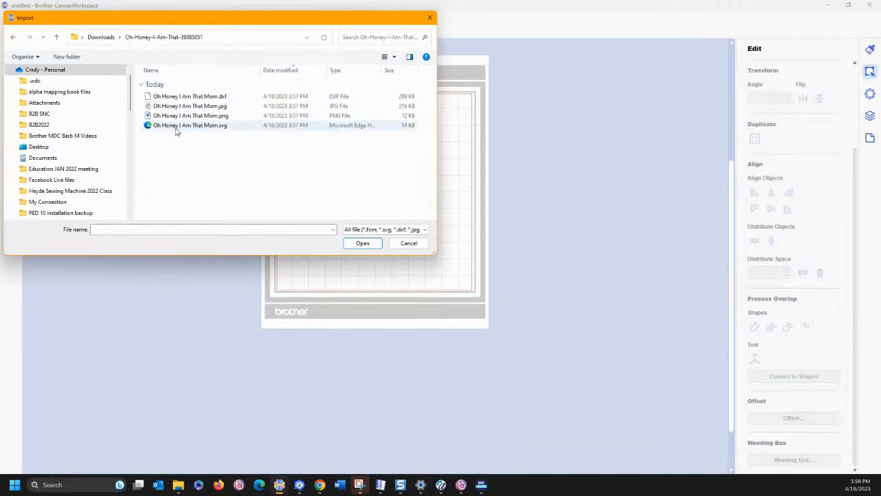
{"action": "left_click", "coordinate": [176, 131]}
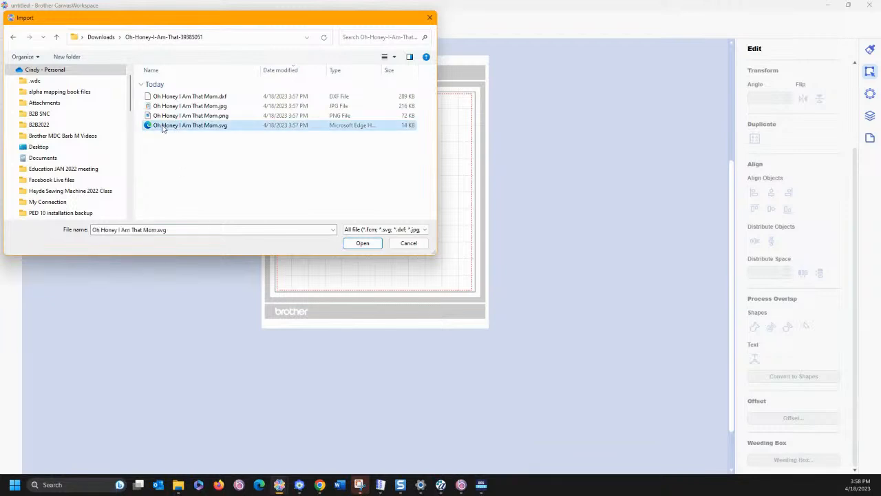
{"action": "double_click", "coordinate": [163, 129]}
{"action": "left_click_drag", "start_coordinate": [272, 87], "coordinate": [466, 185]}
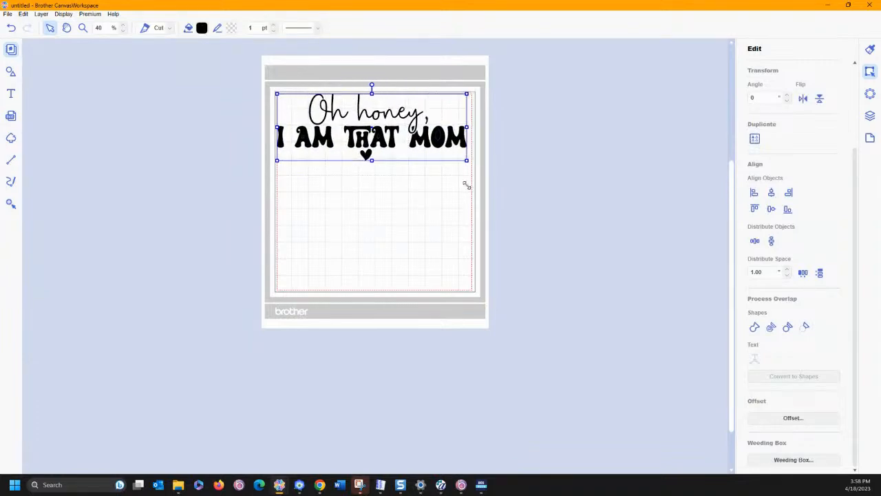
- Set the fill color of all the imported design's shapes to transparent
{"action": "left_click", "coordinate": [83, 27]}
{"action": "left_click_drag", "start_coordinate": [268, 104], "coordinate": [471, 175]}
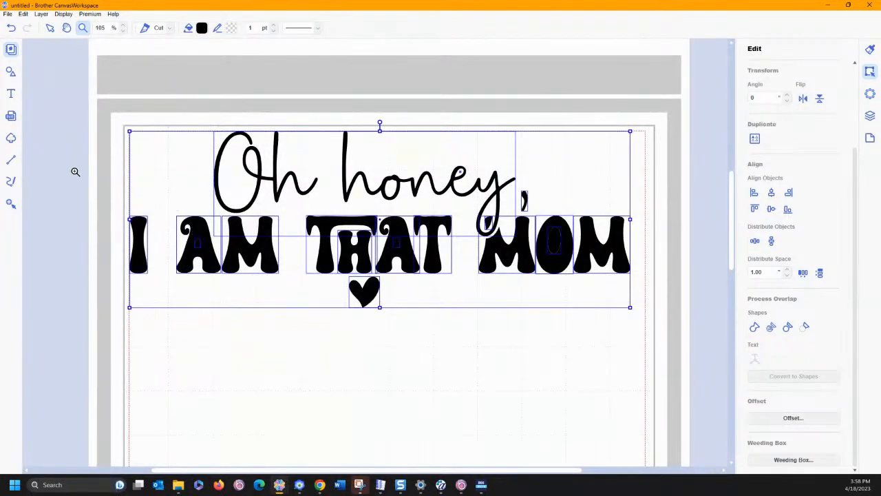
{"action": "left_click_drag", "start_coordinate": [90, 177], "coordinate": [688, 374]}
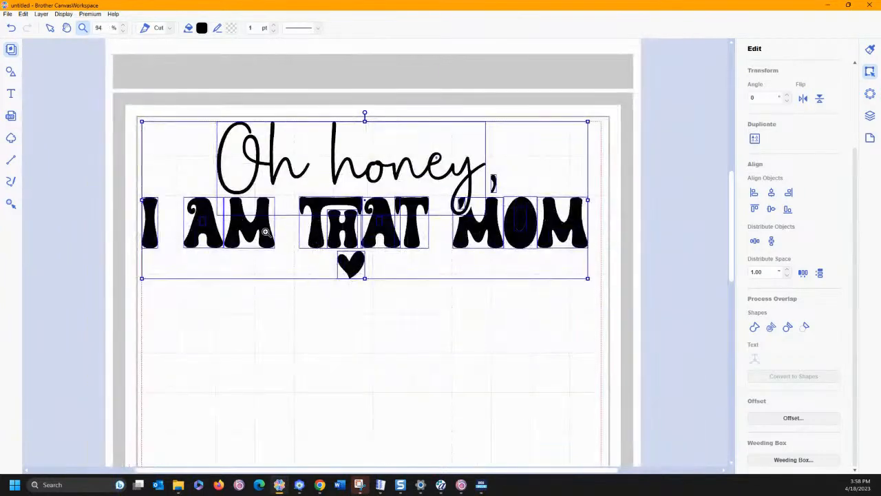
{"action": "left_click_drag", "start_coordinate": [132, 114], "coordinate": [637, 310]}
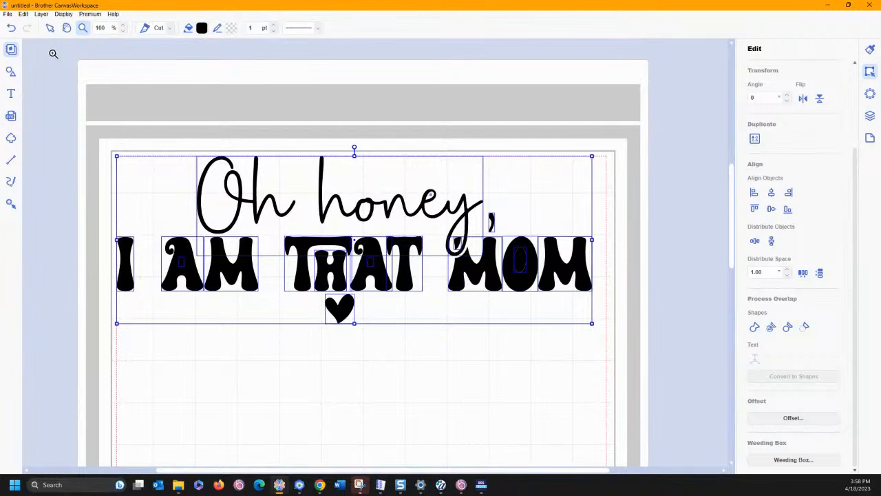
{"action": "left_click", "coordinate": [50, 28]}
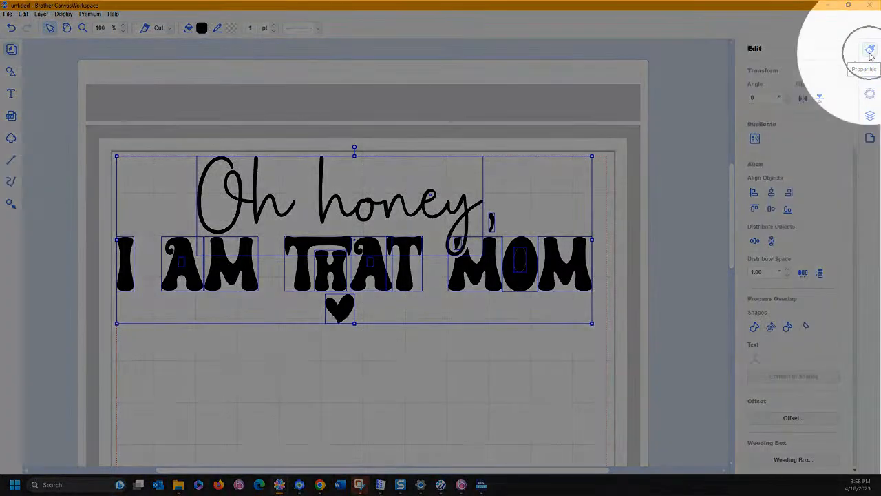
{"action": "left_click", "coordinate": [870, 52]}
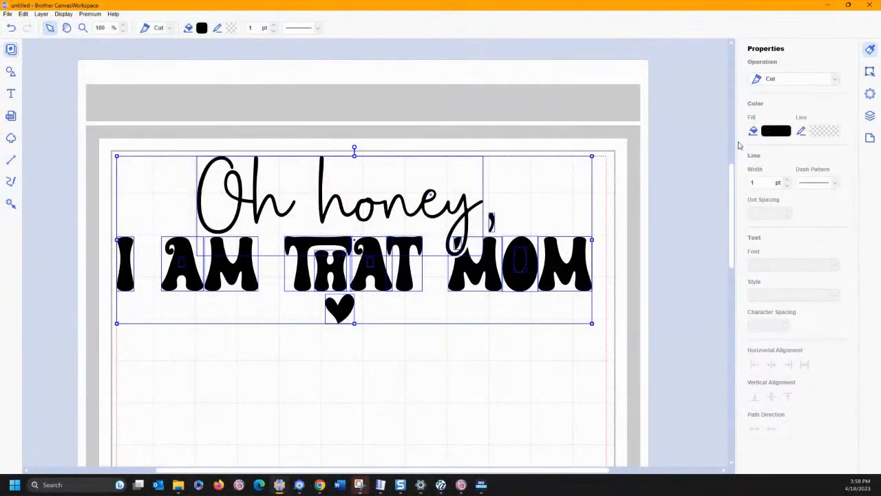
{"action": "left_click", "coordinate": [776, 131]}
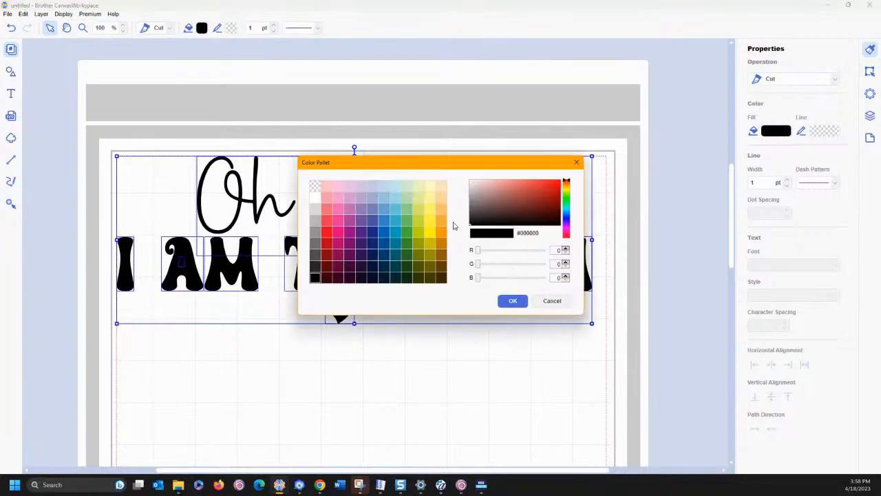
{"action": "left_click", "coordinate": [315, 187]}
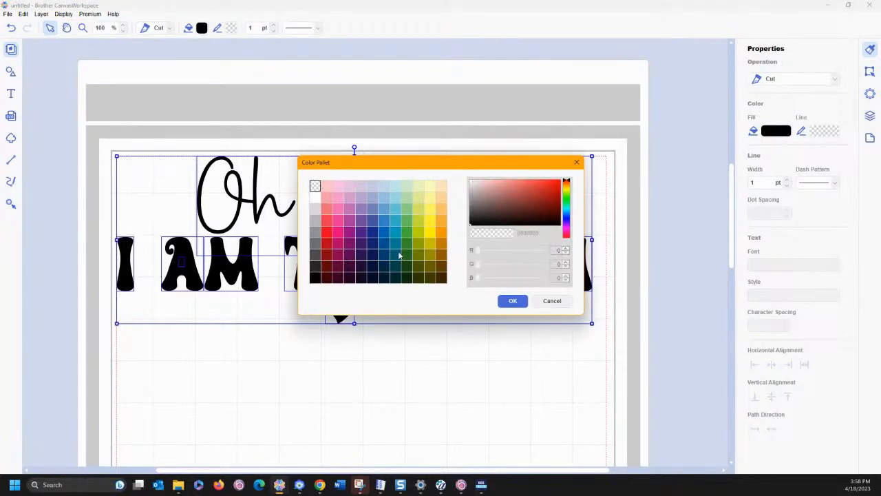
{"action": "left_click", "coordinate": [509, 303]}
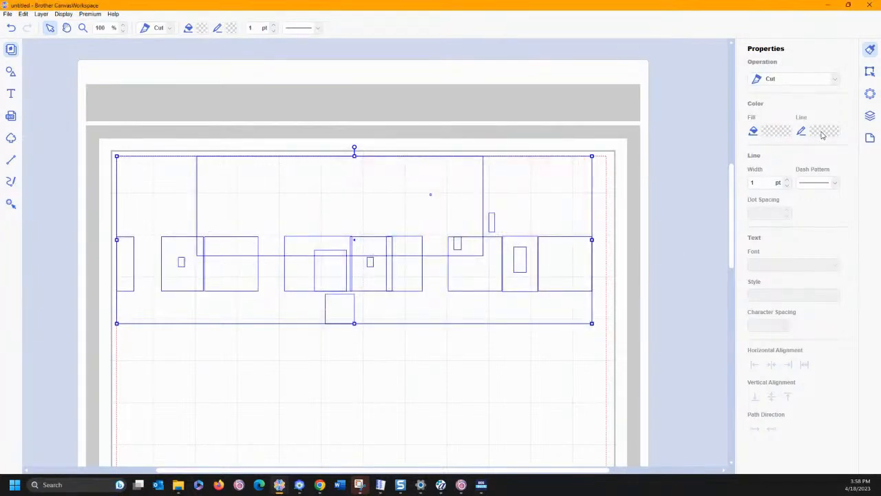
- Set the line color of all the design's shapes to black
{"action": "left_click", "coordinate": [823, 133]}
{"action": "left_click", "coordinate": [314, 277]}
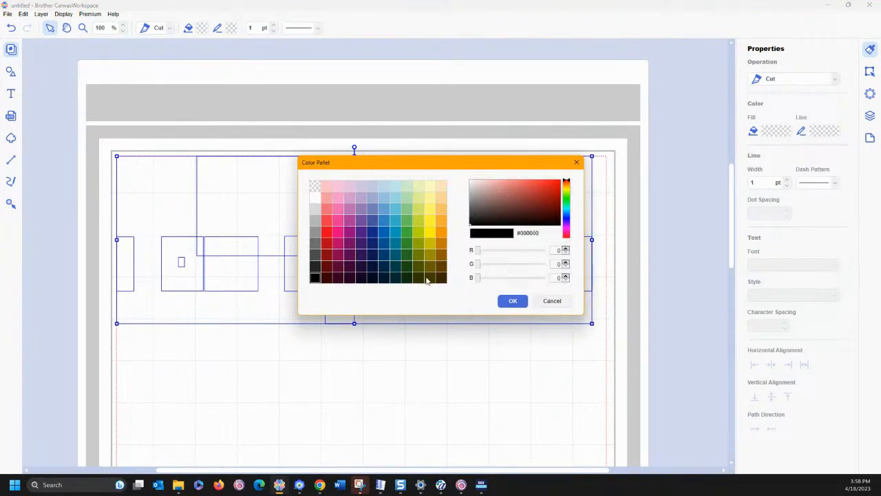
{"action": "left_click", "coordinate": [511, 301]}
- Delete the tiny stray shape inside the letter e of "honey"
{"action": "left_click", "coordinate": [498, 359]}
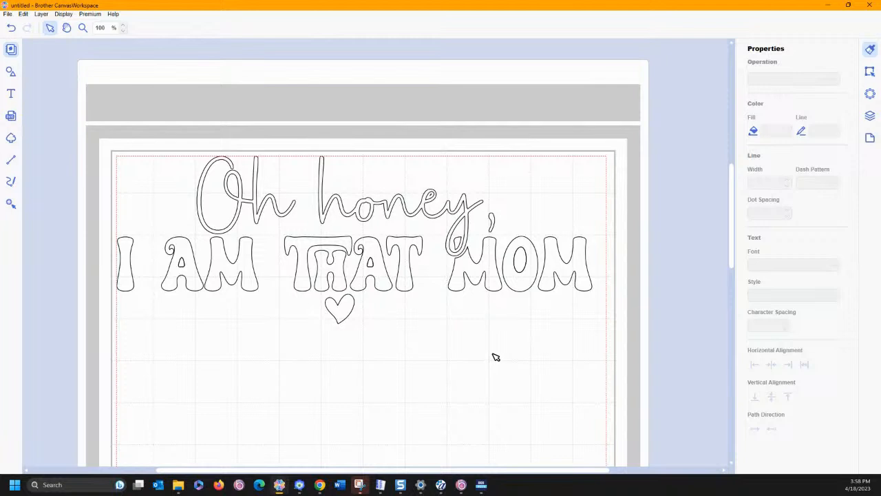
{"action": "left_click", "coordinate": [430, 195]}
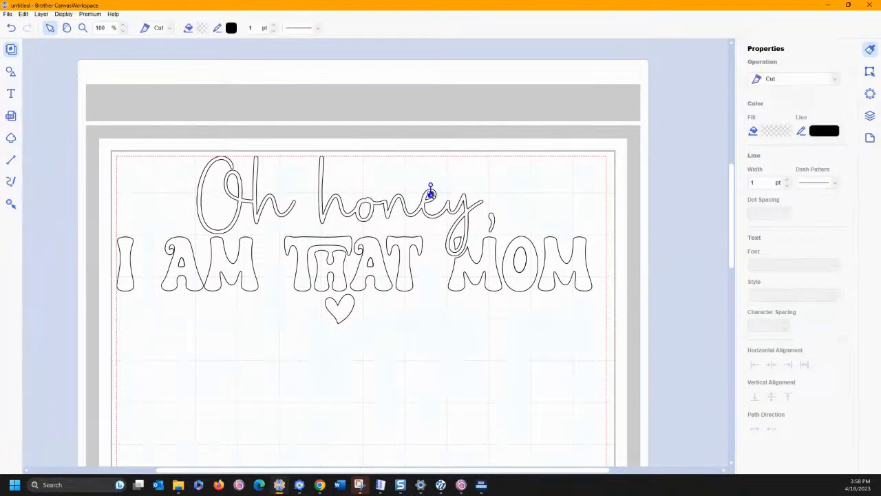
{"action": "left_click", "coordinate": [378, 394]}
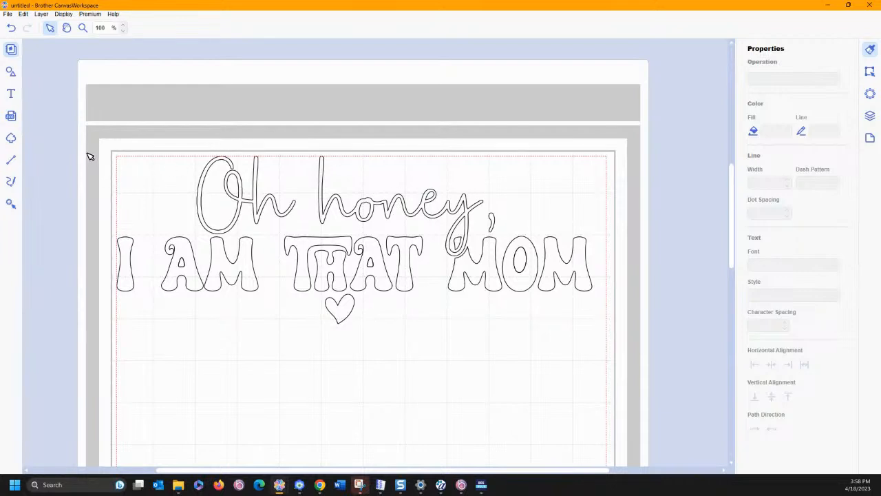
- Try grouping all the shapes of the design into one object, and undo the grouping
{"action": "left_click_drag", "start_coordinate": [89, 135], "coordinate": [599, 360]}
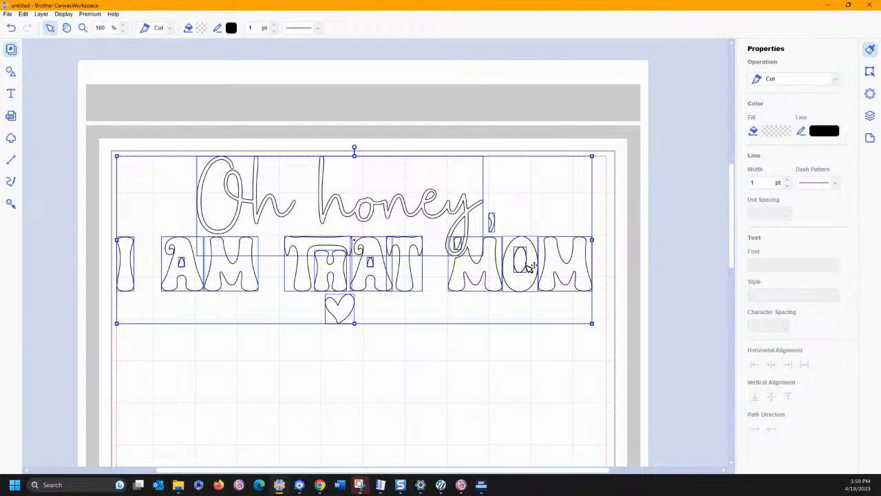
{"action": "right_click", "coordinate": [527, 267]}
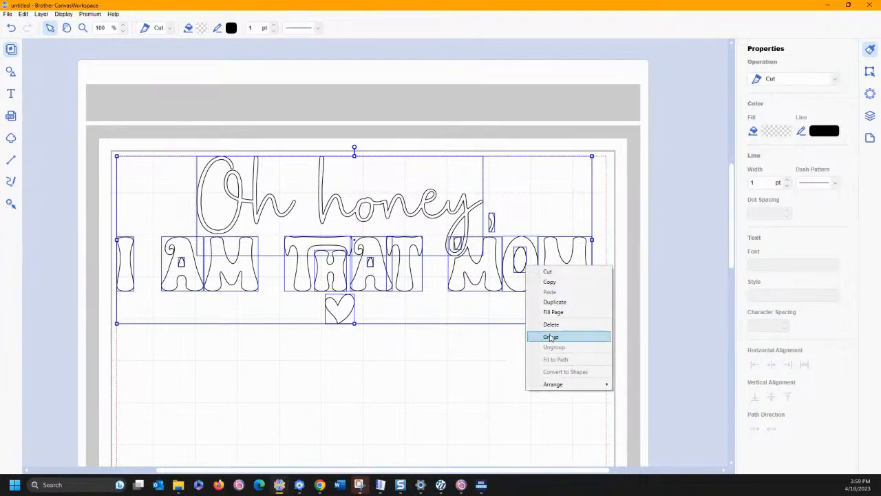
{"action": "left_click", "coordinate": [551, 337]}
{"action": "left_click", "coordinate": [474, 390]}
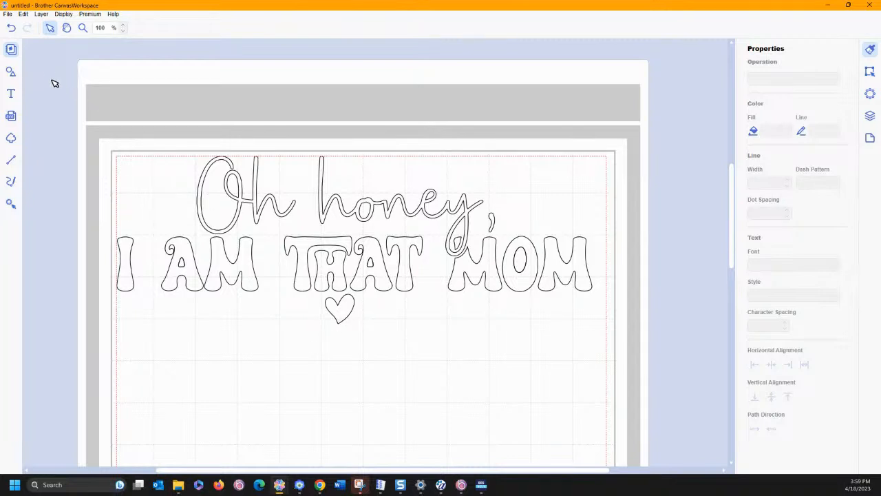
{"action": "left_click", "coordinate": [11, 28]}
- Select the "Oh honey" shape and its comma in the layer list and set their line color to red
{"action": "left_click", "coordinate": [870, 117]}
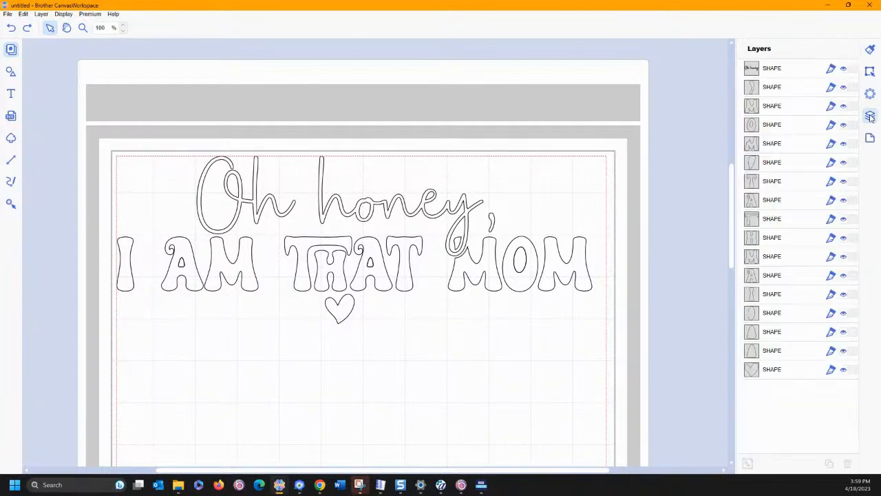
{"action": "left_click", "coordinate": [755, 69]}
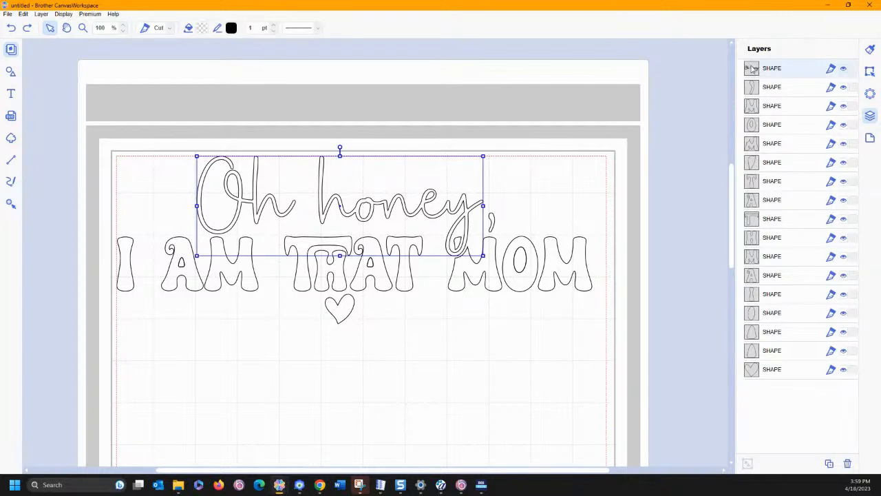
{"action": "left_click", "coordinate": [749, 91], "text": "shift"}
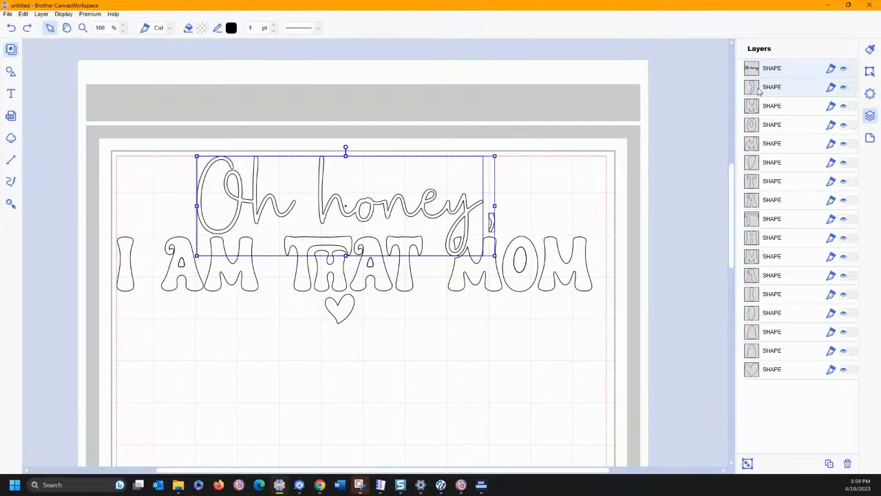
{"action": "left_click", "coordinate": [870, 49]}
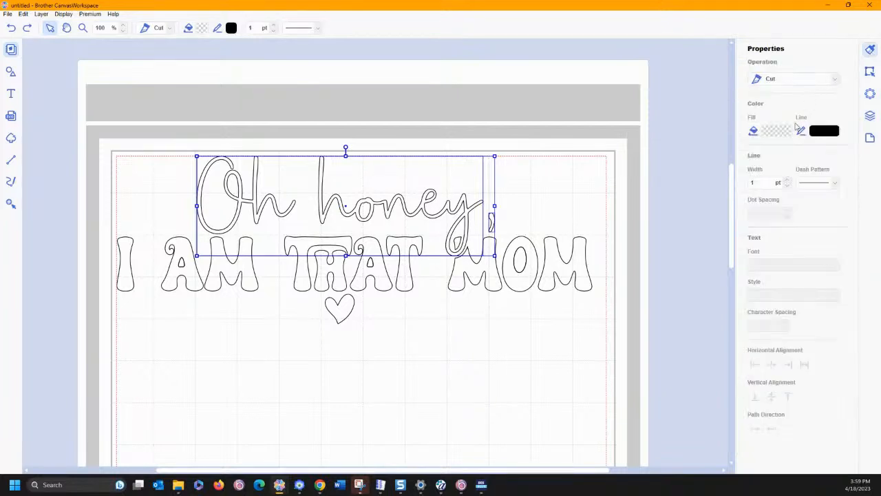
{"action": "left_click", "coordinate": [823, 133]}
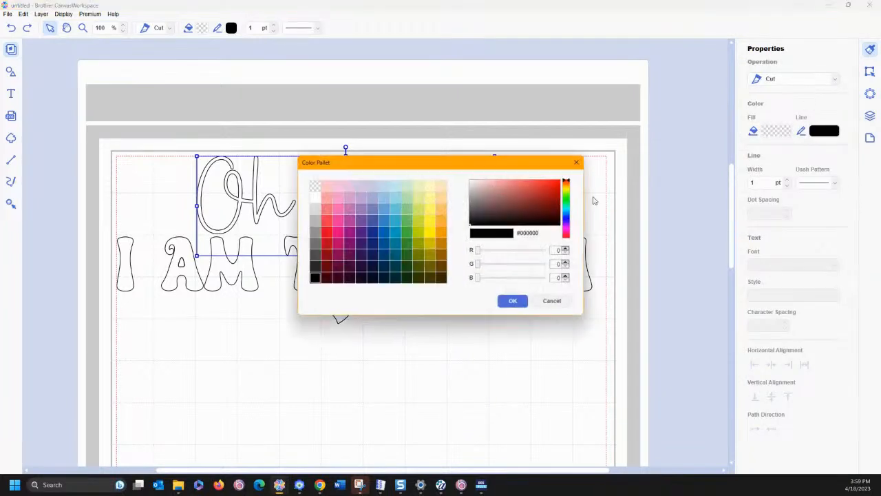
{"action": "left_click", "coordinate": [331, 219]}
{"action": "left_click", "coordinate": [519, 300]}
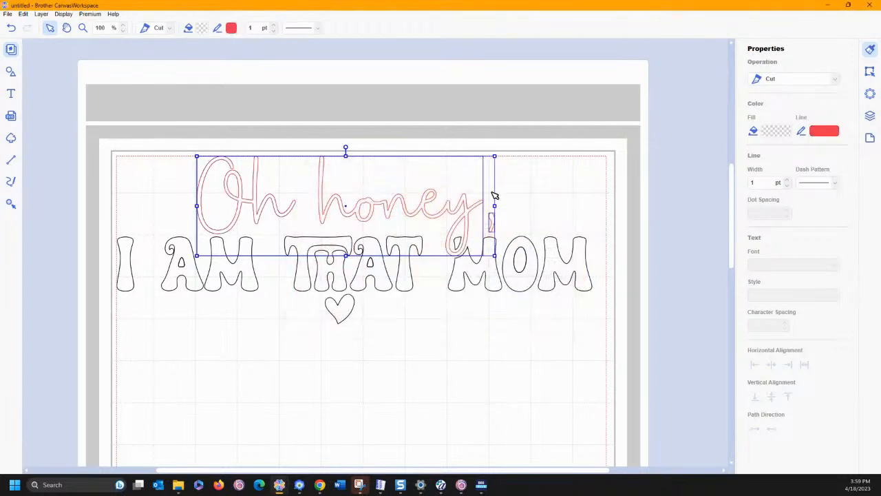
- Group "Oh honey" with its comma, and move the heart's layer directly below that group
{"action": "right_click", "coordinate": [430, 201]}
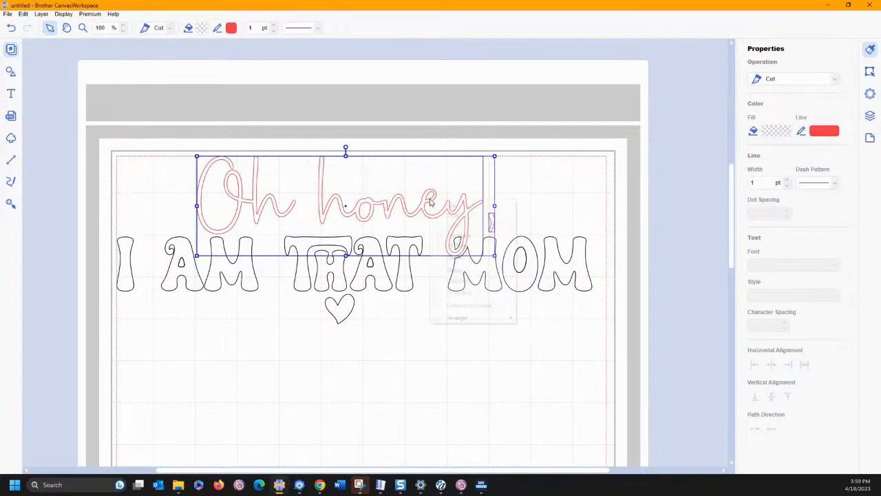
{"action": "left_click", "coordinate": [465, 277]}
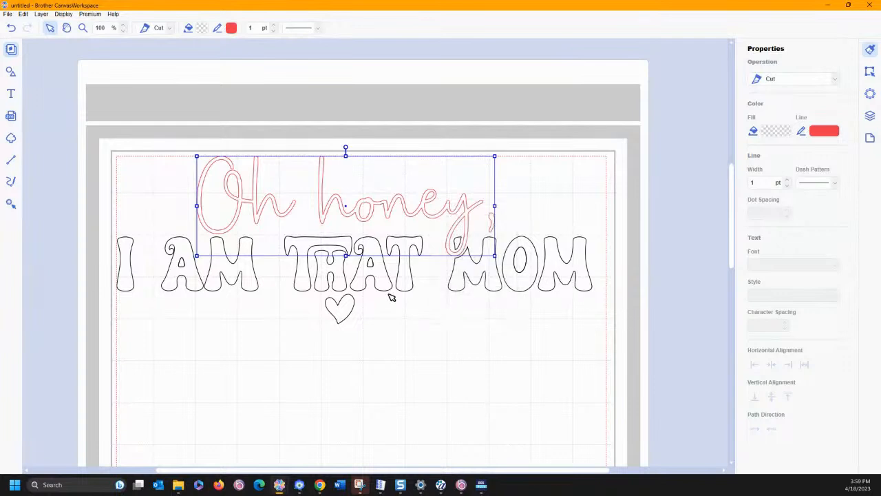
{"action": "left_click", "coordinate": [869, 116]}
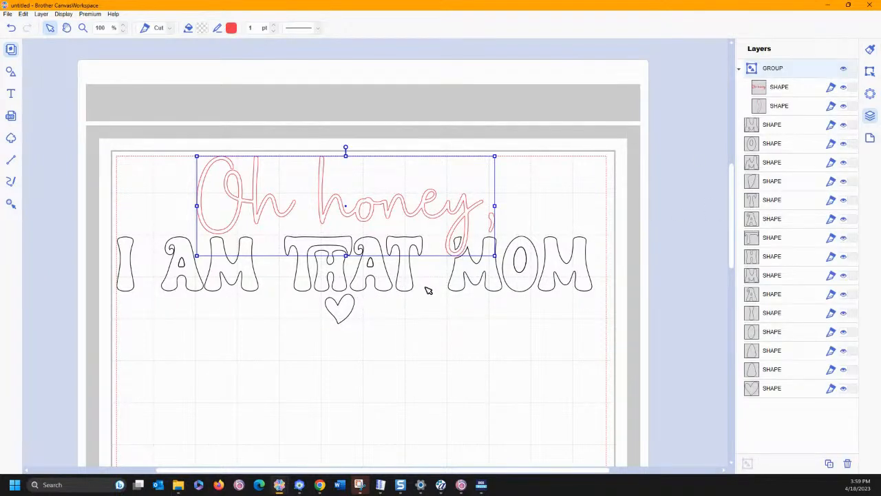
{"action": "left_click_drag", "start_coordinate": [751, 391], "coordinate": [757, 124]}
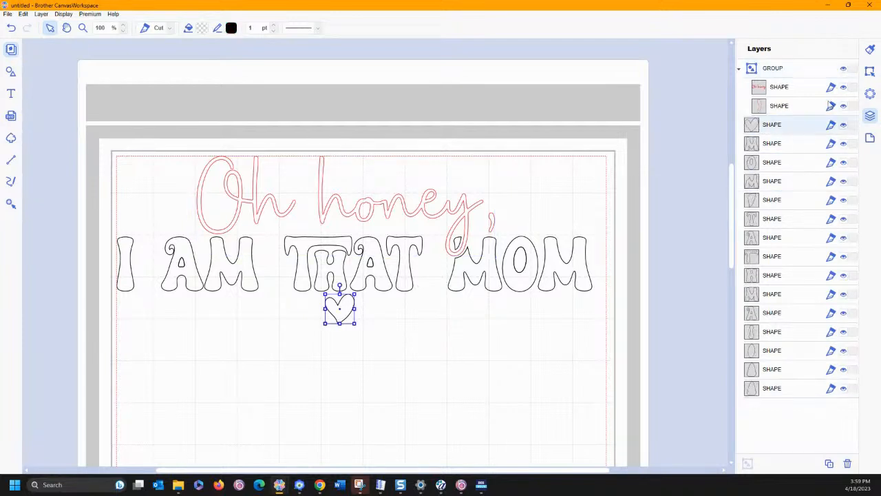
- Try filling the heart with red #EB394C, and set its fill back to transparent
{"action": "left_click", "coordinate": [870, 49]}
{"action": "left_click", "coordinate": [780, 134]}
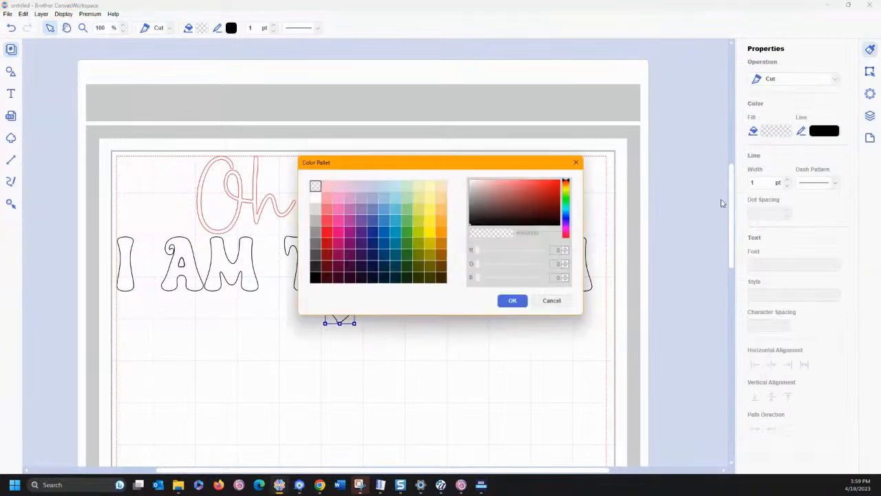
{"action": "left_click", "coordinate": [328, 221]}
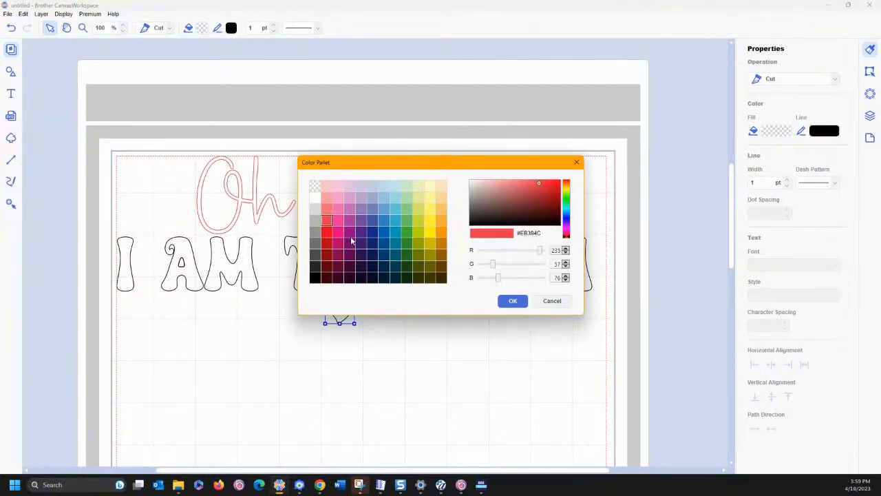
{"action": "left_click", "coordinate": [513, 301]}
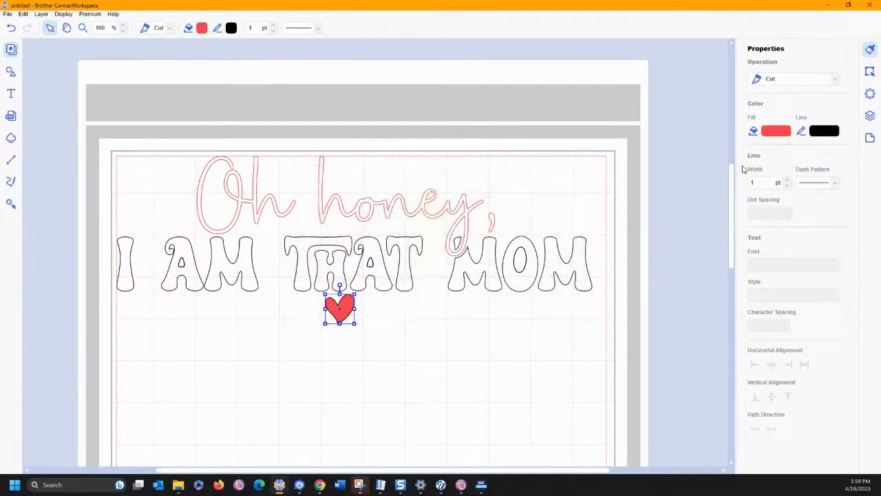
{"action": "left_click", "coordinate": [780, 134]}
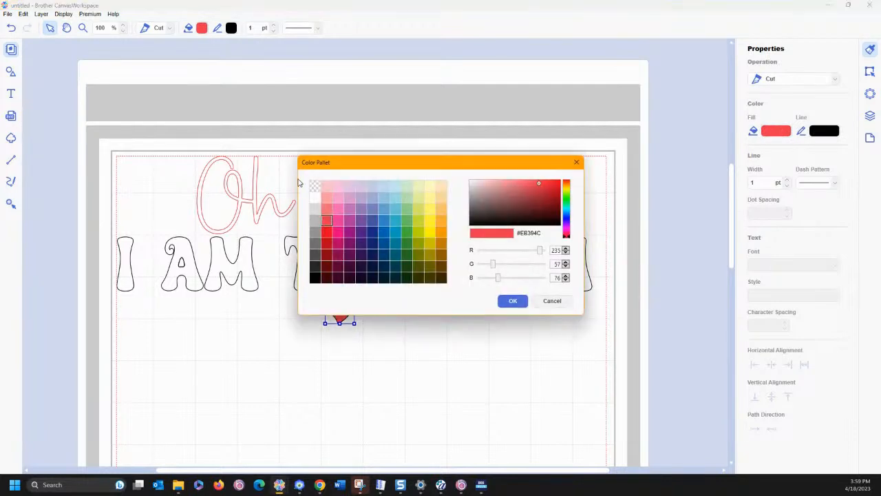
{"action": "left_click", "coordinate": [314, 186]}
{"action": "left_click", "coordinate": [523, 304]}
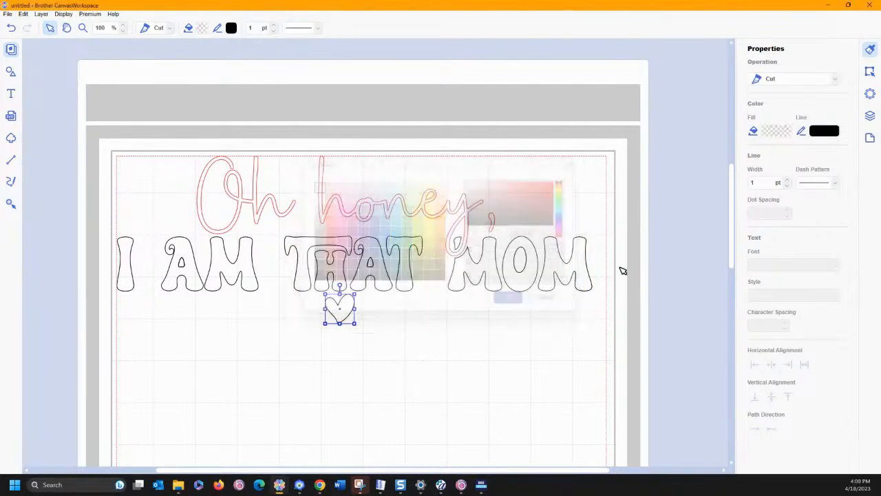
- Set the heart's line color to the same red as the "Oh honey" lettering
{"action": "left_click", "coordinate": [831, 131]}
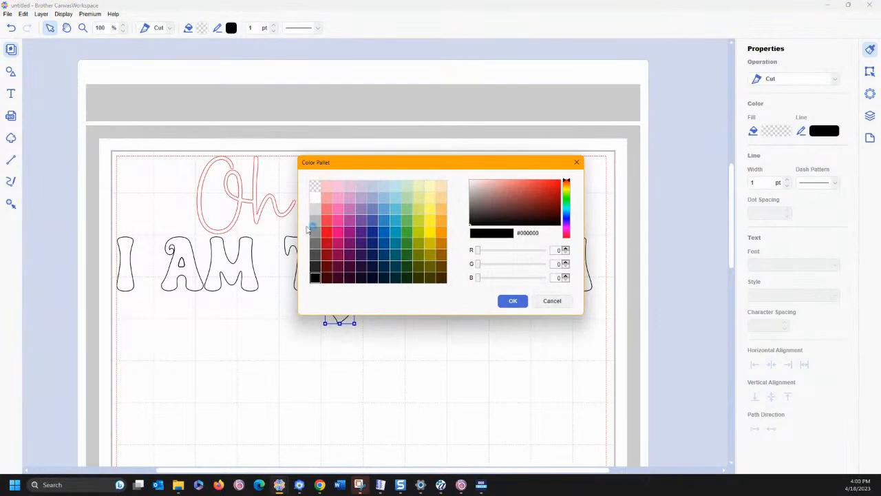
{"action": "left_click", "coordinate": [326, 220]}
{"action": "left_click", "coordinate": [513, 302]}
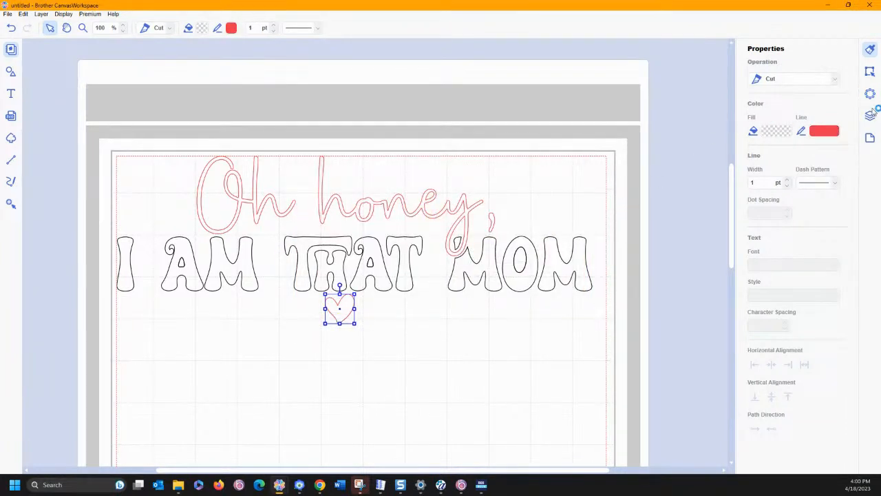
- Group the red "Oh honey," lettering with the red heart
{"action": "left_click", "coordinate": [362, 212]}
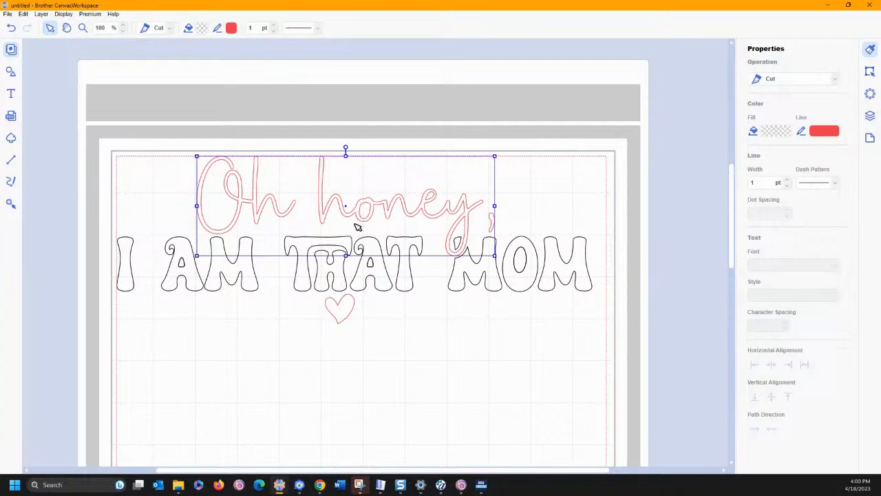
{"action": "left_click", "coordinate": [344, 305], "text": "shift"}
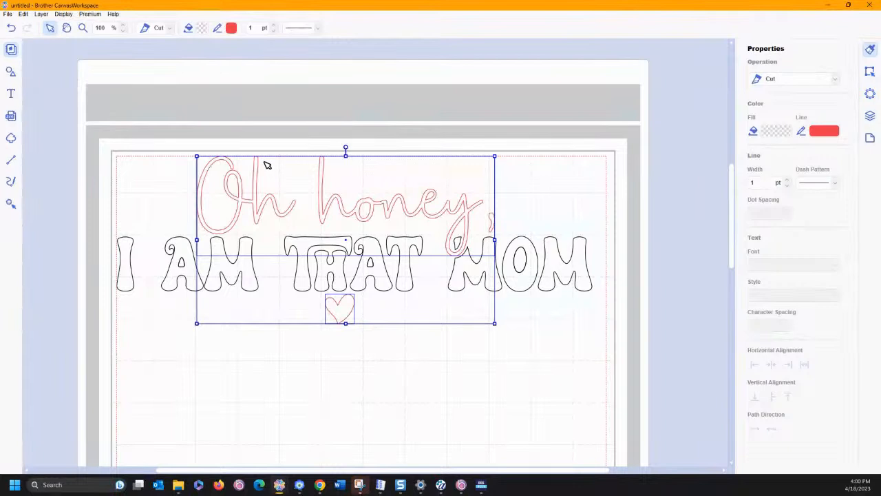
{"action": "right_click", "coordinate": [261, 203]}
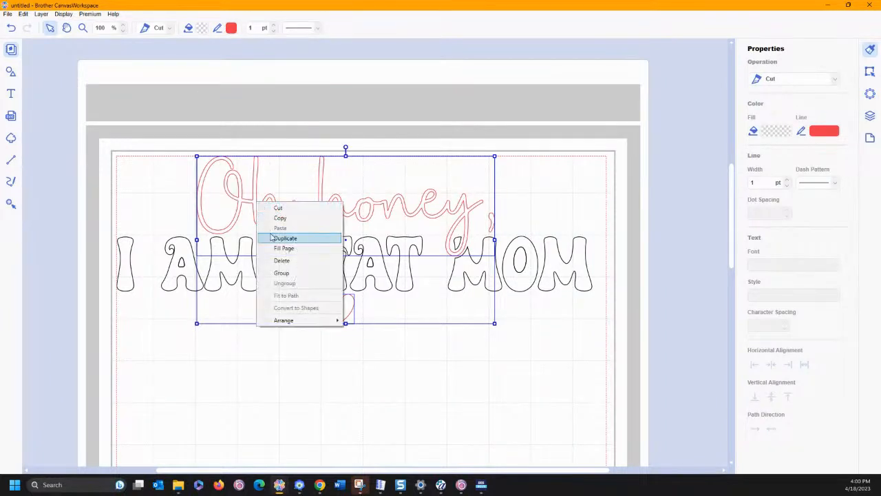
{"action": "left_click", "coordinate": [276, 272]}
{"action": "left_click", "coordinate": [316, 363]}
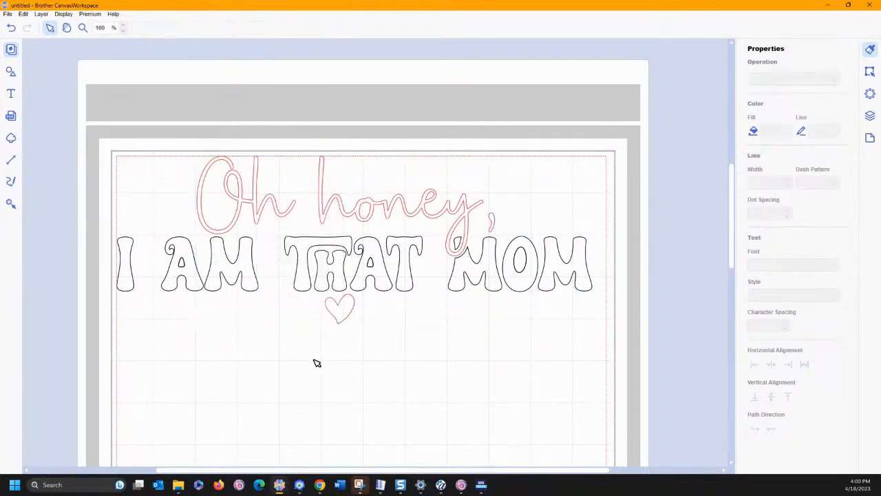
- Select all the black "I AM THAT MOM" letter shapes in the layer list and group them
{"action": "left_click", "coordinate": [870, 115]}
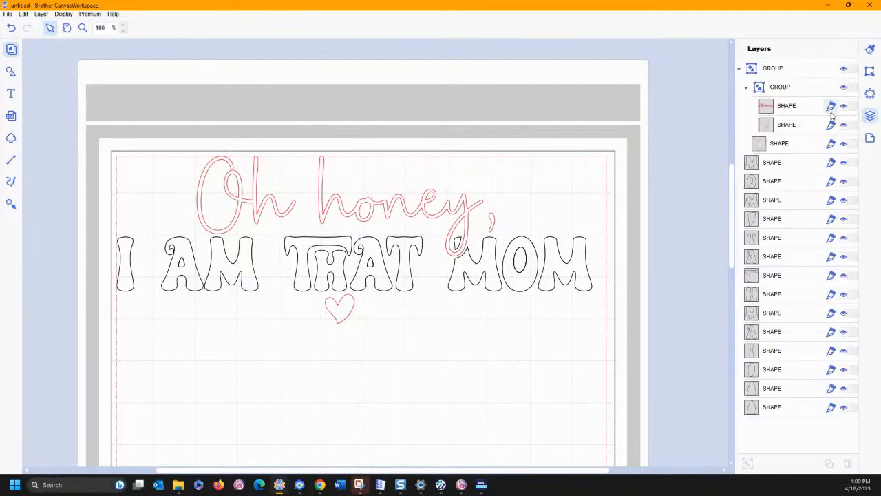
{"action": "left_click", "coordinate": [762, 162]}
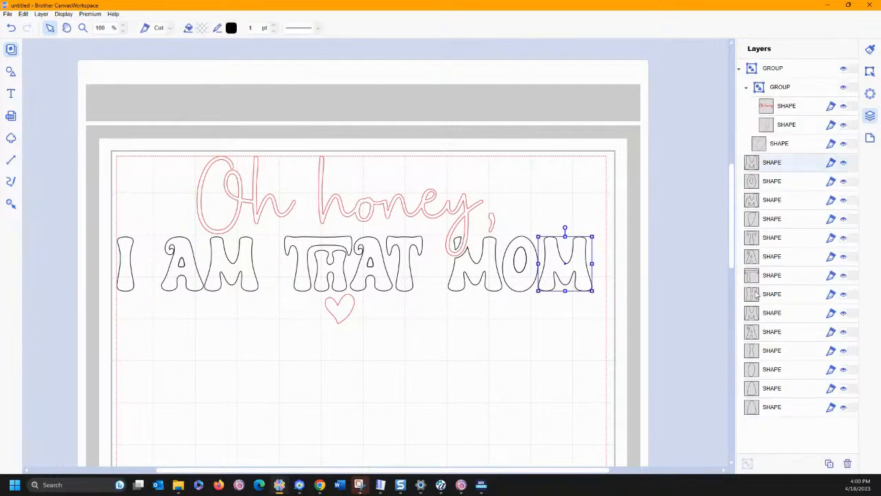
{"action": "left_click", "coordinate": [759, 408], "text": "shift"}
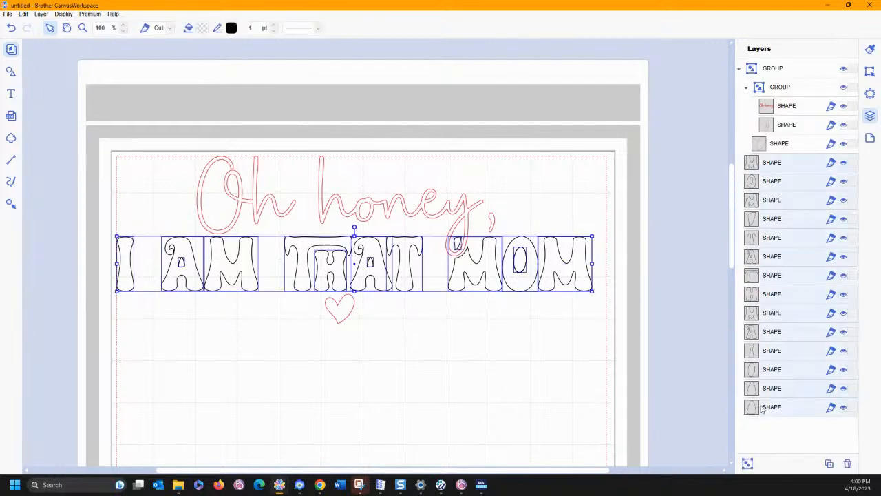
{"action": "right_click", "coordinate": [761, 163]}
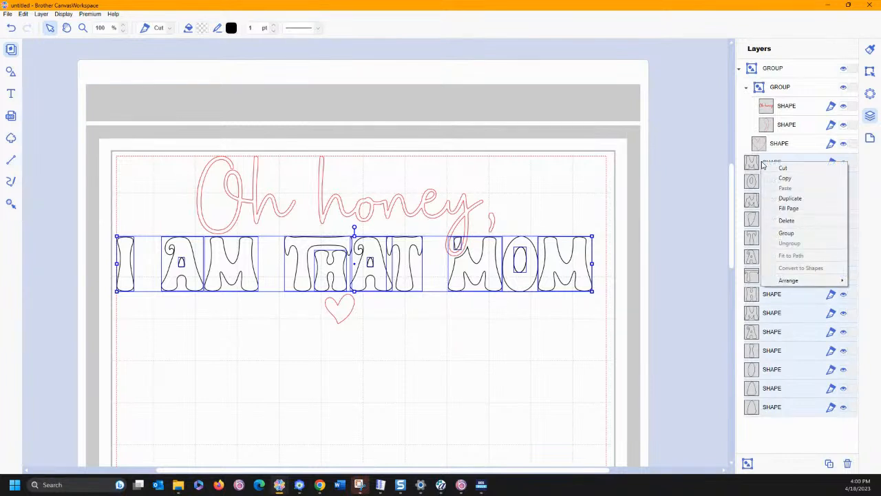
{"action": "left_click", "coordinate": [788, 233]}
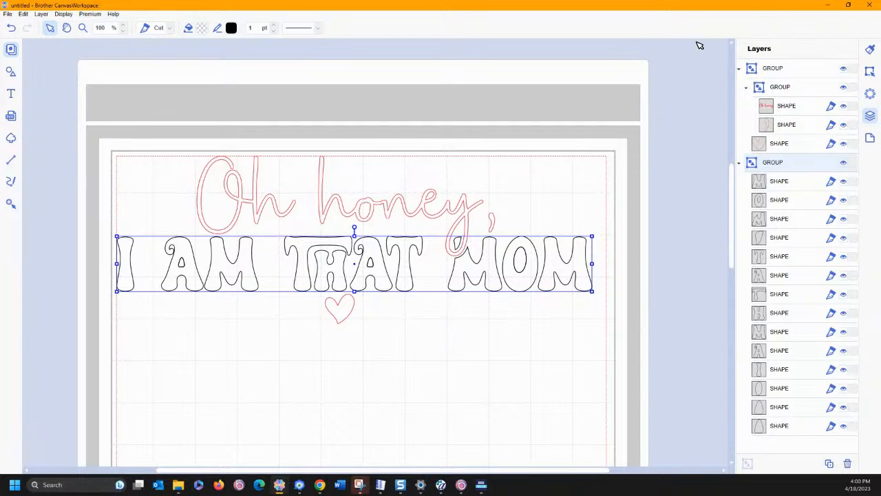
{"action": "left_click", "coordinate": [682, 122]}
- Hide the outer red group containing "Oh honey," and the heart, and show it again
{"action": "left_click", "coordinate": [781, 88]}
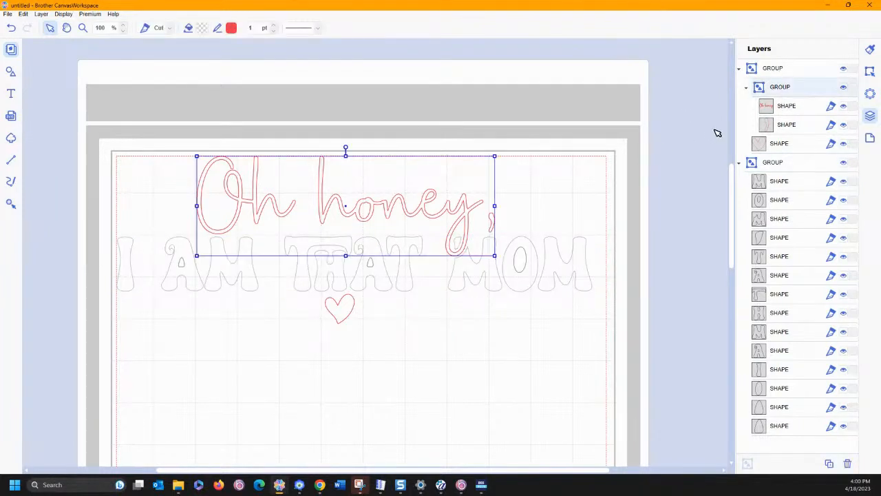
{"action": "left_click", "coordinate": [771, 70]}
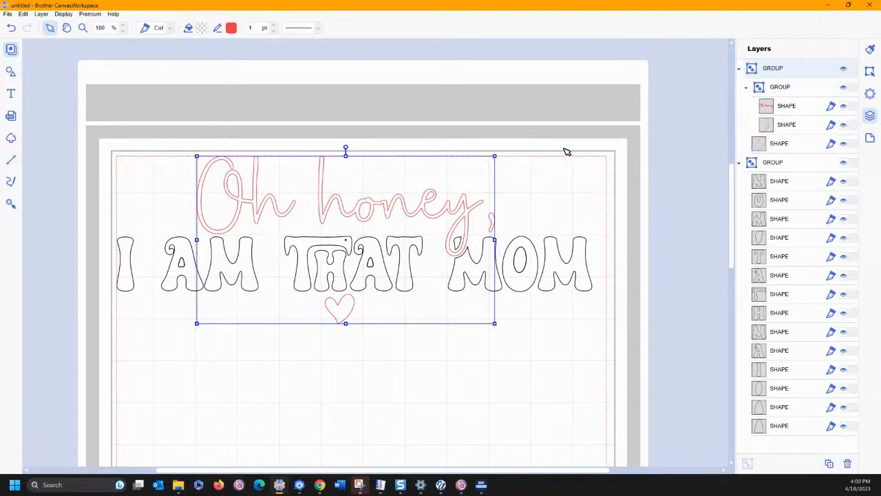
{"action": "left_click", "coordinate": [843, 69]}
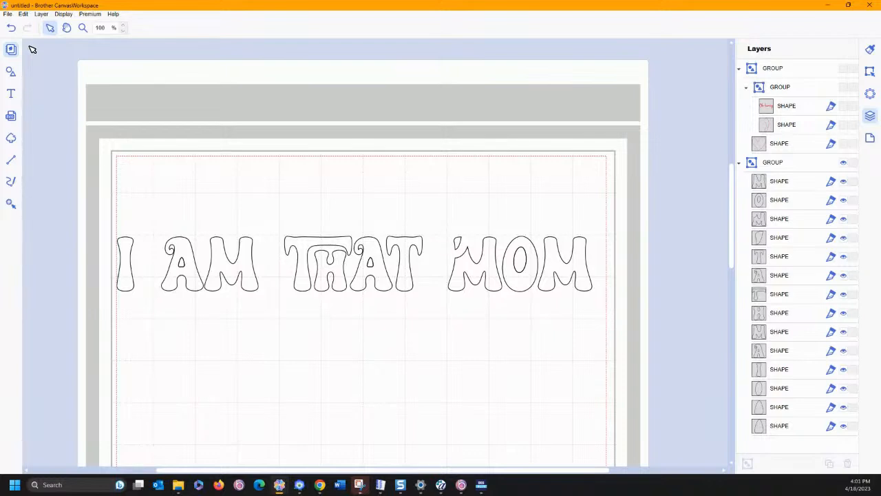
{"action": "left_click", "coordinate": [759, 74]}
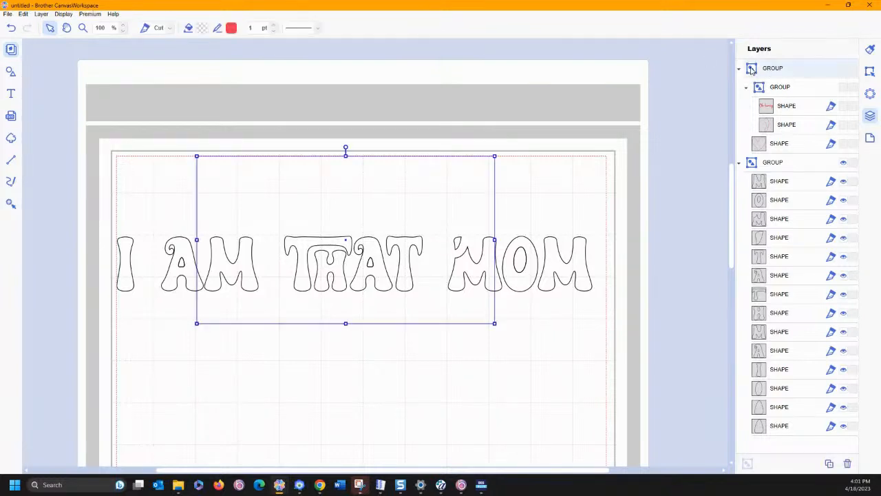
{"action": "left_click", "coordinate": [844, 69]}
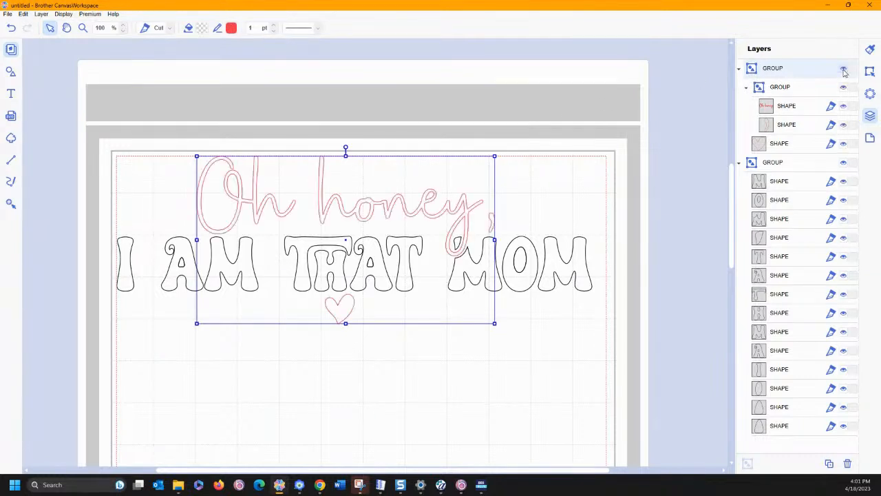
- Select the whole design, both the red and black groups, and flip it horizontally
{"action": "left_click_drag", "start_coordinate": [90, 121], "coordinate": [631, 352]}
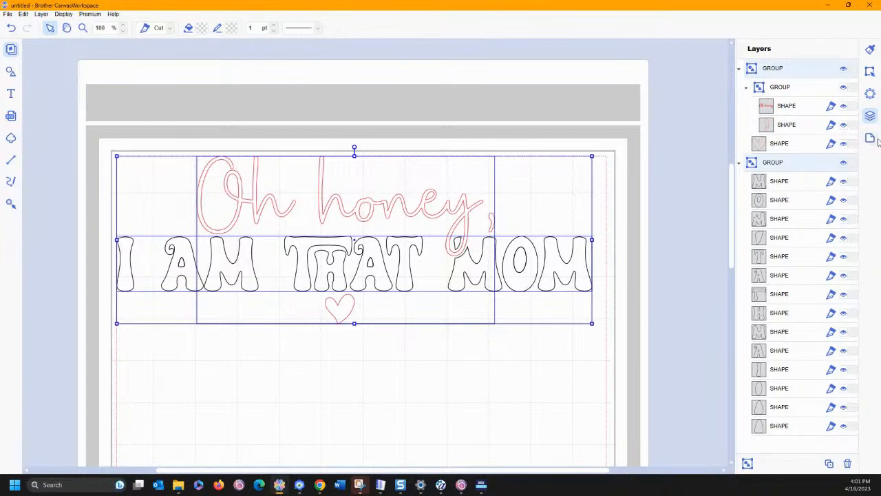
{"action": "left_click", "coordinate": [869, 73]}
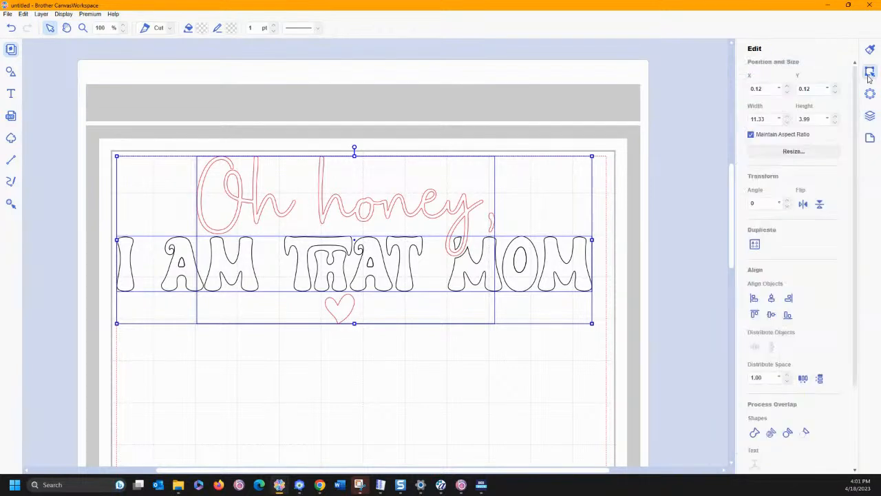
{"action": "left_click", "coordinate": [803, 204]}
{"action": "left_click", "coordinate": [665, 326]}
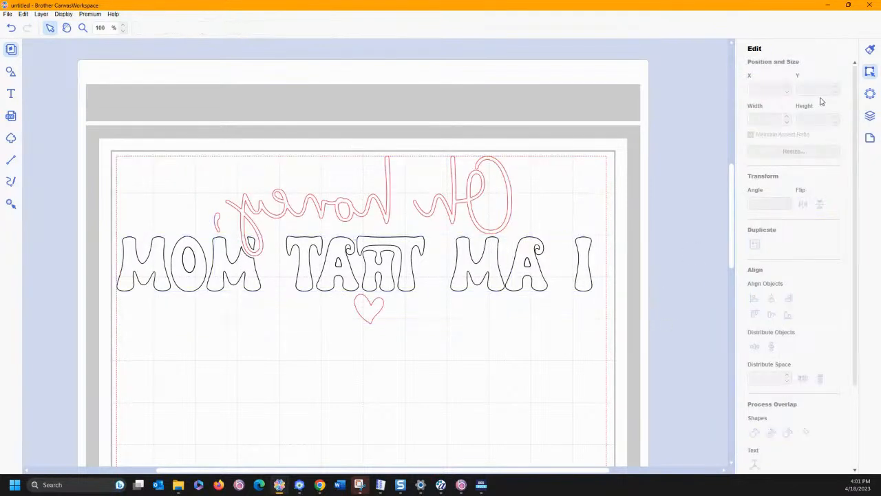
- Hide the red group and start an FCM export/transfer of the mirrored black lettering
{"action": "left_click", "coordinate": [870, 115]}
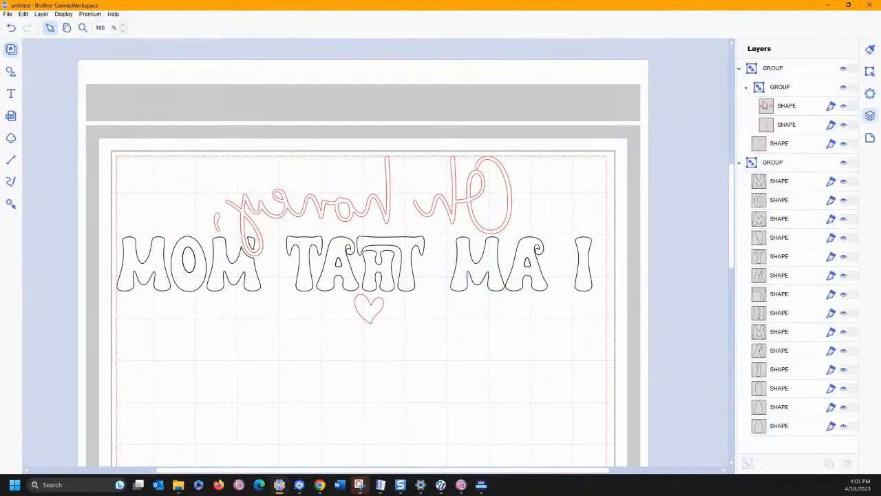
{"action": "left_click", "coordinate": [843, 69]}
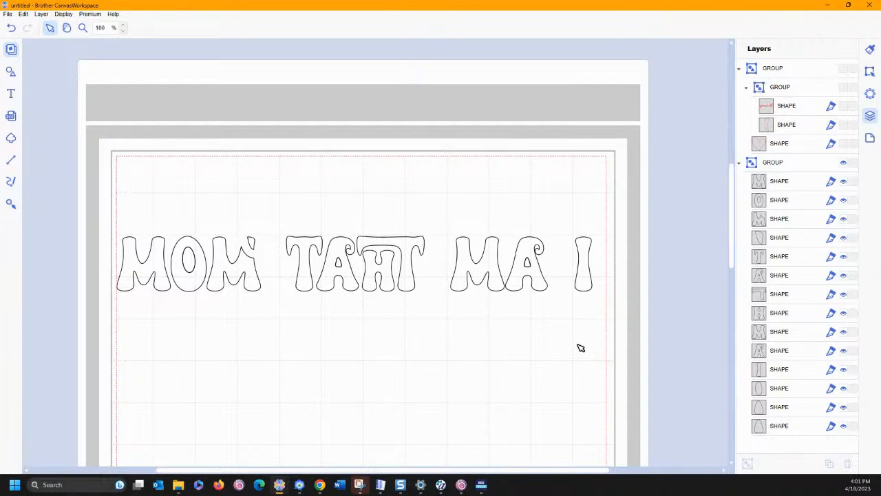
{"action": "left_click", "coordinate": [9, 14]}
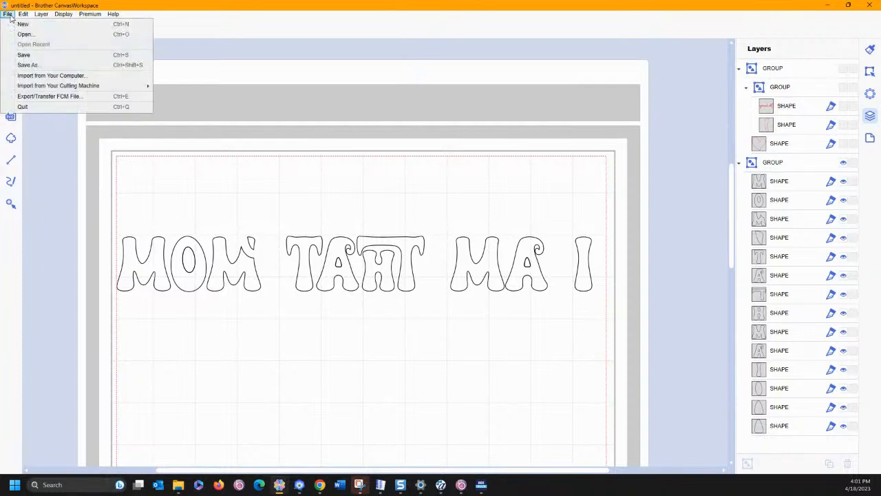
{"action": "left_click", "coordinate": [42, 97]}
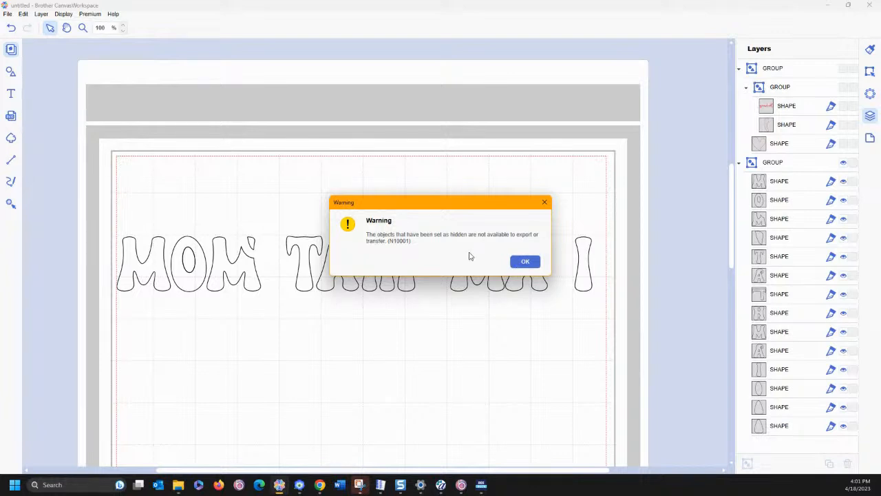
{"action": "left_click", "coordinate": [527, 261]}
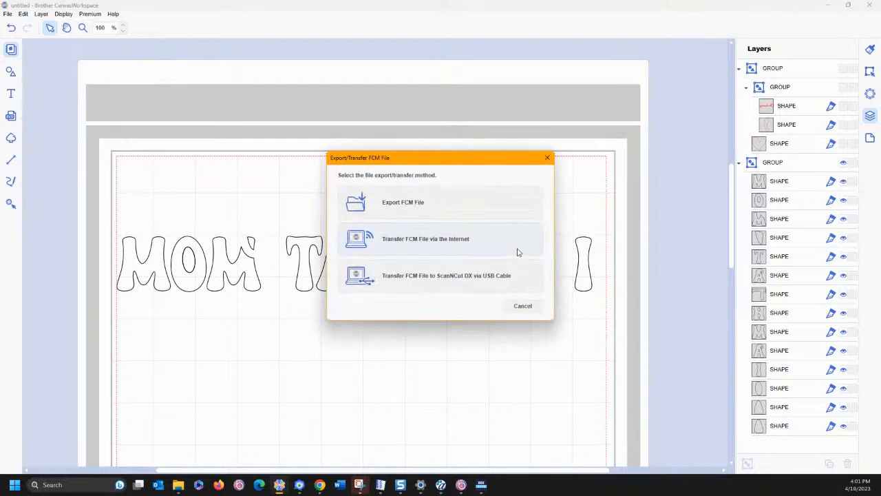
- Transfer the black lettering's FCM file to the registered machine via the Internet, retrying if the connection fails
{"action": "left_click", "coordinate": [414, 248]}
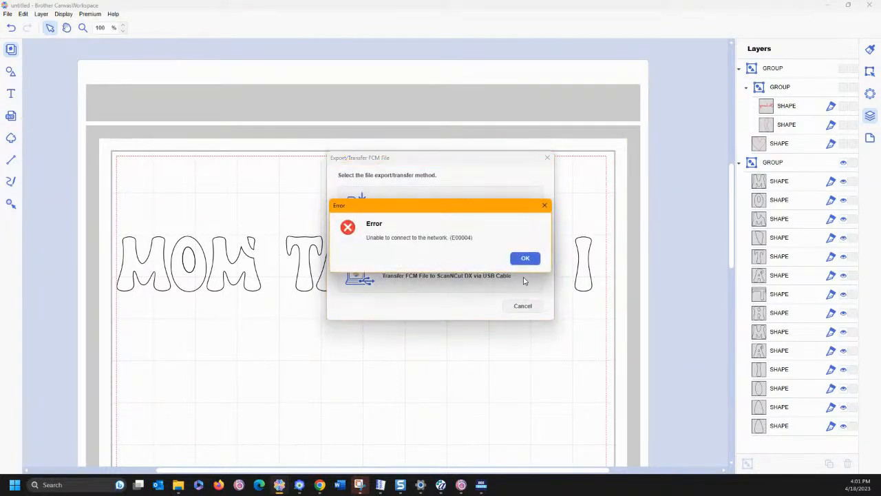
{"action": "left_click", "coordinate": [521, 258]}
{"action": "left_click", "coordinate": [369, 240]}
{"action": "left_click", "coordinate": [521, 258]}
{"action": "left_click", "coordinate": [438, 252]}
{"action": "left_click", "coordinate": [521, 258]}
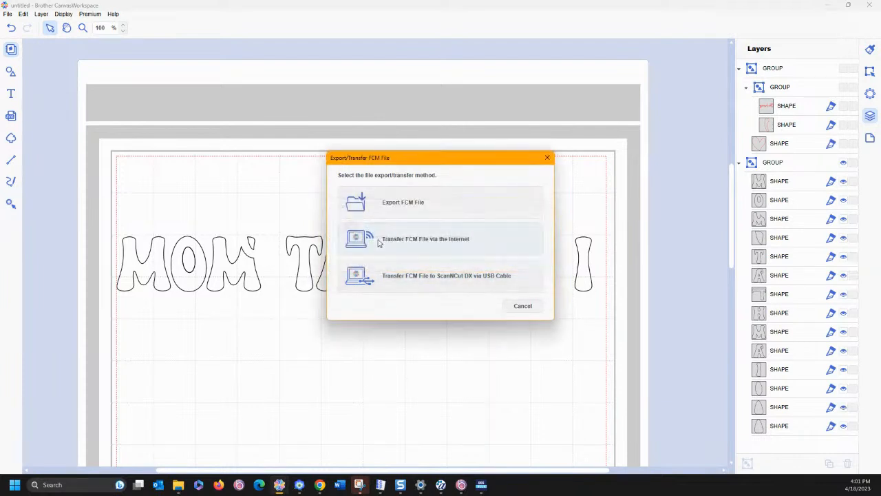
{"action": "left_click", "coordinate": [381, 241]}
{"action": "left_click", "coordinate": [523, 258]}
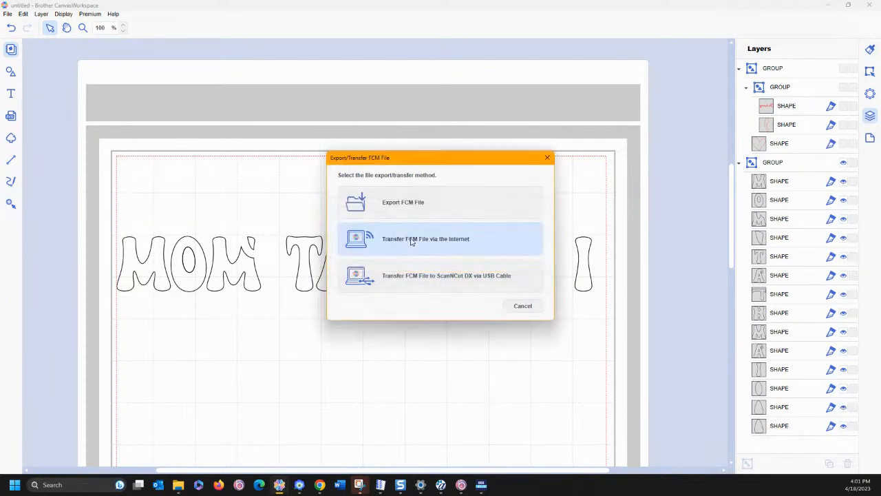
{"action": "left_click", "coordinate": [411, 240]}
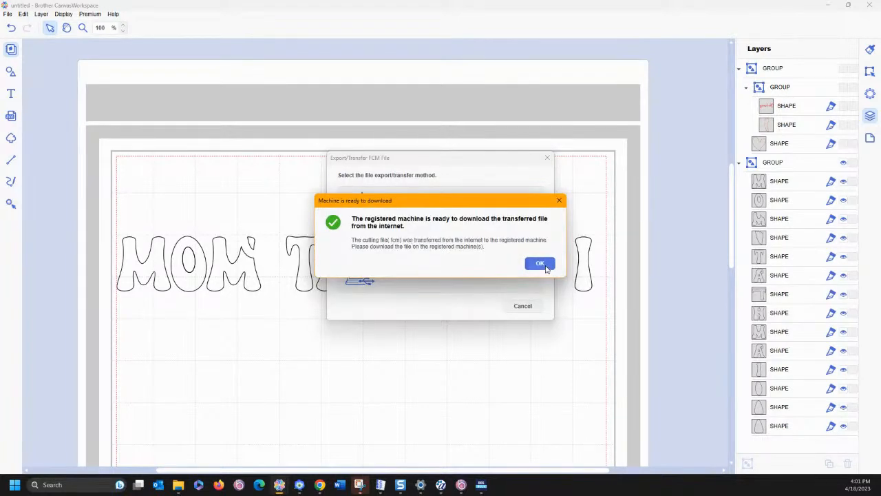
{"action": "left_click", "coordinate": [539, 264]}
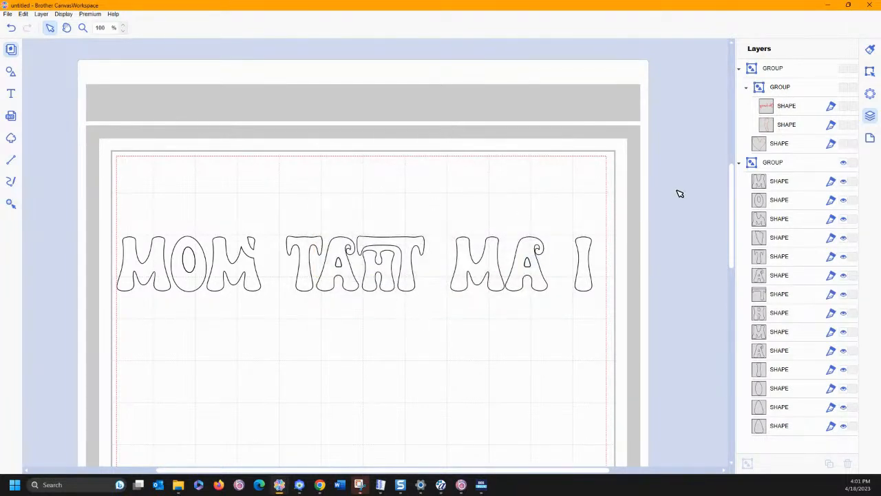
- Switch visibility from the black group to the red group, and transfer the red group as an FCM file via the Internet
{"action": "left_click", "coordinate": [843, 163]}
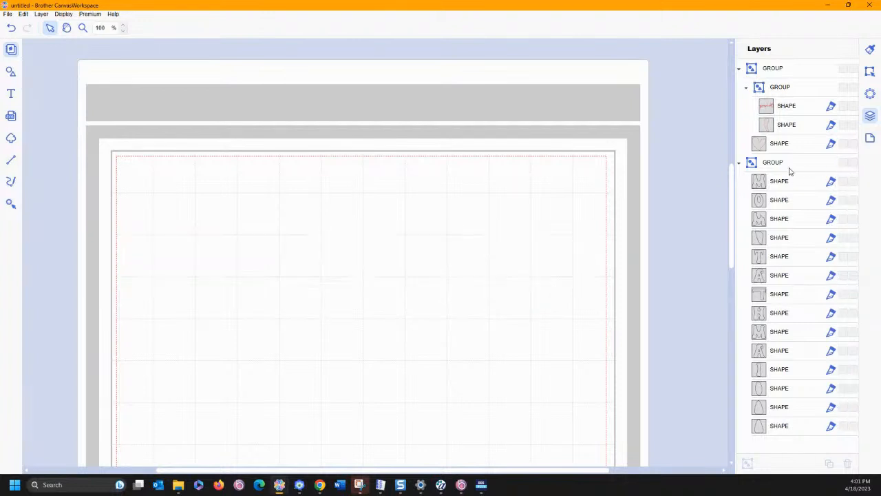
{"action": "left_click", "coordinate": [843, 69]}
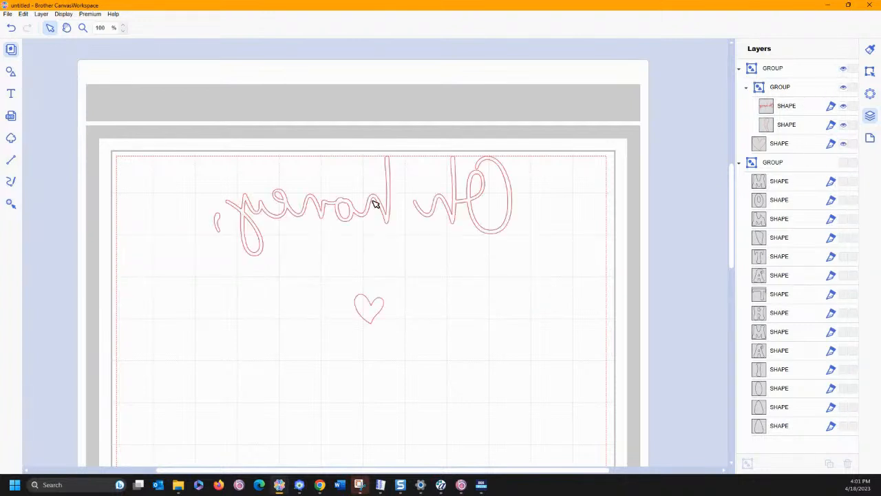
{"action": "left_click", "coordinate": [8, 15]}
{"action": "mouse_move", "coordinate": [22, 13]}
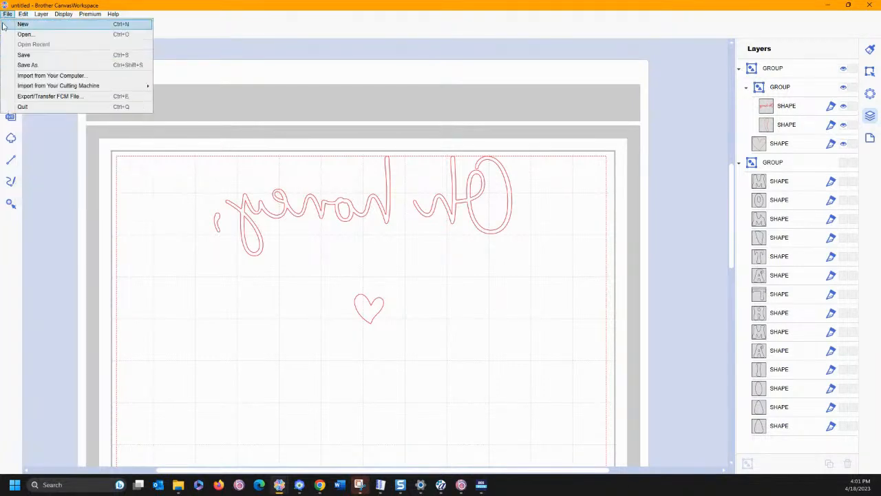
{"action": "left_click", "coordinate": [20, 99]}
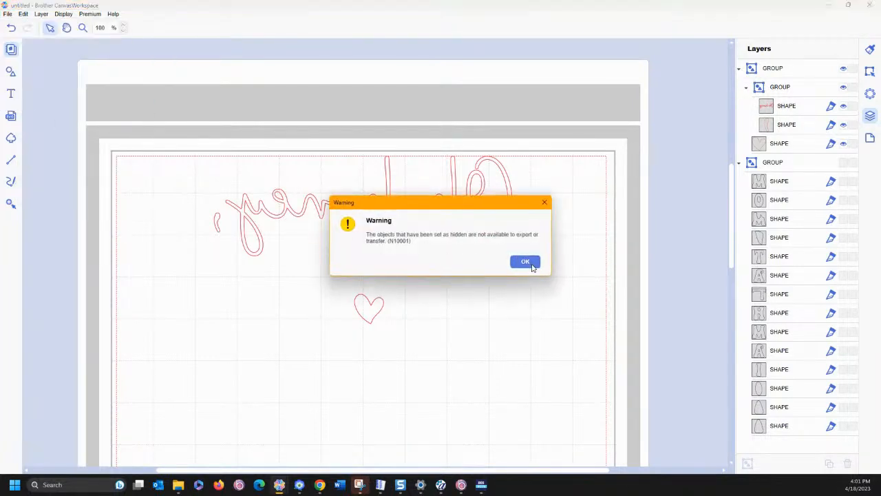
{"action": "left_click", "coordinate": [523, 261]}
{"action": "left_click", "coordinate": [408, 244]}
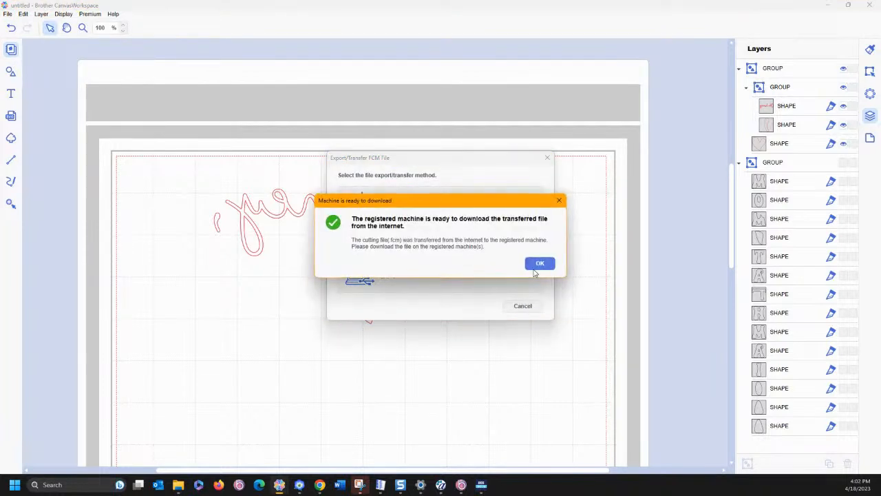
{"action": "left_click", "coordinate": [535, 266]}
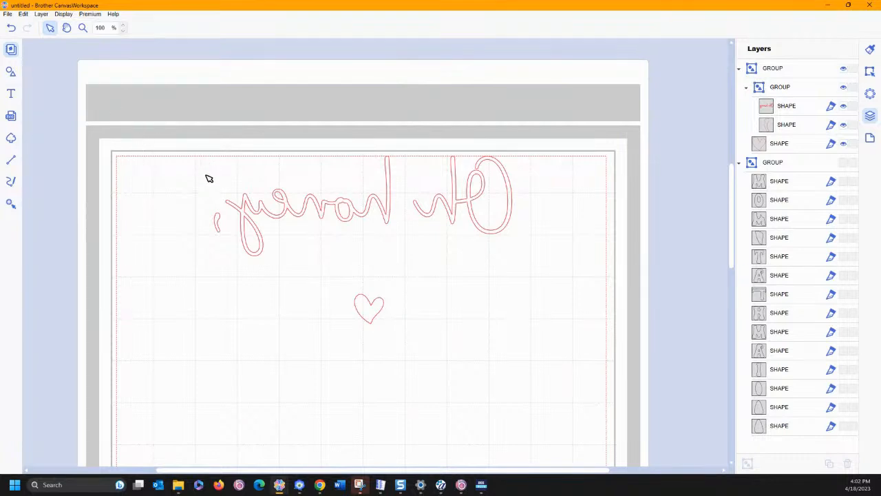
- Try adding a weeding box around the mirrored red lettering and heart, and undo it
{"action": "left_click", "coordinate": [275, 219]}
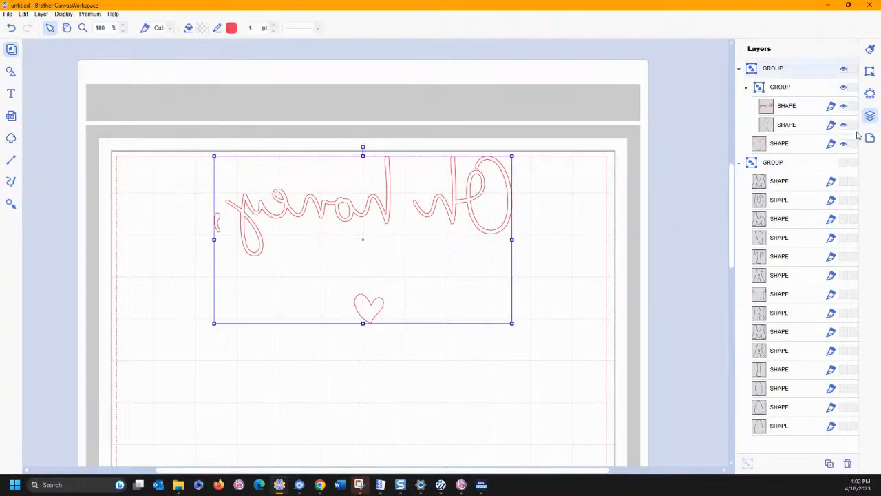
{"action": "left_click", "coordinate": [871, 74]}
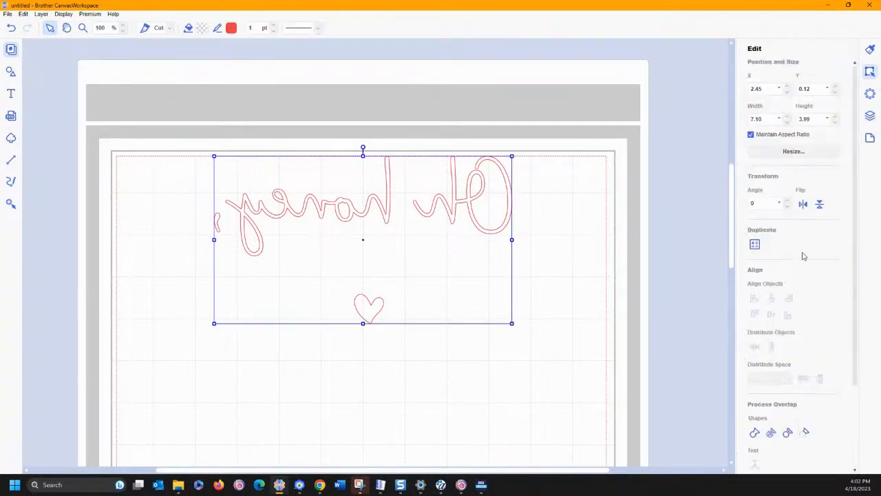
{"action": "scroll", "coordinate": [802, 255], "scroll_direction": "down", "scroll_amount": 3}
{"action": "left_click", "coordinate": [798, 462]}
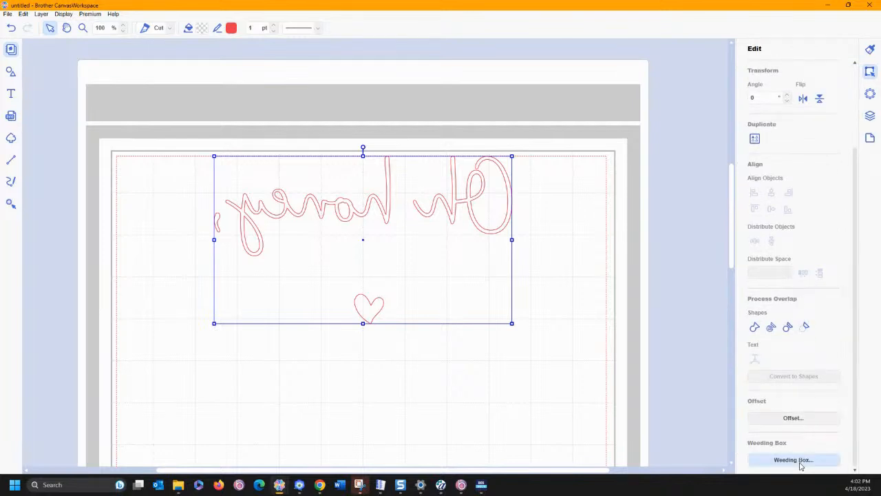
{"action": "left_click", "coordinate": [491, 284]}
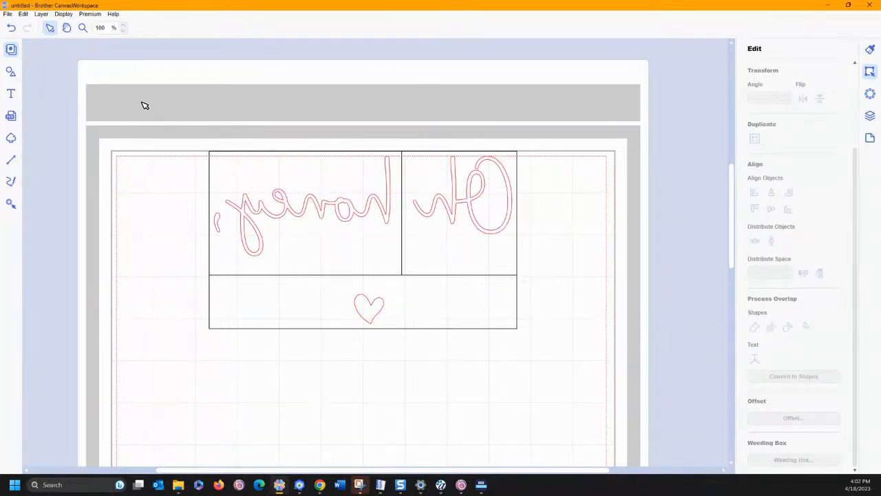
{"action": "left_click", "coordinate": [11, 27]}
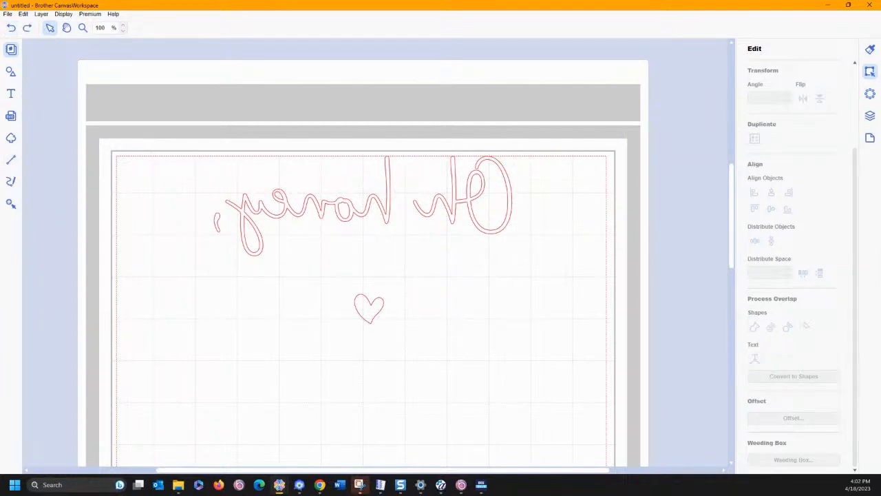
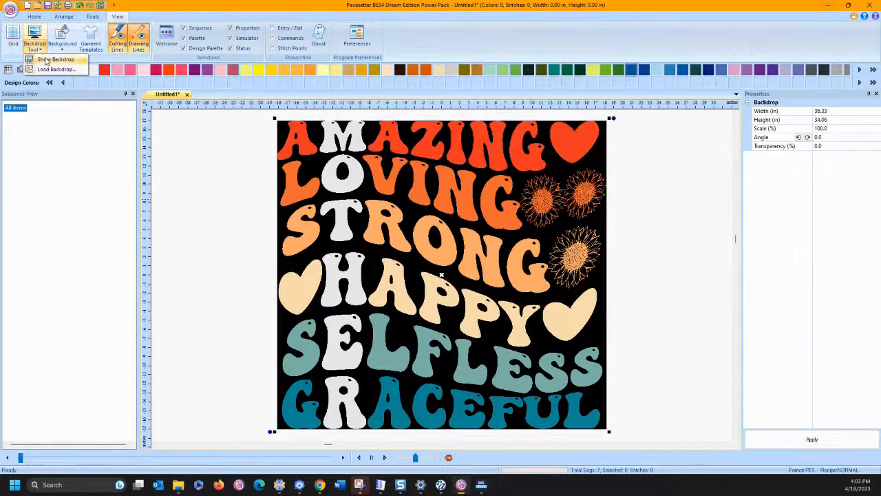
- In Pacesetter BES4, load A01-Mulew-220415-ML-06.png as the backdrop image
{"action": "left_click", "coordinate": [50, 69]}
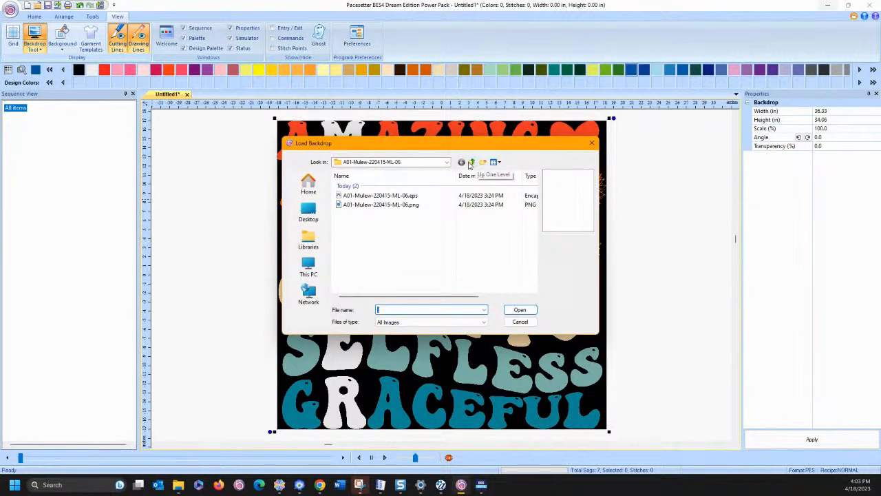
{"action": "left_click", "coordinate": [406, 205]}
{"action": "left_click", "coordinate": [521, 311]}
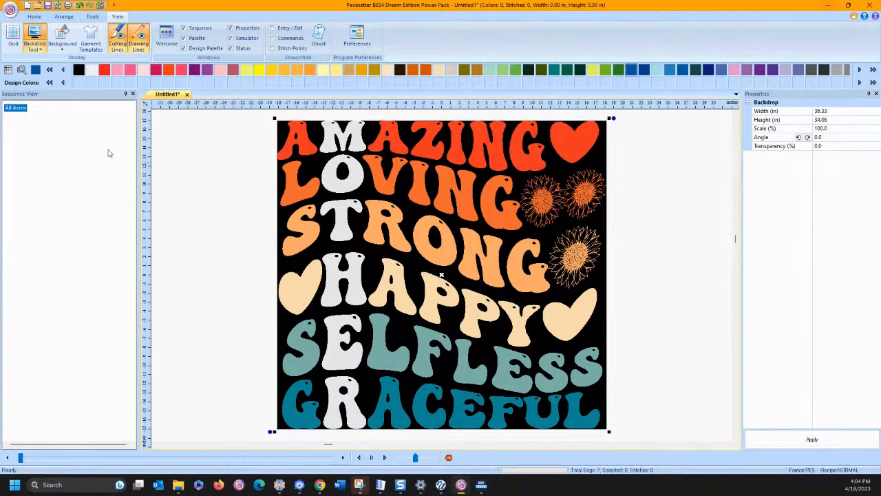
- Add normal horizontal text reading "MOTHER" near the white M in the backdrop's upper row
{"action": "left_click", "coordinate": [33, 16]}
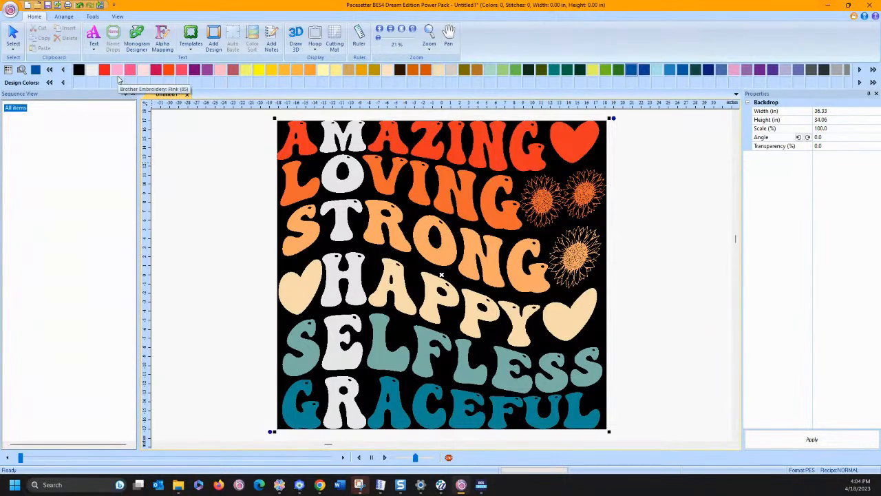
{"action": "left_click", "coordinate": [89, 48]}
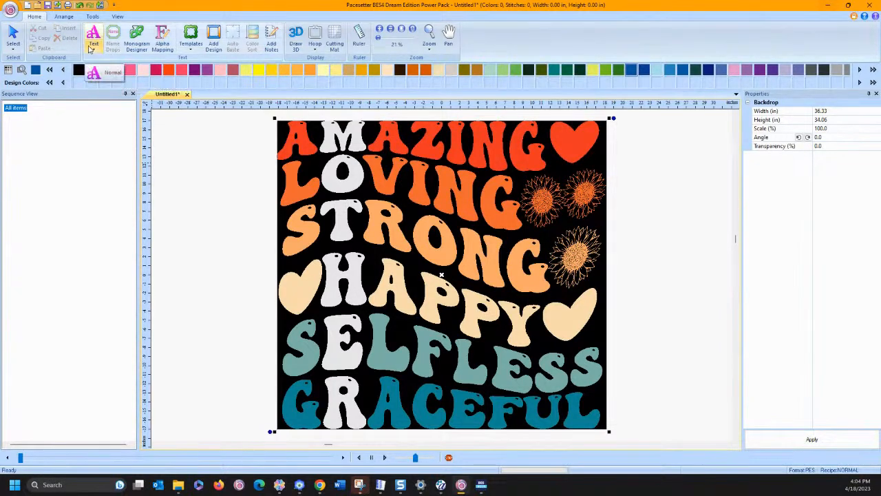
{"action": "left_click", "coordinate": [102, 78]}
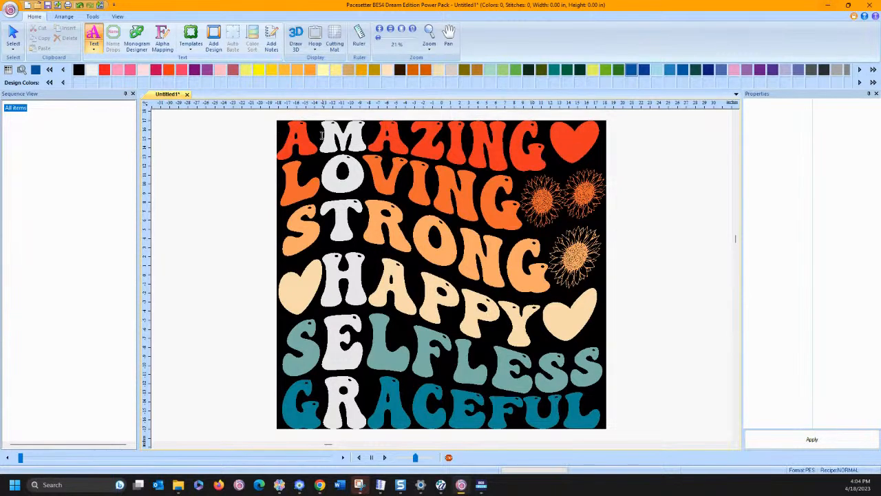
{"action": "left_click", "coordinate": [319, 148]}
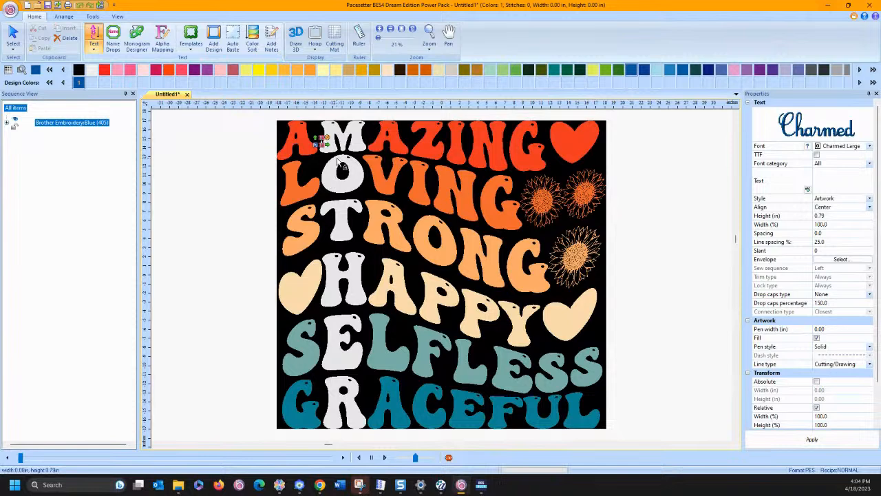
{"action": "type", "text": "MOTHER"}
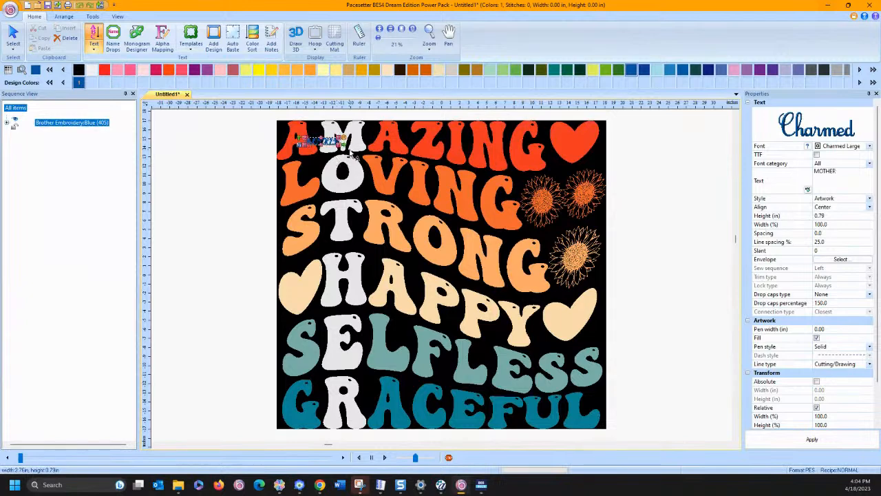
- Change the MOTHER text's style to Standard and apply it
{"action": "left_click", "coordinate": [868, 149]}
{"action": "left_click", "coordinate": [866, 180]}
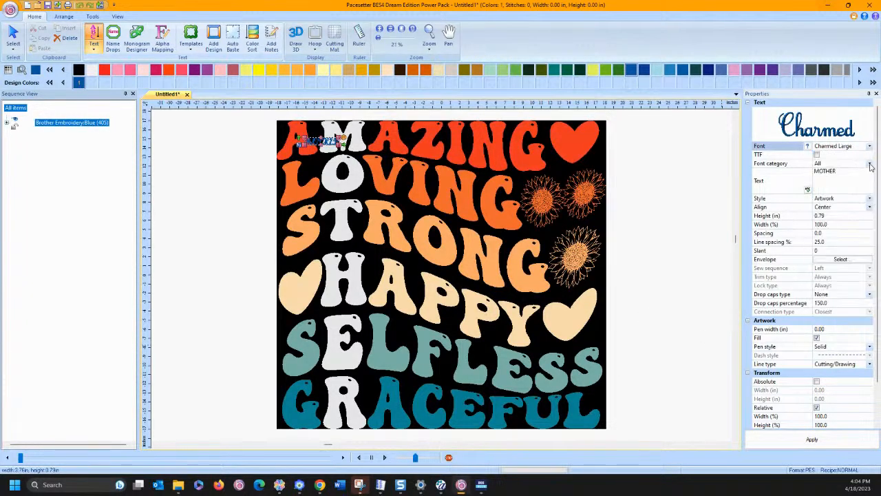
{"action": "left_click", "coordinate": [870, 200]}
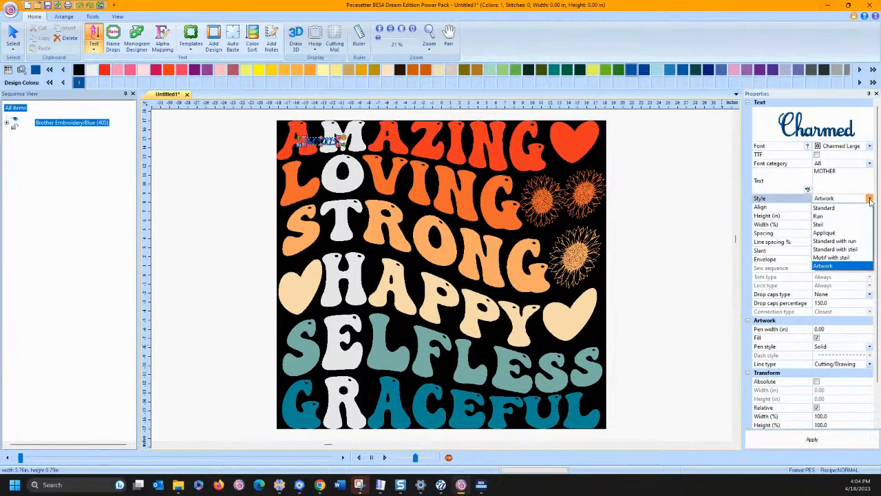
{"action": "left_click", "coordinate": [855, 208]}
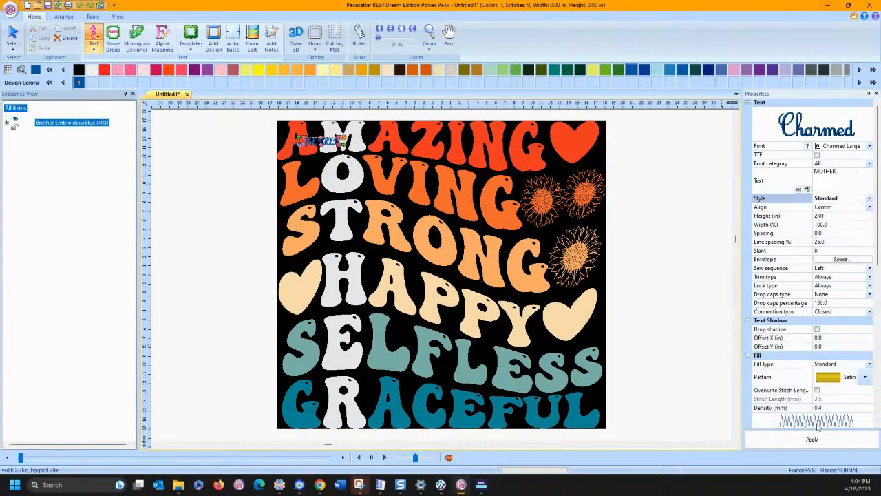
{"action": "left_click", "coordinate": [812, 439]}
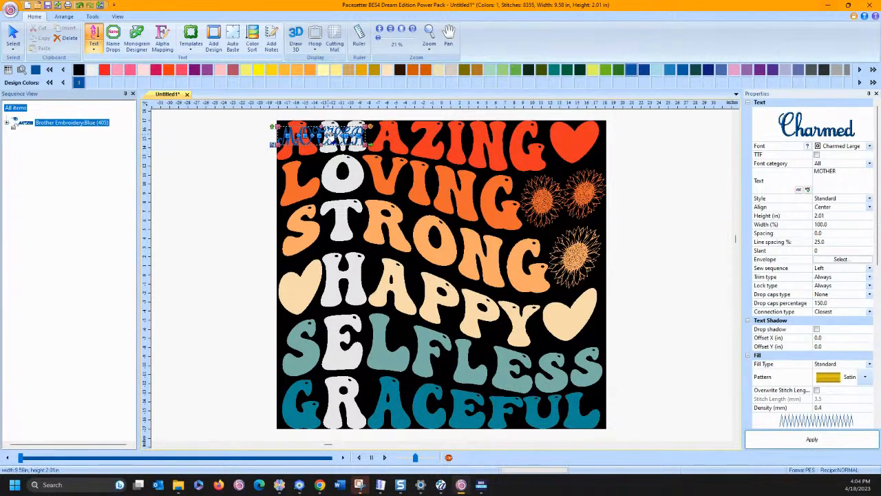
- Replace the horizontal text with vertical text reading "MOTHER", placed in the empty area left of the backdrop
{"action": "left_click_drag", "start_coordinate": [322, 135], "coordinate": [221, 157]}
{"action": "key", "text": "Delete"}
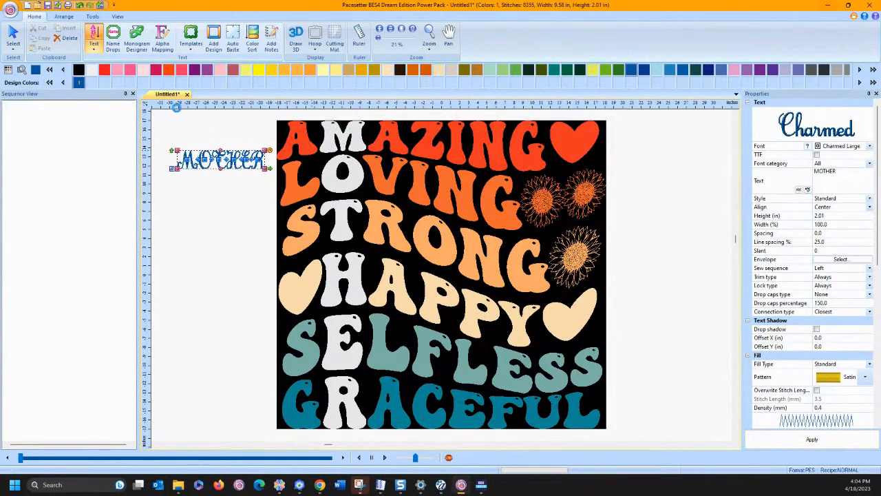
{"action": "left_click", "coordinate": [95, 36]}
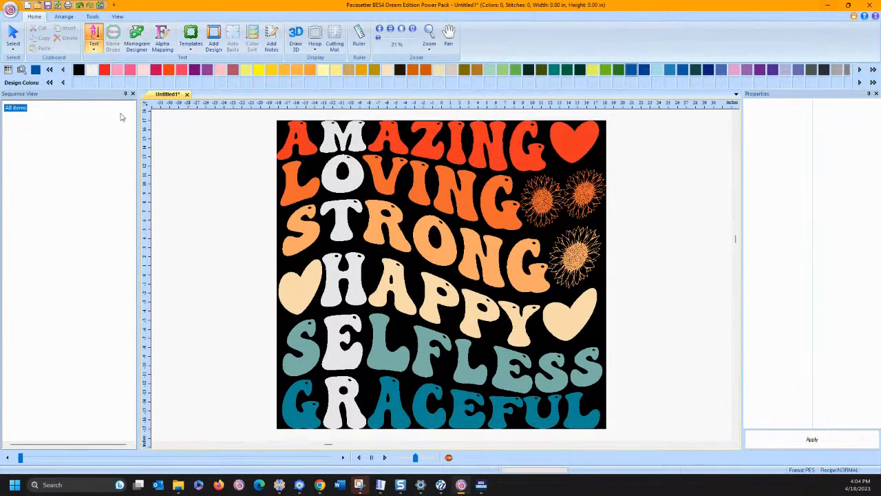
{"action": "left_click", "coordinate": [188, 195]}
{"action": "type", "text": "M"}
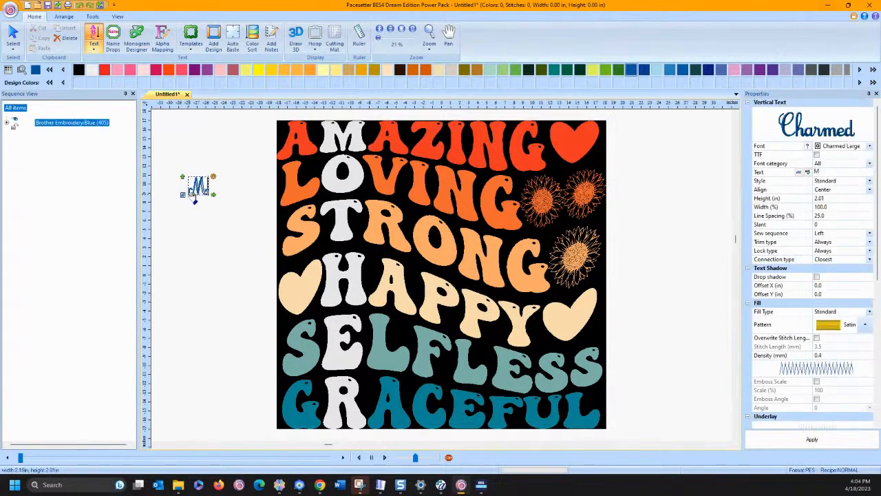
{"action": "type", "text": "OTHER"}
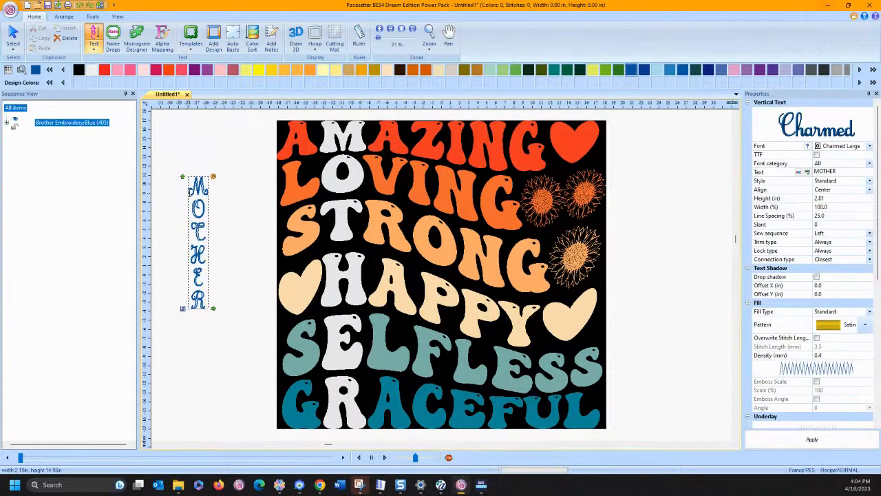
{"action": "key", "text": "Return"}
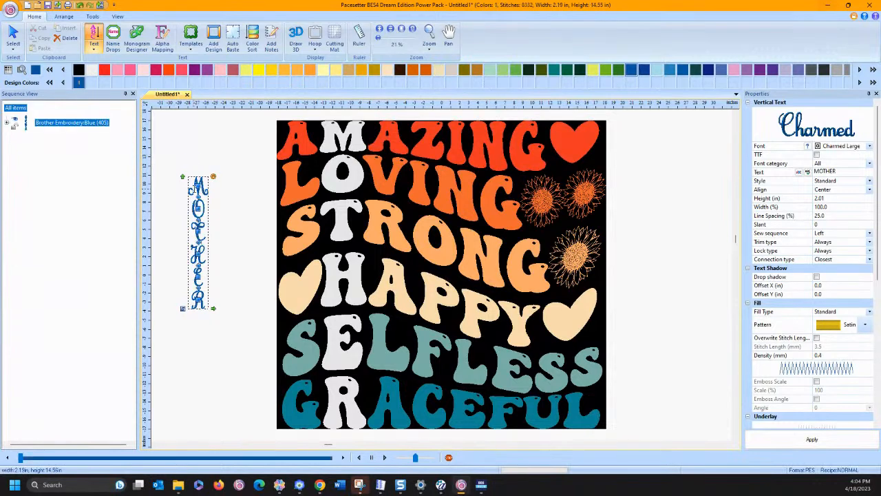
{"action": "left_click", "coordinate": [12, 37]}
{"action": "left_click_drag", "start_coordinate": [200, 214], "coordinate": [208, 194]}
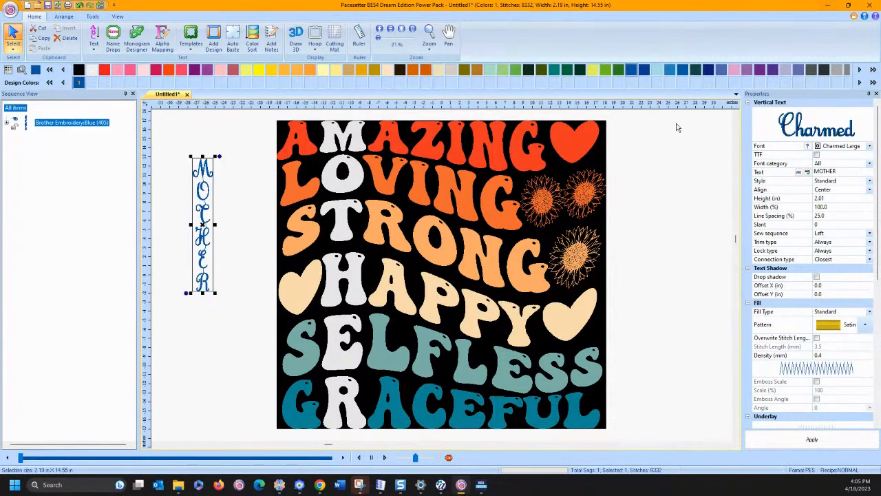
- Browse the font previews for a match to the backdrop lettering and apply the Elmwood font to the vertical MOTHER text
{"action": "left_click", "coordinate": [868, 146]}
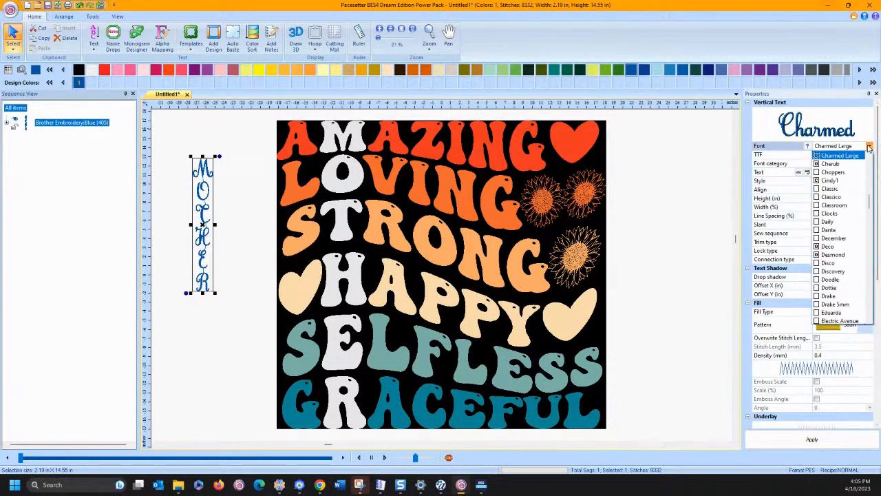
{"action": "key", "text": "Down"}
{"action": "key", "text": "Down"}
{"action": "key", "text": "Down"}
{"action": "key", "text": "Down"}
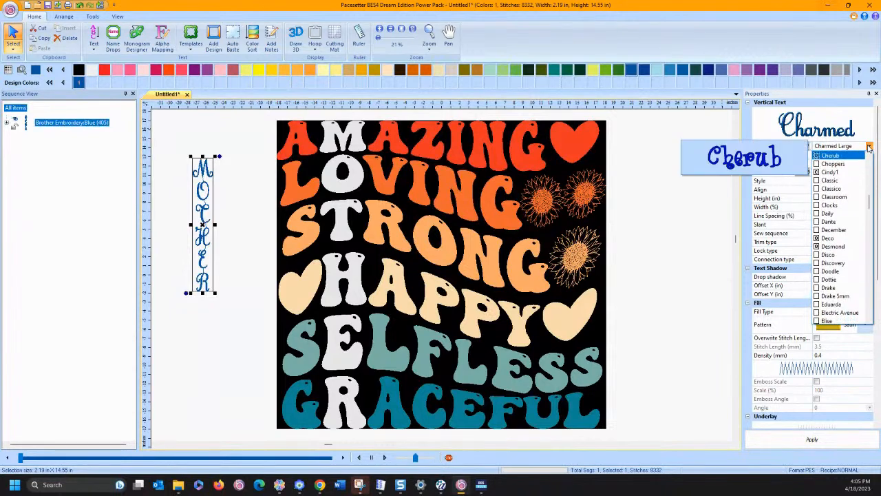
{"action": "key", "text": "Down"}
{"action": "key", "text": "Down"}
{"action": "key", "text": "Down"}
{"action": "key", "text": "Down"}
{"action": "key", "text": "Down"}
{"action": "key", "text": "Down"}
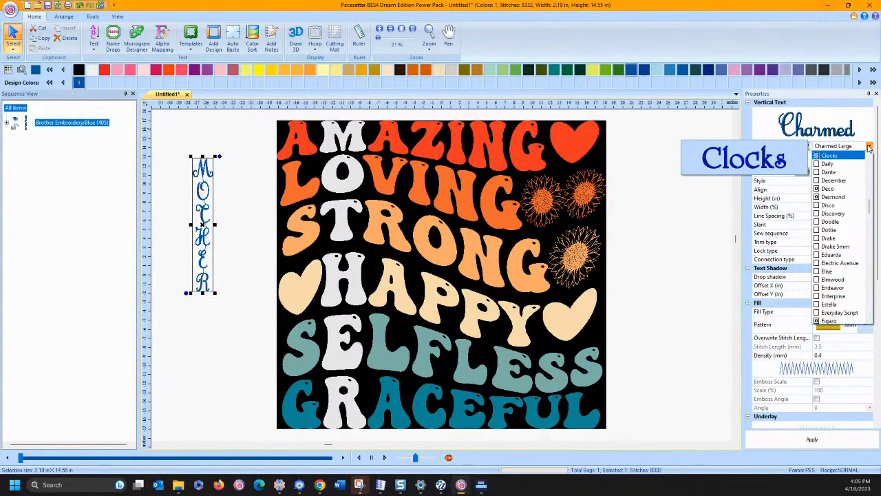
{"action": "key", "text": "Down"}
{"action": "key", "text": "Down"}
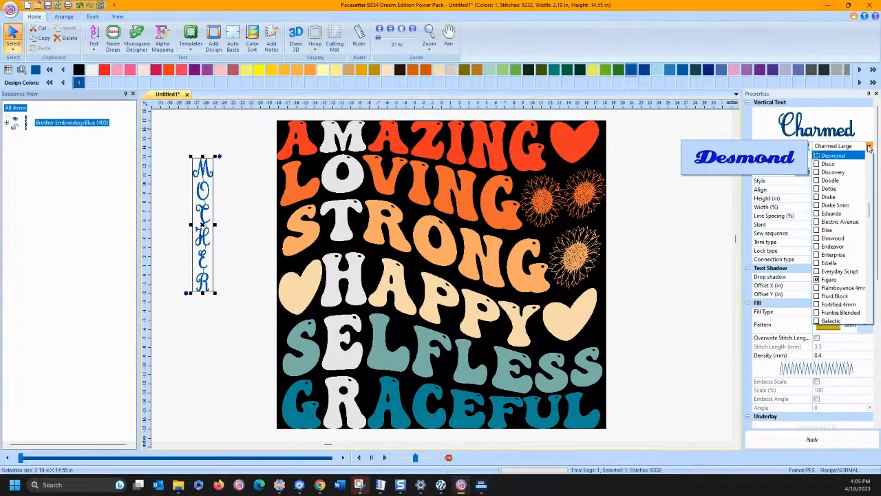
{"action": "key", "text": "Up"}
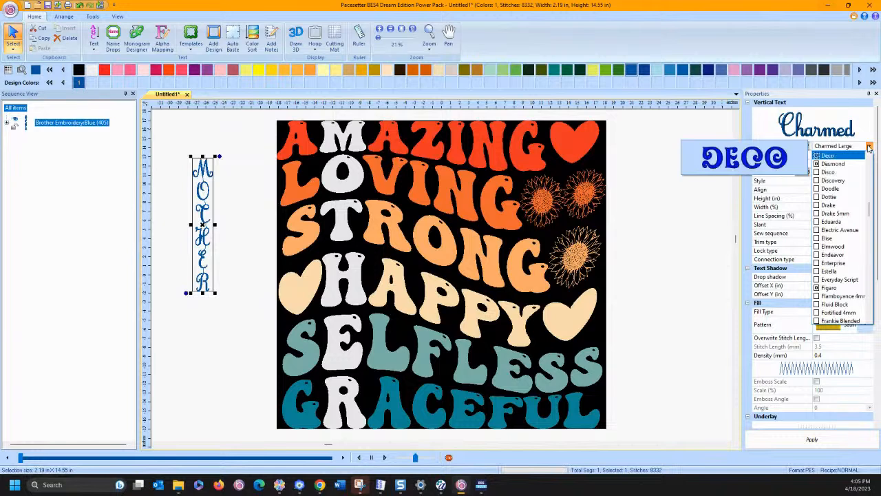
{"action": "key", "text": "Down"}
{"action": "key", "text": "Down"}
{"action": "key", "text": "Down"}
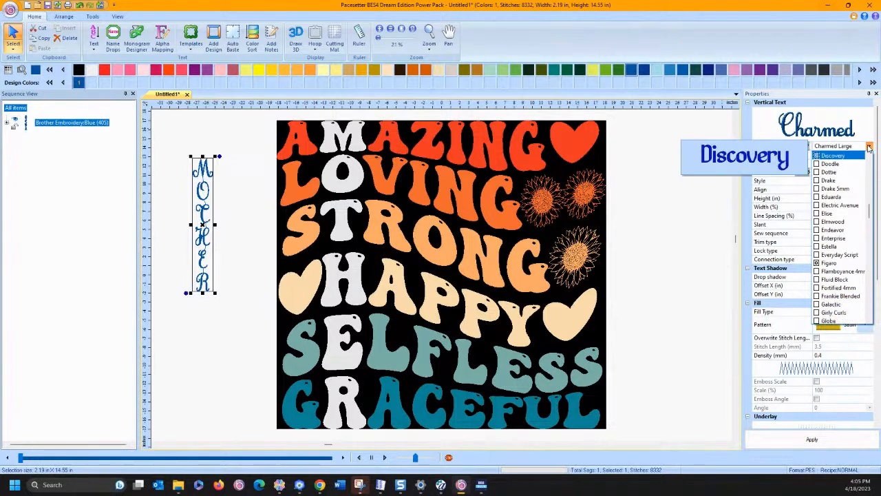
{"action": "key", "text": "Up"}
{"action": "key", "text": "Down"}
{"action": "key", "text": "Down"}
{"action": "key", "text": "Down"}
{"action": "key", "text": "Down"}
{"action": "key", "text": "Down"}
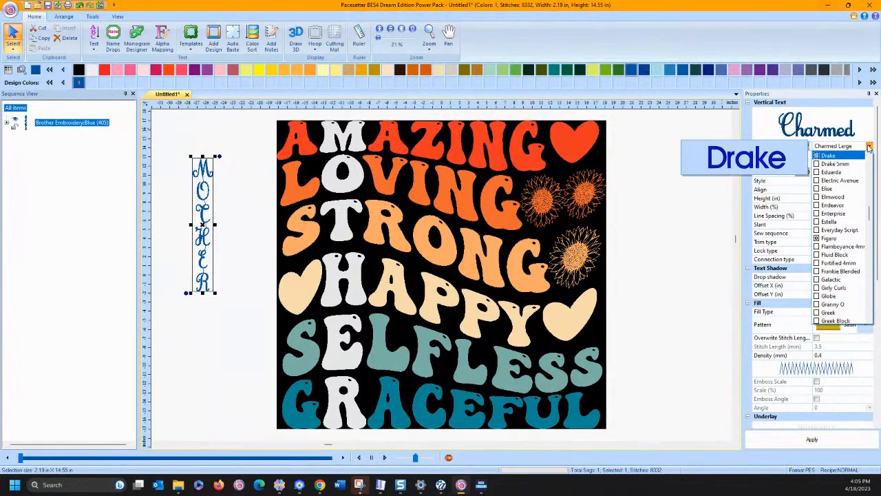
{"action": "key", "text": "Down"}
{"action": "key", "text": "Down"}
{"action": "key", "text": "Down"}
{"action": "key", "text": "Down"}
{"action": "key", "text": "Down"}
{"action": "key", "text": "Down"}
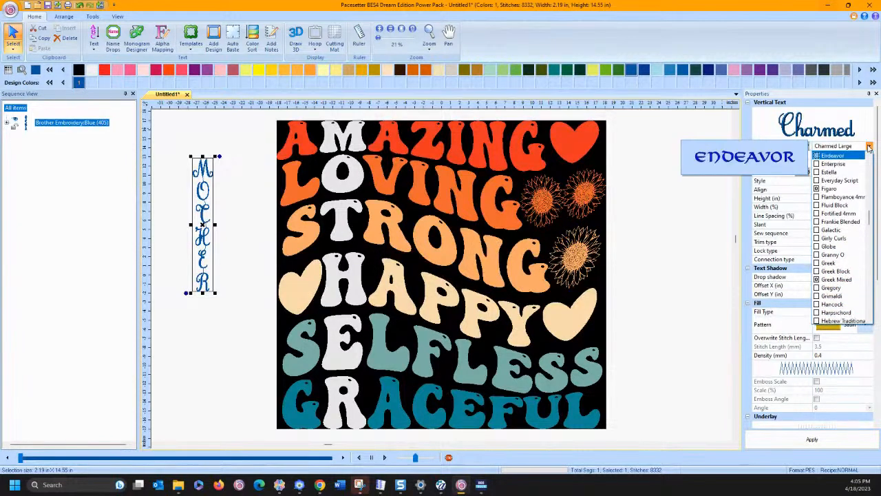
{"action": "key", "text": "Up"}
{"action": "key", "text": "Up"}
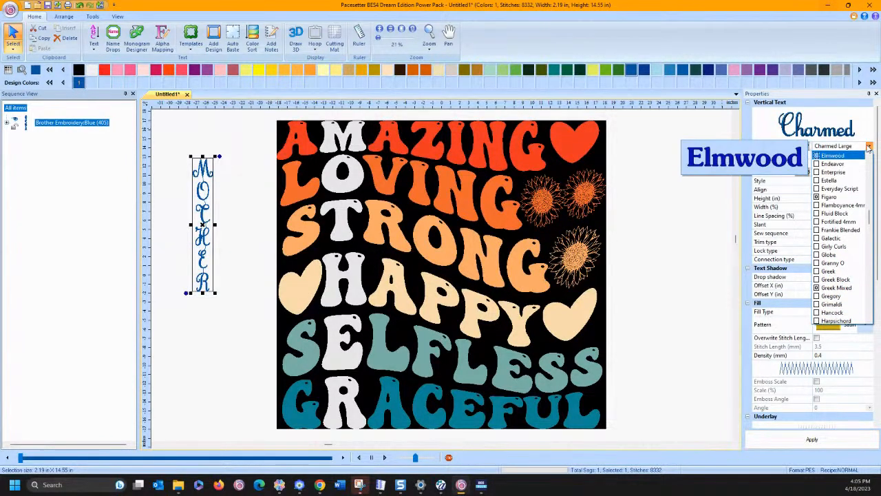
{"action": "left_click", "coordinate": [850, 156]}
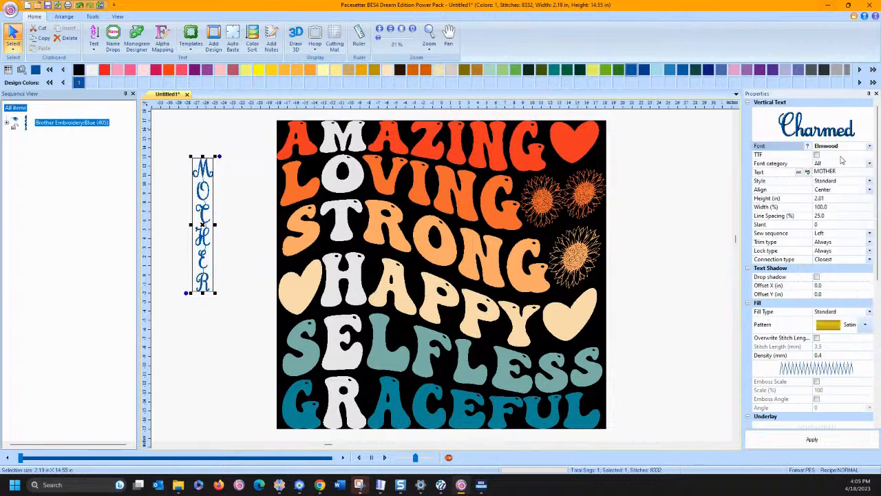
{"action": "left_click", "coordinate": [806, 437]}
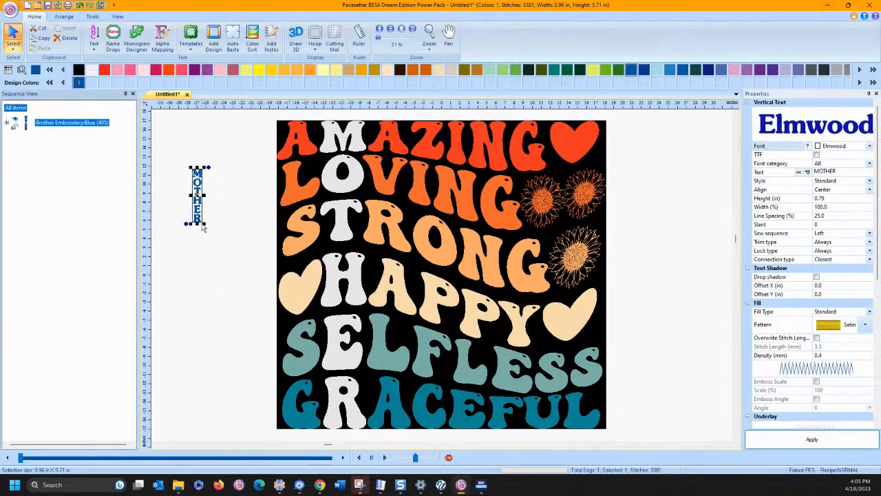
- Enlarge the vertical MOTHER text to about 5.10 by 30.24 in and position it alongside the backdrop's left edge
{"action": "left_click_drag", "start_coordinate": [204, 224], "coordinate": [272, 407]}
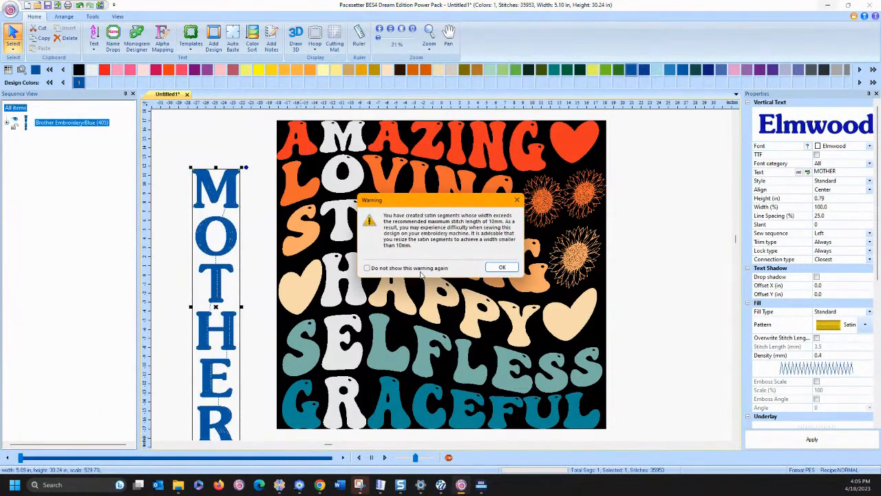
{"action": "left_click", "coordinate": [502, 267]}
{"action": "left_click_drag", "start_coordinate": [234, 238], "coordinate": [241, 200]}
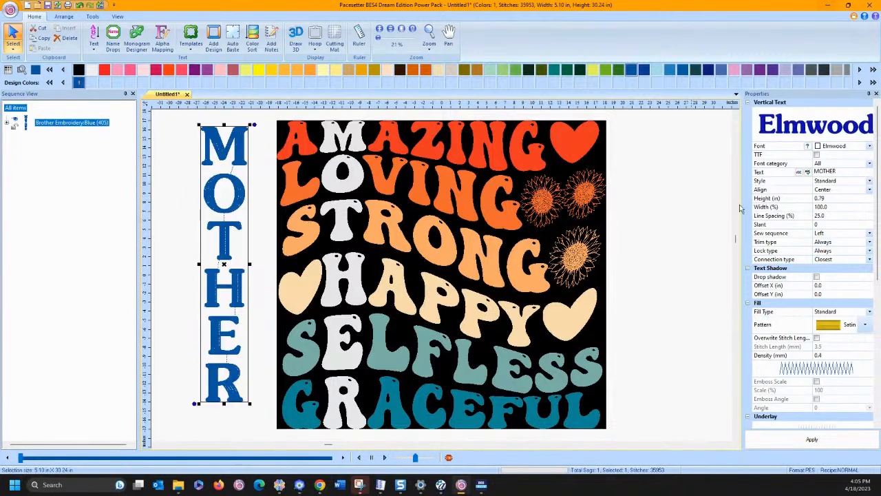
- Apply the Figaro font to the vertical MOTHER text
{"action": "left_click", "coordinate": [869, 147]}
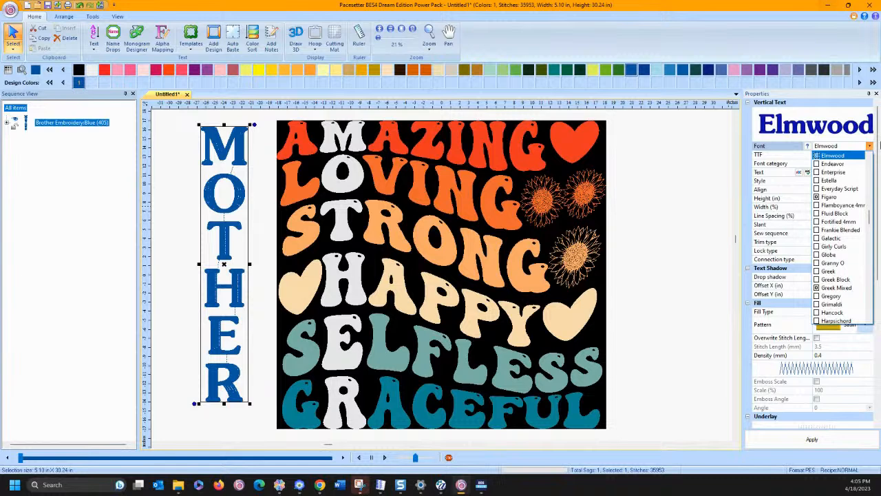
{"action": "scroll", "coordinate": [879, 145], "scroll_direction": "down", "scroll_amount": 3}
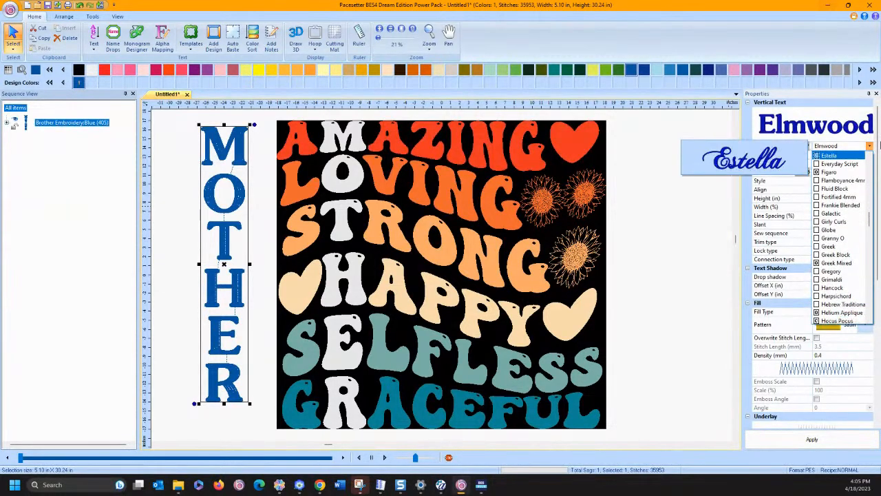
{"action": "scroll", "coordinate": [879, 144], "scroll_direction": "down", "scroll_amount": 3}
{"action": "scroll", "coordinate": [880, 144], "scroll_direction": "up", "scroll_amount": 1}
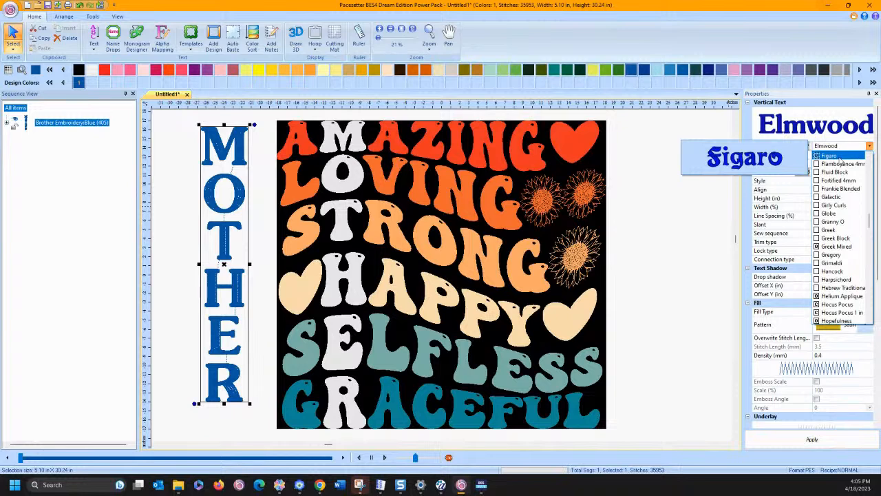
{"action": "left_click", "coordinate": [839, 156]}
{"action": "left_click", "coordinate": [812, 439]}
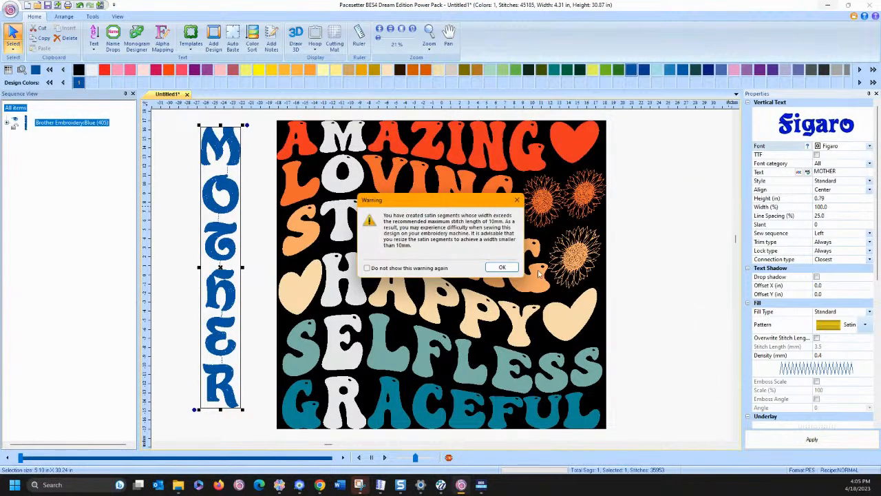
{"action": "left_click", "coordinate": [502, 268]}
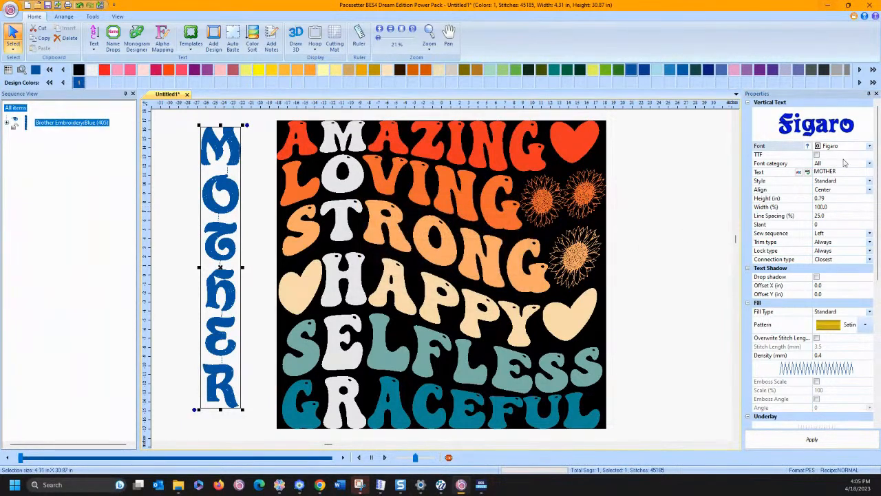
- Browse further font previews for a match to the backdrop lettering and apply the Moirai font to the vertical MOTHER text
{"action": "left_click", "coordinate": [869, 148]}
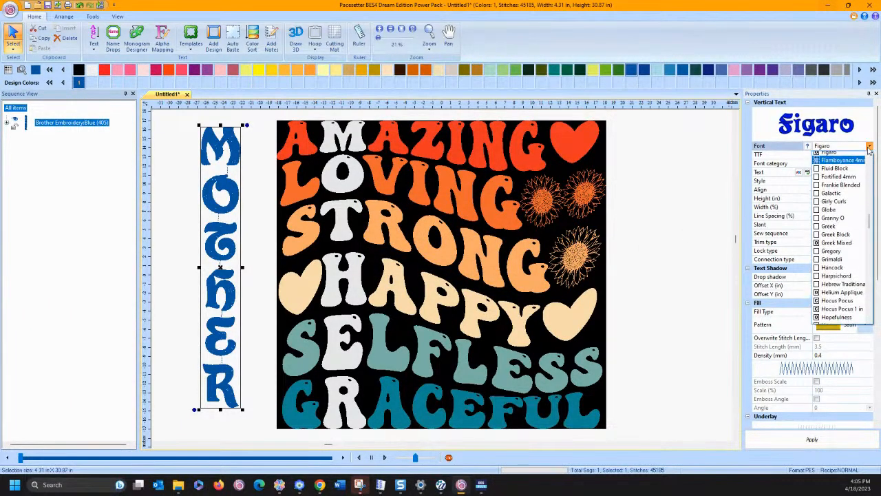
{"action": "scroll", "coordinate": [868, 150], "scroll_direction": "down", "scroll_amount": 5}
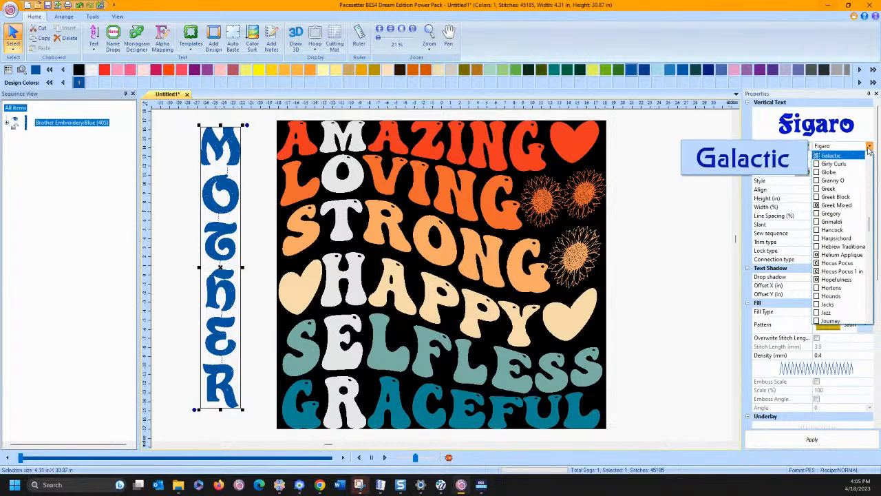
{"action": "scroll", "coordinate": [869, 150], "scroll_direction": "down", "scroll_amount": 2}
{"action": "scroll", "coordinate": [869, 150], "scroll_direction": "down", "scroll_amount": 8}
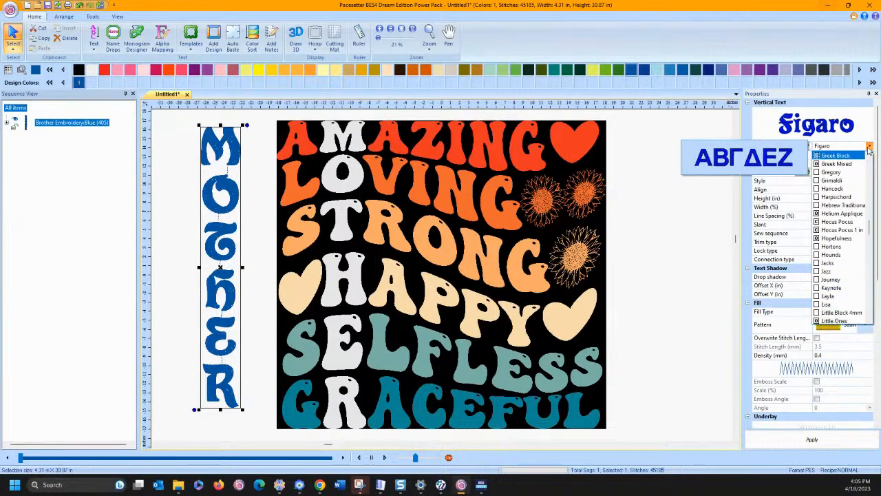
{"action": "scroll", "coordinate": [868, 150], "scroll_direction": "down", "scroll_amount": 5}
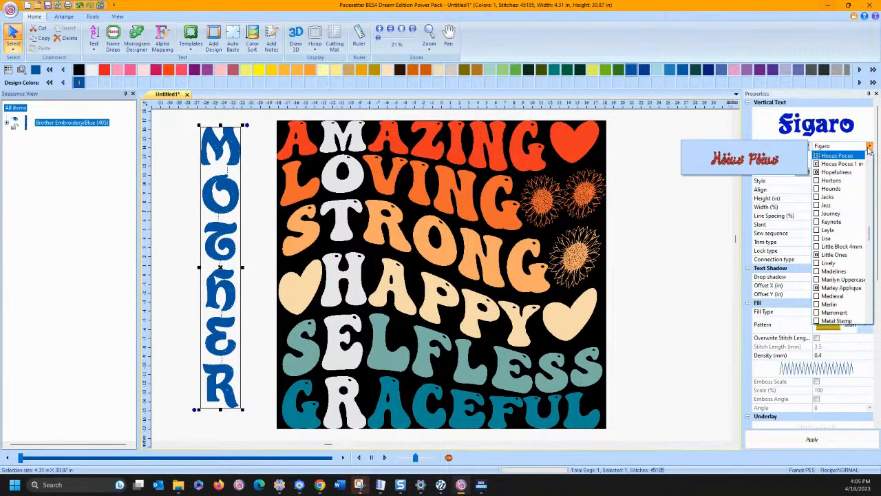
{"action": "scroll", "coordinate": [868, 150], "scroll_direction": "down", "scroll_amount": 4}
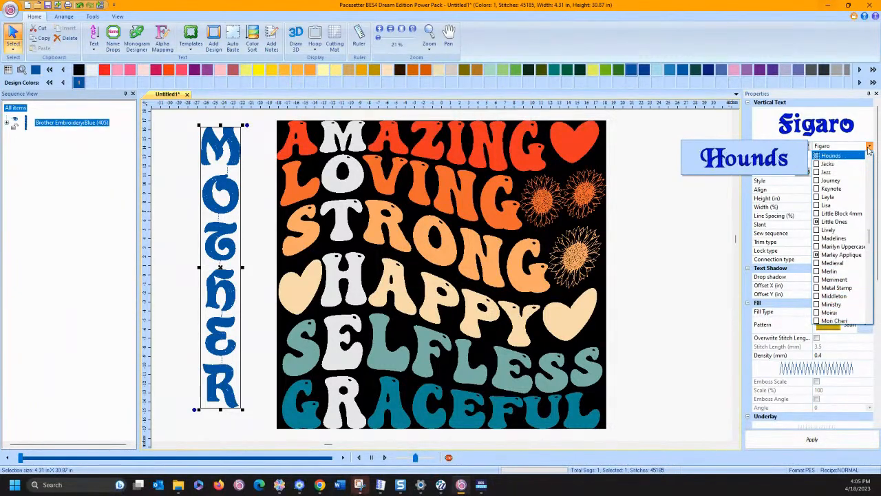
{"action": "scroll", "coordinate": [869, 150], "scroll_direction": "down", "scroll_amount": 5}
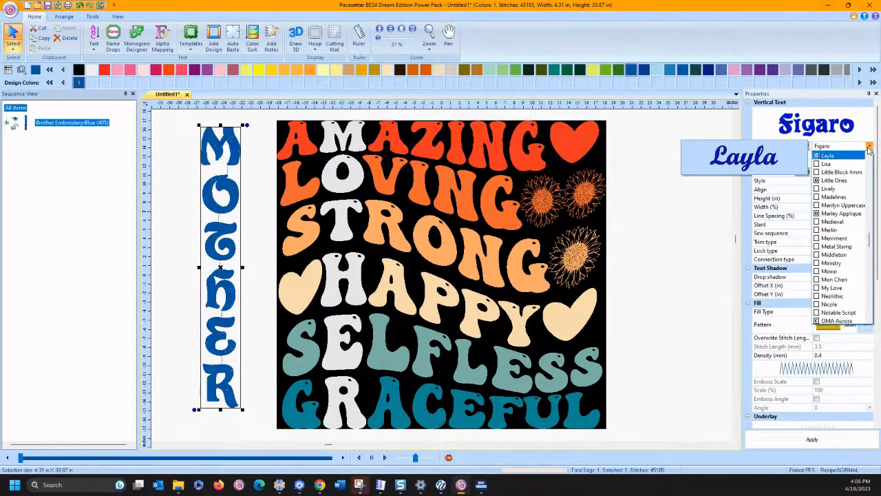
{"action": "scroll", "coordinate": [869, 151], "scroll_direction": "down", "scroll_amount": 3}
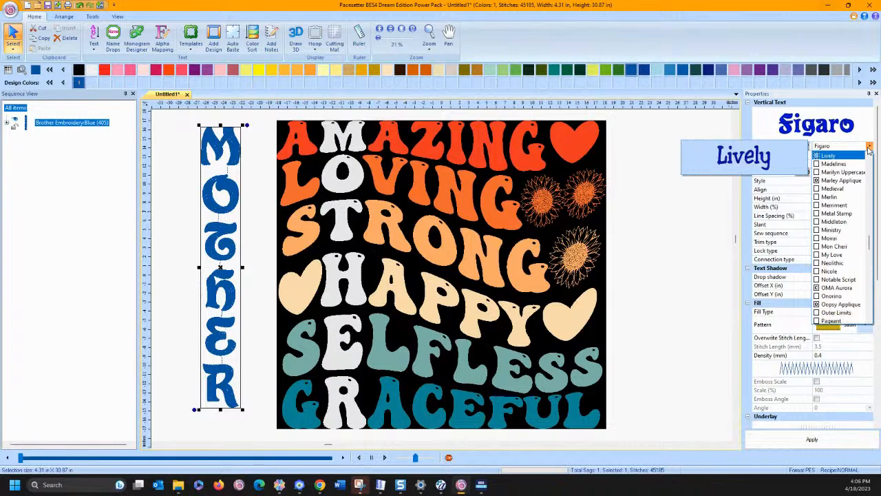
{"action": "scroll", "coordinate": [868, 150], "scroll_direction": "down", "scroll_amount": 2}
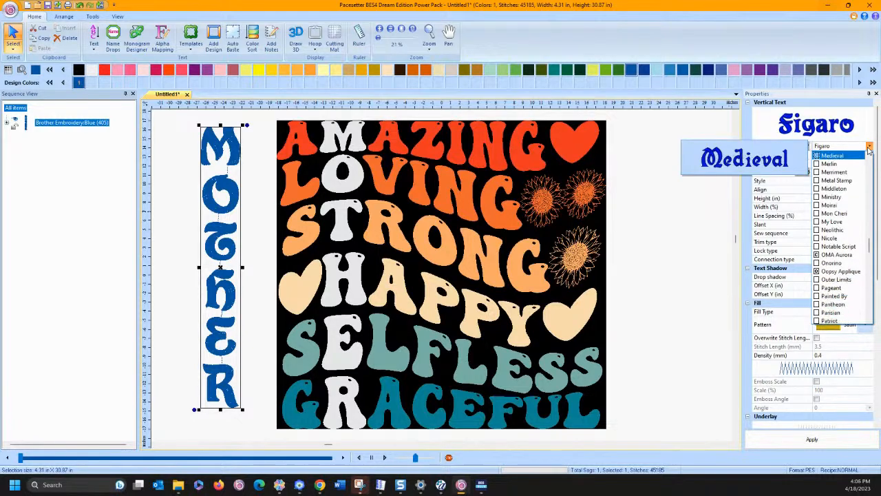
{"action": "scroll", "coordinate": [869, 150], "scroll_direction": "down", "scroll_amount": 4}
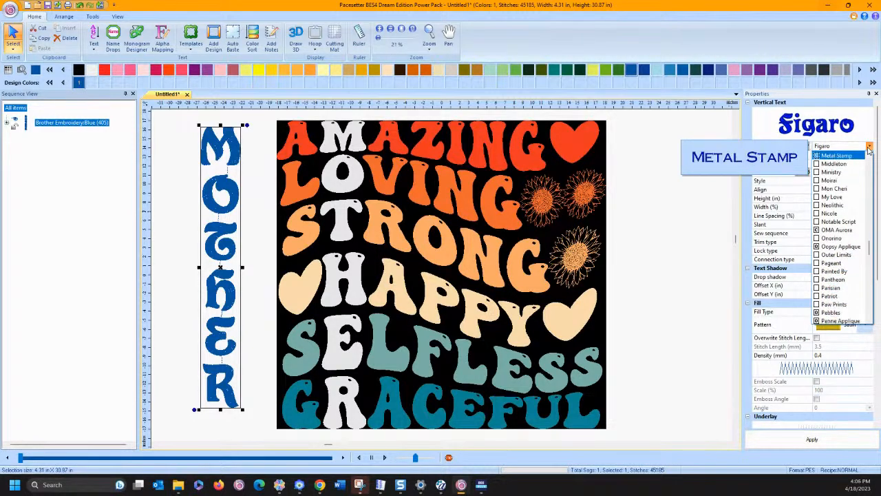
{"action": "scroll", "coordinate": [869, 150], "scroll_direction": "down", "scroll_amount": 2}
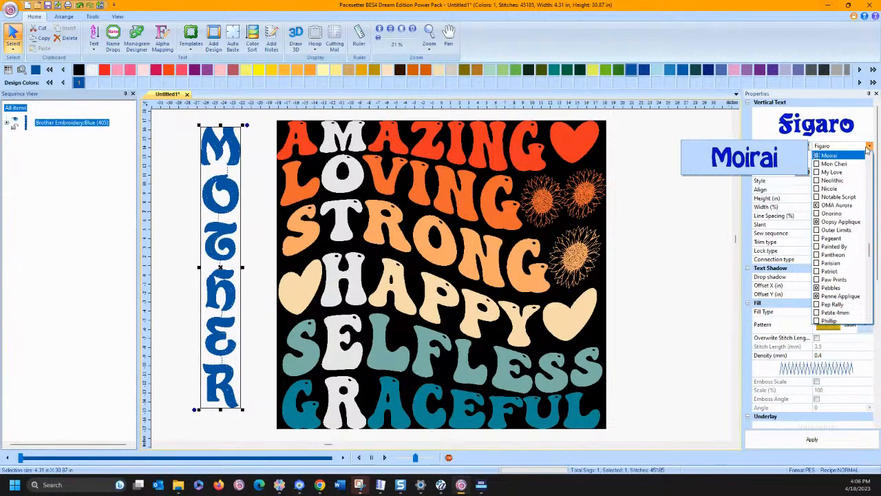
{"action": "left_click", "coordinate": [828, 156]}
{"action": "left_click", "coordinate": [799, 440]}
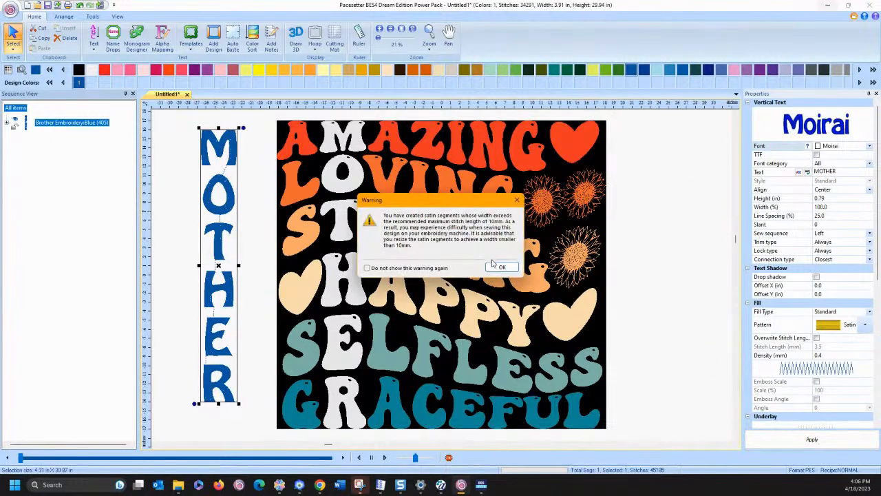
{"action": "left_click", "coordinate": [494, 265]}
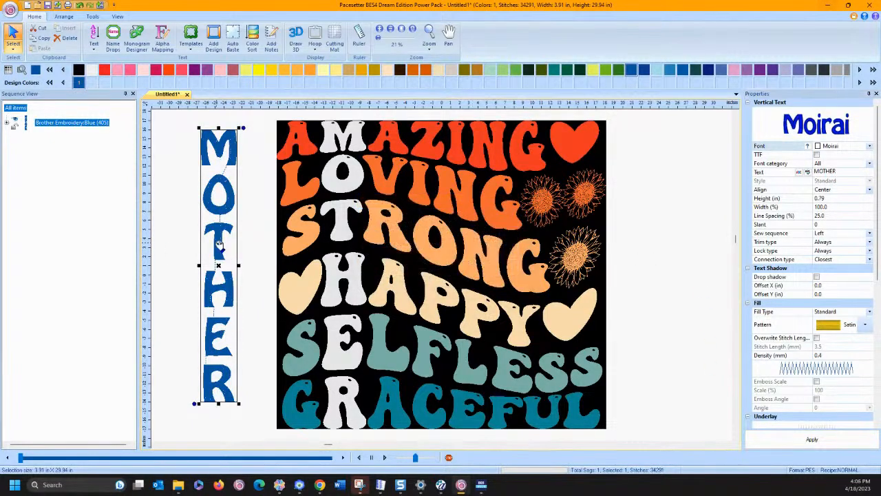
- Place the vertical MOTHER text over the backdrop's white letters and enlarge it to about 4.35 by 33.24 in
{"action": "left_click_drag", "start_coordinate": [219, 245], "coordinate": [343, 237]}
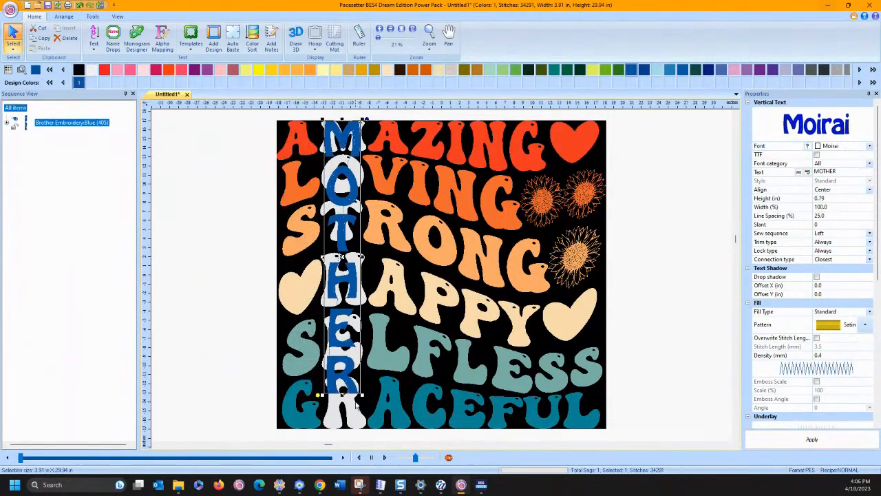
{"action": "left_click_drag", "start_coordinate": [364, 395], "coordinate": [383, 417]}
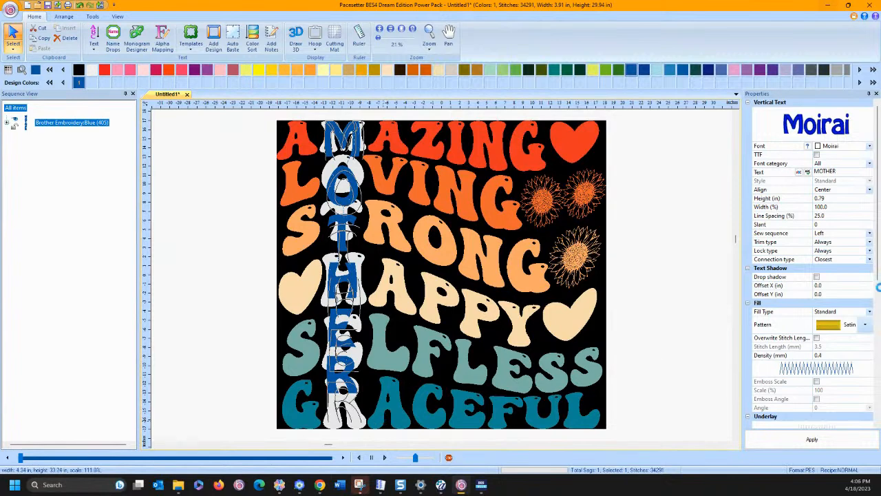
{"action": "left_click", "coordinate": [501, 268]}
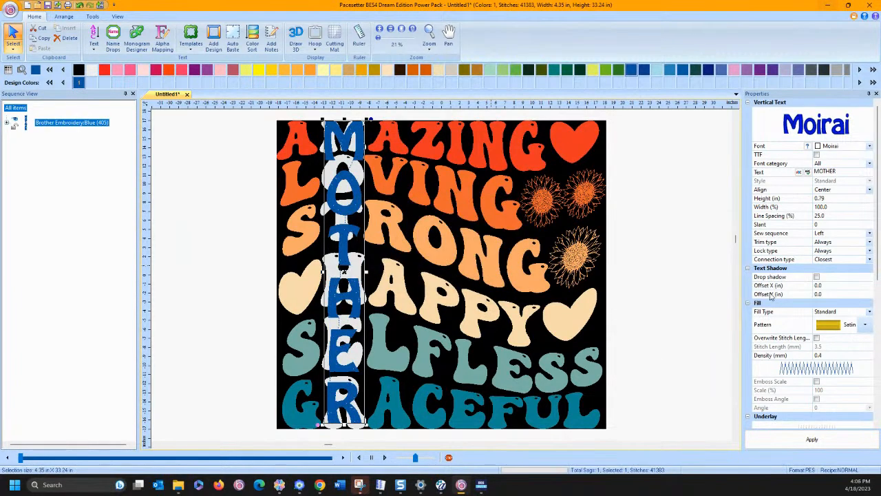
- Change the MOTHER text's fill pattern to Brick Wall and apply it
{"action": "left_click", "coordinate": [864, 324]}
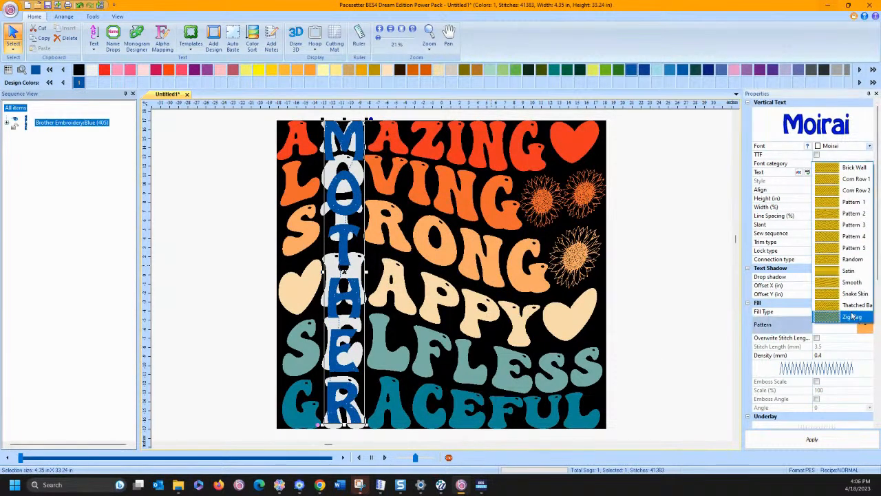
{"action": "left_click", "coordinate": [851, 167]}
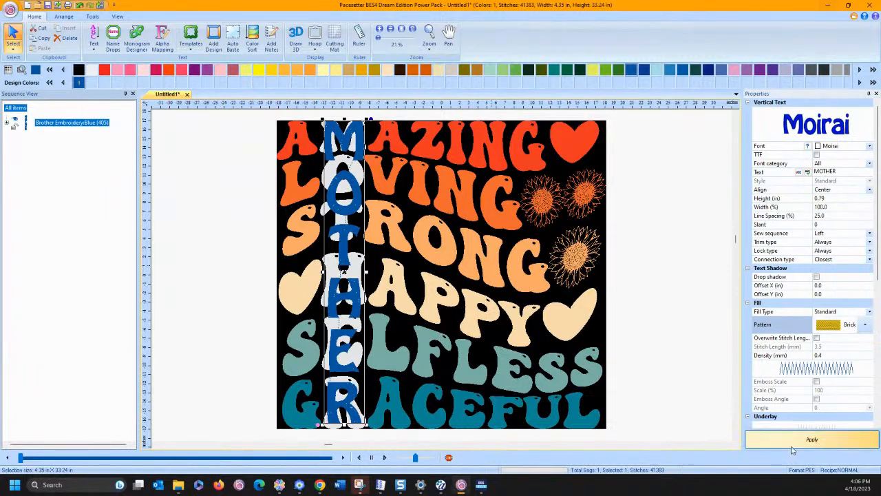
{"action": "left_click", "coordinate": [777, 442]}
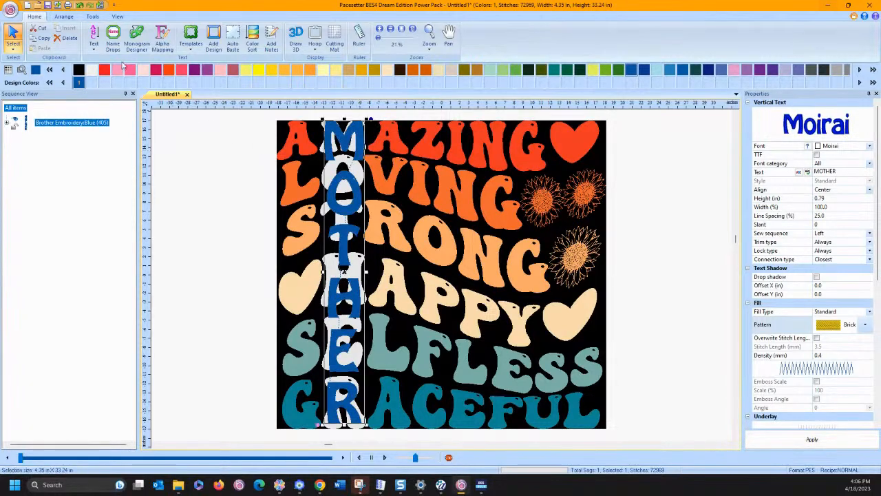
- Add normal horizontal text reading "AAZING" at the left end of the backdrop's AMAZING row
{"action": "left_click", "coordinate": [93, 47]}
{"action": "left_click", "coordinate": [102, 74]}
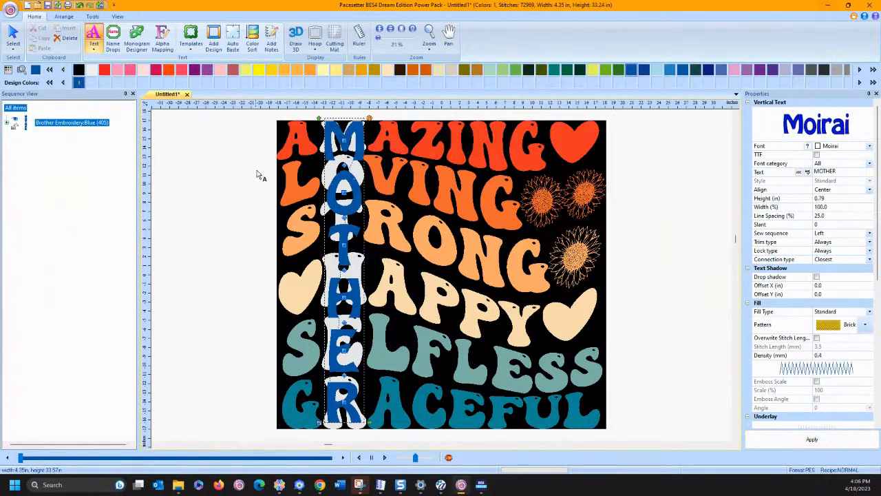
{"action": "left_click", "coordinate": [273, 144]}
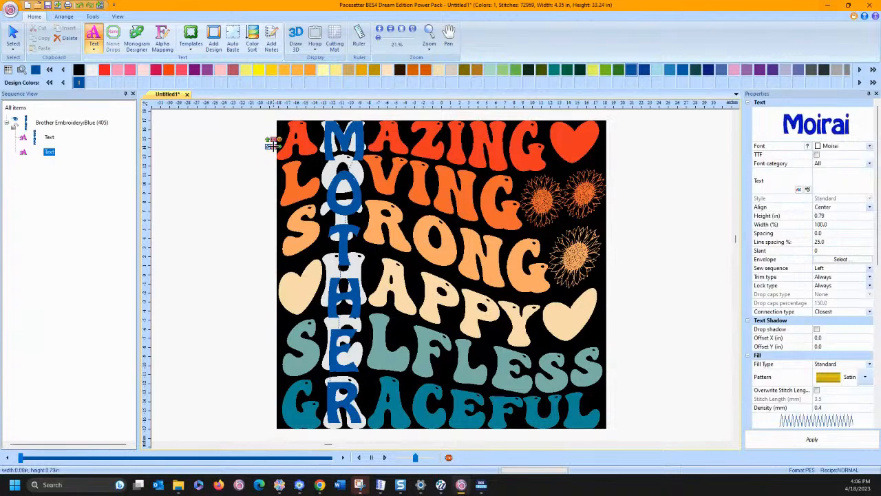
{"action": "type", "text": "a"}
{"action": "key", "text": "BackSpace"}
{"action": "type", "text": "AAZING"}
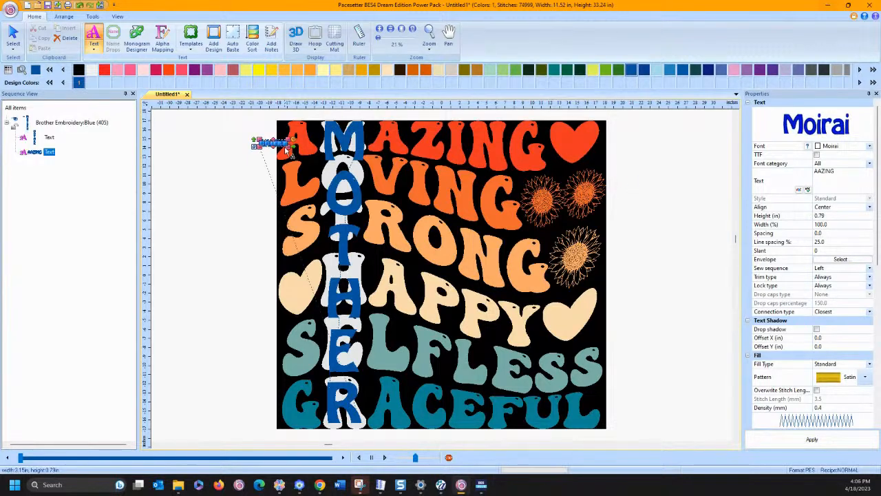
- Enlarge the AAZING text to about 19.25 by 4.17 in and place it over the left part of the AMAZING row
{"action": "left_click", "coordinate": [13, 37]}
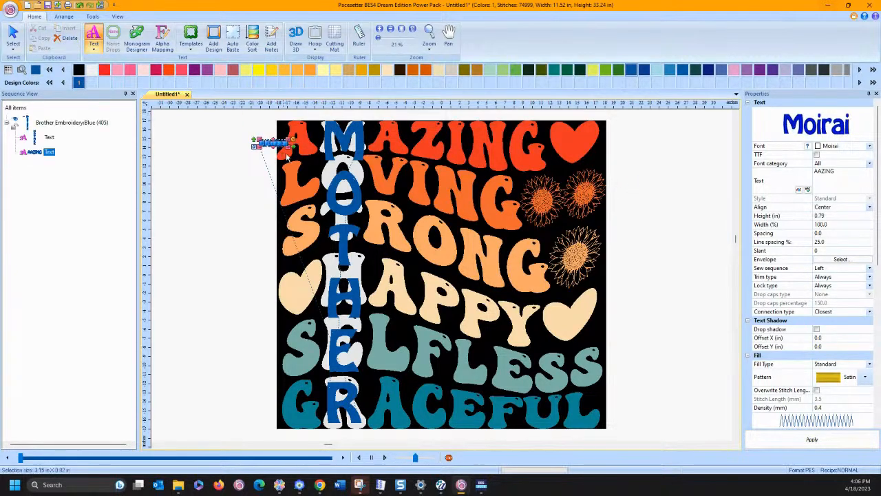
{"action": "left_click_drag", "start_coordinate": [291, 148], "coordinate": [370, 157]}
{"action": "left_click", "coordinate": [502, 267]}
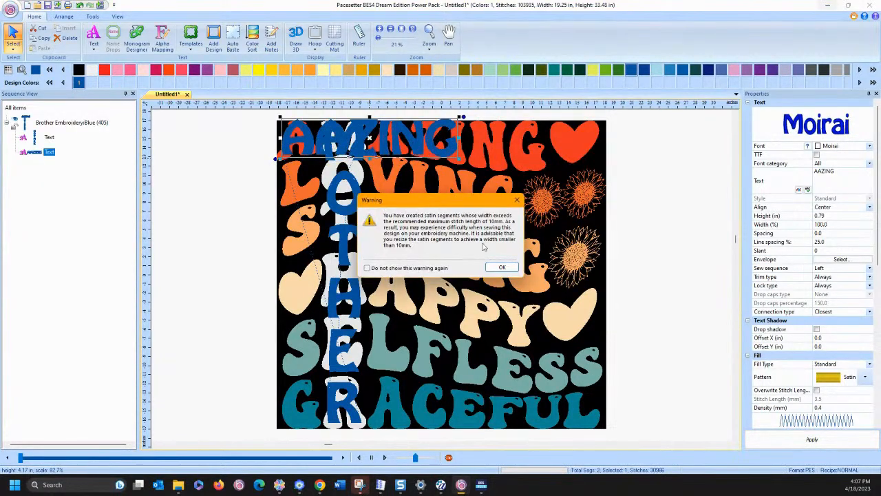
{"action": "left_click", "coordinate": [503, 267]}
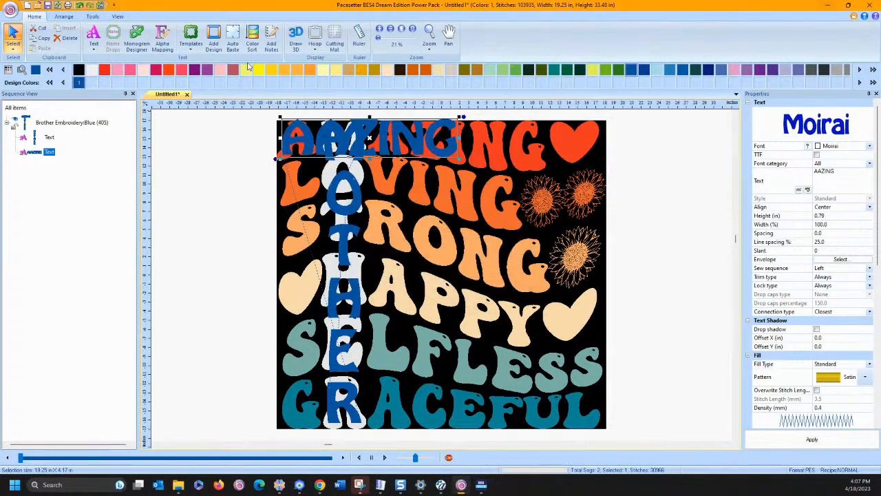
- Widen the gap after the first A of the AAZING text around the vertical M, making the text about 25.73 in wide
{"action": "left_click", "coordinate": [94, 36]}
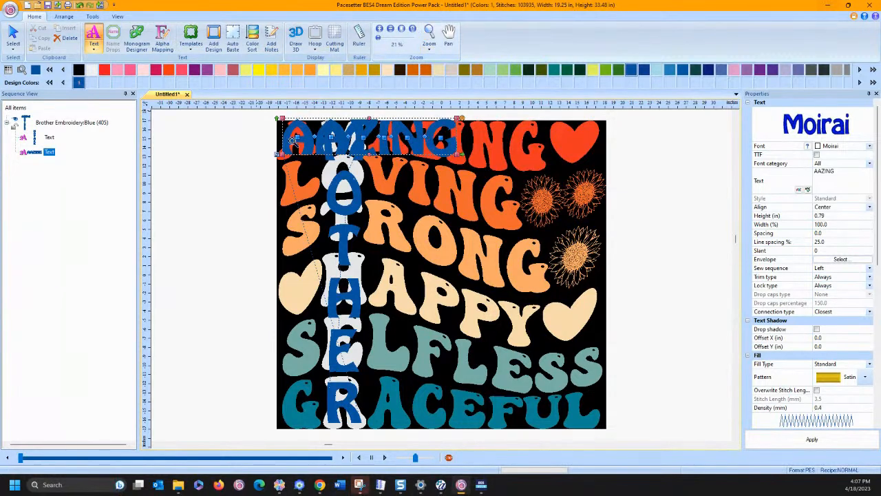
{"action": "key", "text": "z"}
{"action": "left_click_drag", "start_coordinate": [272, 113], "coordinate": [596, 174]}
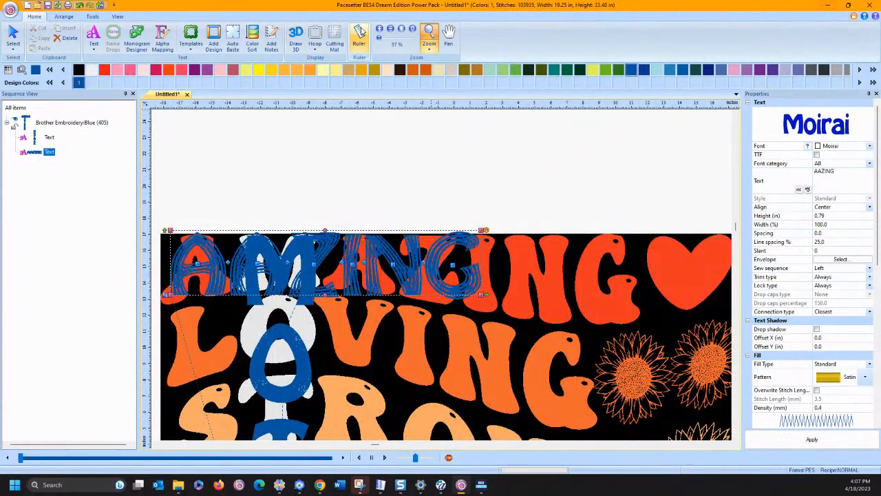
{"action": "left_click", "coordinate": [96, 35]}
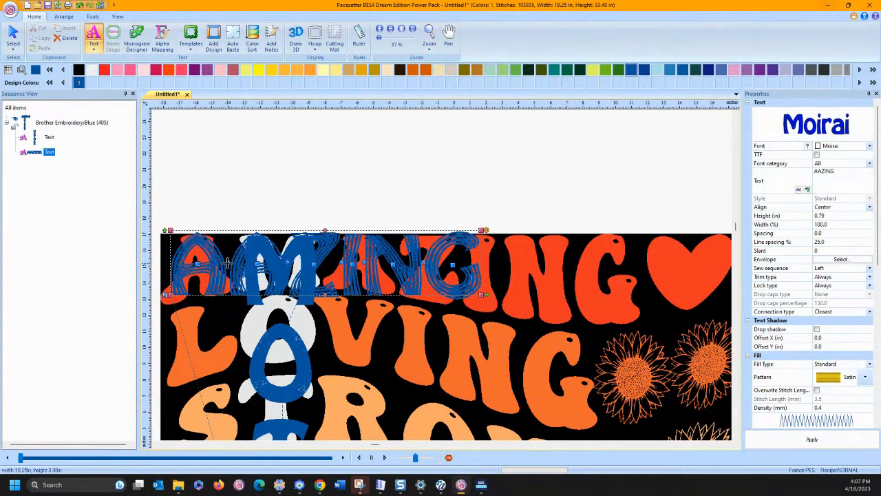
{"action": "left_click_drag", "start_coordinate": [228, 263], "coordinate": [341, 262]}
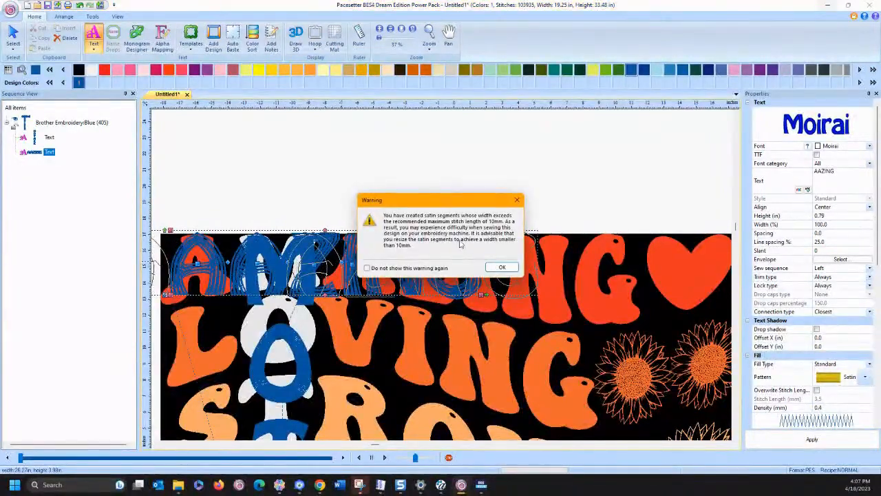
{"action": "left_click", "coordinate": [502, 268]}
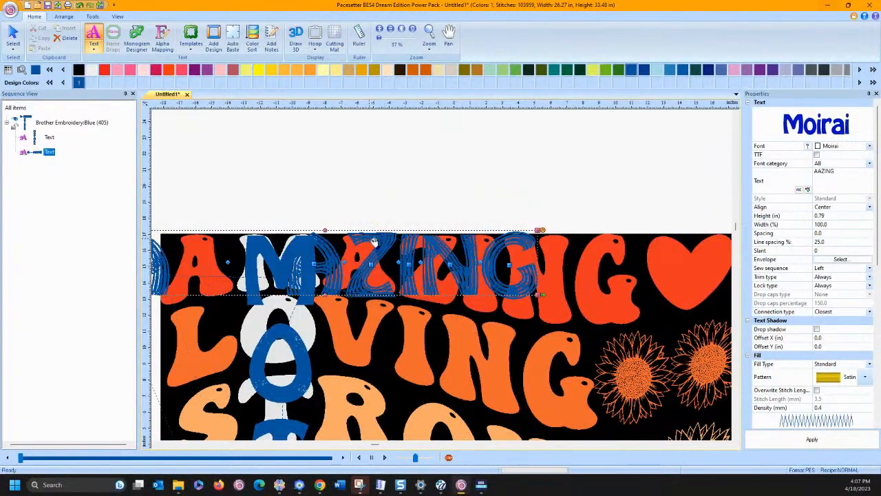
{"action": "left_click_drag", "start_coordinate": [397, 245], "coordinate": [434, 245]}
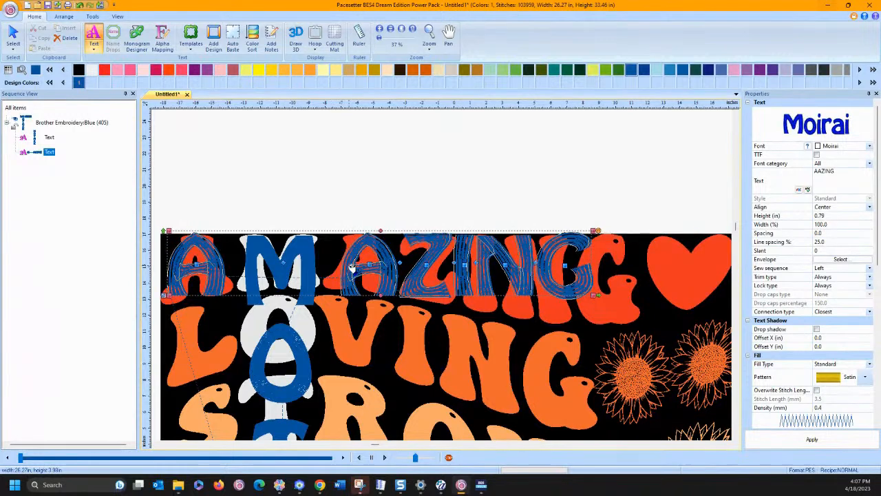
{"action": "left_click_drag", "start_coordinate": [351, 268], "coordinate": [352, 267]}
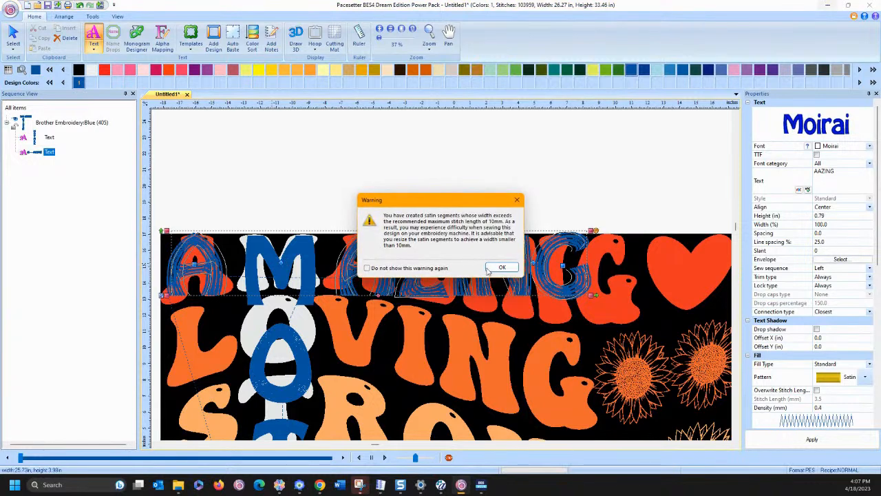
{"action": "left_click", "coordinate": [500, 267]}
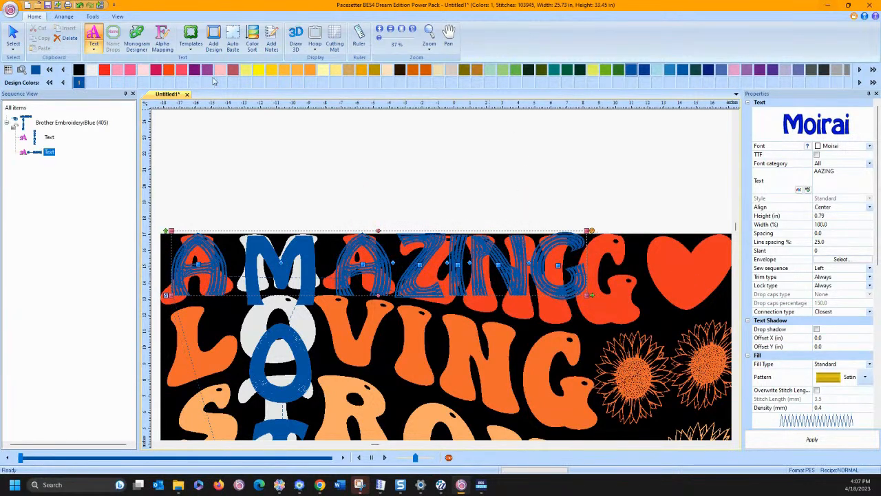
- Recolor the AAZING text to Brother Embroidery Yellow (205) and apply the Snake Skin fill pattern to it
{"action": "left_click", "coordinate": [173, 69]}
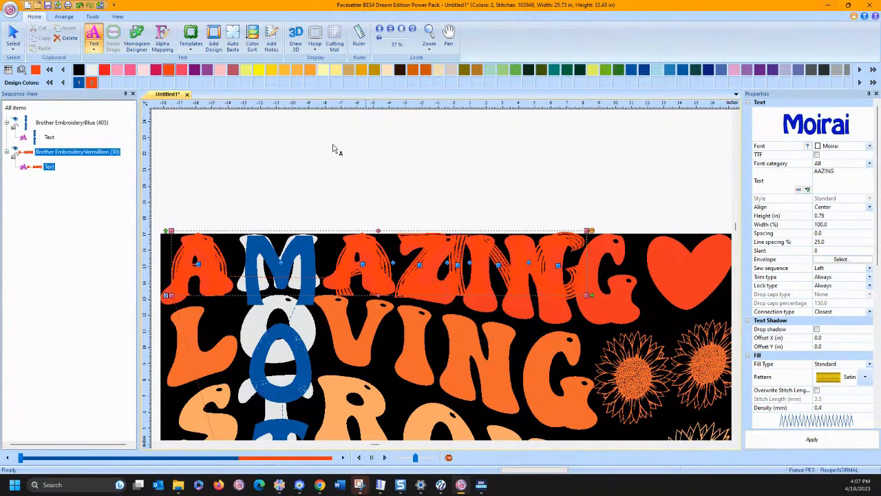
{"action": "left_click", "coordinate": [258, 69]}
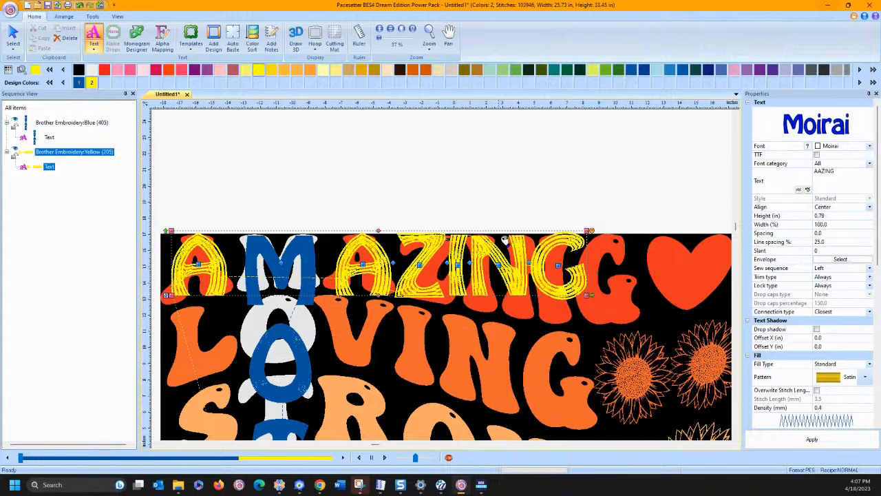
{"action": "left_click", "coordinate": [865, 378]}
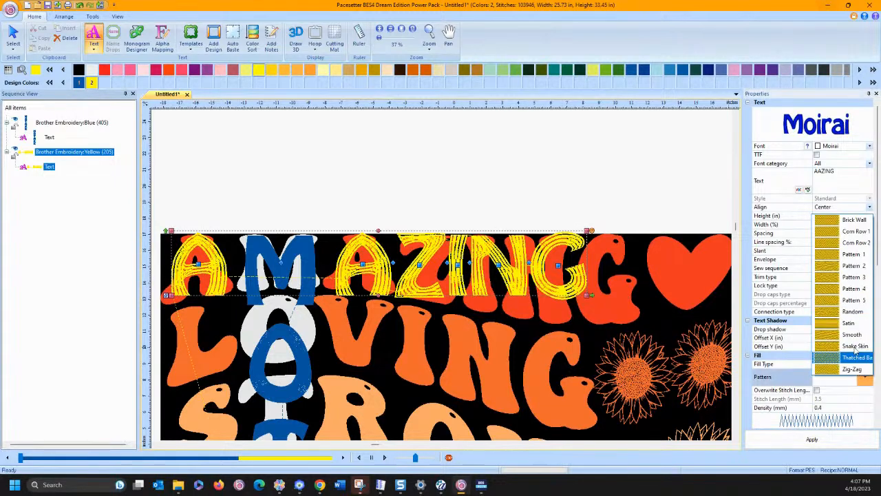
{"action": "left_click", "coordinate": [827, 347]}
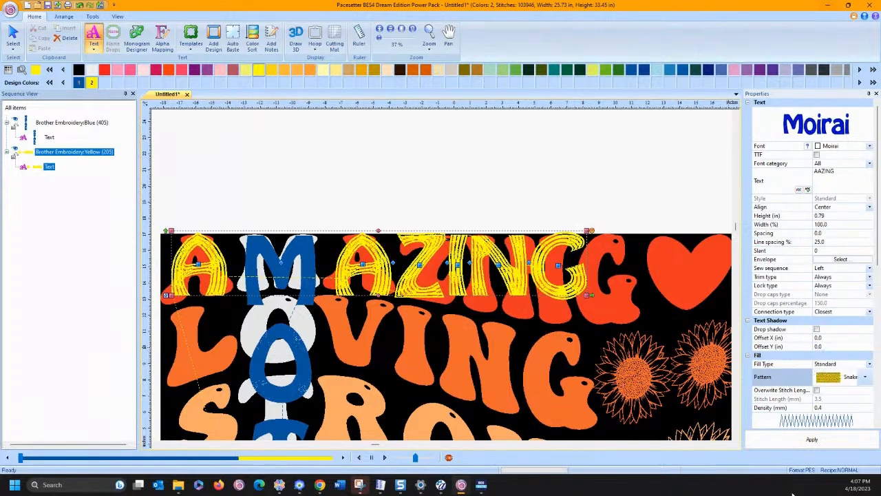
{"action": "left_click", "coordinate": [812, 439]}
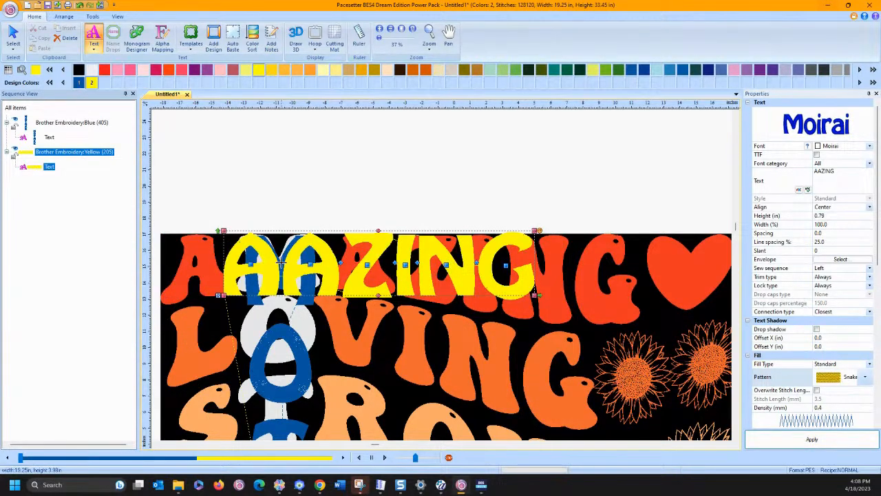
- Apply the Pennant Right envelope to the AAZING text and widen the gap around the M, making it about 25.22 in wide
{"action": "left_click_drag", "start_coordinate": [281, 262], "coordinate": [389, 271]}
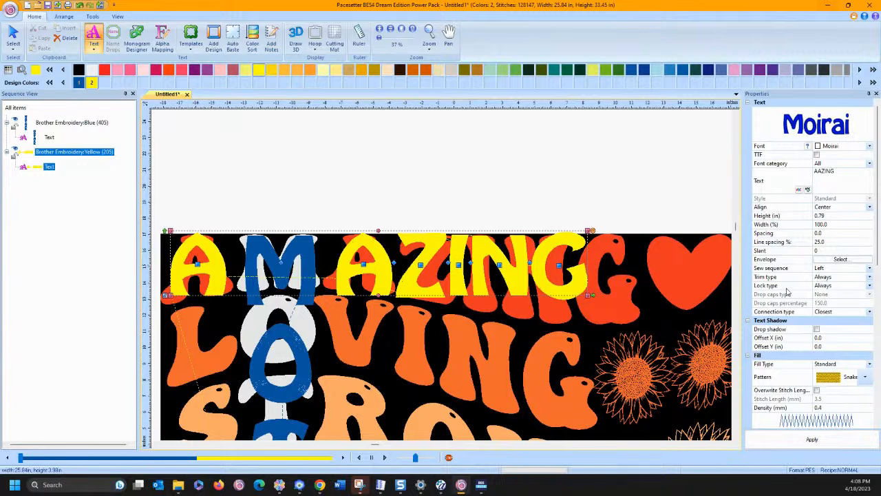
{"action": "left_click", "coordinate": [832, 259]}
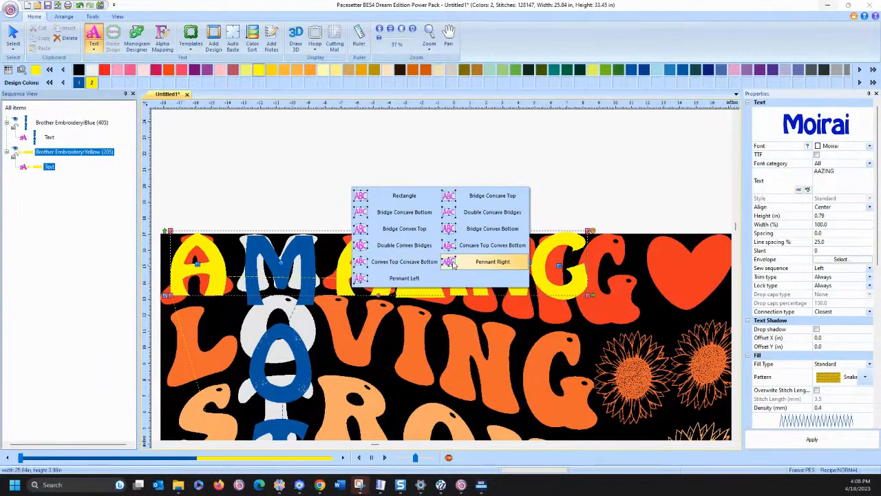
{"action": "left_click", "coordinate": [452, 264]}
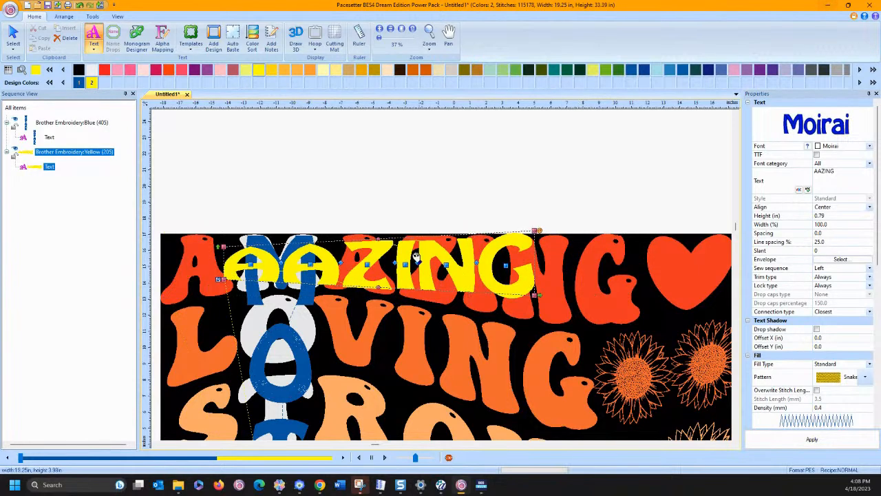
{"action": "left_click_drag", "start_coordinate": [281, 262], "coordinate": [379, 265]}
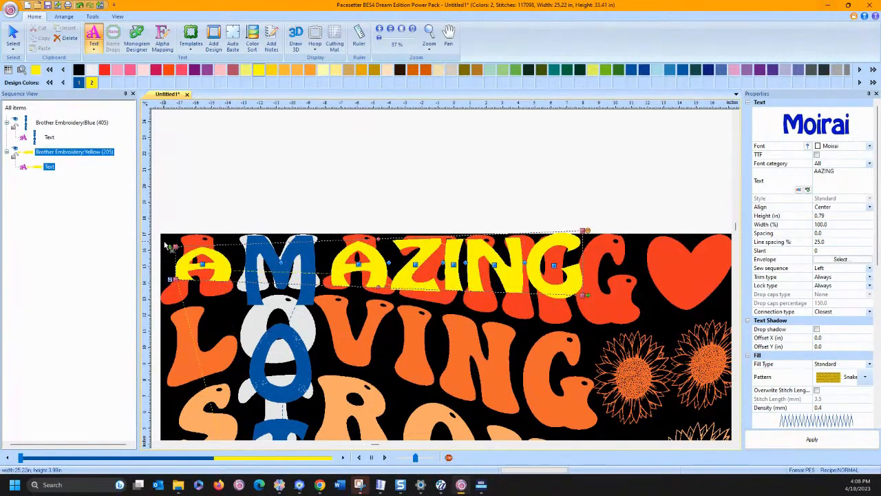
- Reshape the AAZING envelope by its four corners so the word's height follows the backdrop's AMAZING row, lowest under the G
{"action": "left_click_drag", "start_coordinate": [175, 246], "coordinate": [175, 232]}
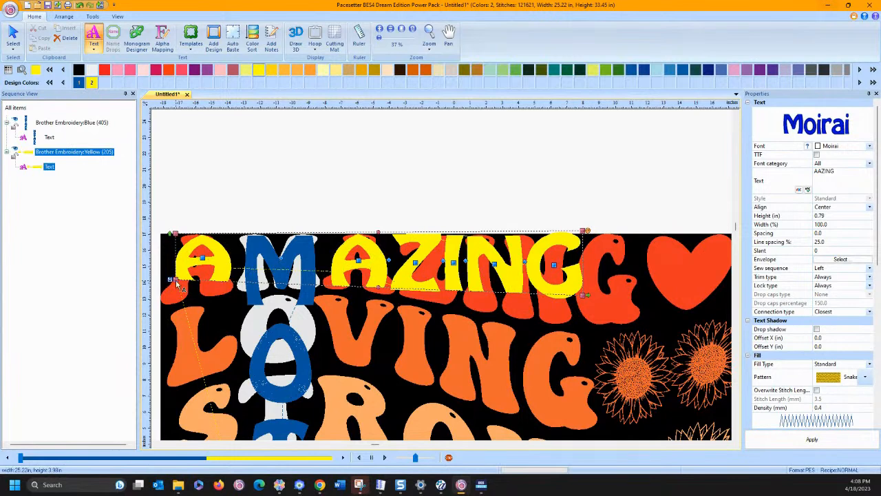
{"action": "left_click_drag", "start_coordinate": [176, 279], "coordinate": [169, 298]}
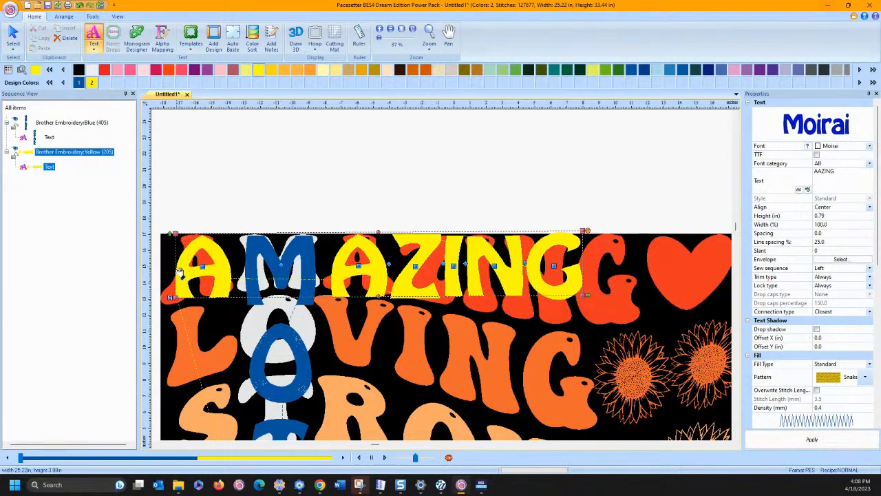
{"action": "left_click_drag", "start_coordinate": [176, 298], "coordinate": [176, 300]}
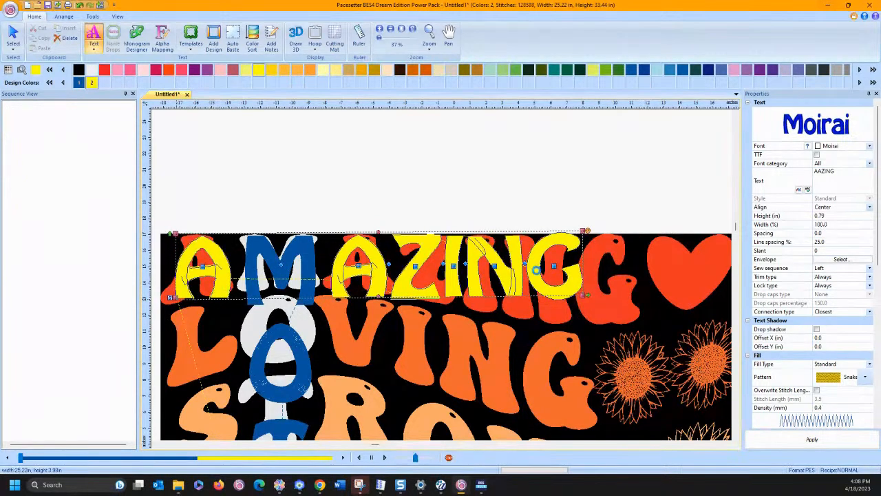
{"action": "left_click_drag", "start_coordinate": [583, 295], "coordinate": [583, 322]}
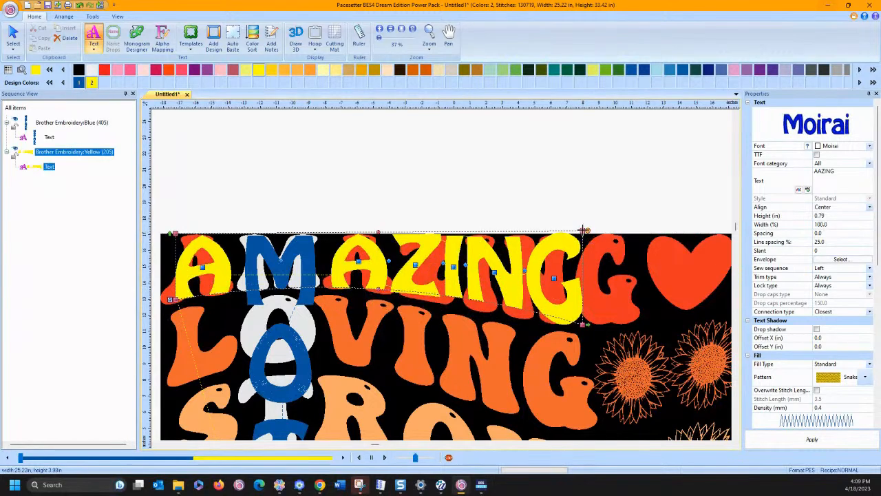
{"action": "left_click_drag", "start_coordinate": [582, 230], "coordinate": [583, 234]}
- Stretch the AAZING text to 122.2% width and about 28.52 in overall, align it over the AMAZING row, and lower its bottom curve
{"action": "left_click_drag", "start_coordinate": [587, 323], "coordinate": [669, 318]}
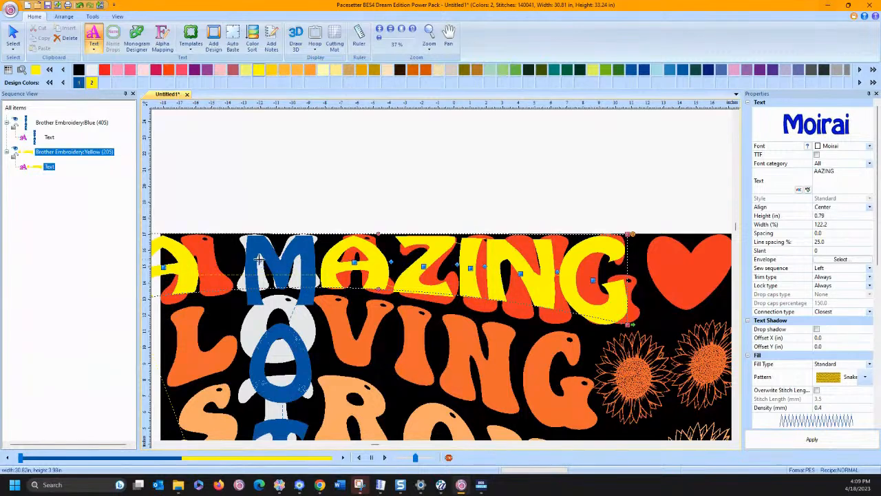
{"action": "left_click_drag", "start_coordinate": [259, 261], "coordinate": [233, 259]}
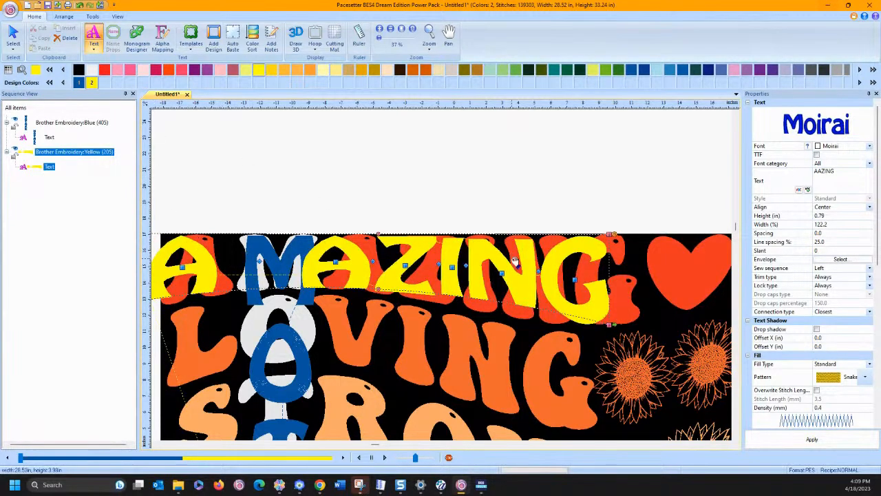
{"action": "left_click_drag", "start_coordinate": [523, 263], "coordinate": [536, 258]}
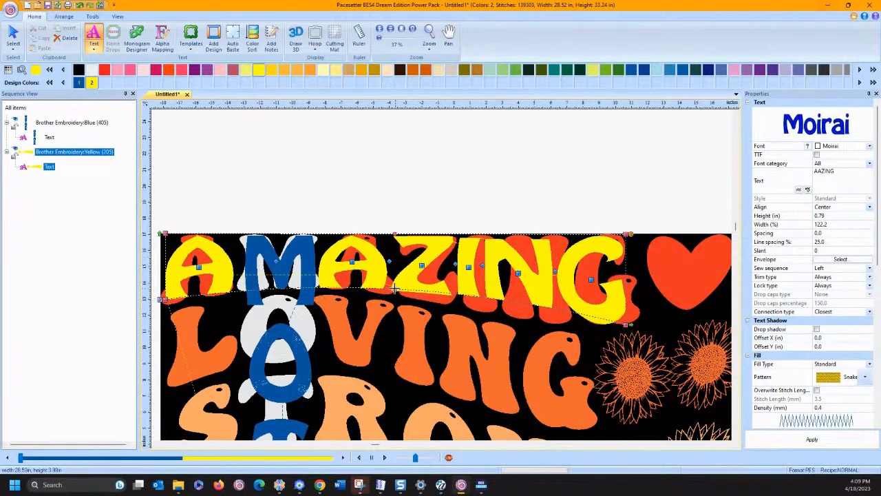
{"action": "left_click_drag", "start_coordinate": [396, 288], "coordinate": [396, 294]}
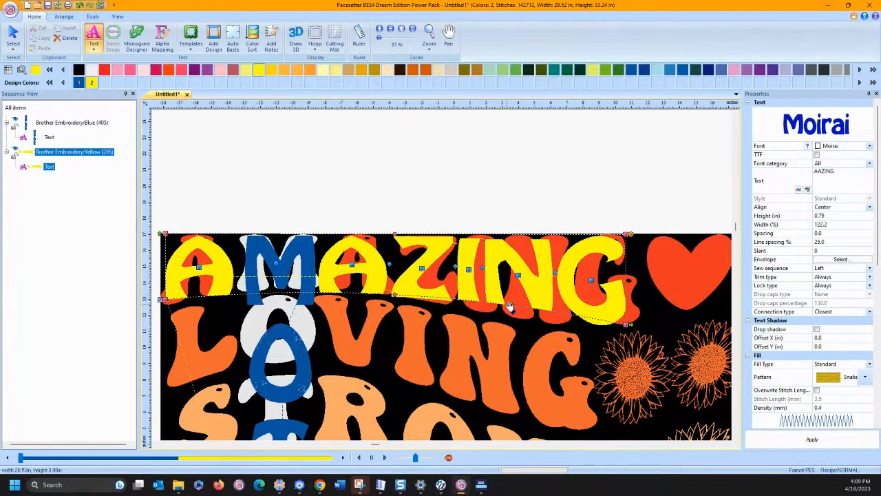
{"action": "right_click", "coordinate": [510, 306]}
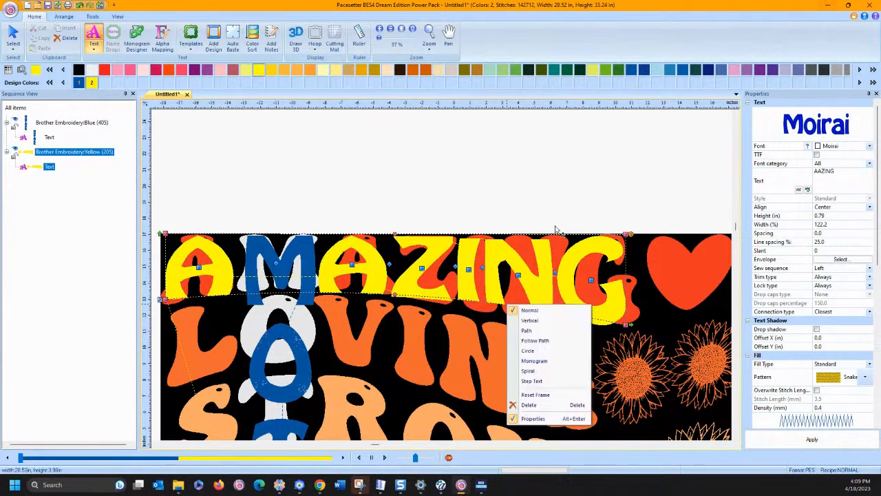
{"action": "left_click", "coordinate": [835, 260]}
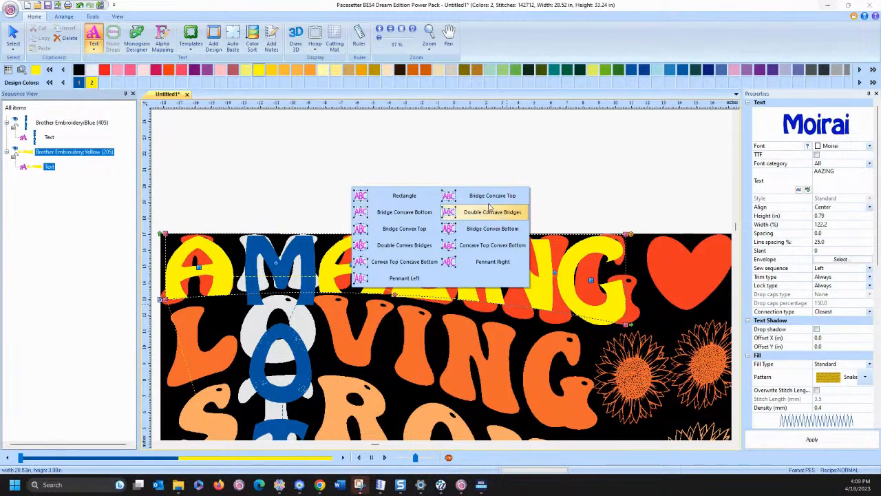
{"action": "left_click", "coordinate": [512, 162]}
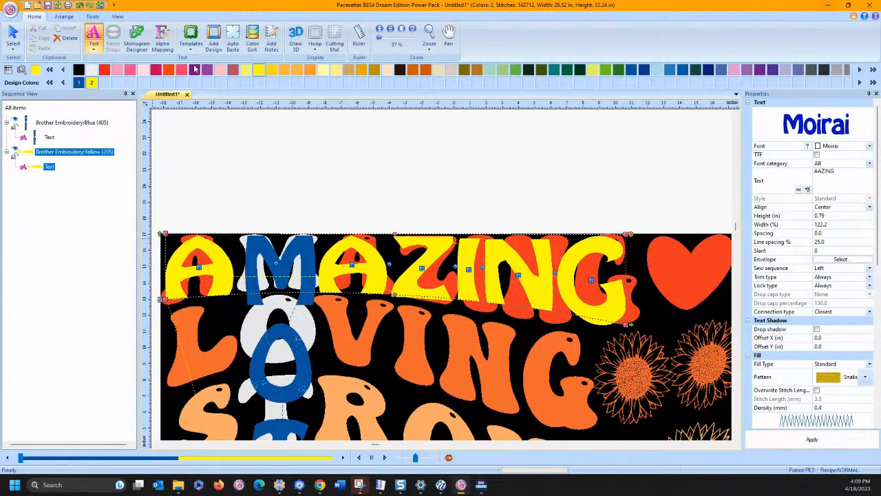
- Browse the designs in the Accents folder of the Add Design library
{"action": "left_click", "coordinate": [212, 36]}
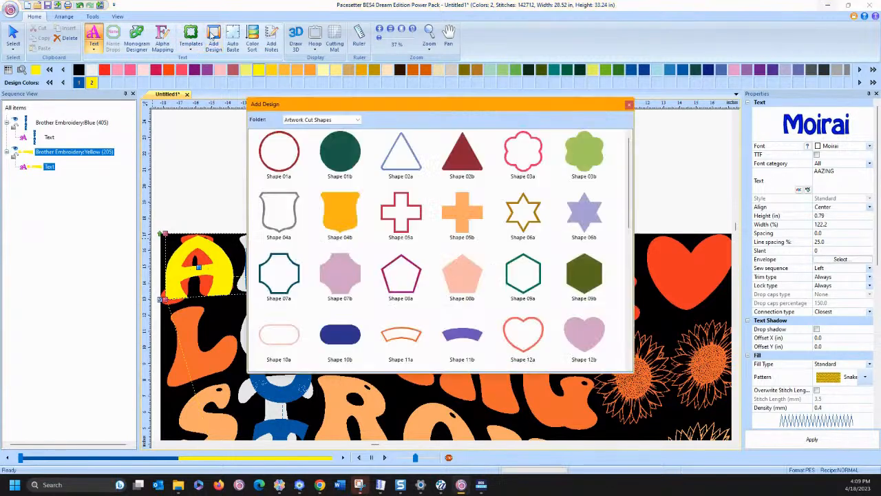
{"action": "left_click", "coordinate": [333, 122]}
{"action": "left_click", "coordinate": [293, 128]}
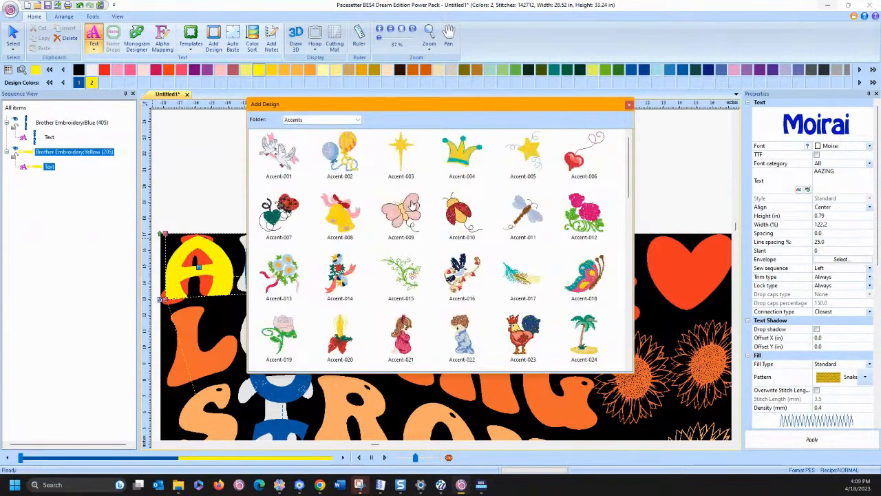
{"action": "mouse_move", "coordinate": [582, 163]}
{"action": "left_click", "coordinate": [628, 104]}
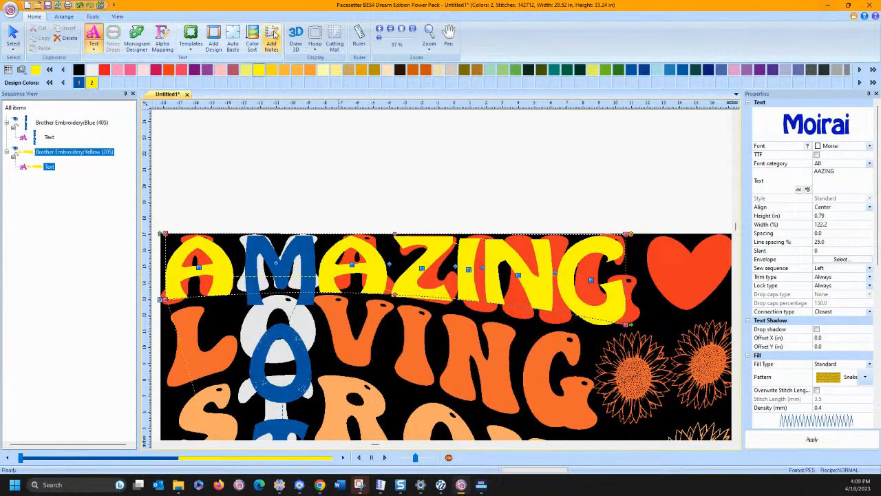
- Show the whole design, then switch to the untitled project in Brother CanvasWorkspace
{"action": "left_click", "coordinate": [403, 30]}
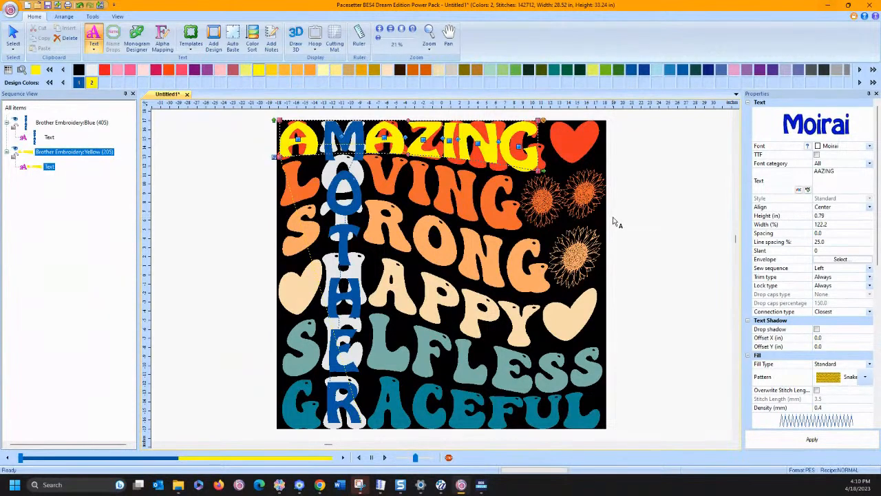
{"action": "left_click", "coordinate": [299, 485]}
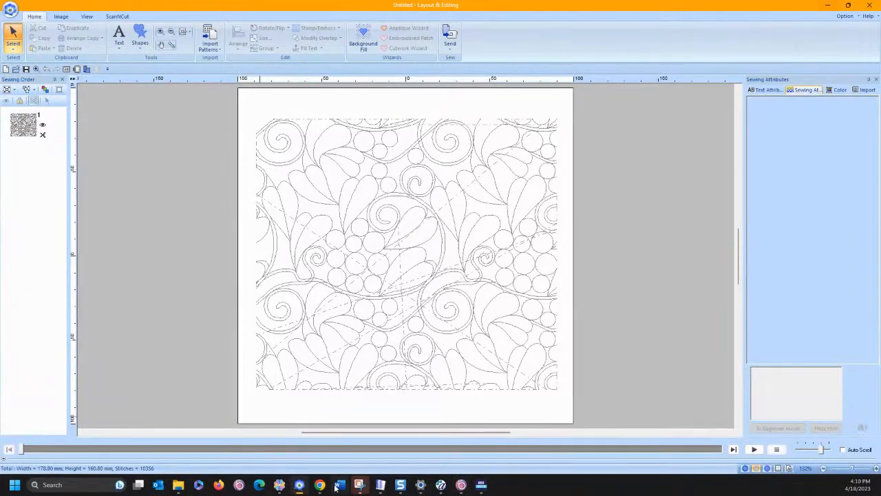
{"action": "mouse_move", "coordinate": [279, 486]}
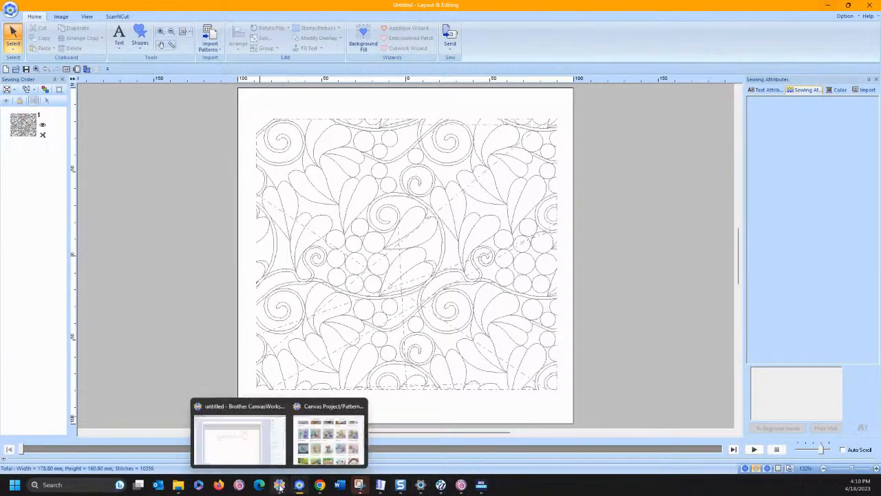
{"action": "left_click", "coordinate": [234, 454]}
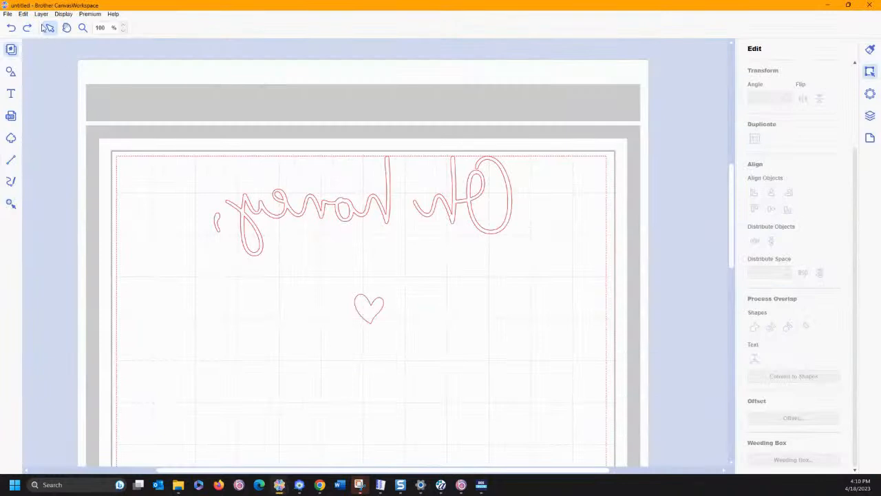
- Start a new blank project, discarding the unsaved changes to the current one
{"action": "left_click", "coordinate": [7, 14]}
{"action": "left_click", "coordinate": [16, 22]}
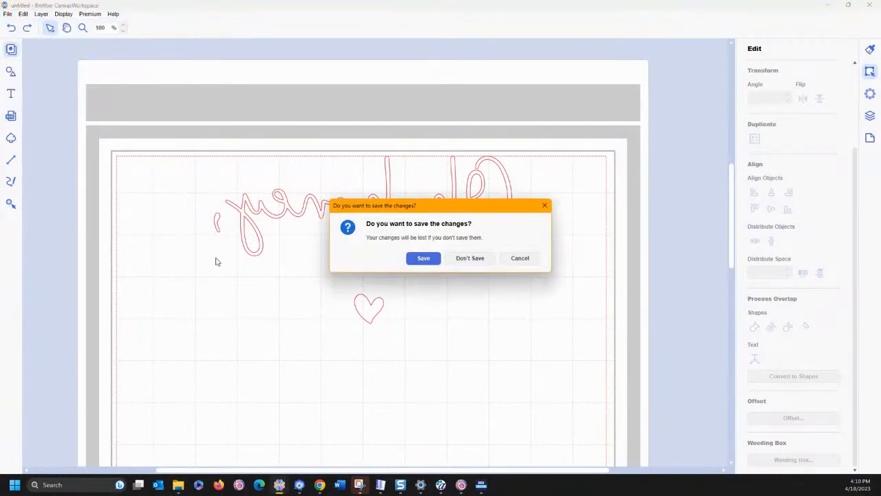
{"action": "left_click", "coordinate": [469, 258]}
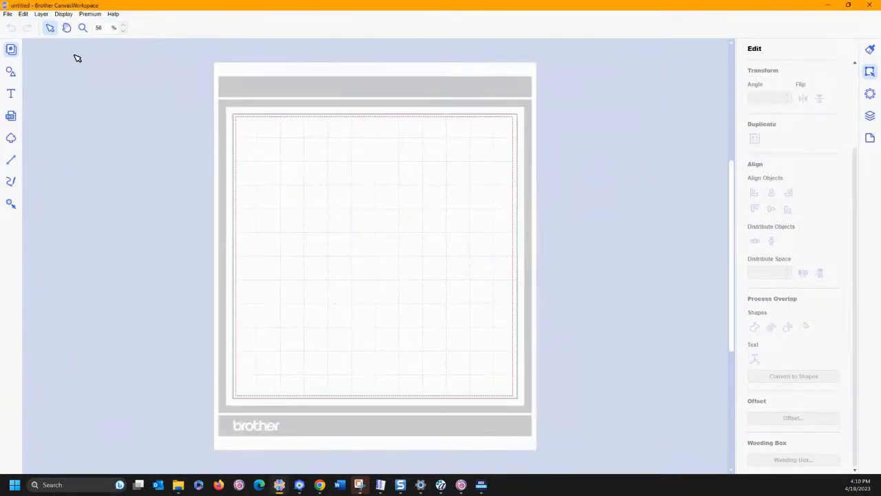
- Import A01-Mulew-220415-ML-06.svg from the Mother-Definition-Best-Mom-Mothers folder in Downloads onto the mat
{"action": "left_click", "coordinate": [11, 17]}
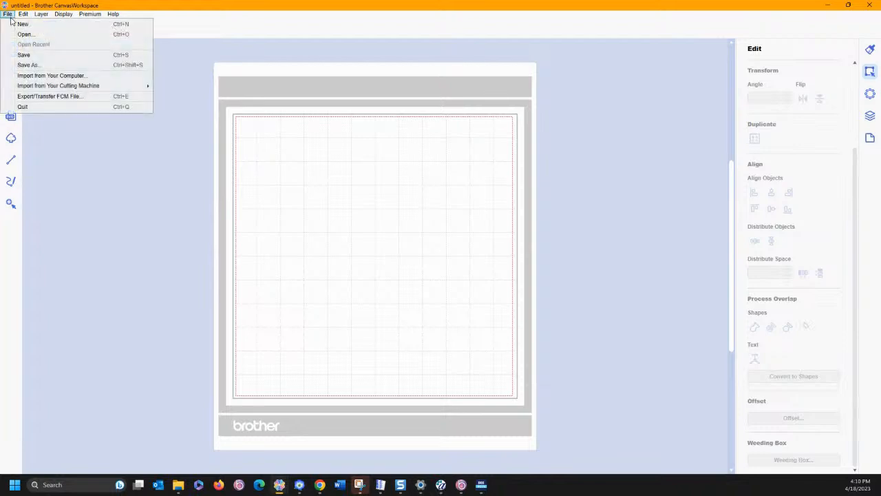
{"action": "left_click", "coordinate": [145, 195]}
{"action": "left_click", "coordinate": [10, 117]}
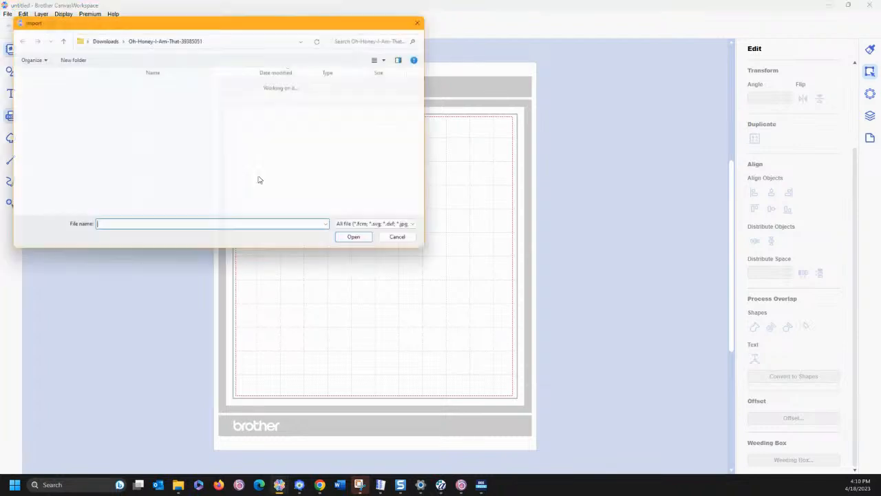
{"action": "left_click", "coordinate": [102, 37]}
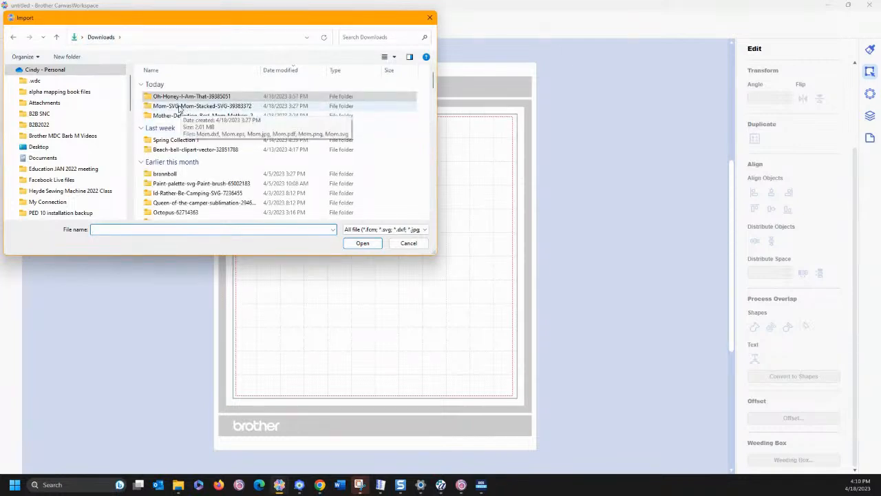
{"action": "double_click", "coordinate": [184, 114]}
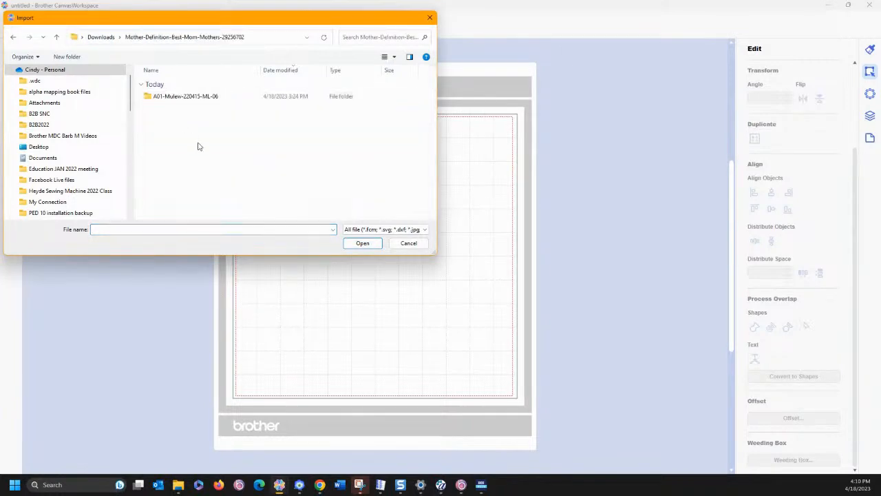
{"action": "double_click", "coordinate": [158, 99]}
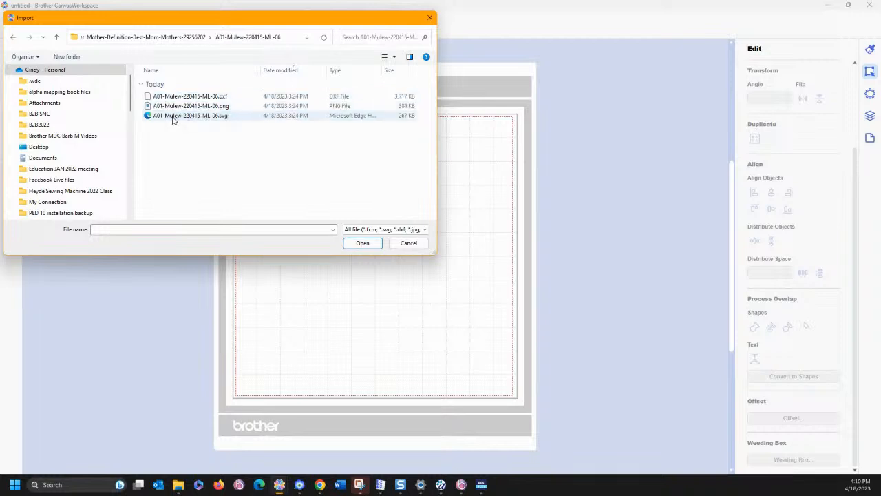
{"action": "double_click", "coordinate": [173, 117]}
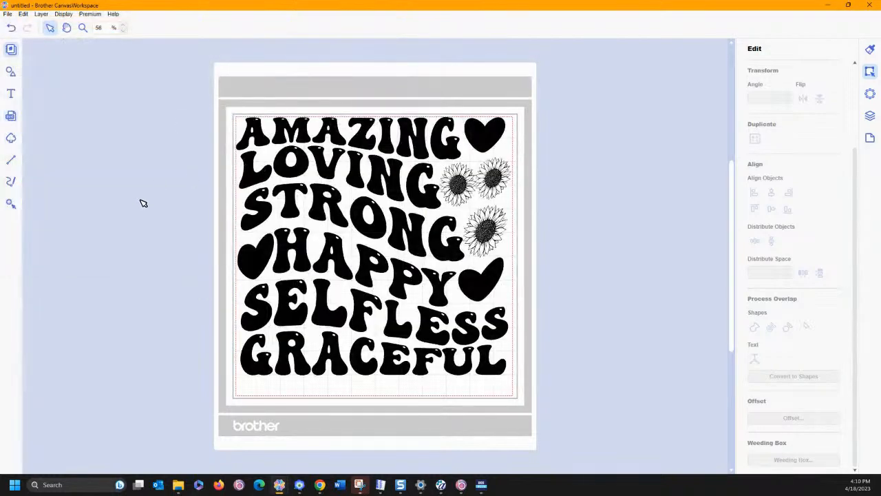
- Fill the vertical MOTHER letters with the blue-violet colour #737FBA
{"action": "left_click", "coordinate": [303, 126]}
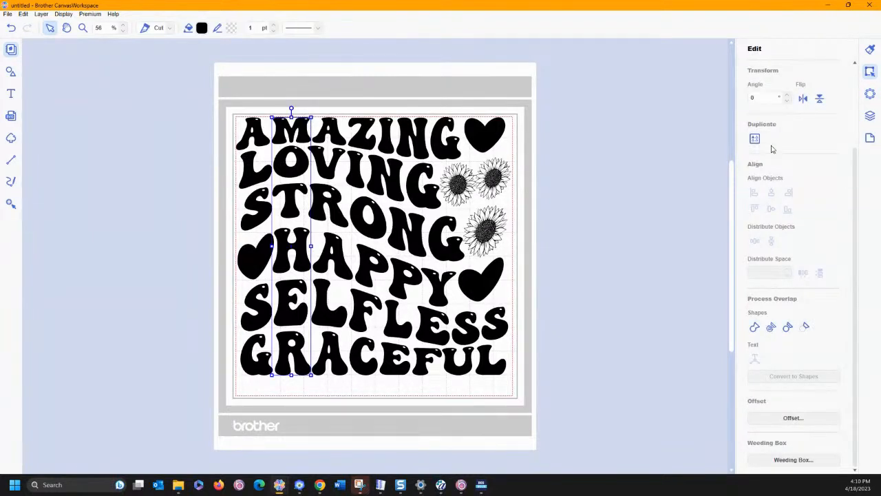
{"action": "left_click", "coordinate": [870, 49]}
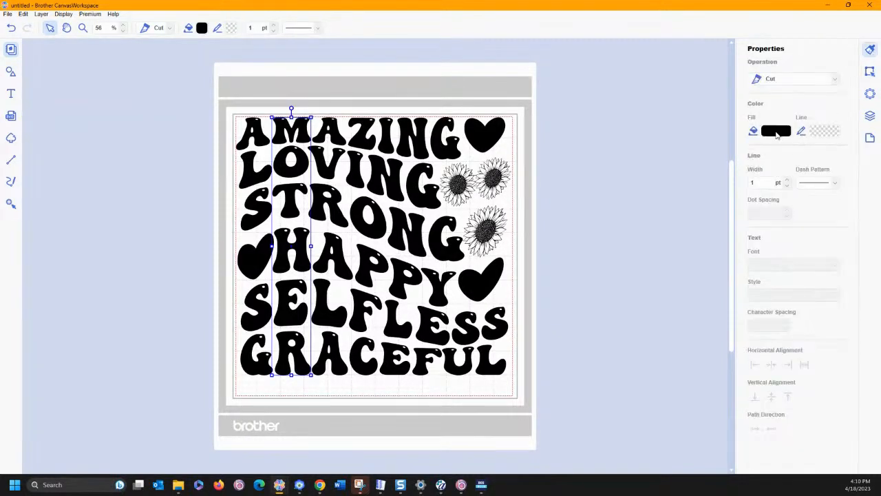
{"action": "left_click", "coordinate": [776, 132]}
{"action": "left_click", "coordinate": [366, 208]}
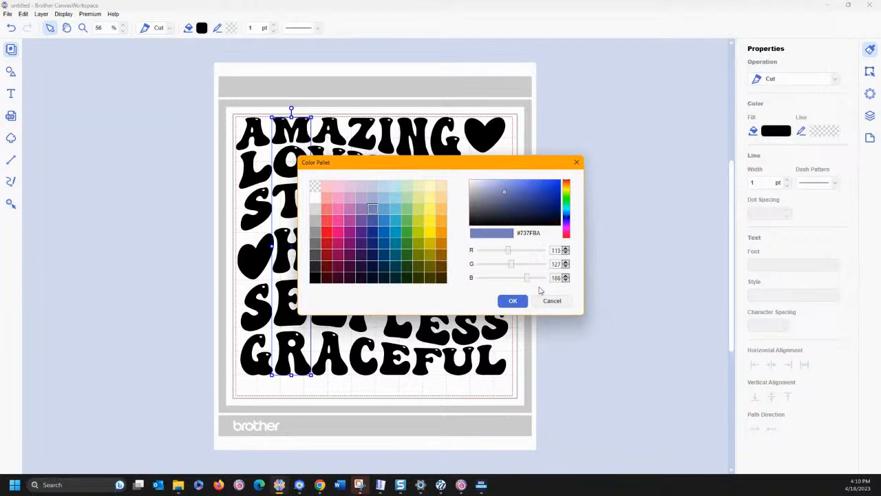
{"action": "left_click", "coordinate": [515, 300]}
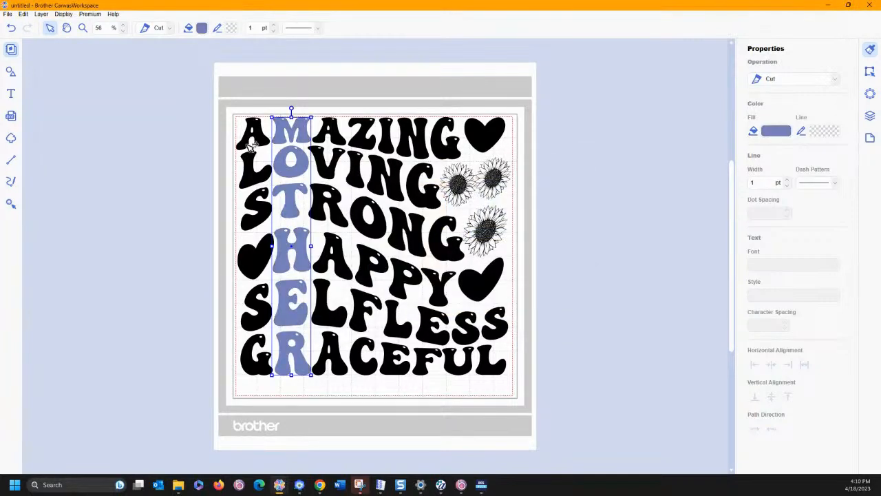
- Fill the AMAZING row and its heart with the red colour #E6081F
{"action": "left_click", "coordinate": [248, 141]}
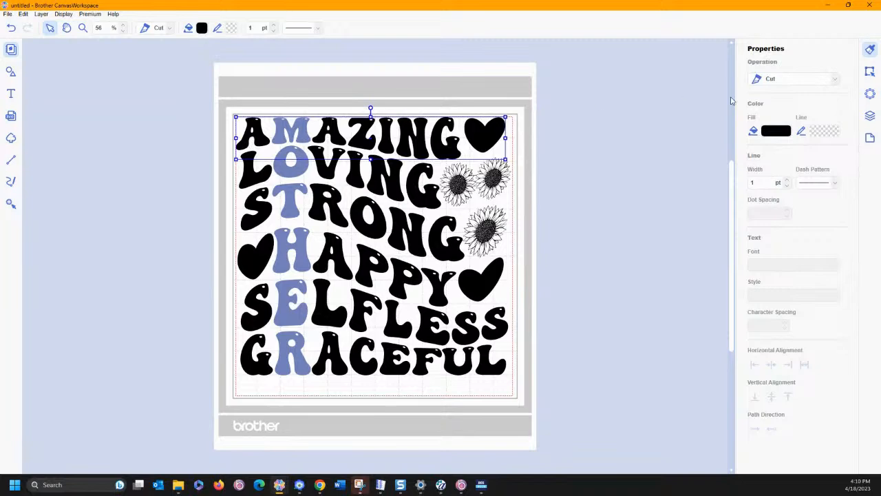
{"action": "left_click", "coordinate": [751, 134]}
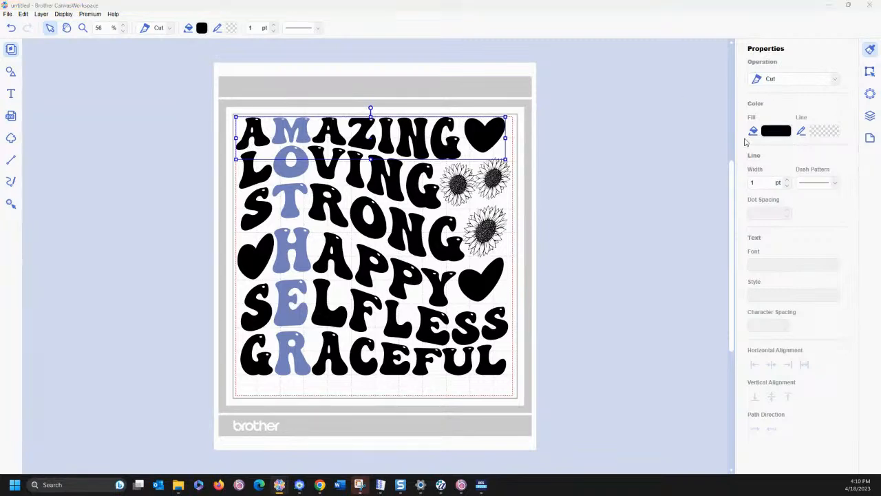
{"action": "left_click", "coordinate": [326, 234]}
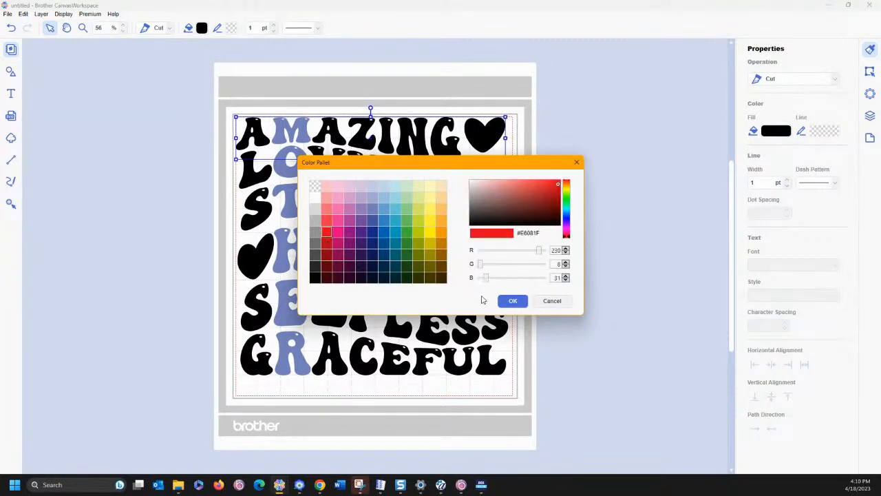
{"action": "left_click", "coordinate": [512, 300]}
- Try yellow #FFF433 as the fill for the LOVING row and its sunflowers, and settle on orange
{"action": "left_click", "coordinate": [266, 175]}
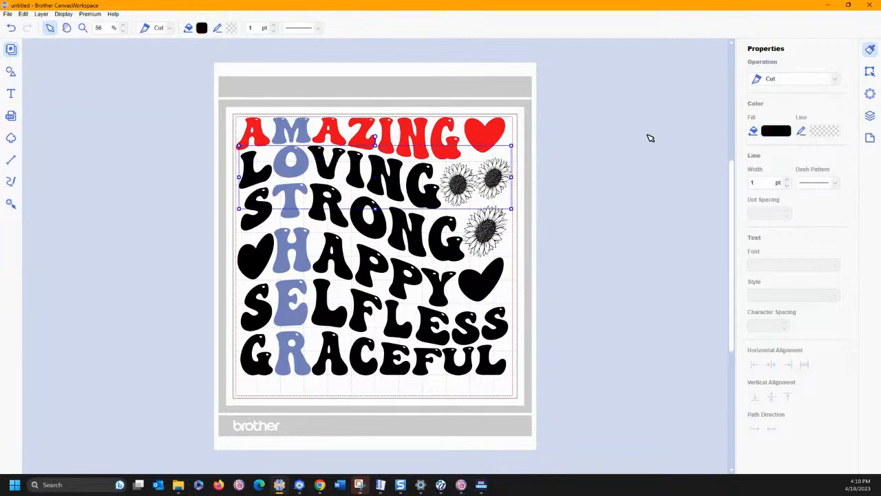
{"action": "left_click", "coordinate": [773, 133]}
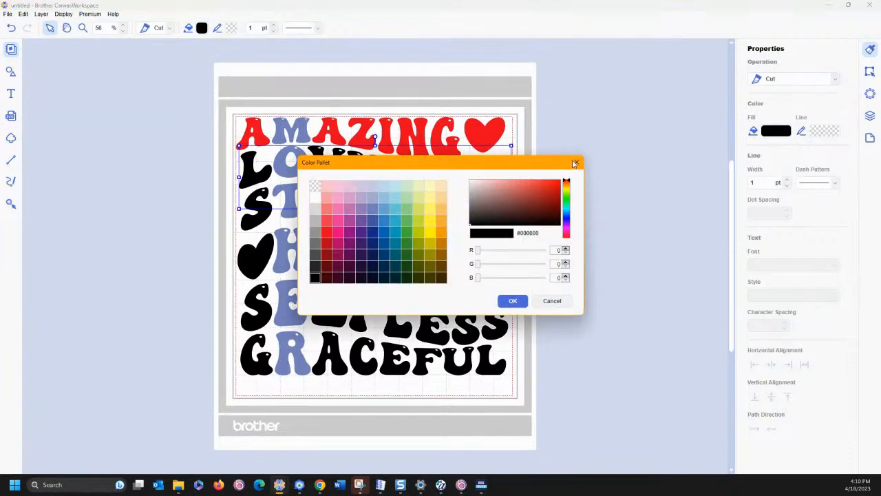
{"action": "left_click", "coordinate": [430, 223]}
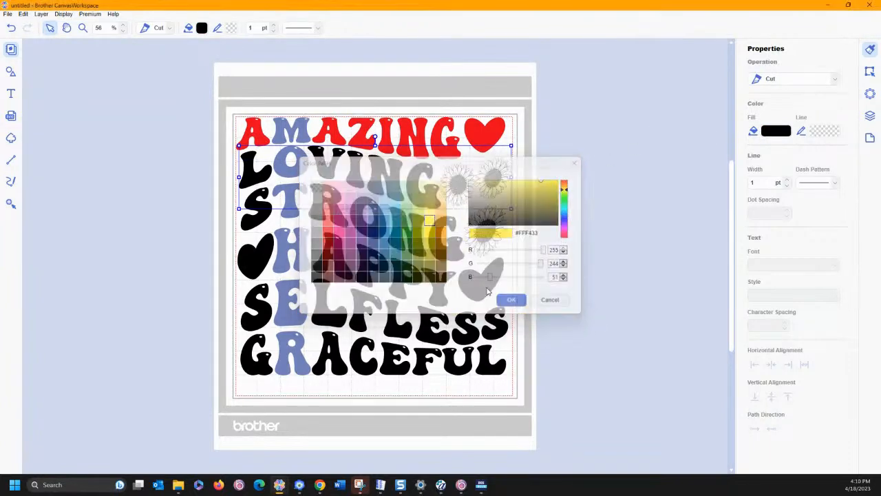
{"action": "left_click", "coordinate": [513, 301]}
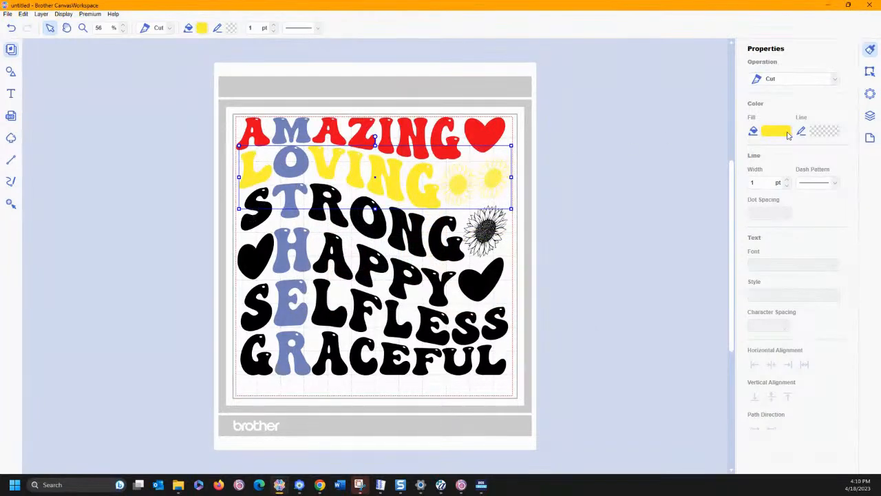
{"action": "left_click", "coordinate": [788, 133]}
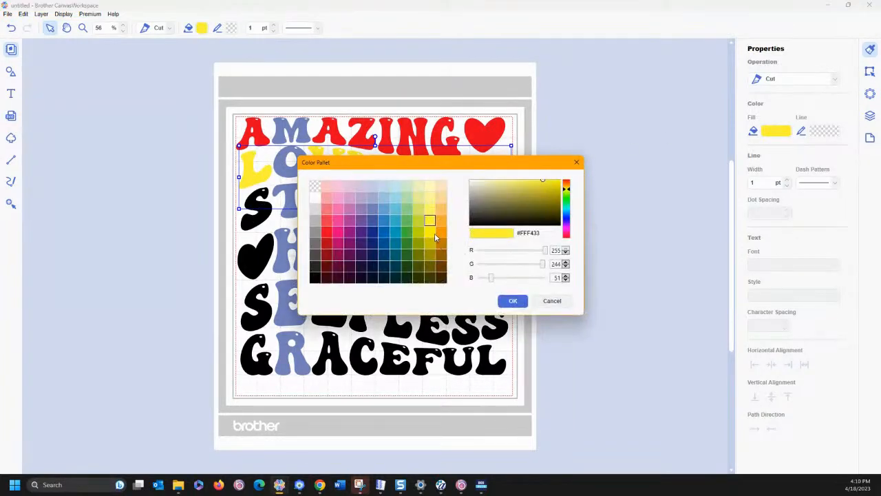
{"action": "left_click", "coordinate": [440, 231]}
{"action": "left_click", "coordinate": [513, 301]}
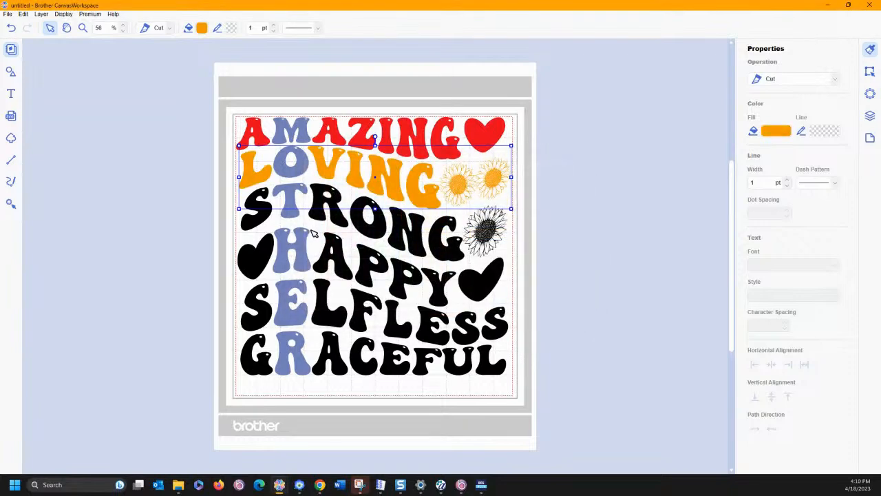
- Select the entire Mother word design and delete it from the mat
{"action": "left_click", "coordinate": [263, 218]}
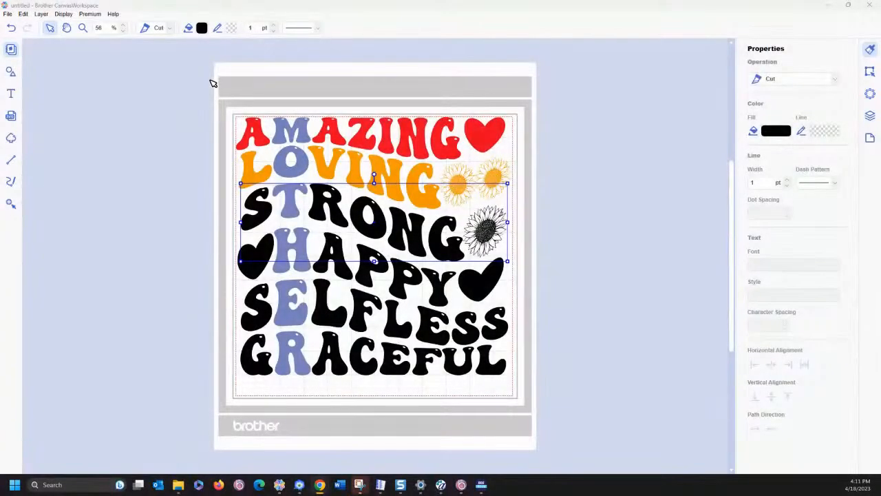
{"action": "left_click_drag", "start_coordinate": [212, 83], "coordinate": [554, 445]}
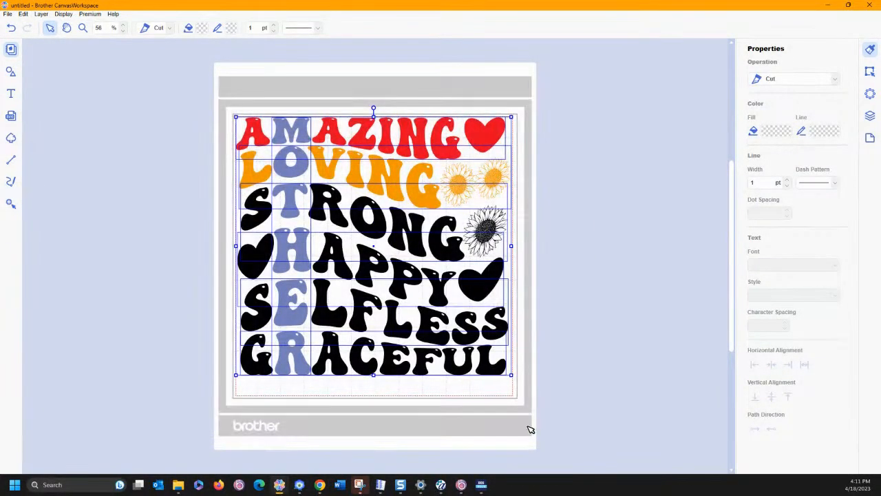
{"action": "key", "text": "Delete"}
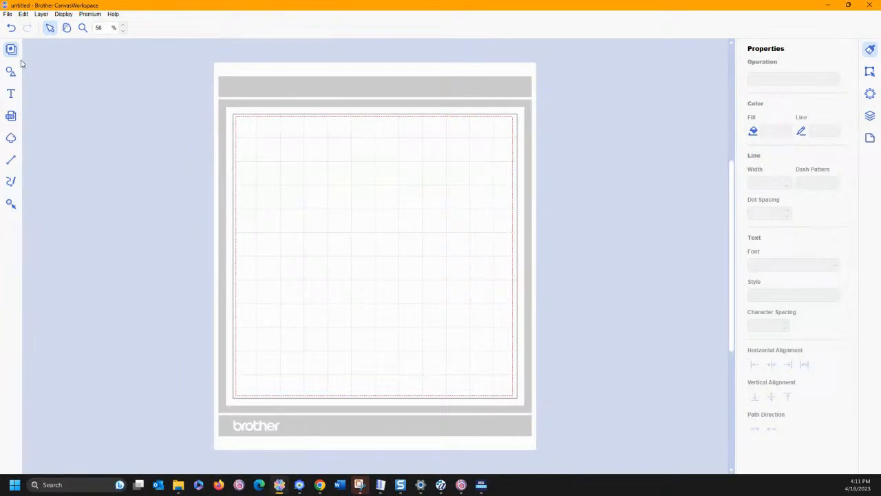
- Import Mom.svg from the Mom-SVG-Mom-Stacked-SVG-39383372 folder in Downloads onto the mat
{"action": "left_click", "coordinate": [11, 116]}
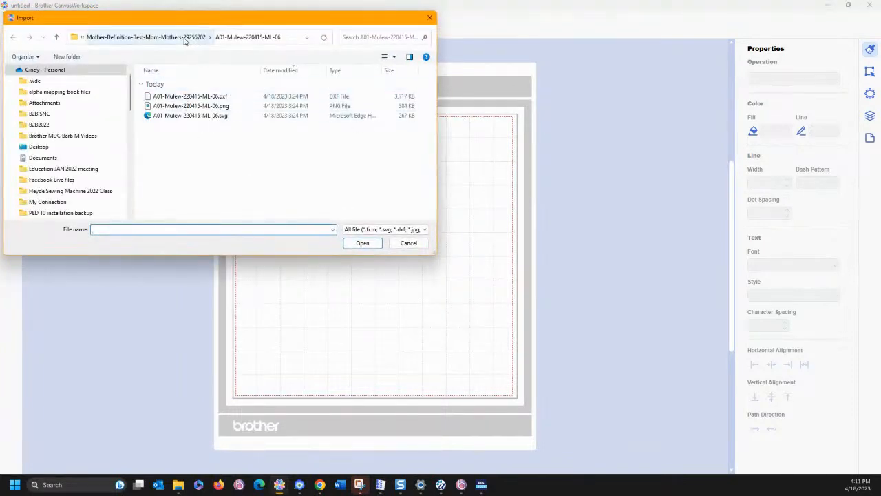
{"action": "left_click", "coordinate": [78, 37]}
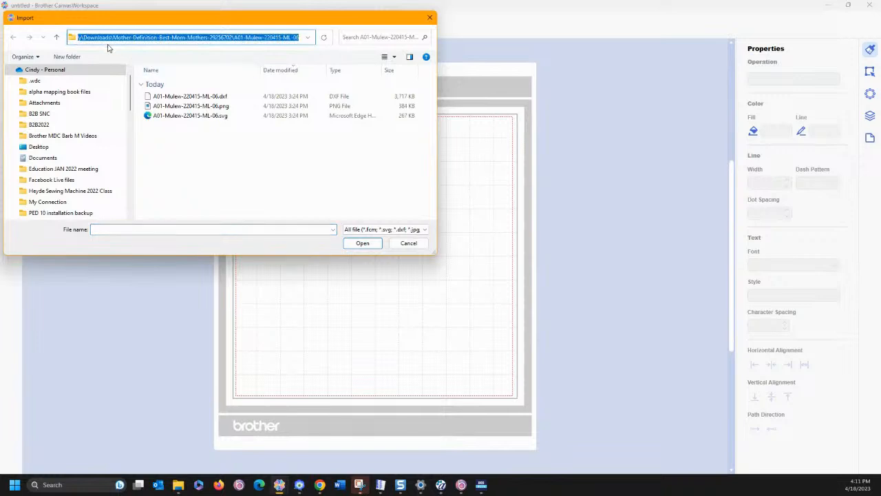
{"action": "left_click", "coordinate": [57, 38]}
{"action": "left_click", "coordinate": [58, 38]}
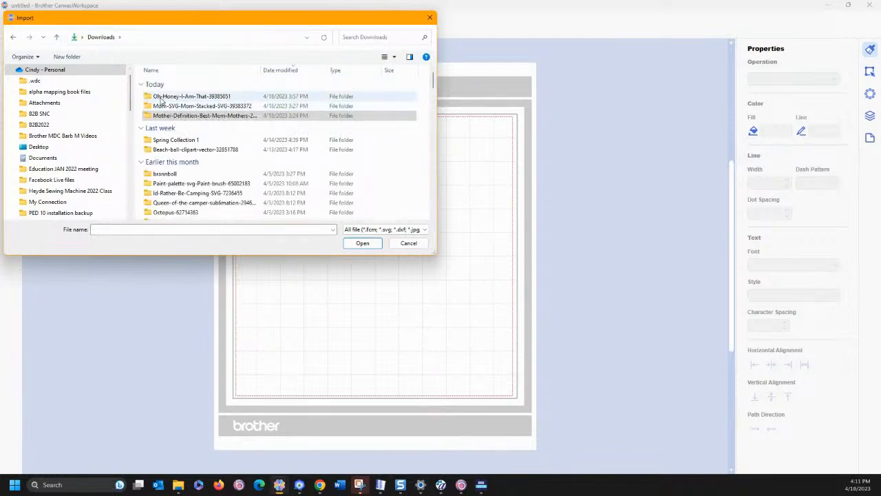
{"action": "double_click", "coordinate": [165, 106]}
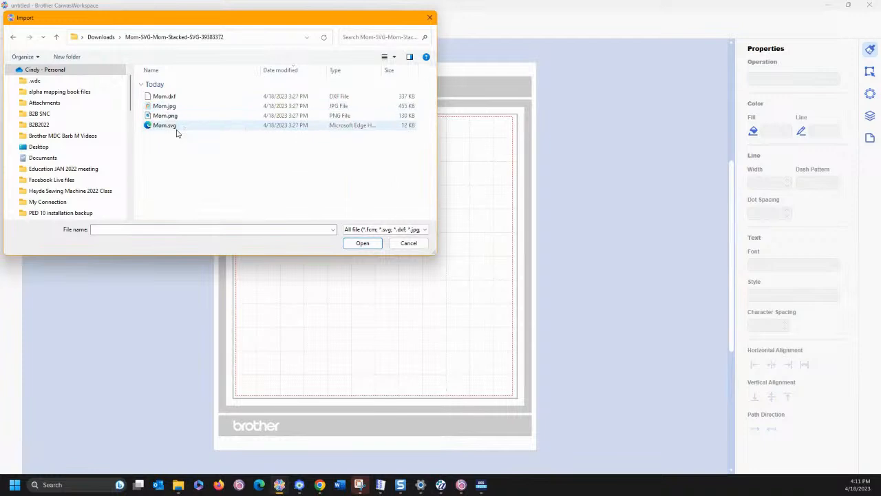
{"action": "left_click", "coordinate": [165, 126]}
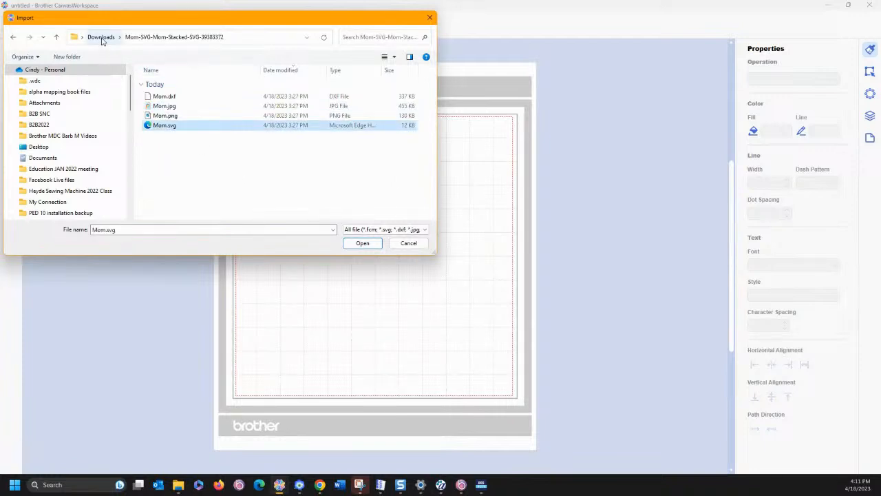
{"action": "double_click", "coordinate": [167, 128]}
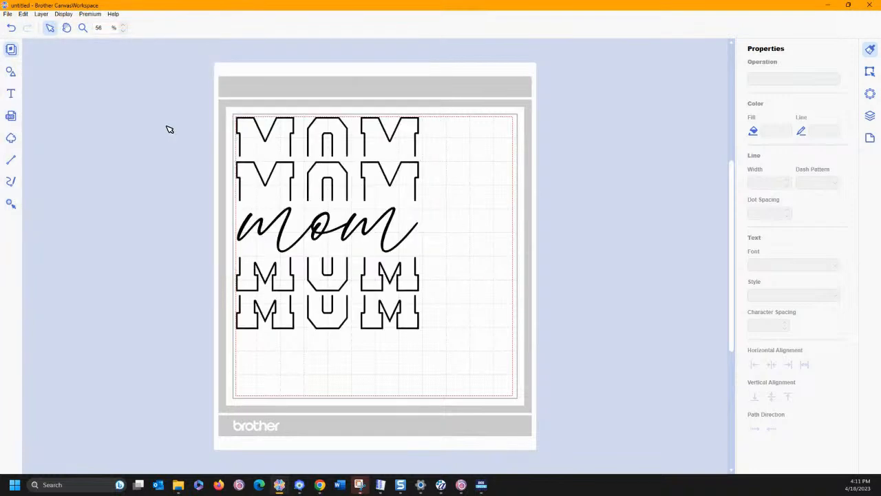
- Select all pieces of the stacked MOM design and enlarge them proportionally to the full height of the mat's work area
{"action": "left_click_drag", "start_coordinate": [177, 93], "coordinate": [446, 354]}
{"action": "left_click_drag", "start_coordinate": [414, 311], "coordinate": [429, 317]}
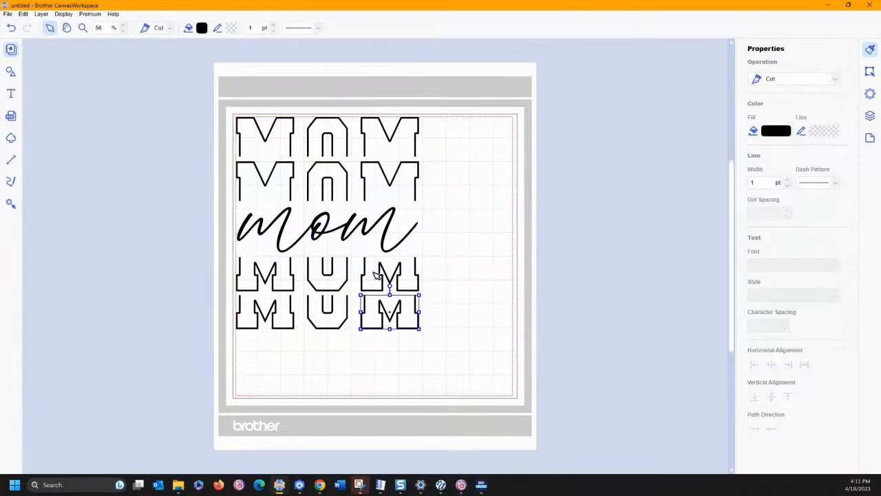
{"action": "left_click_drag", "start_coordinate": [200, 101], "coordinate": [472, 391]}
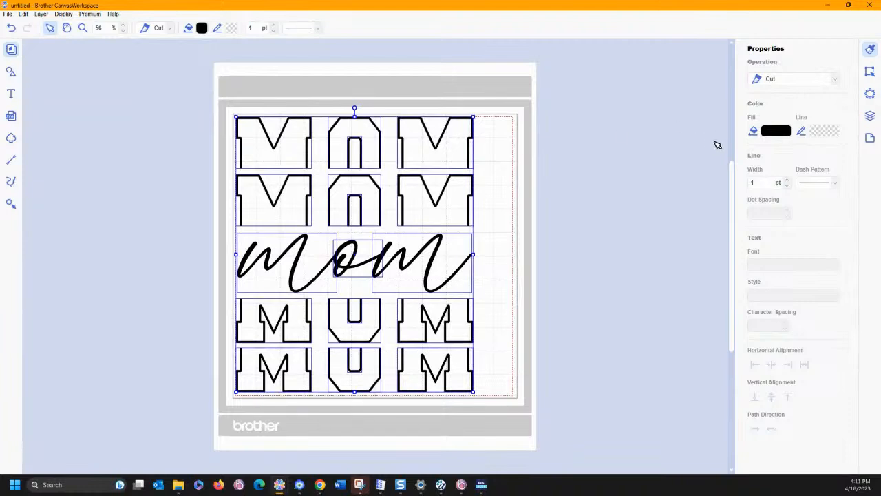
- Remove the fill from the whole stacked MOM design and set its line colour to black so only outlines remain
{"action": "left_click", "coordinate": [773, 133]}
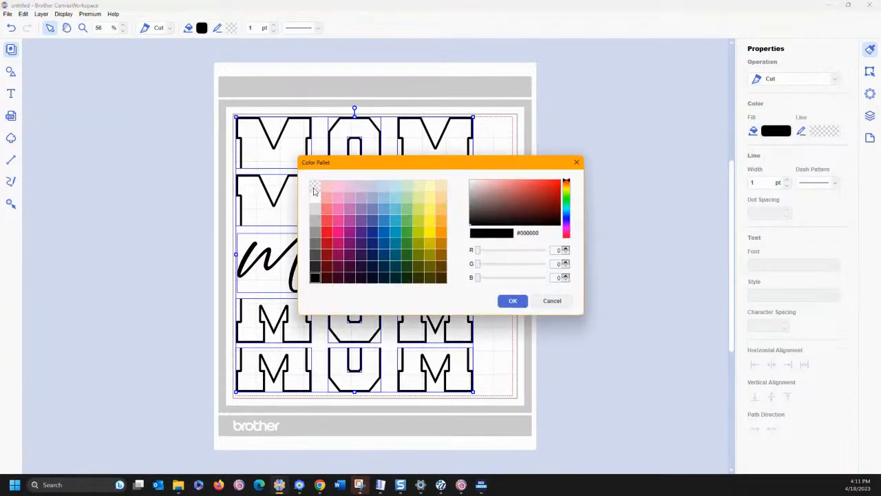
{"action": "left_click", "coordinate": [314, 187]}
{"action": "left_click", "coordinate": [512, 300]}
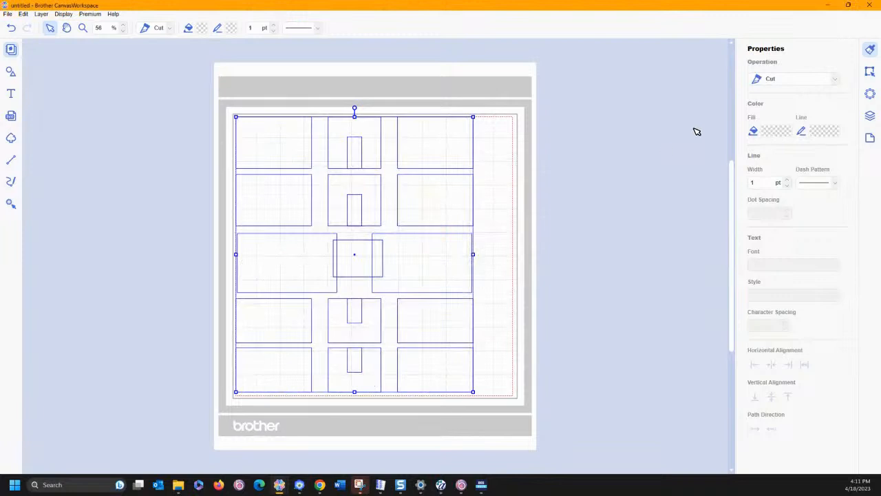
{"action": "left_click", "coordinate": [819, 132]}
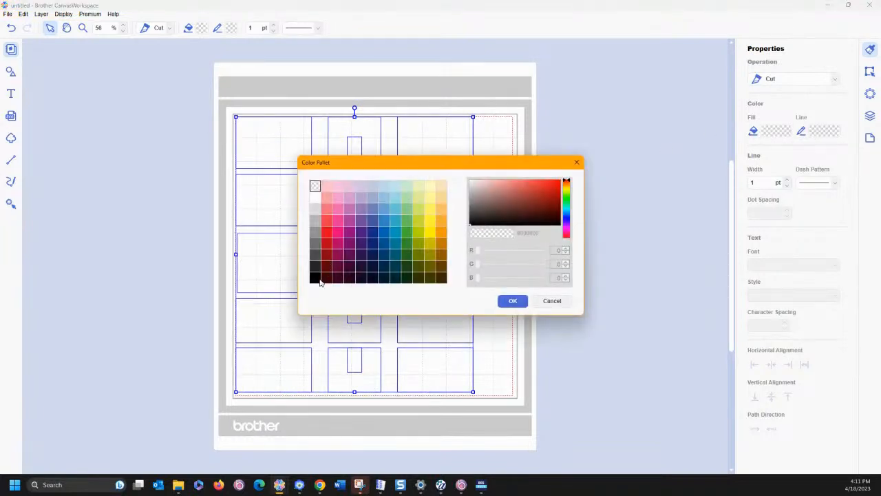
{"action": "left_click", "coordinate": [315, 278]}
{"action": "left_click", "coordinate": [518, 301]}
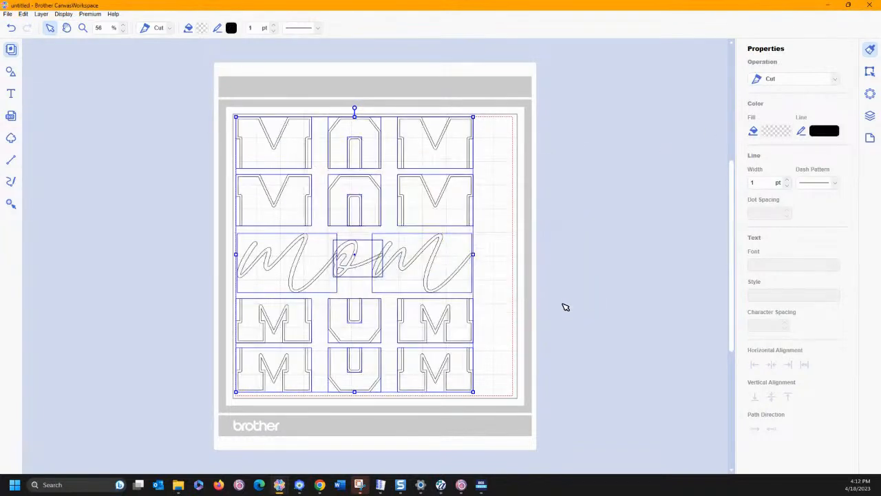
{"action": "left_click", "coordinate": [565, 306]}
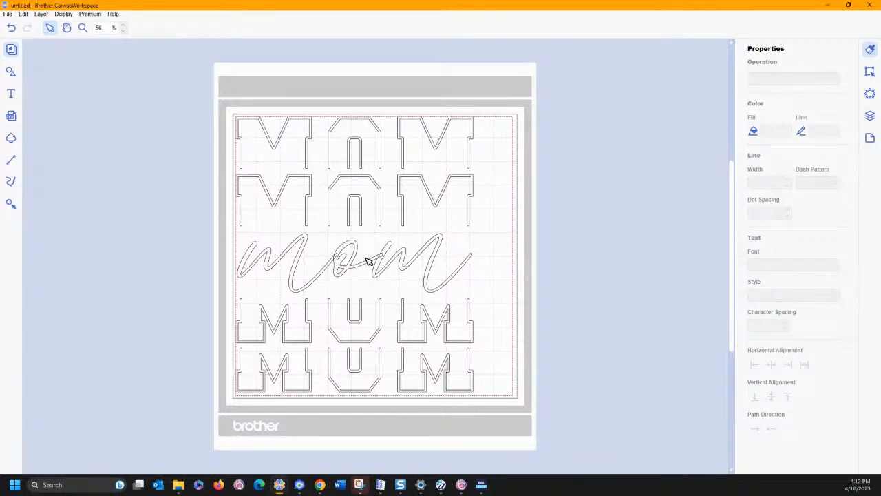
- Weld the three overlapping letters of the middle script mom row into one continuous outline
{"action": "left_click", "coordinate": [83, 28]}
{"action": "left_click_drag", "start_coordinate": [234, 221], "coordinate": [486, 300]}
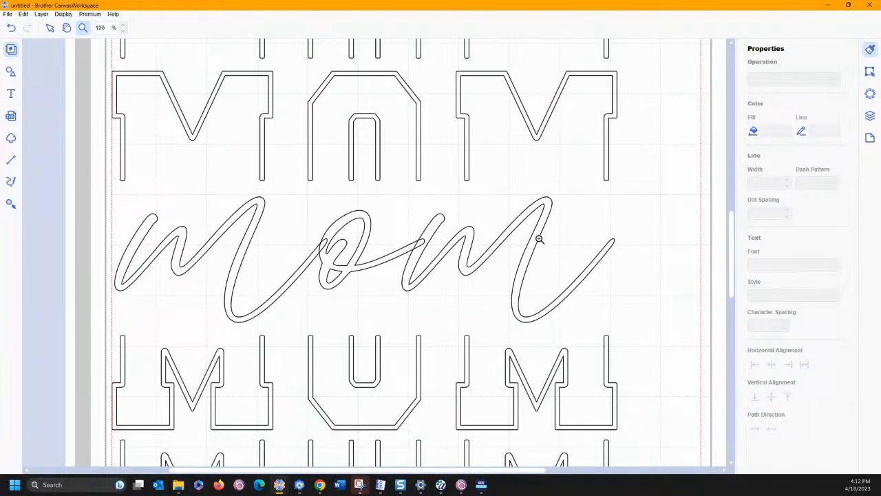
{"action": "left_click", "coordinate": [49, 28]}
{"action": "left_click_drag", "start_coordinate": [221, 226], "coordinate": [482, 294]}
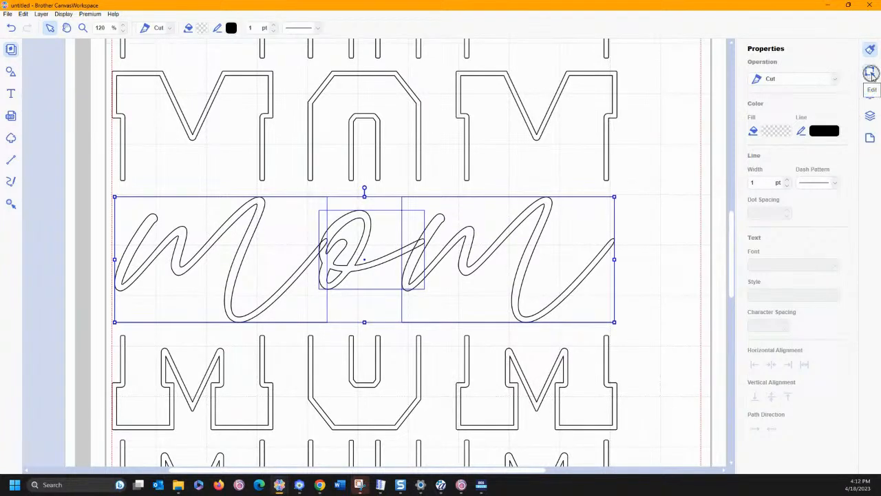
{"action": "left_click", "coordinate": [870, 72]}
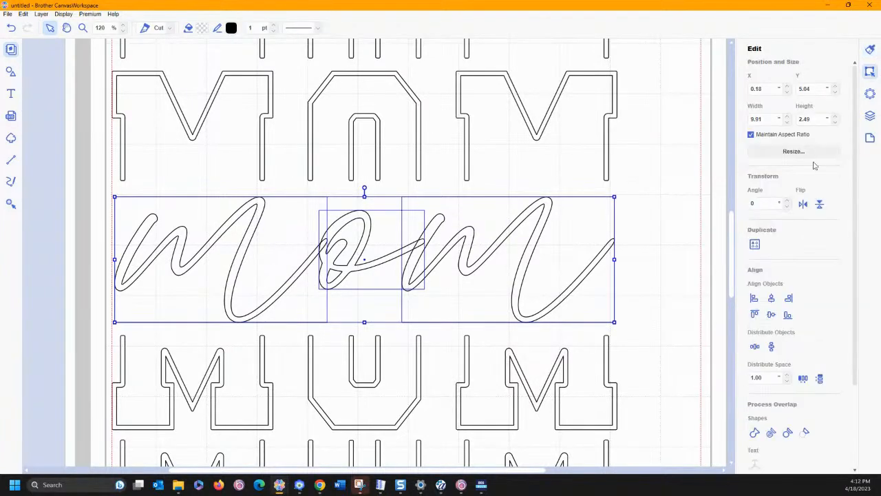
{"action": "left_click", "coordinate": [683, 256]}
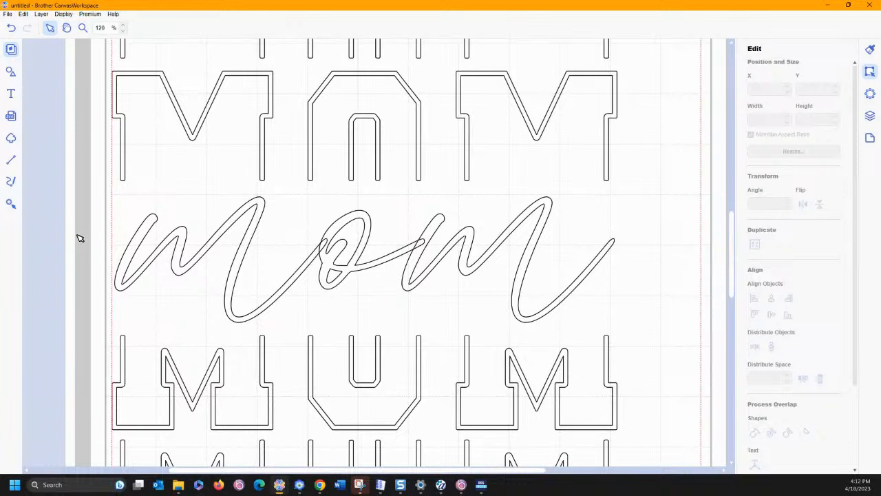
{"action": "left_click_drag", "start_coordinate": [77, 236], "coordinate": [614, 269]}
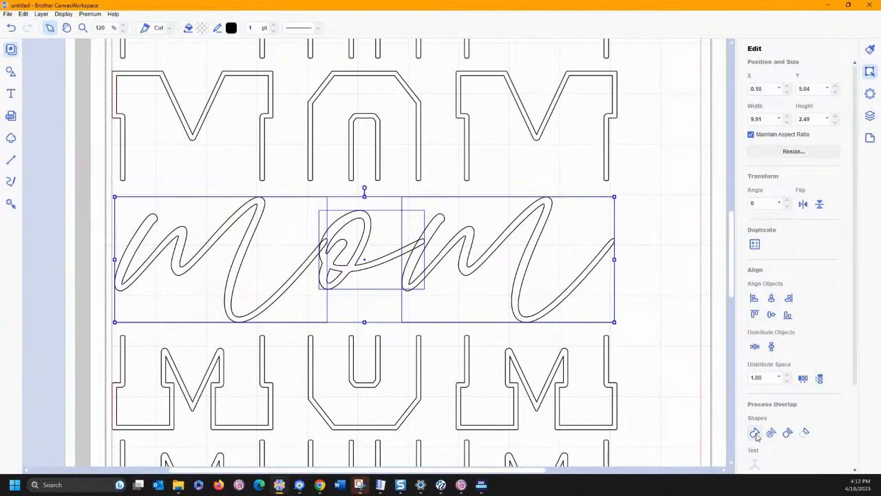
{"action": "scroll", "coordinate": [750, 392], "scroll_direction": "down", "scroll_amount": 1}
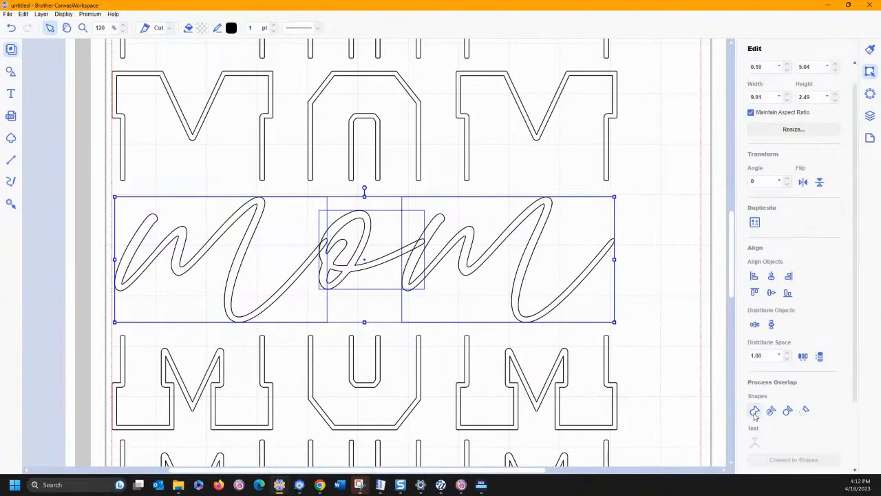
{"action": "left_click", "coordinate": [754, 411]}
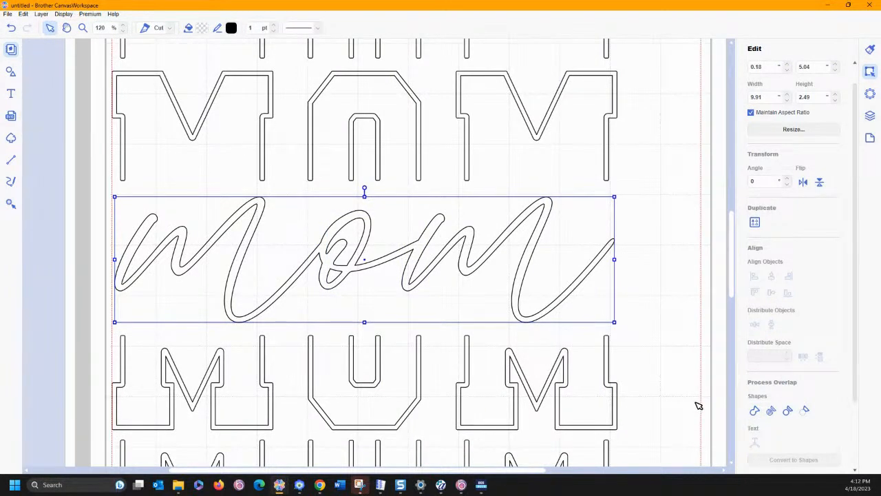
- Select the whole stacked MOM design, shrink it proportionally to a little under two thirds of its size, and move it inward from the mat's corner
{"action": "left_click", "coordinate": [81, 28]}
{"action": "left_click", "coordinate": [562, 256]}
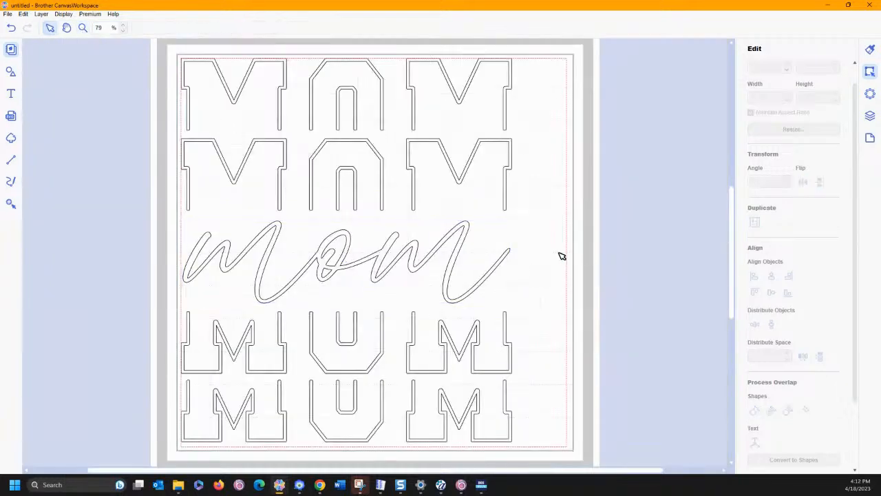
{"action": "key", "text": "ctrl+a"}
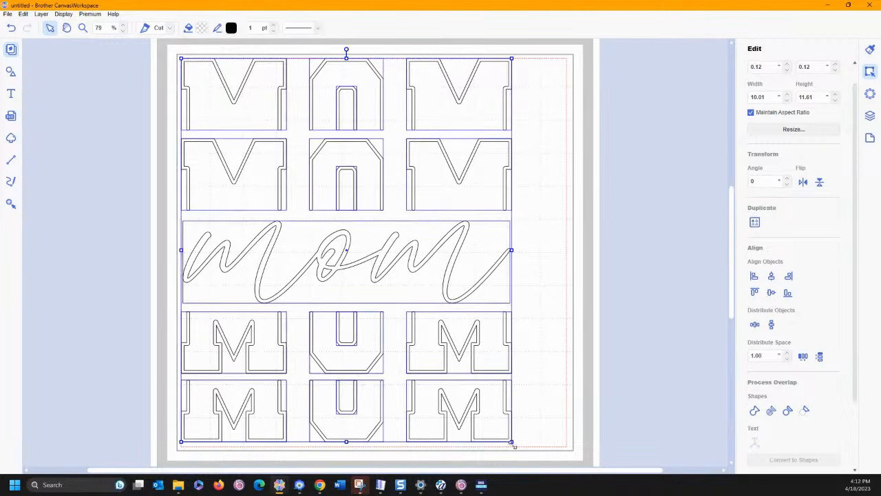
{"action": "left_click_drag", "start_coordinate": [513, 446], "coordinate": [408, 320]}
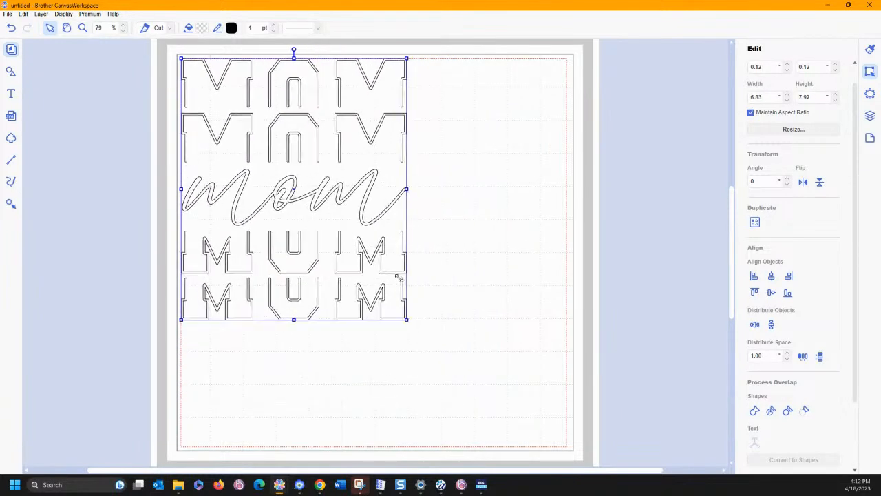
{"action": "left_click_drag", "start_coordinate": [399, 277], "coordinate": [391, 269]}
{"action": "left_click_drag", "start_coordinate": [295, 186], "coordinate": [337, 210]}
{"action": "left_click", "coordinate": [503, 293]}
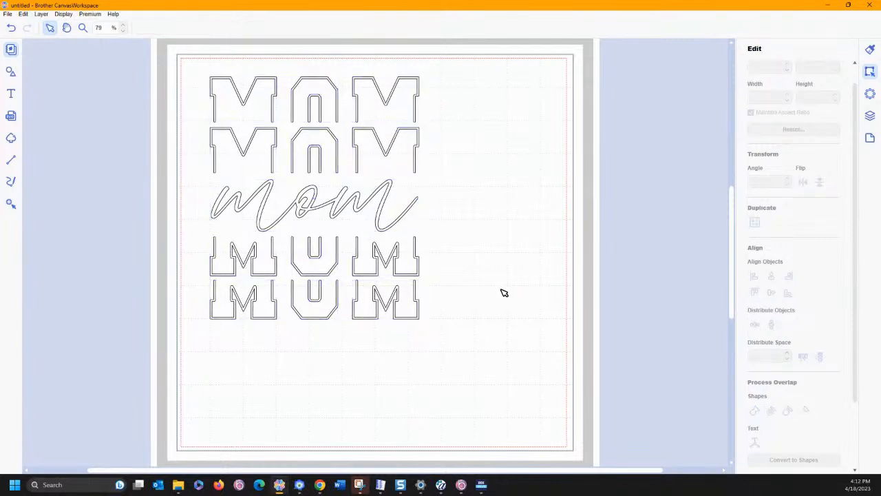